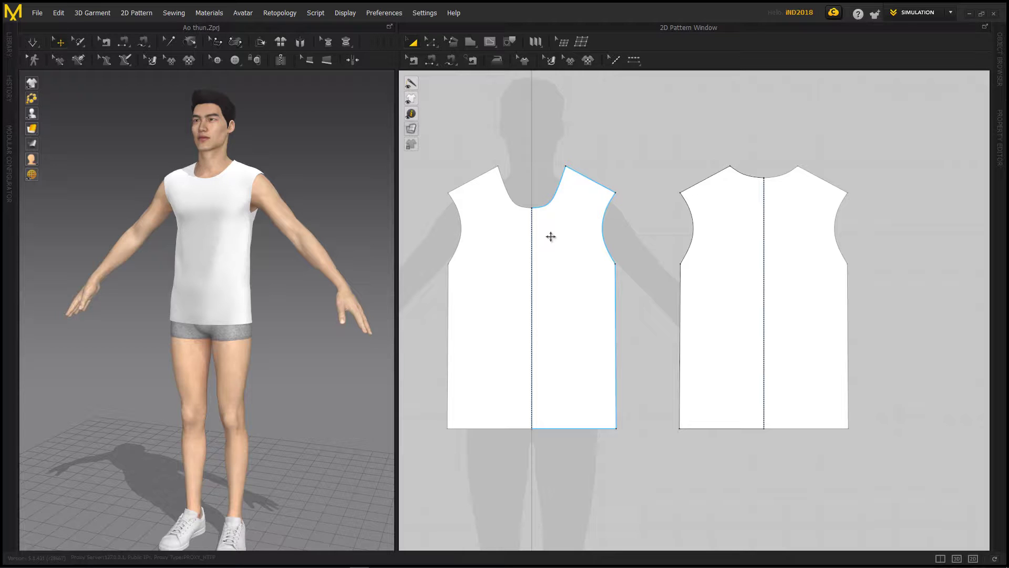
Check the shirt's strain map with its colour range stretched to 120, then hide it.
mouse_move(269, 304)
right_down()
mouse_move(376, 328)
mouse_move(338, 279)
mouse_move(206, 356)
mouse_move(281, 368)
mouse_move(324, 335)
right_up()
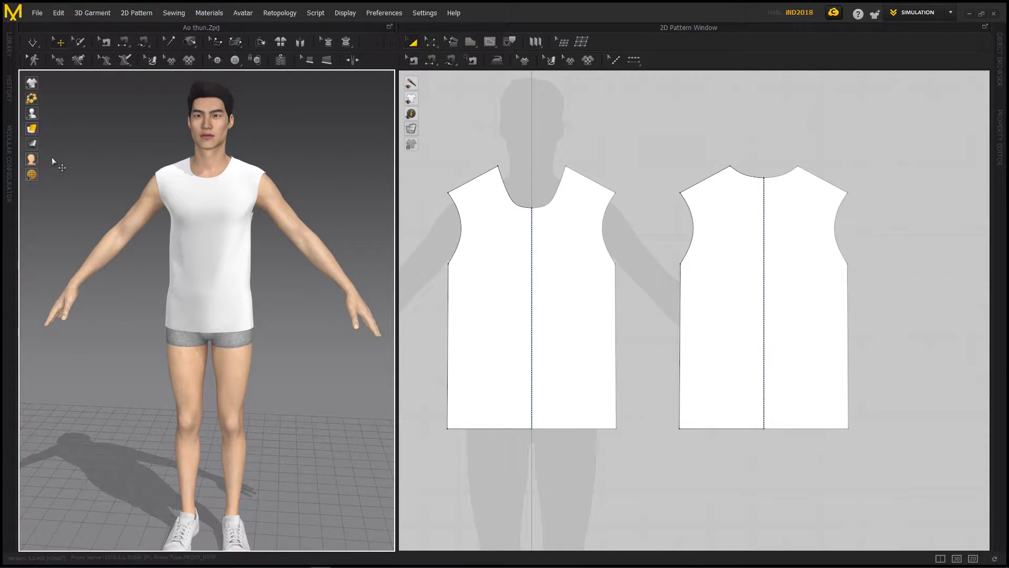
mouse_move(31, 143)
click(47, 143)
mouse_move(287, 298)
right_down()
mouse_move(105, 300)
mouse_move(292, 314)
mouse_move(162, 300)
mouse_move(263, 293)
mouse_move(254, 297)
right_up()
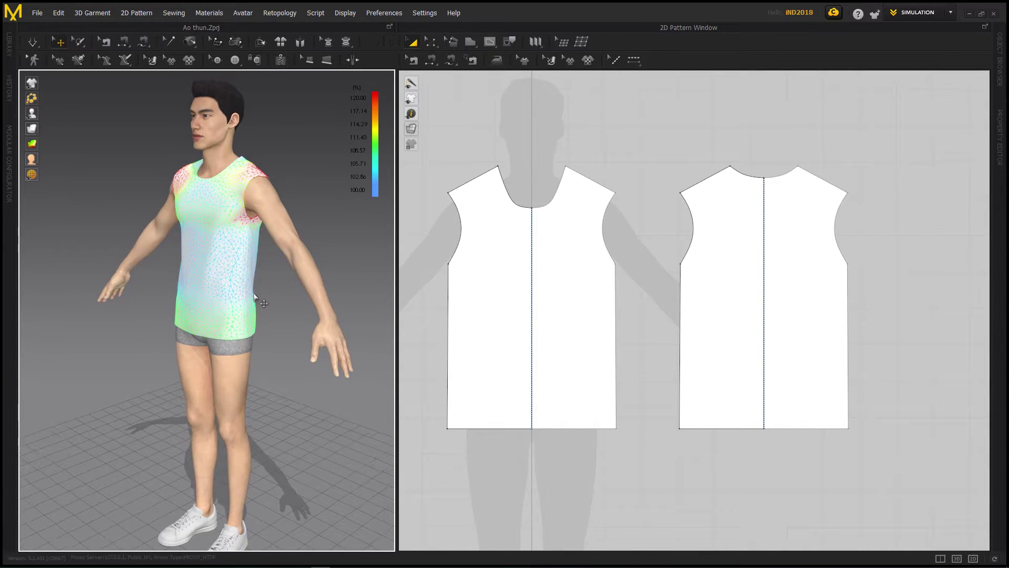
drag(384, 181, 385, 105)
click(46, 143)
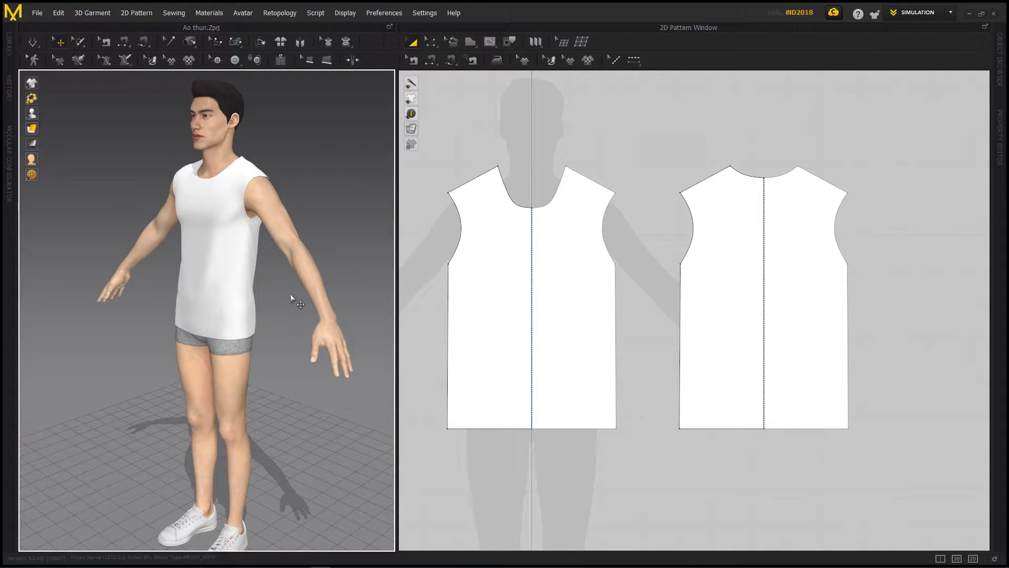
mouse_move(304, 217)
right_down()
mouse_move(425, 194)
mouse_move(234, 184)
mouse_move(316, 192)
right_up()
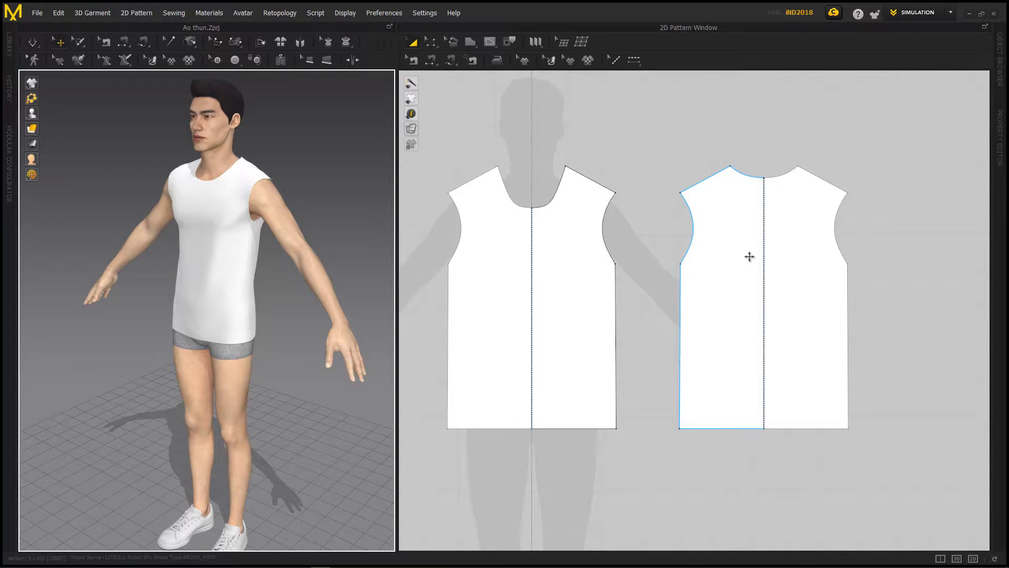
Draw a rectangular pattern piece beside the front bodice's armhole in the 2D layout.
click(687, 181)
right_click(610, 184)
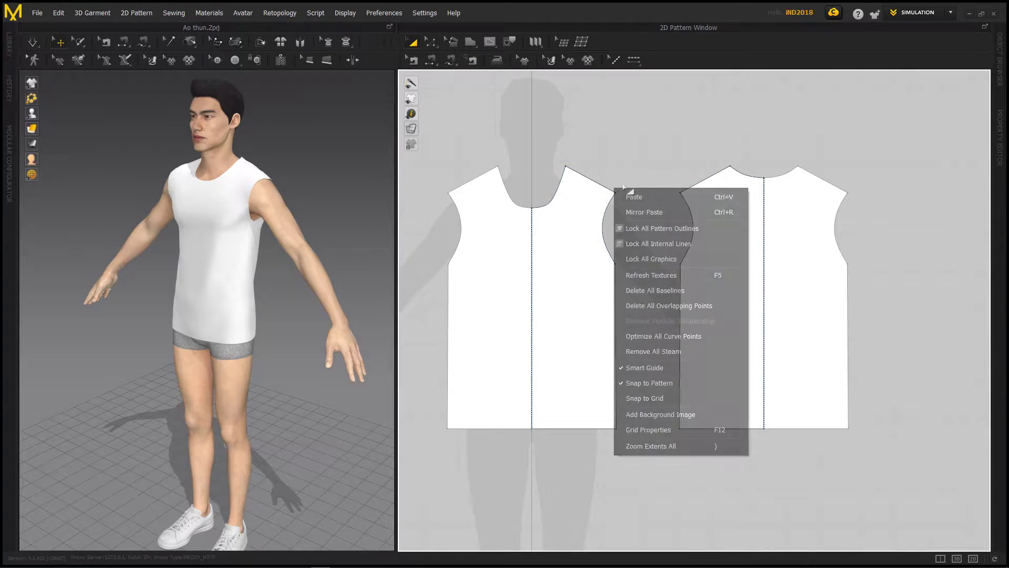
click(668, 147)
mouse_move(686, 160)
right_down()
mouse_move(598, 187)
mouse_move(520, 167)
right_up()
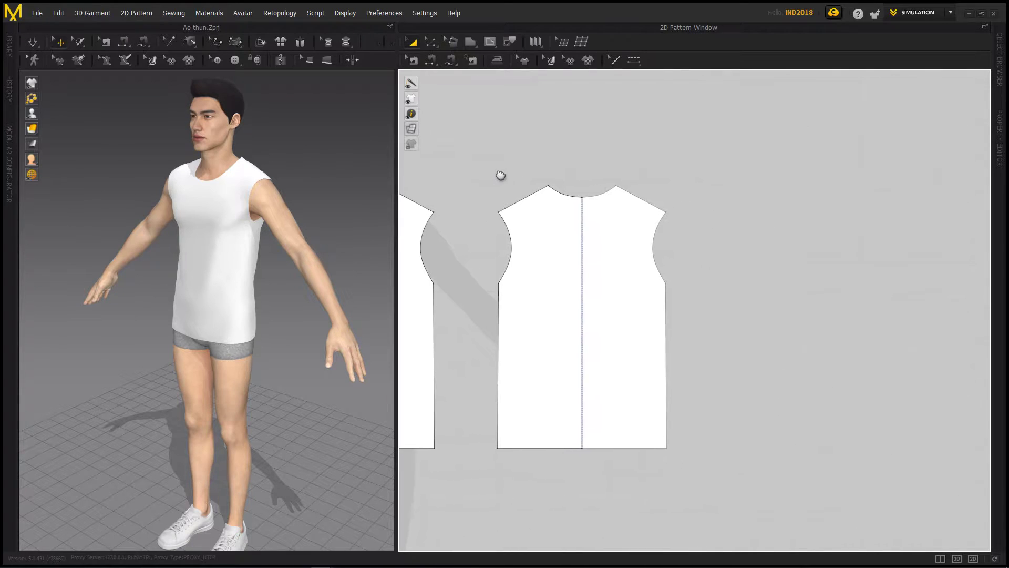
drag(469, 42, 482, 75)
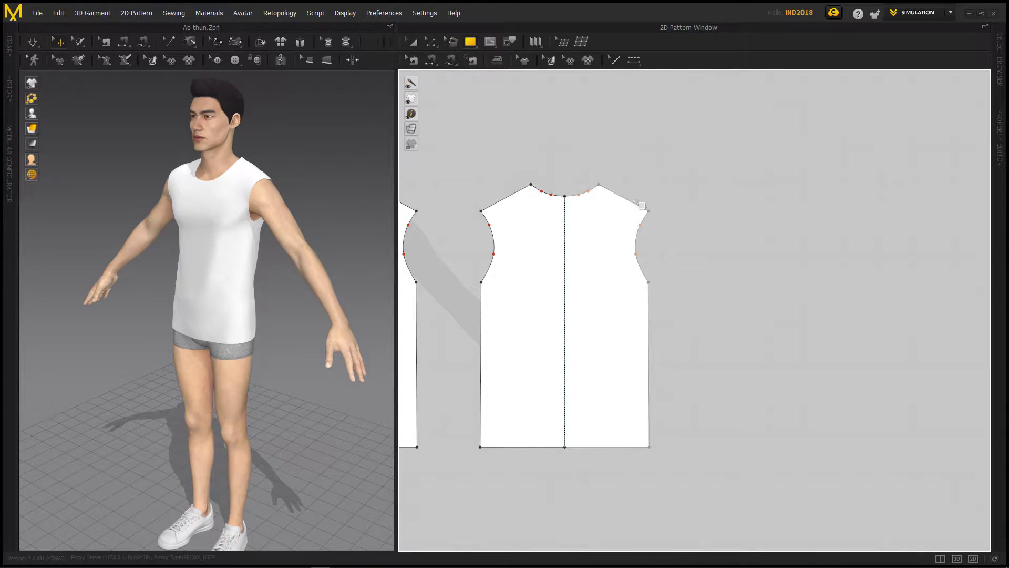
drag(634, 201, 709, 290)
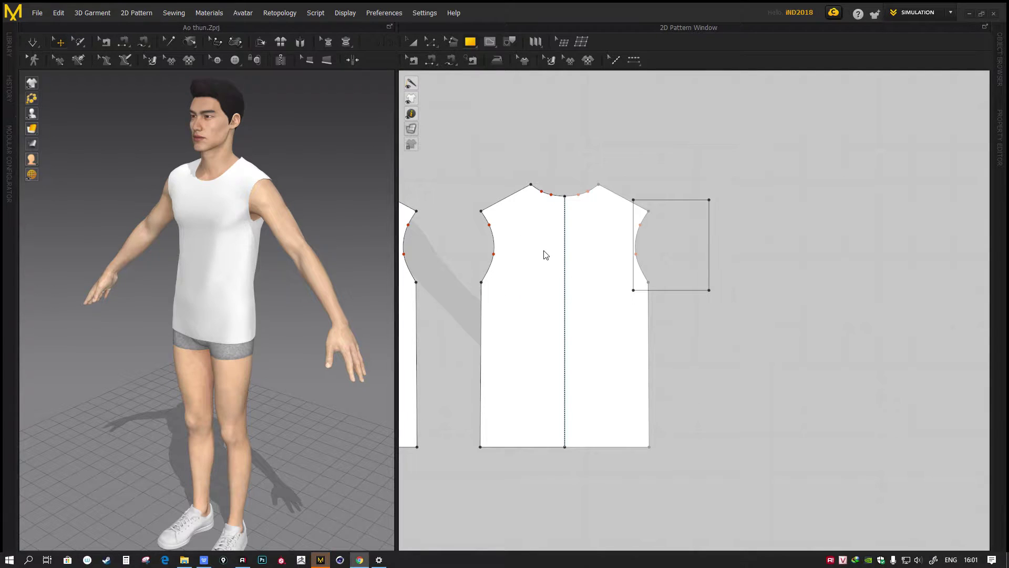
right_drag(279, 216, 314, 235)
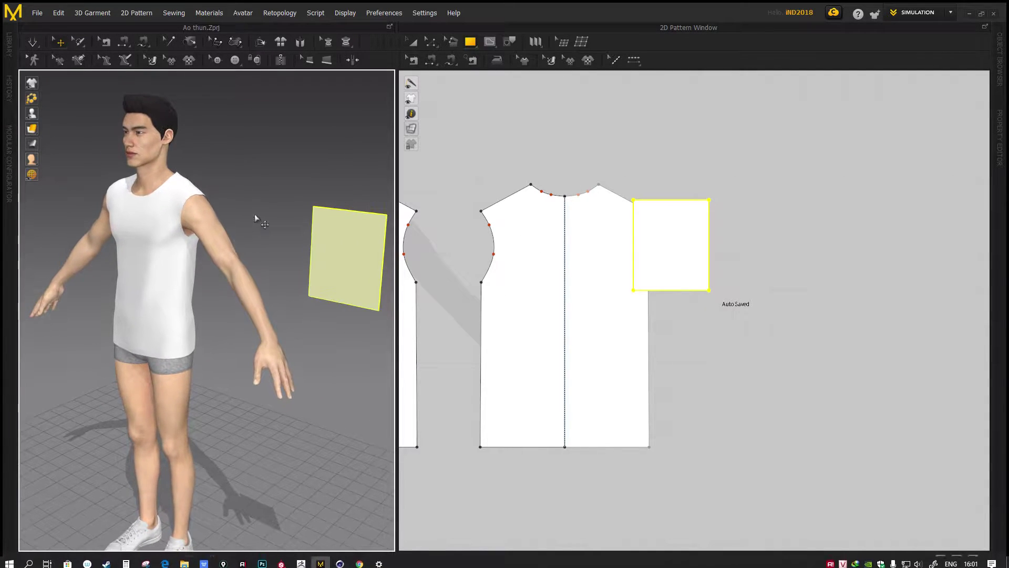
middle_drag(314, 236, 287, 248)
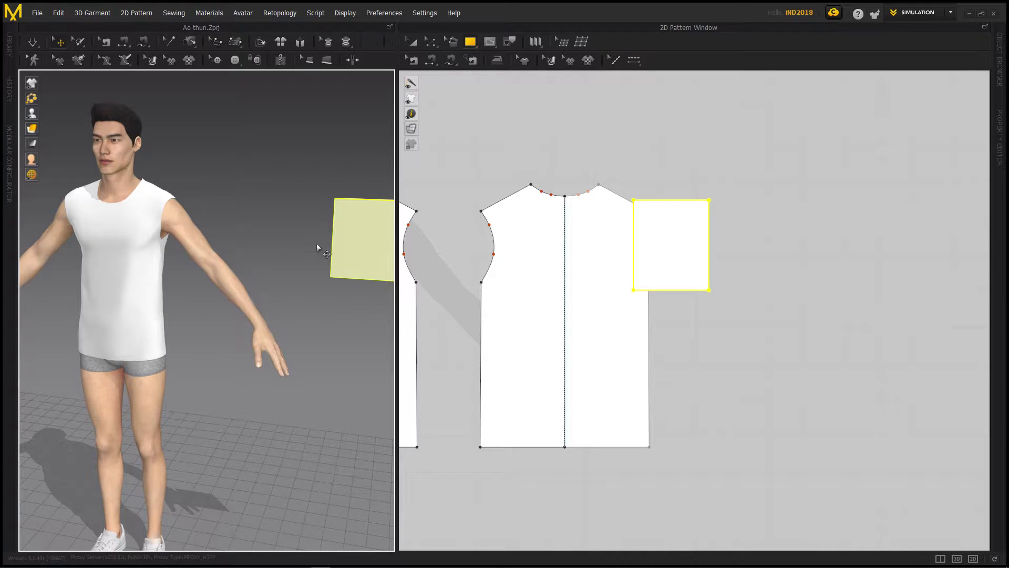
right_drag(292, 248, 279, 254)
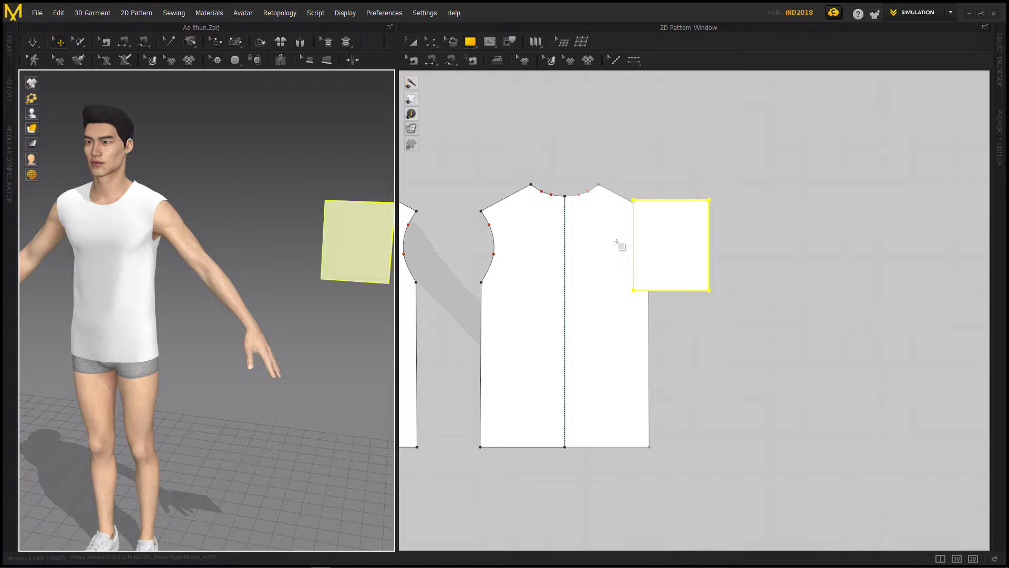
mouse_move(237, 199)
right_down()
mouse_move(164, 209)
mouse_move(219, 198)
mouse_move(252, 206)
mouse_move(242, 209)
right_up()
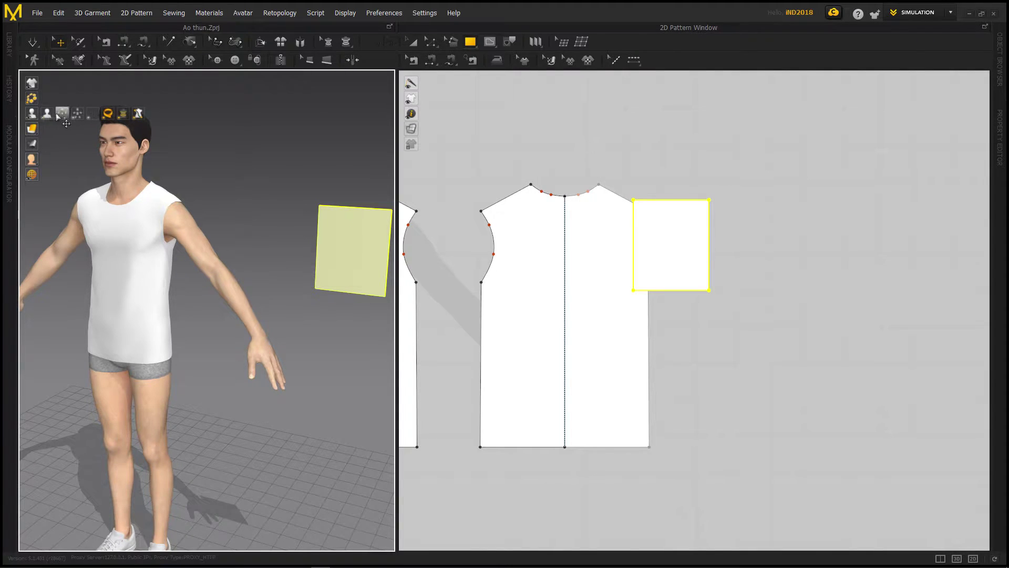
Show arrangement points and place the rectangle on the avatar's upper-arm point.
click(62, 113)
mouse_move(253, 173)
right_down()
mouse_move(304, 165)
mouse_move(290, 158)
right_up()
click(329, 257)
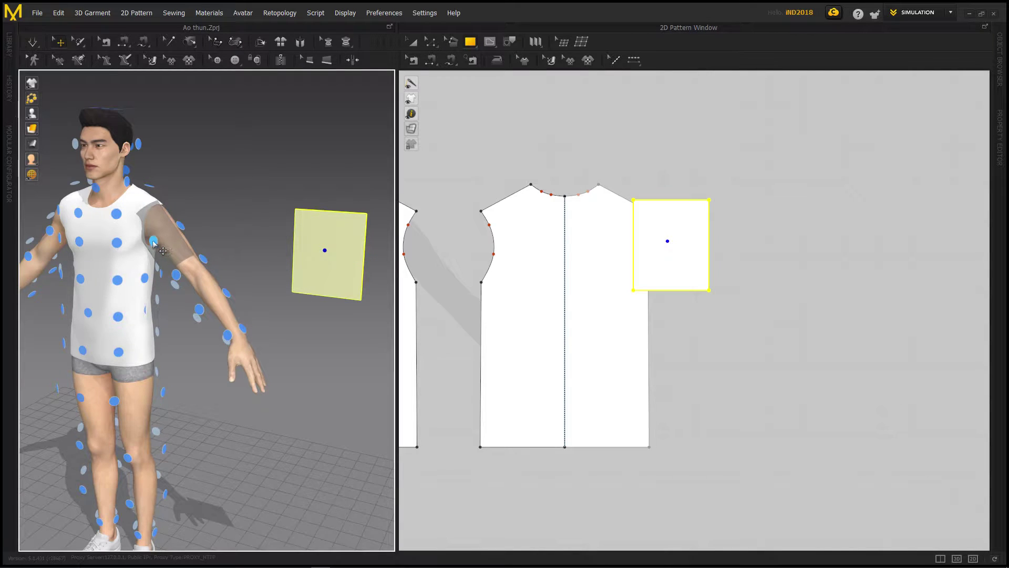
right_drag(158, 244, 274, 275)
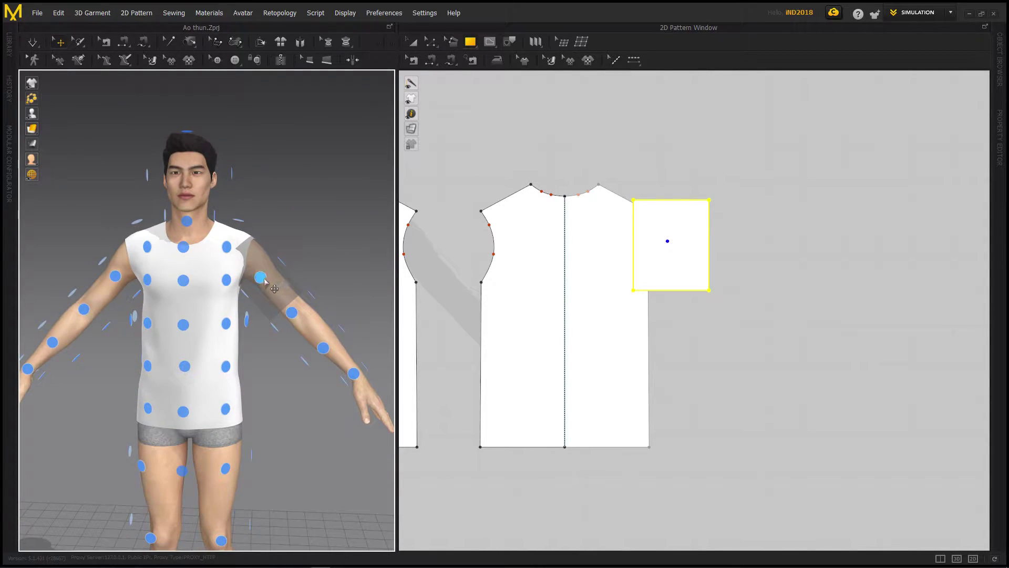
click(260, 276)
Deselect the new sleeve and zoom in to inspect it around the chest.
mouse_move(314, 242)
right_down()
mouse_move(268, 240)
mouse_move(333, 225)
mouse_move(304, 235)
right_up()
click(310, 252)
scroll(228, 267, up, 1)
scroll(231, 257, up, 1)
scroll(234, 247, up, 2)
scroll(237, 240, up, 2)
scroll(236, 239, down, 3)
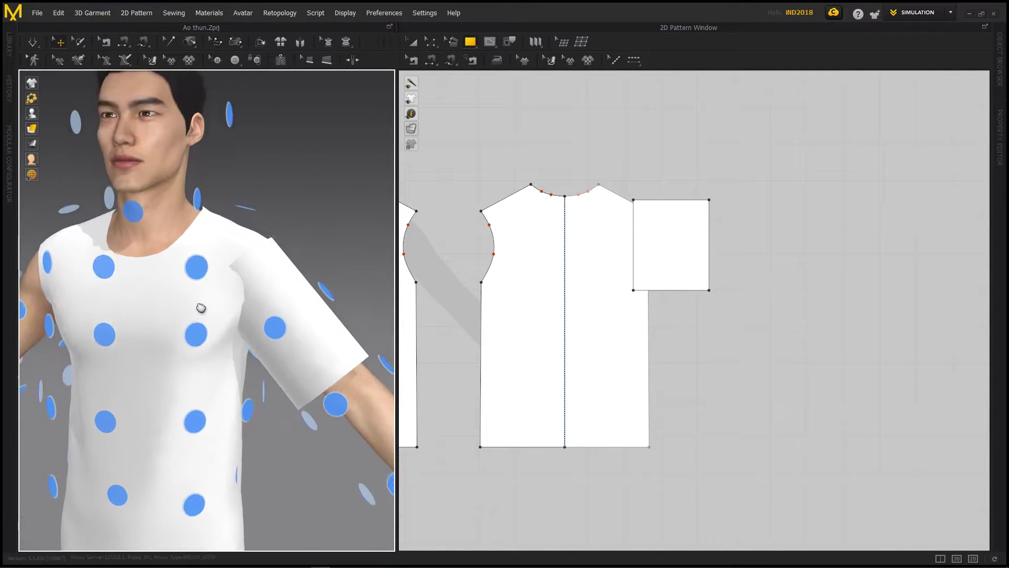
mouse_move(214, 300)
right_down()
mouse_move(232, 326)
mouse_move(268, 298)
mouse_move(266, 308)
right_up()
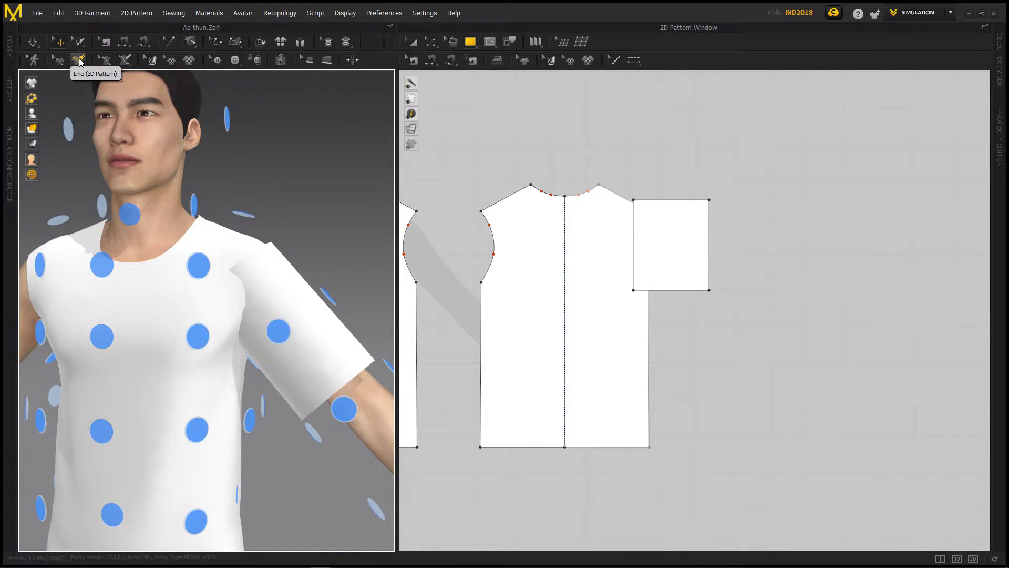
Choose Line (3D Pattern) and zoom in on the shoulder.
click(80, 61)
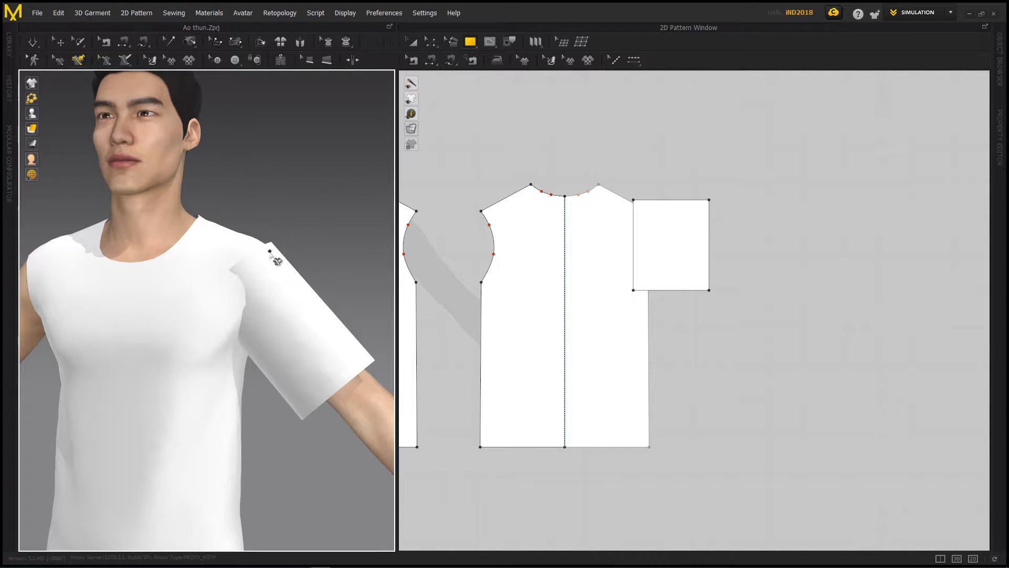
scroll(270, 253, up, 1)
scroll(271, 254, up, 1)
middle_drag(270, 253, 265, 276)
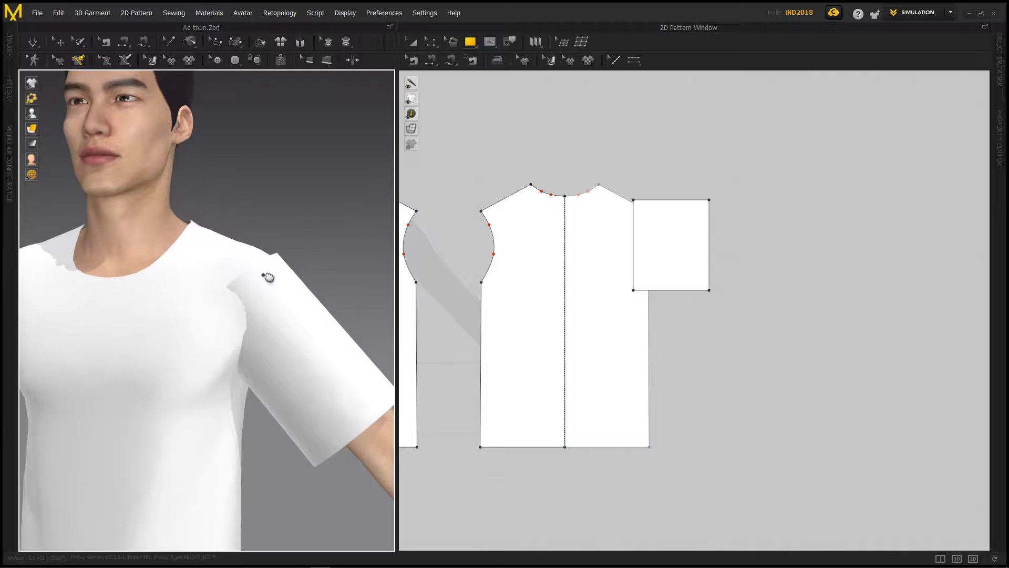
right_drag(268, 277, 292, 288)
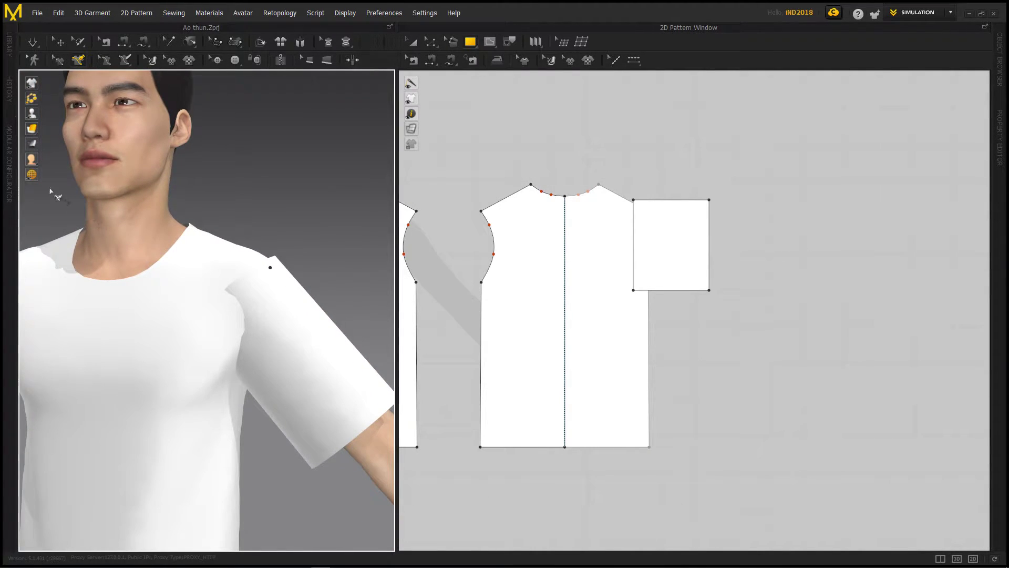
mouse_move(31, 128)
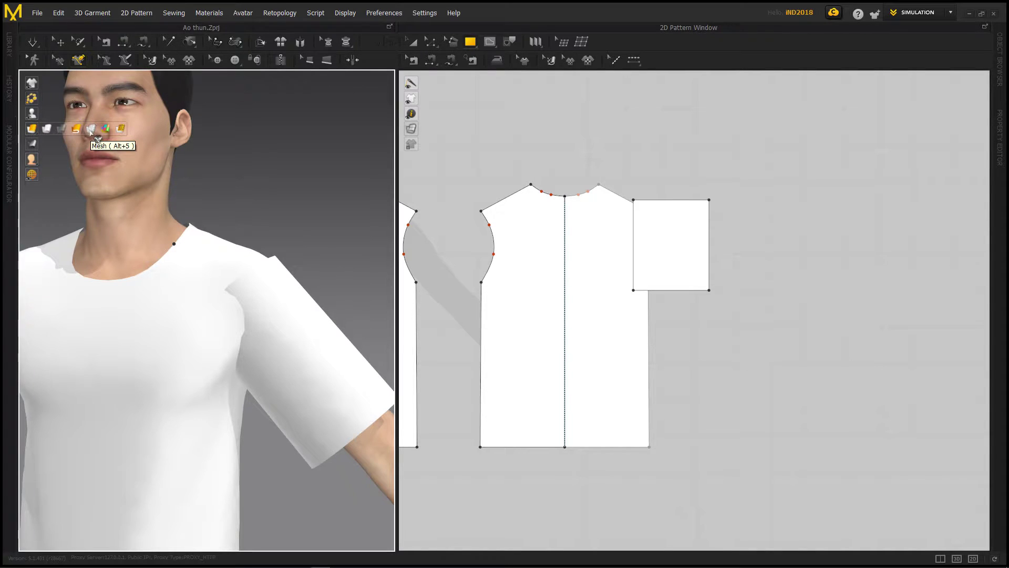
Cycle the garment display through Mesh and Random Color Surface to Transparent.
click(91, 130)
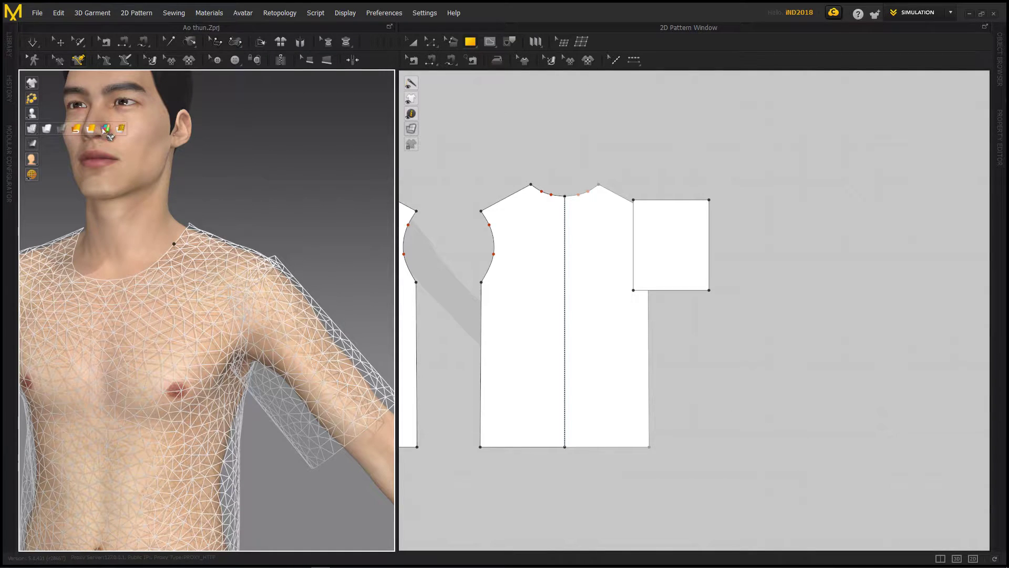
click(106, 130)
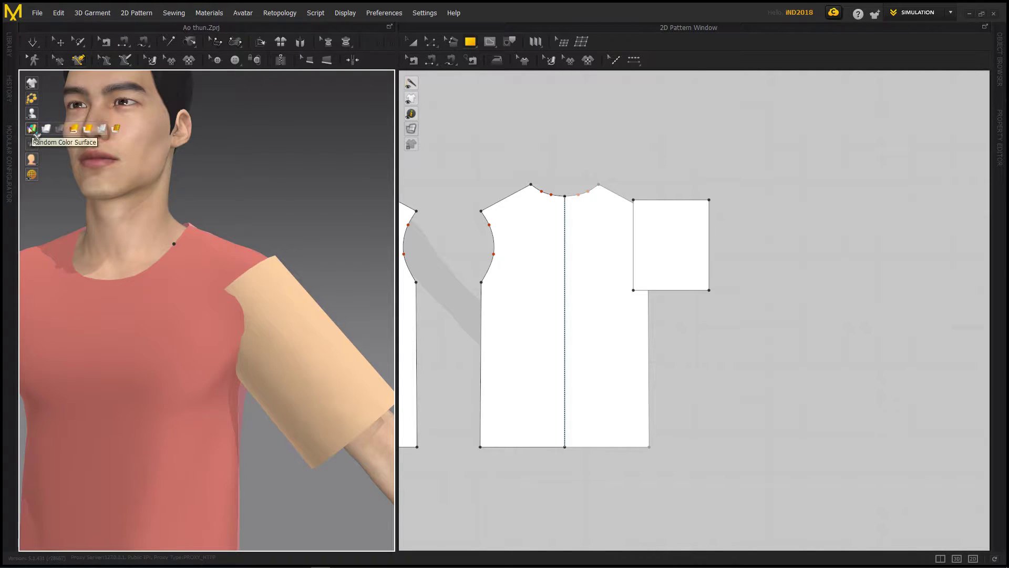
click(60, 130)
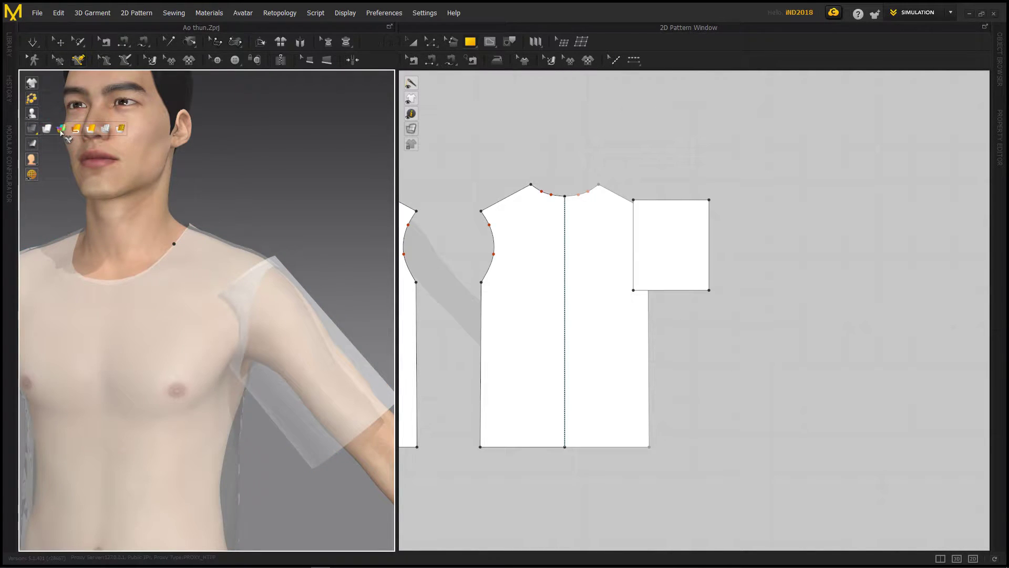
scroll(265, 274, down, 3)
scroll(268, 281, down, 2)
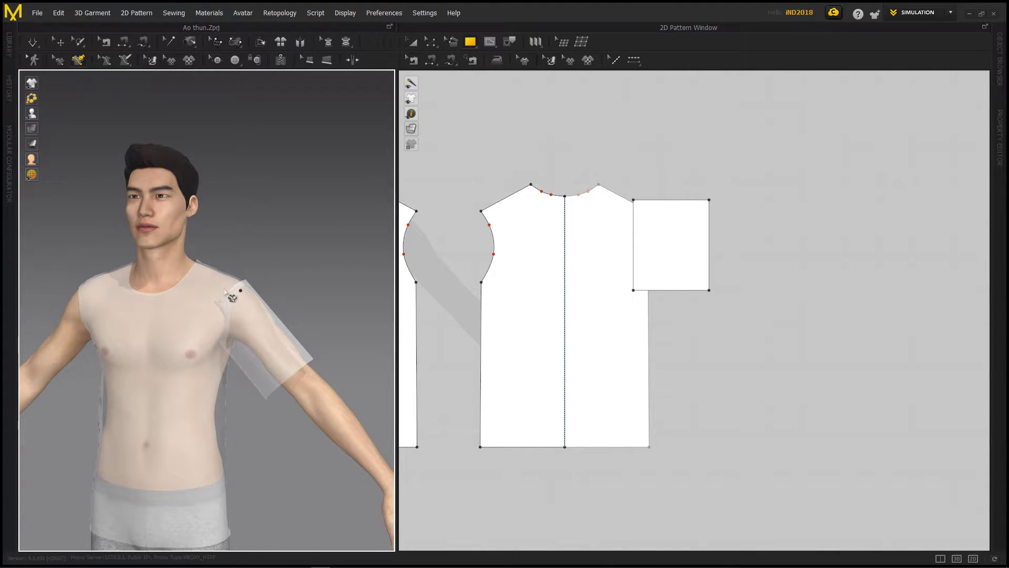
Zoom in on the shoulder and sleeve in the 3D view.
scroll(247, 292, up, 1)
scroll(255, 286, up, 1)
scroll(263, 273, up, 2)
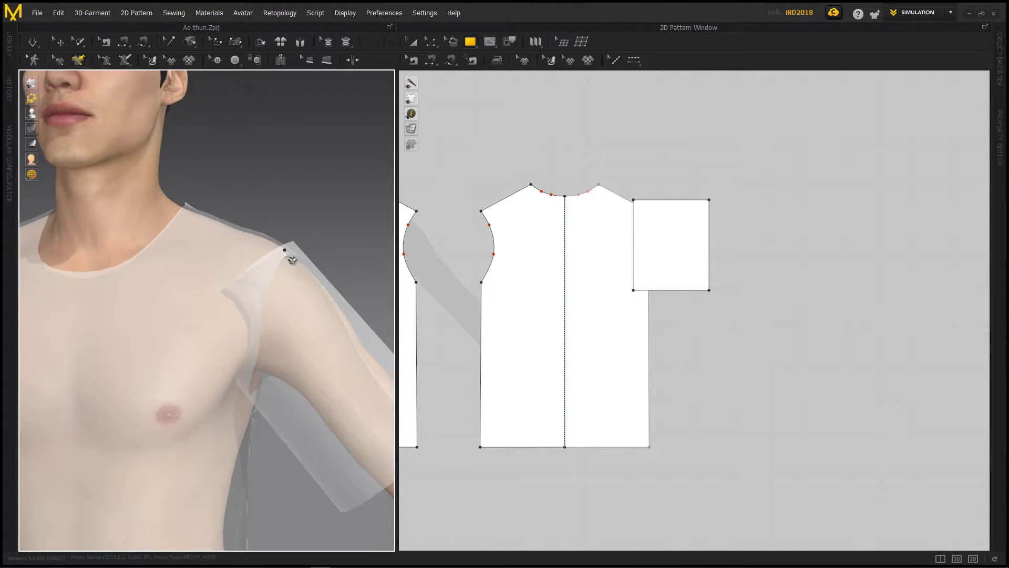
scroll(284, 260, up, 1)
scroll(273, 265, up, 1)
scroll(260, 270, up, 2)
scroll(241, 253, down, 1)
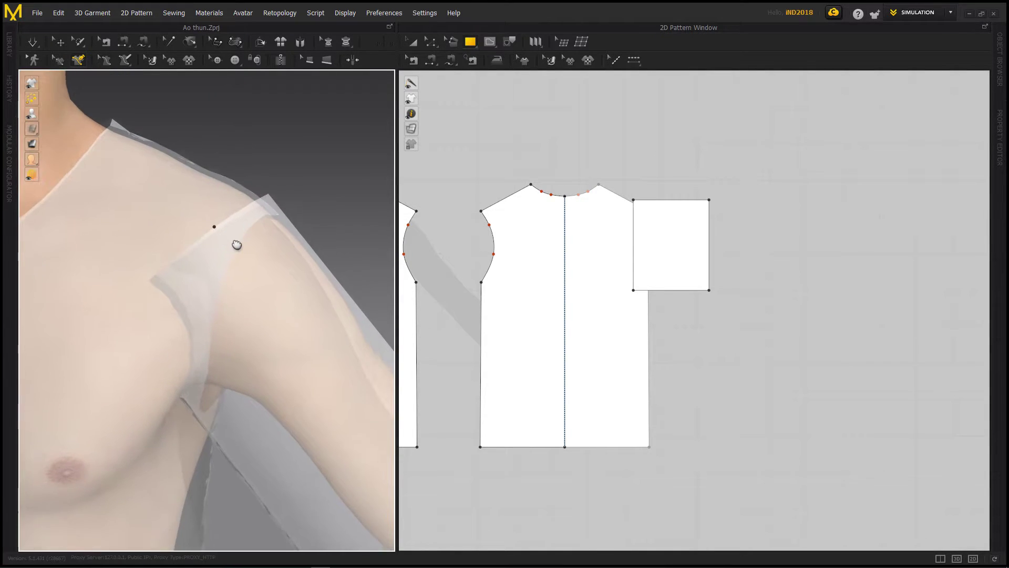
scroll(266, 247, down, 1)
scroll(236, 257, up, 2)
scroll(236, 257, down, 2)
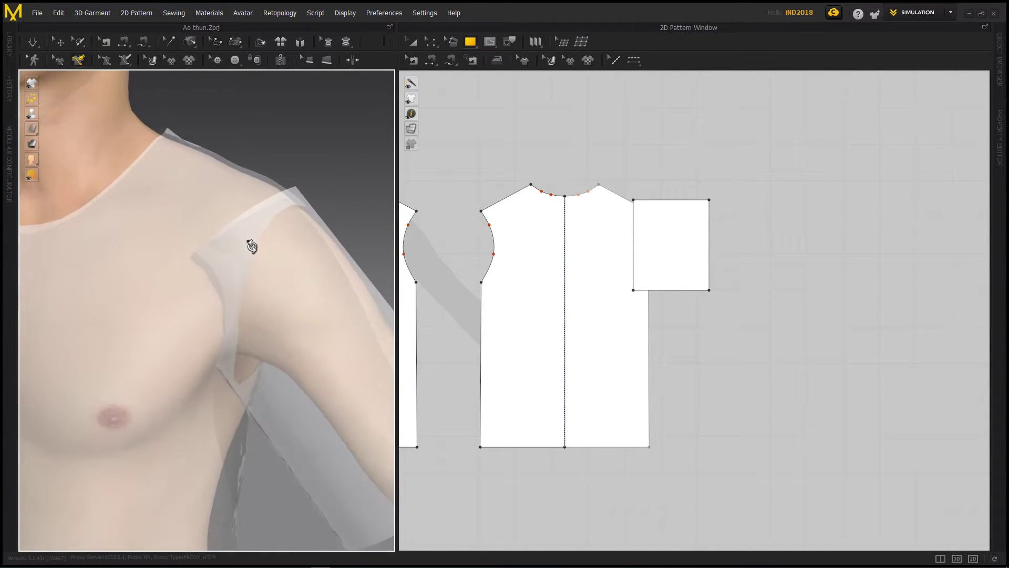
Start the 3D line at the shoulder and extend it down the armhole to 161.7 mm.
click(78, 61)
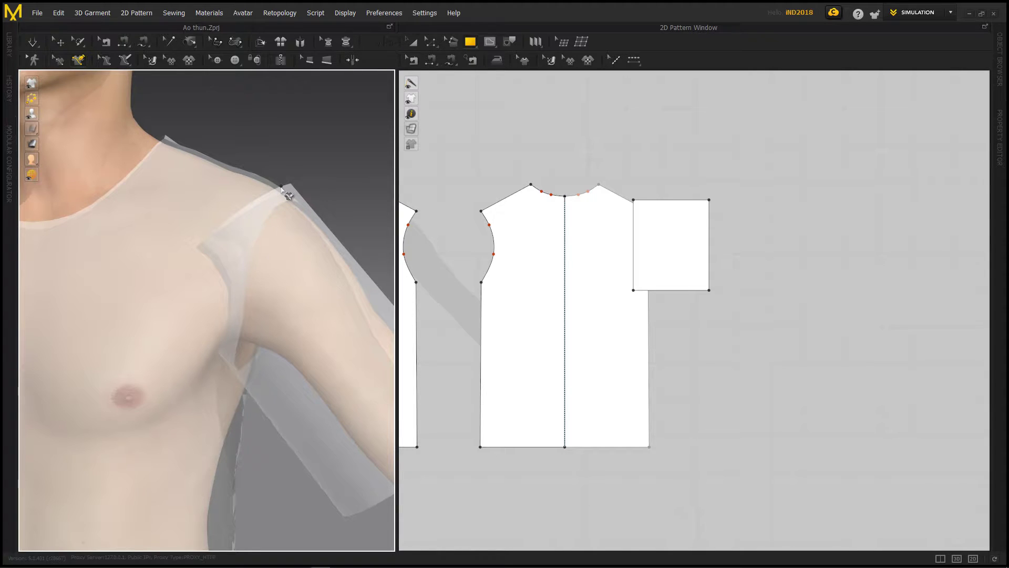
drag(281, 187, 262, 230)
right_drag(267, 247, 287, 219)
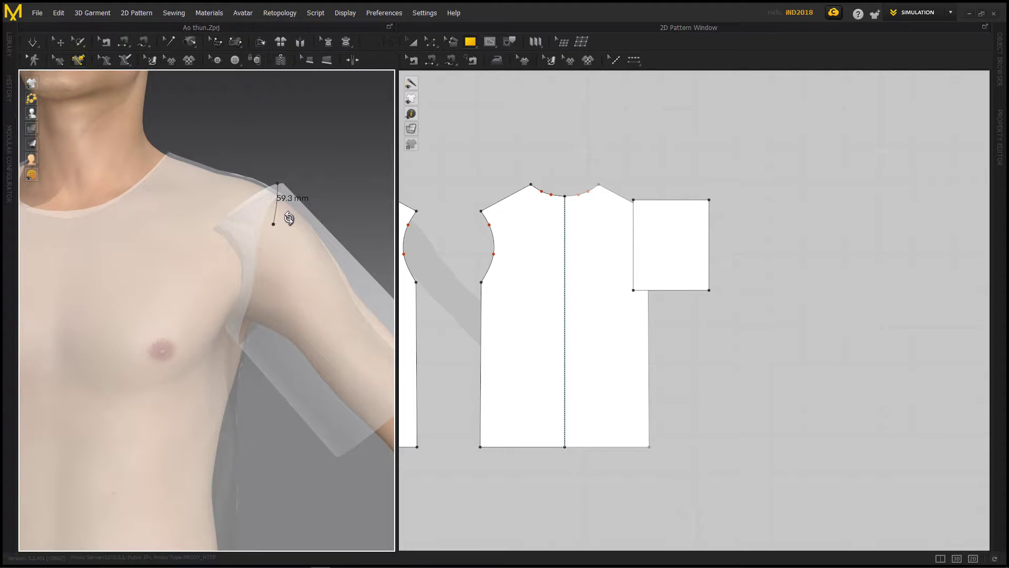
click(257, 226)
click(249, 276)
click(254, 293)
right_drag(259, 292, 272, 235)
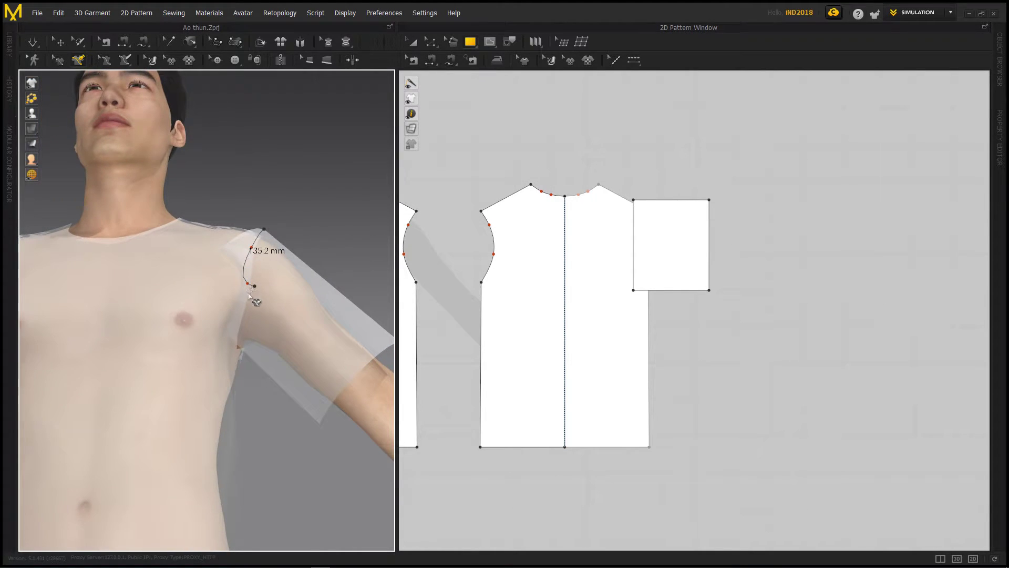
click(243, 314)
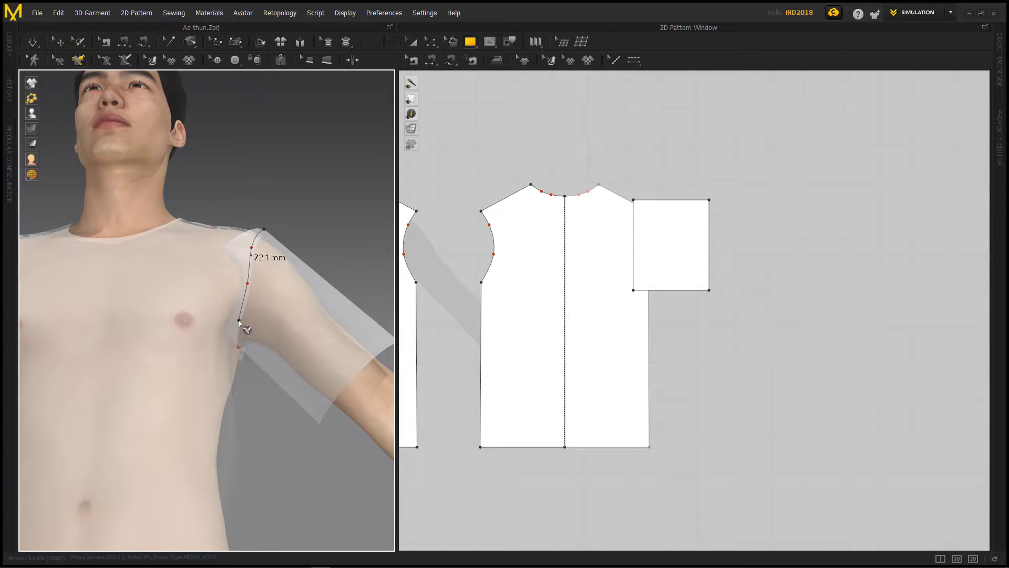
Continue the line to the armpit and finish it at 211.7 mm.
key(Return)
right_drag(236, 337, 234, 370)
key(Escape)
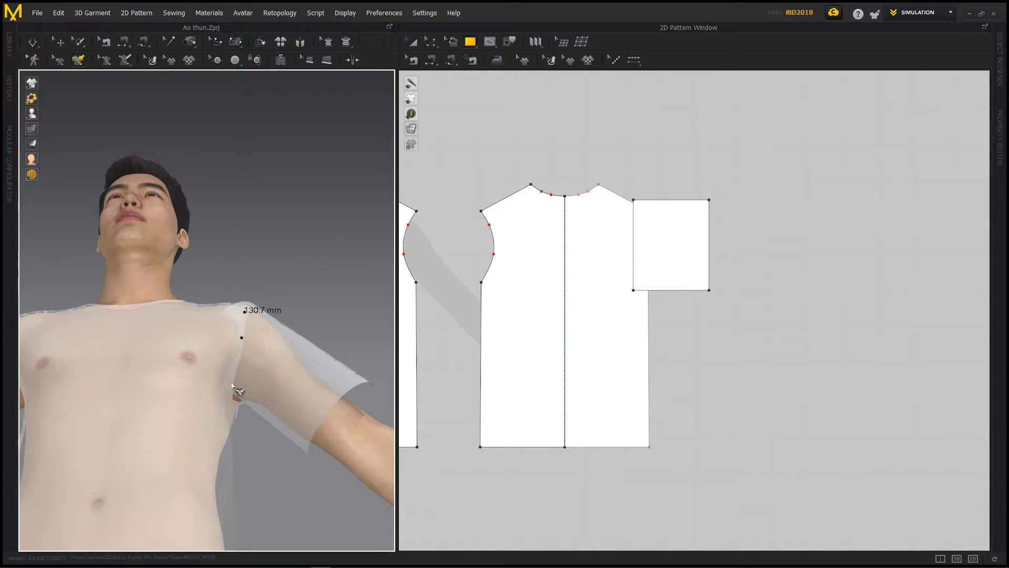
click(234, 389)
mouse_move(236, 392)
right_down()
mouse_move(256, 386)
mouse_move(221, 485)
right_up()
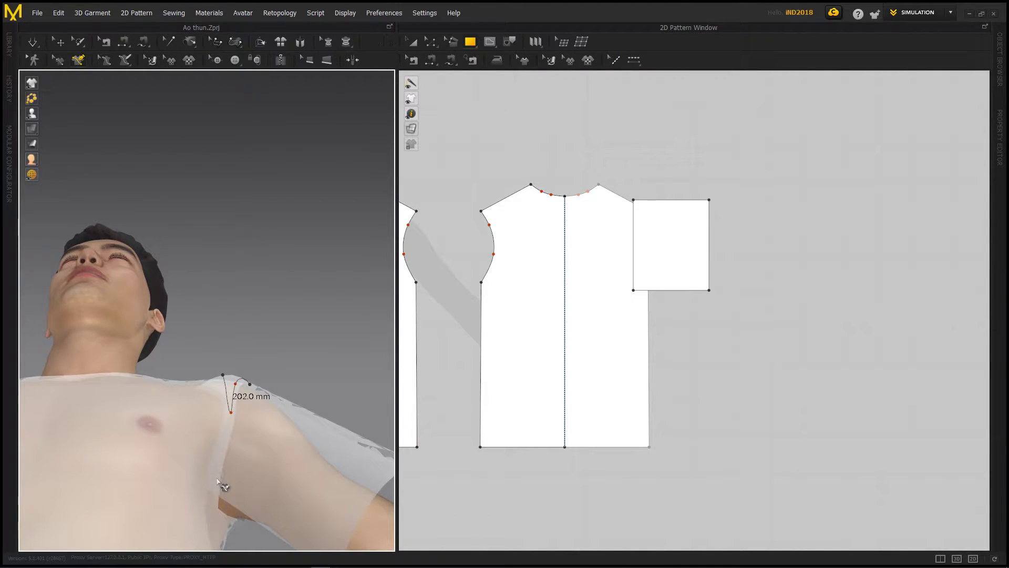
key(Escape)
click(216, 496)
click(217, 496)
double_click(217, 495)
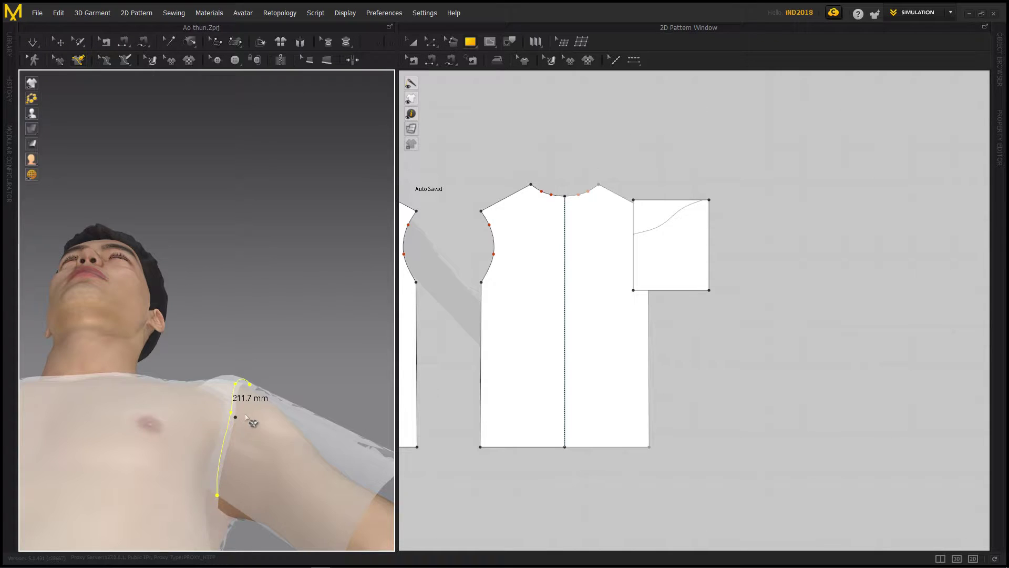
mouse_move(255, 410)
right_down()
mouse_move(255, 451)
mouse_move(248, 344)
right_up()
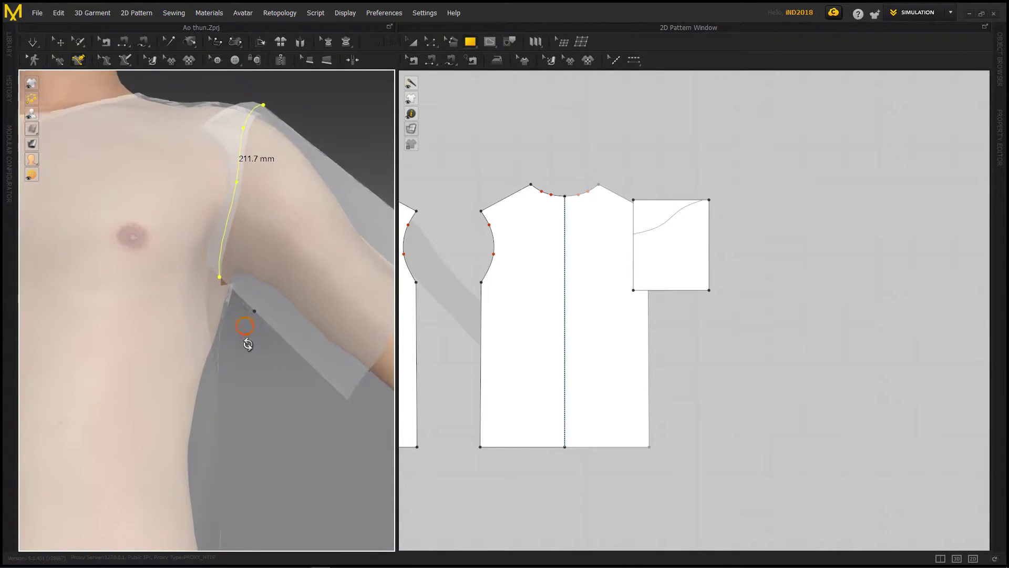
right_drag(248, 344, 254, 342)
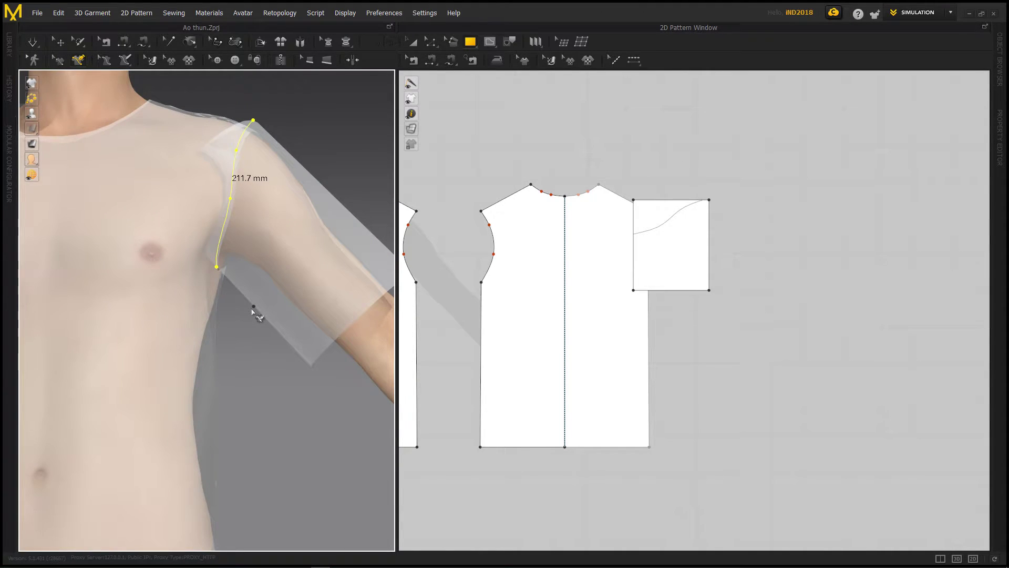
middle_drag(254, 261, 254, 336)
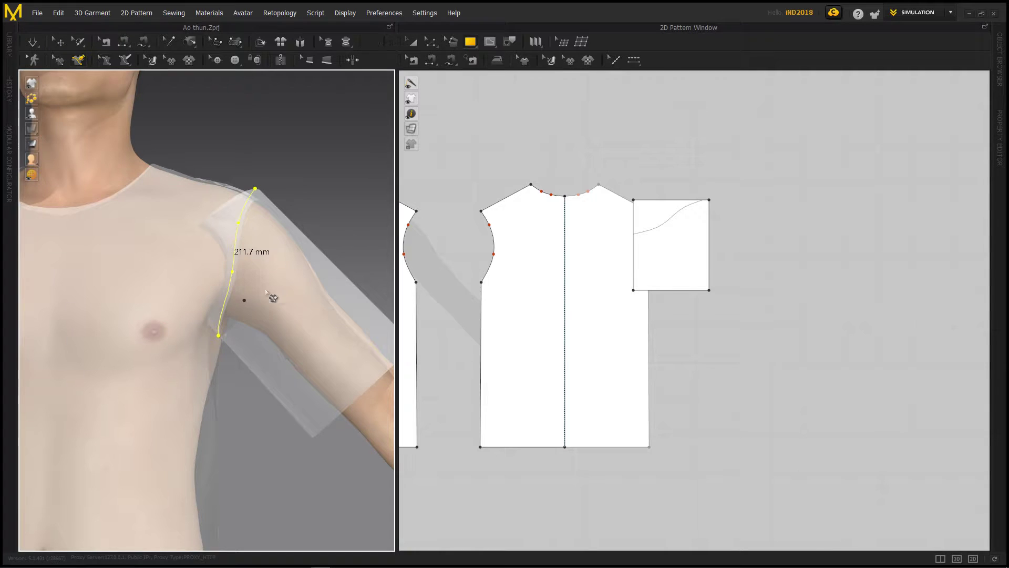
mouse_move(261, 279)
right_down()
mouse_move(255, 293)
mouse_move(252, 268)
right_up()
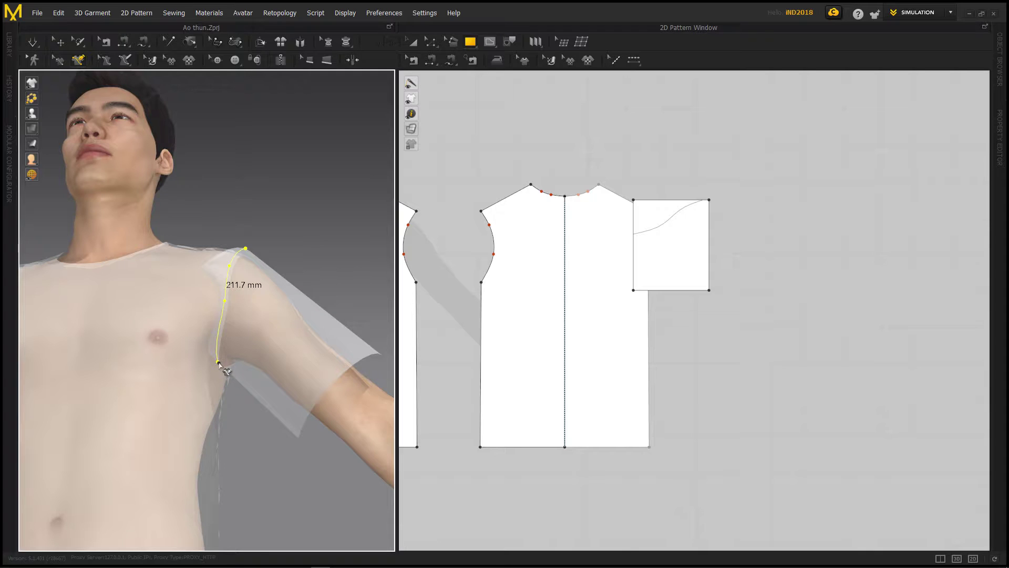
click(238, 325)
mouse_move(229, 365)
right_down()
mouse_move(248, 287)
mouse_move(247, 359)
mouse_move(241, 347)
right_up()
scroll(240, 357, up, 3)
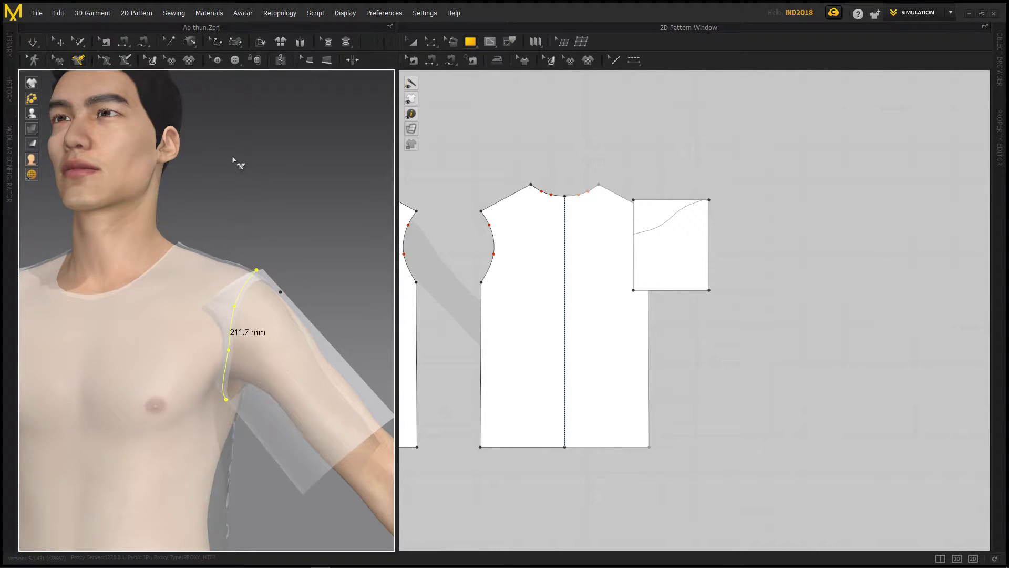
Use Edit Line (3D Pattern) to open the yellow armhole line's context menu.
click(60, 60)
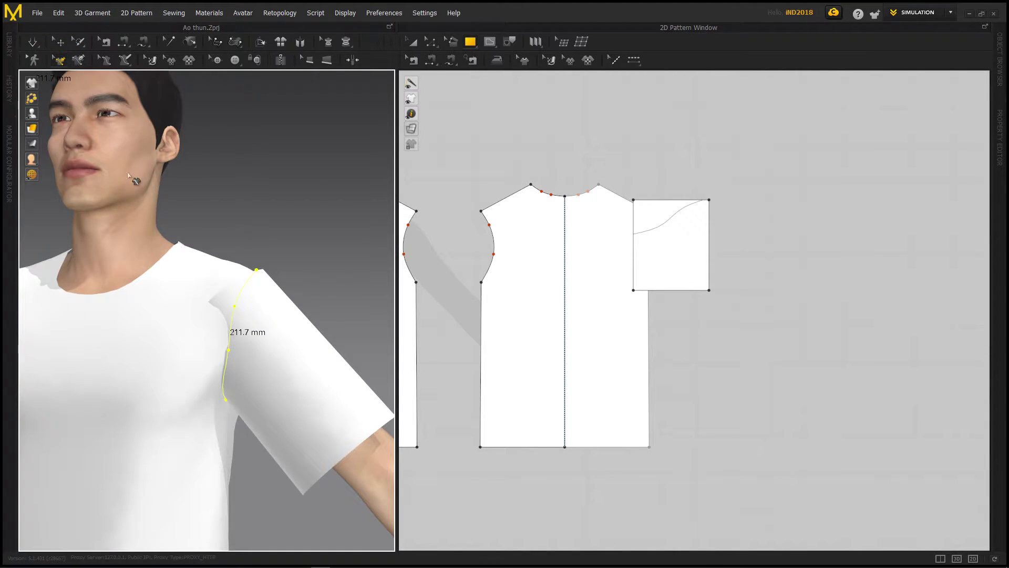
right_click(237, 305)
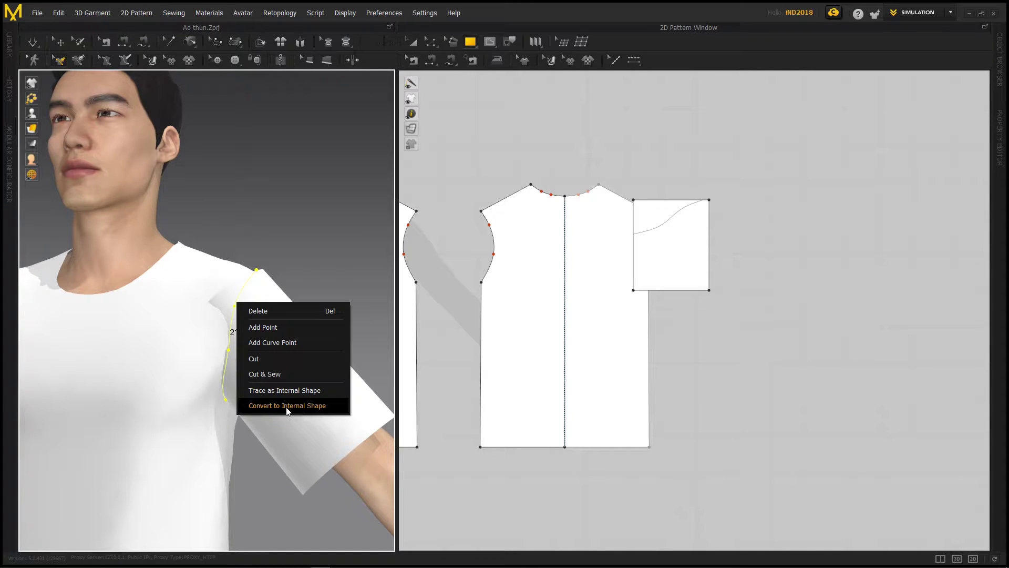
Cut the sleeve along the armhole line and delete the cut-off top piece.
click(255, 358)
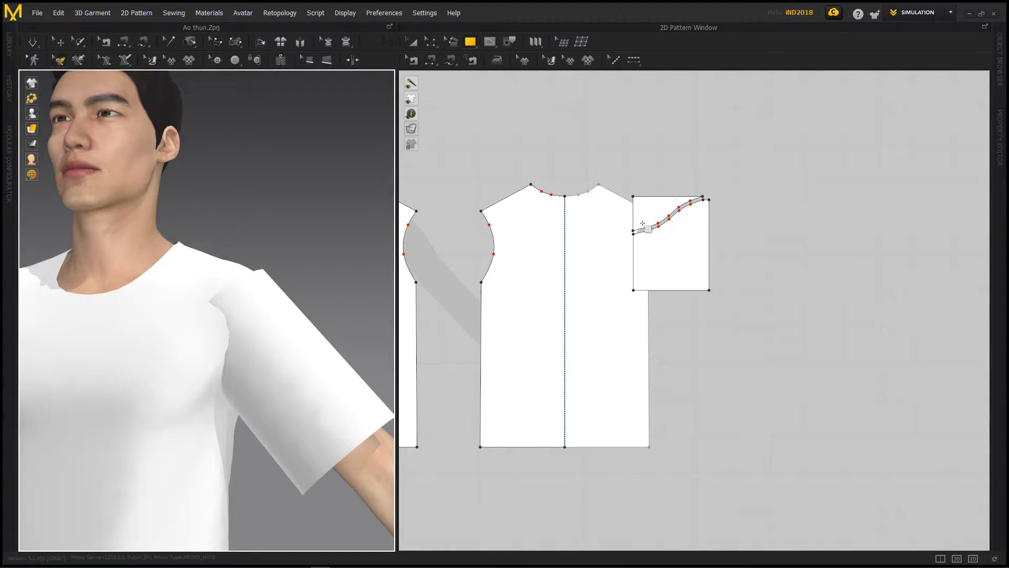
key(a)
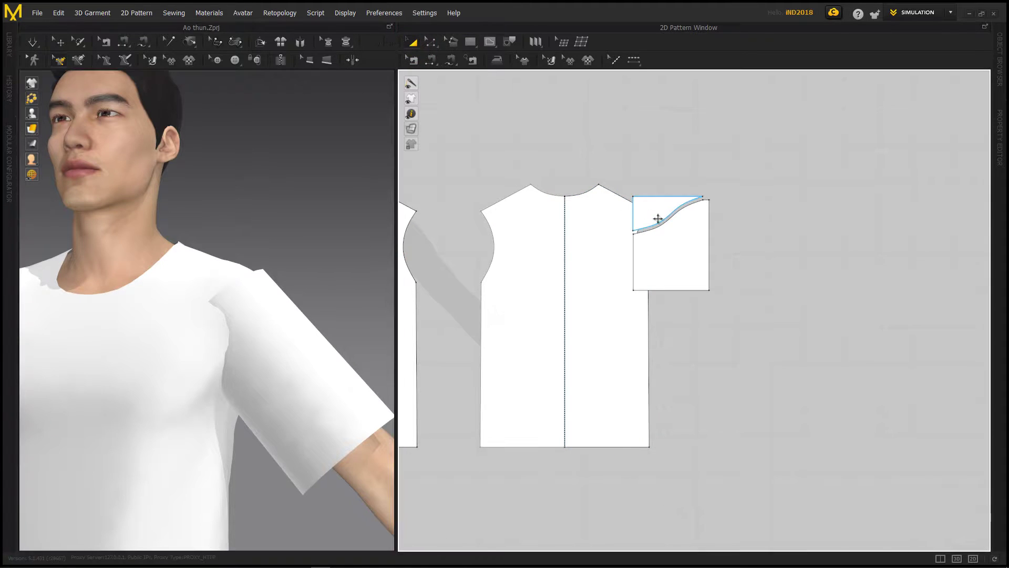
drag(652, 215, 672, 163)
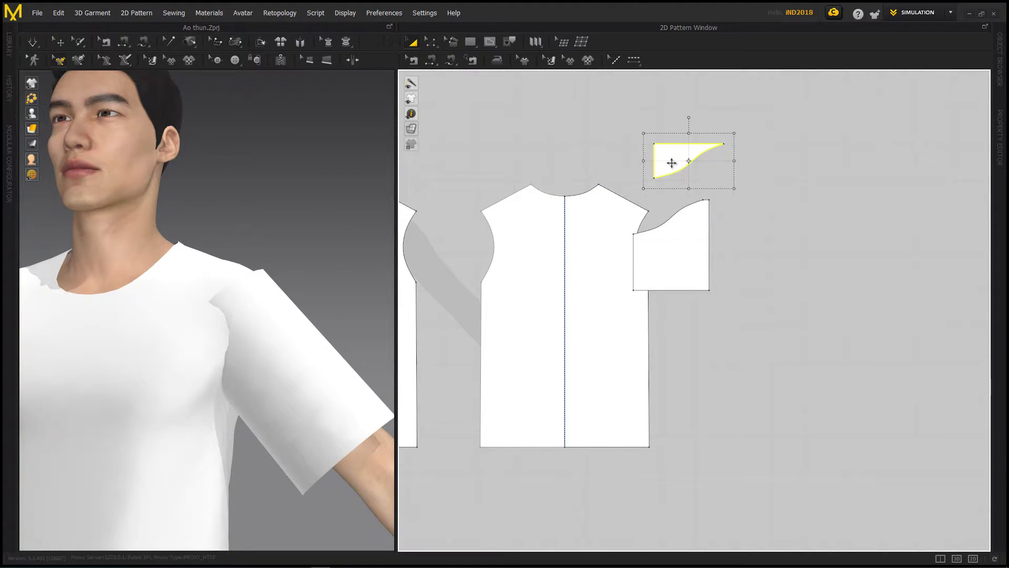
key(Delete)
Move the remaining sleeve piece to the right, away from the bodice.
click(683, 223)
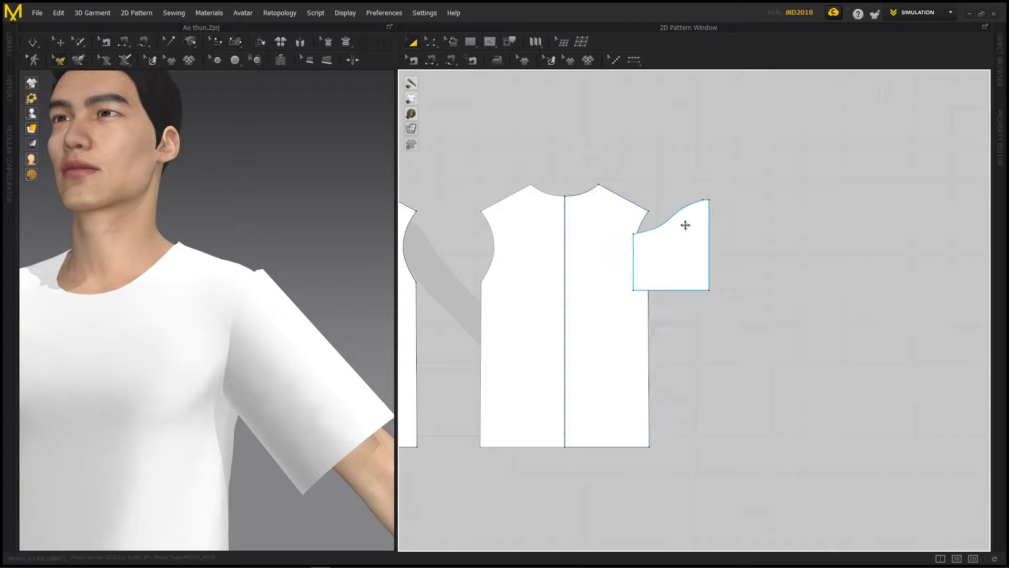
scroll(686, 228, up, 1)
scroll(691, 229, up, 2)
scroll(692, 229, up, 1)
drag(612, 263, 668, 271)
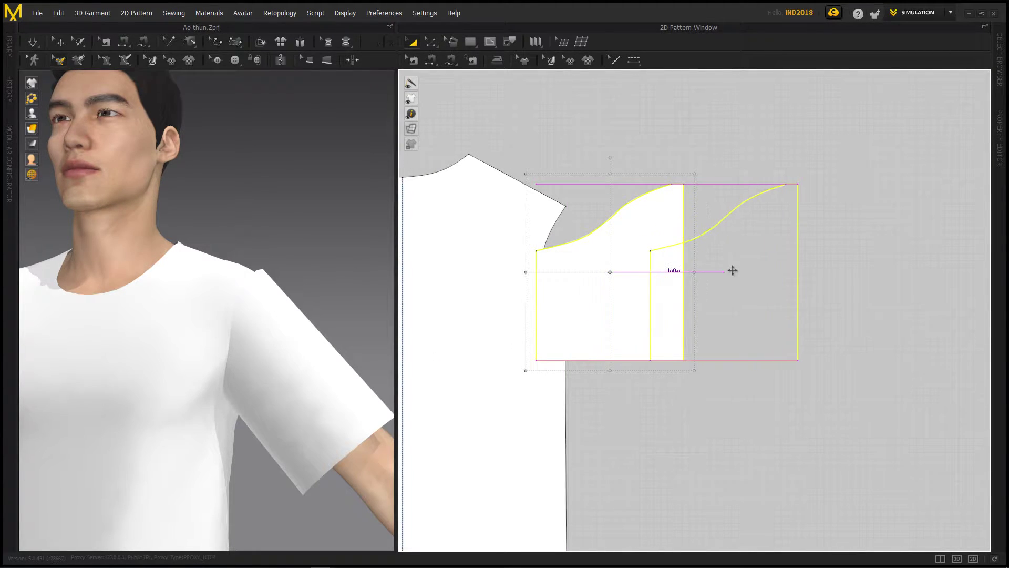
mouse_move(668, 270)
mouse_down()
mouse_move(747, 268)
mouse_move(739, 276)
mouse_up()
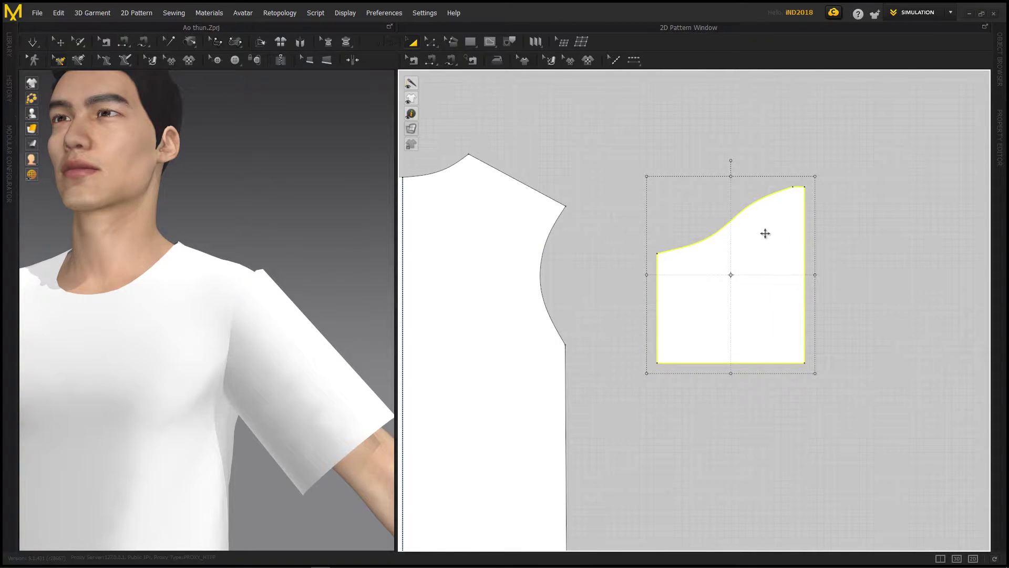
middle_drag(768, 250, 724, 261)
Convert the sleeve's top-right corner into a curve point.
key(z)
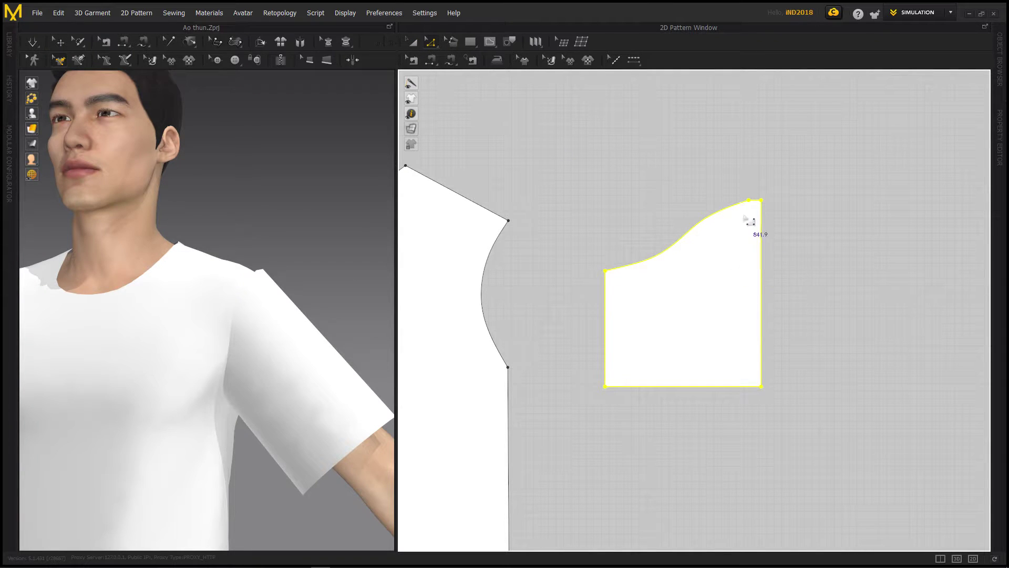
scroll(769, 219, down, 4)
scroll(772, 217, up, 7)
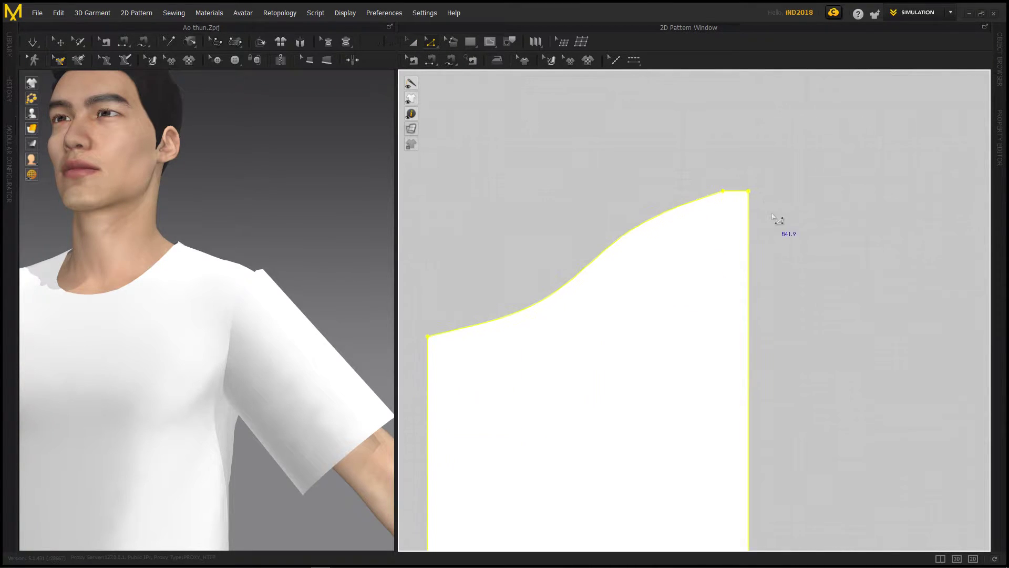
scroll(768, 224, down, 1)
scroll(746, 245, down, 2)
click(759, 228)
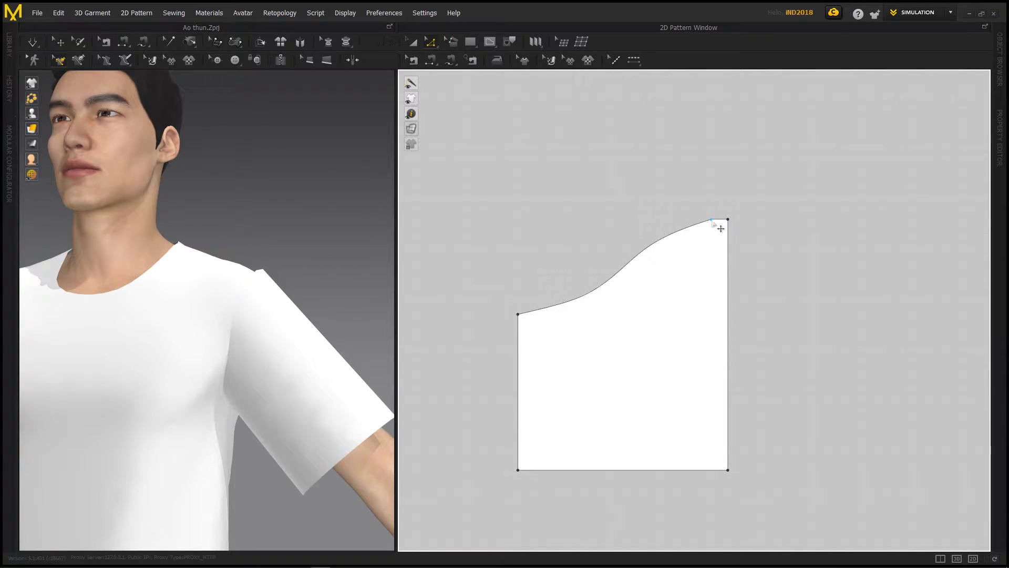
right_click(711, 221)
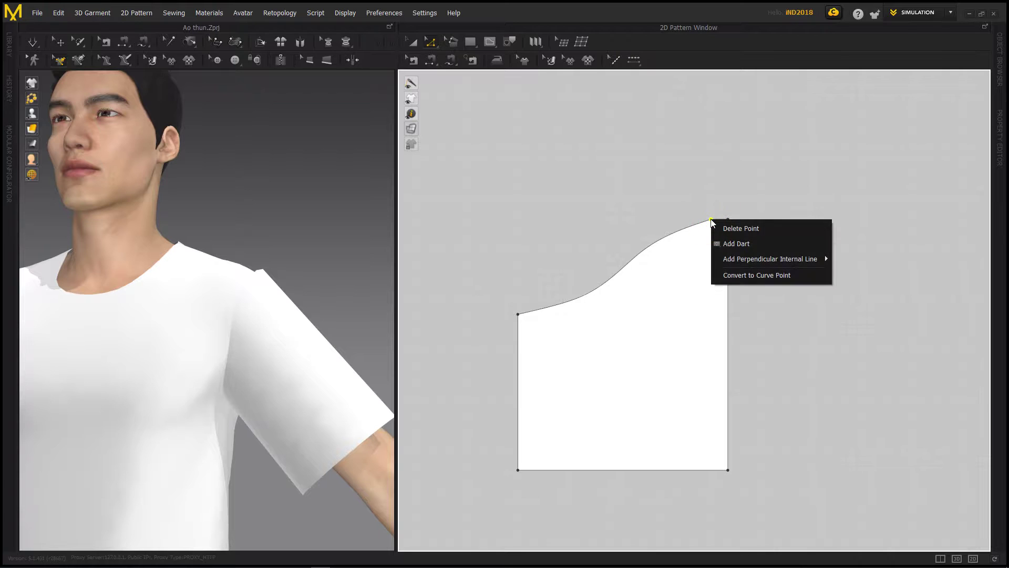
click(750, 276)
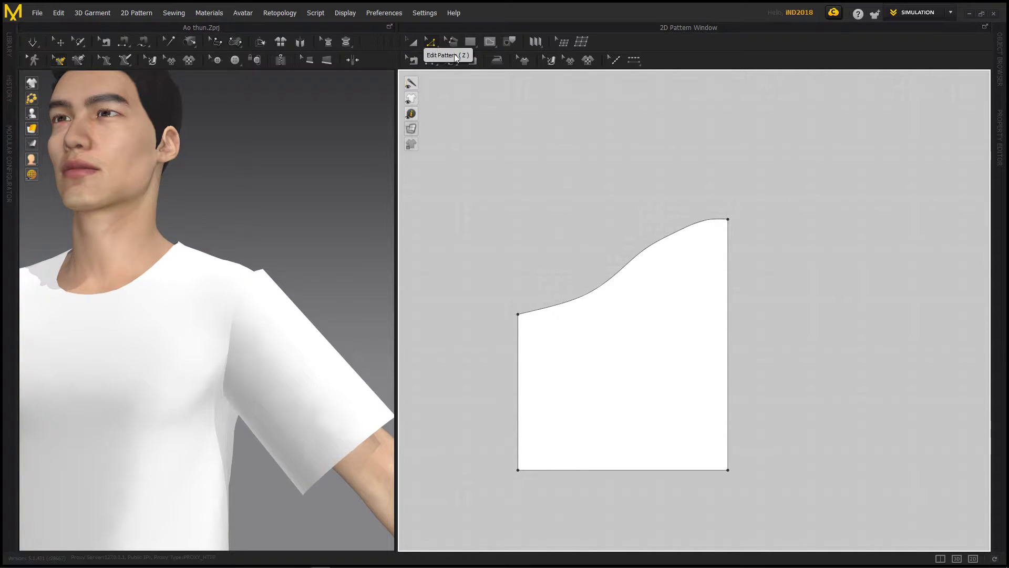
Nudge the sleeve's curved top edge and add two curve points along the cap.
click(641, 247)
drag(648, 245, 647, 248)
click(432, 44)
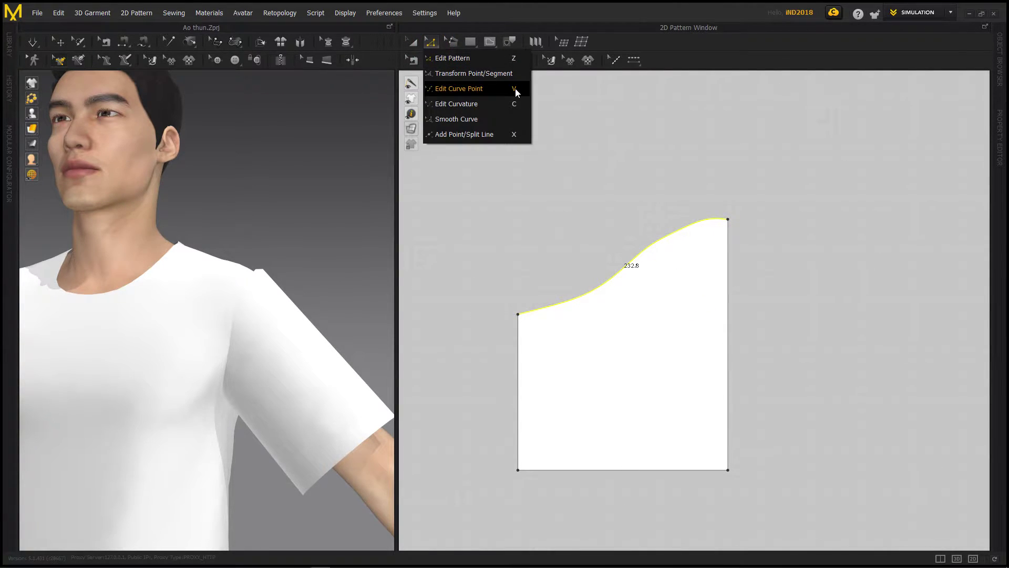
click(482, 90)
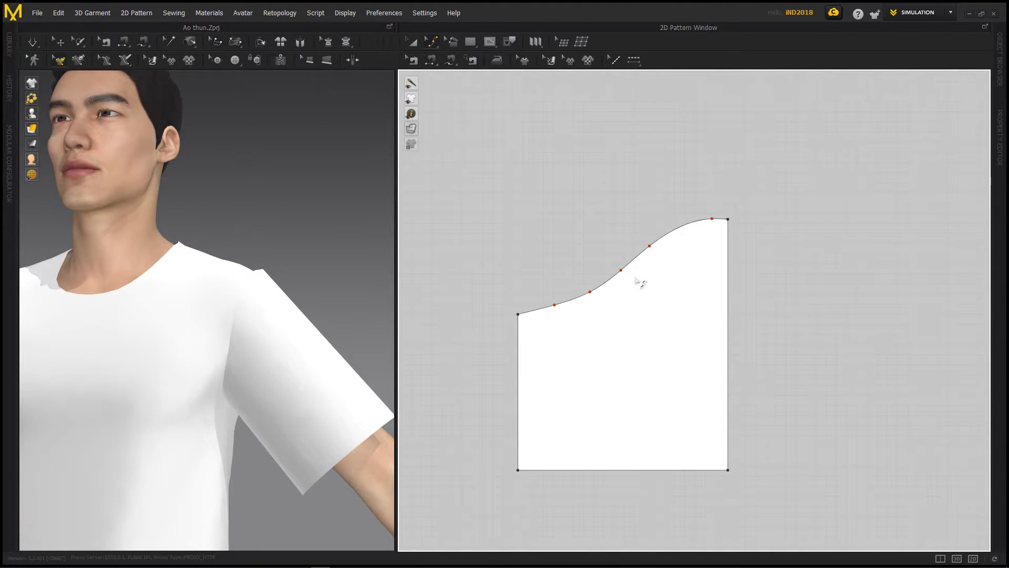
click(590, 292)
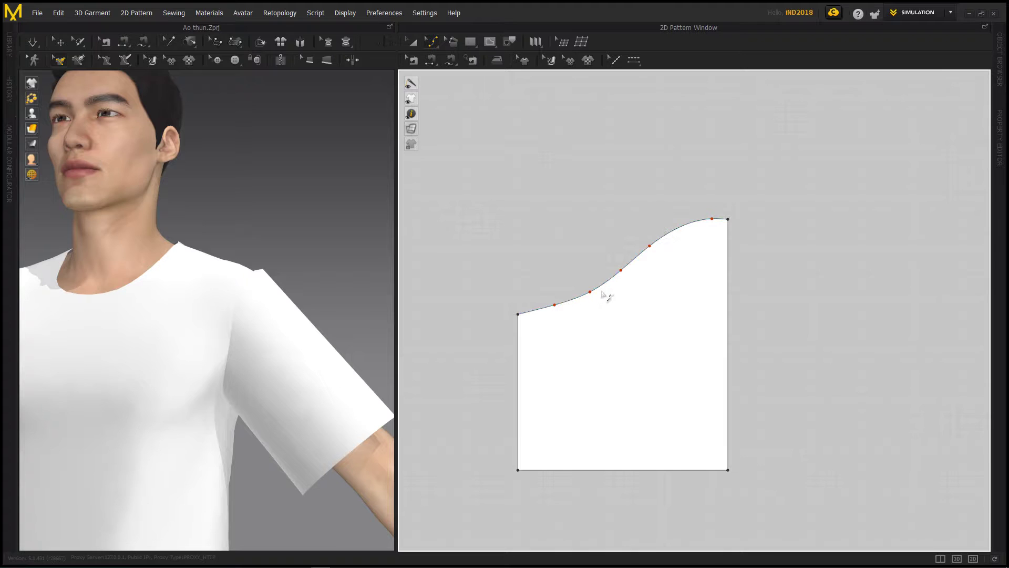
click(621, 270)
Slide and pull the cap's curve points into a smooth S-shape measuring 233.5.
click(555, 306)
click(712, 218)
key(ctrl+z)
drag(712, 218, 683, 225)
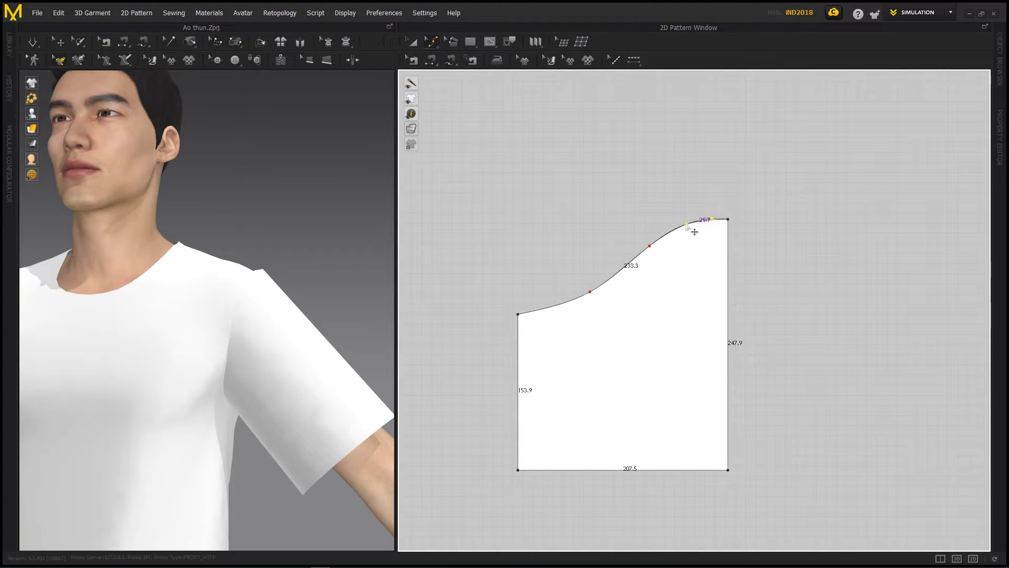
click(590, 293)
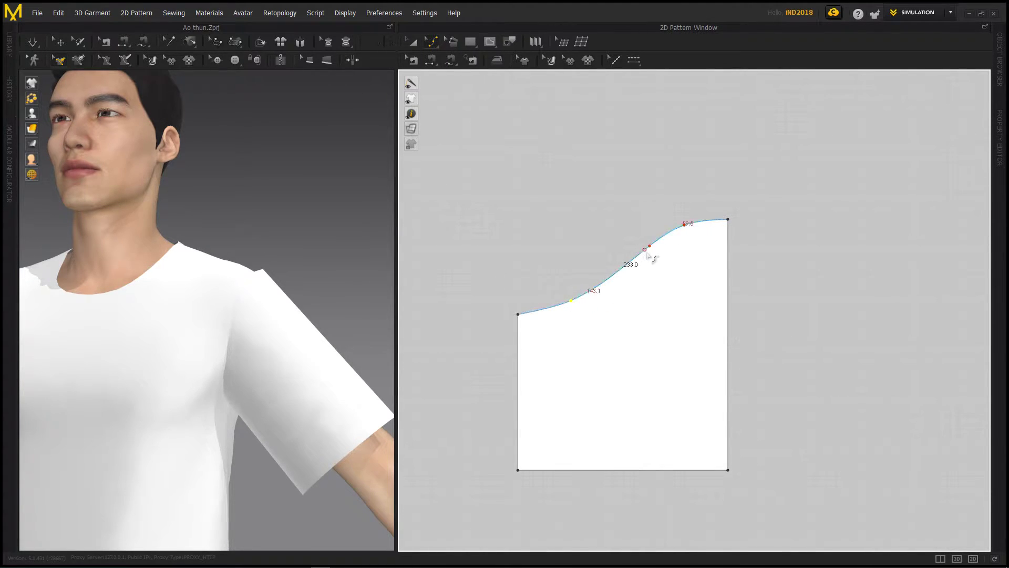
drag(649, 246, 637, 273)
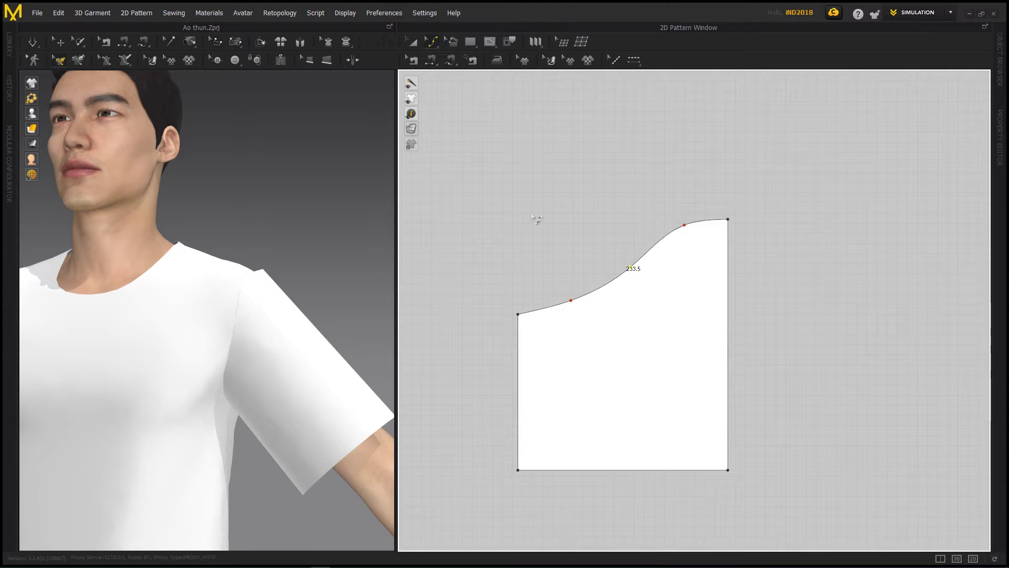
click(432, 46)
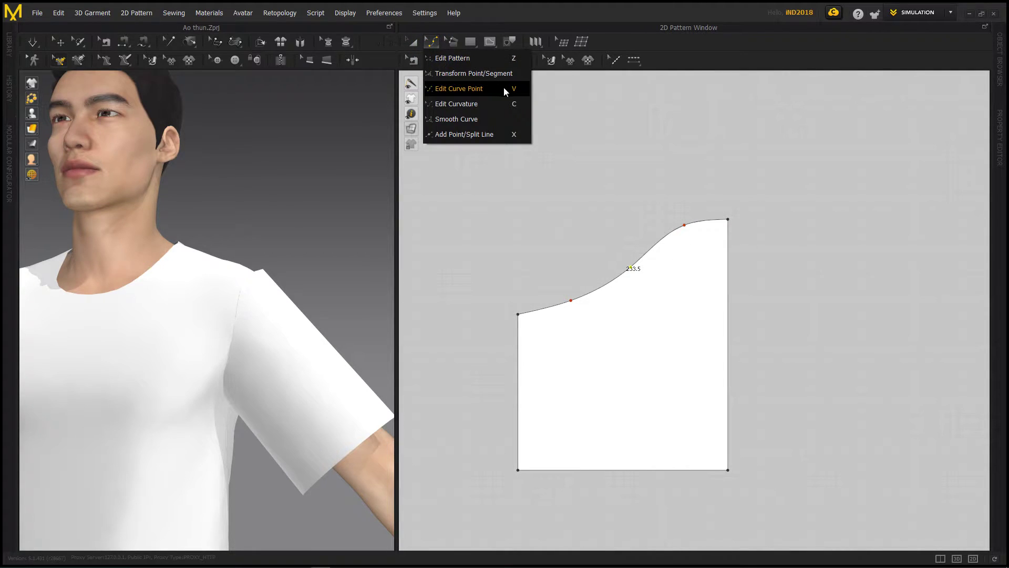
Add a curve point midway along the sleeve cap and leave curve point editing.
click(645, 208)
click(426, 39)
click(449, 86)
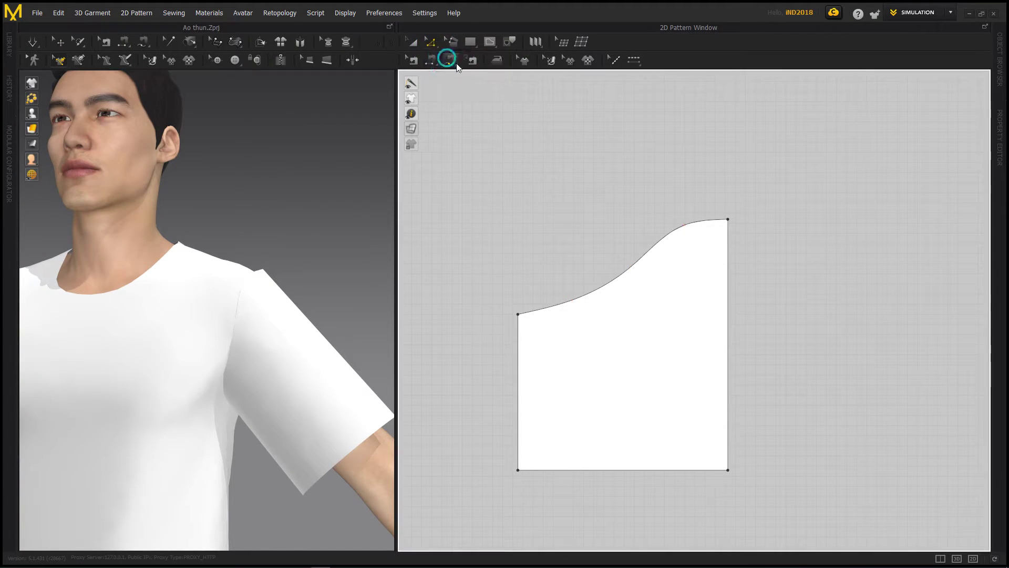
scroll(589, 222, down, 3)
scroll(589, 222, up, 1)
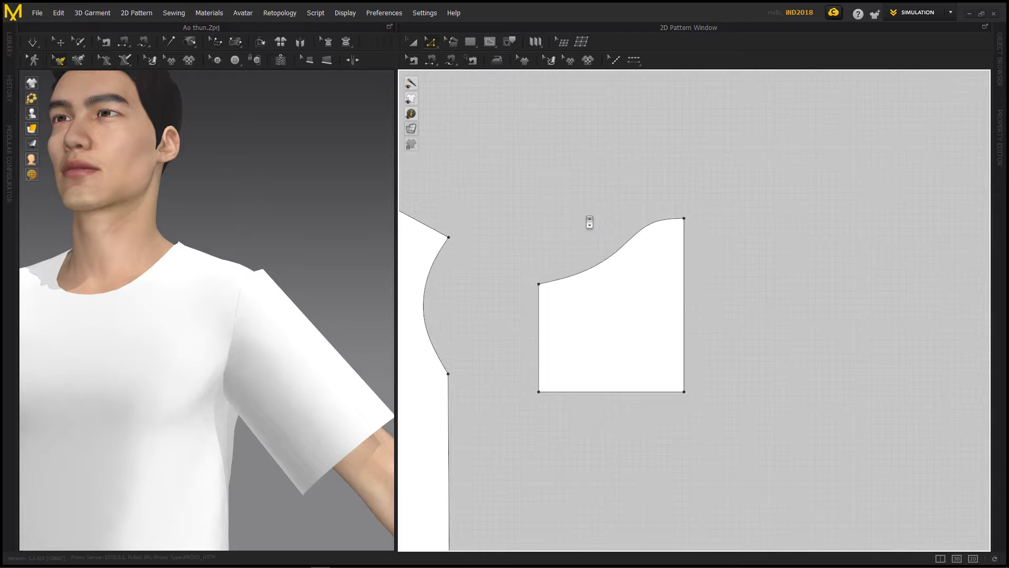
Select the sleeve piece and open the context menu of its straight right edge.
click(413, 41)
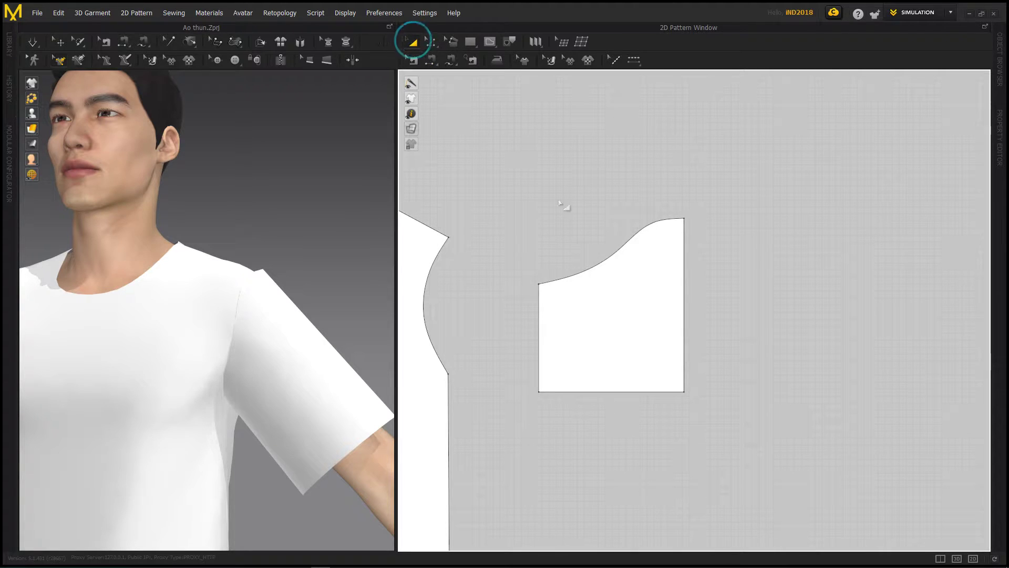
click(682, 283)
click(765, 283)
click(682, 286)
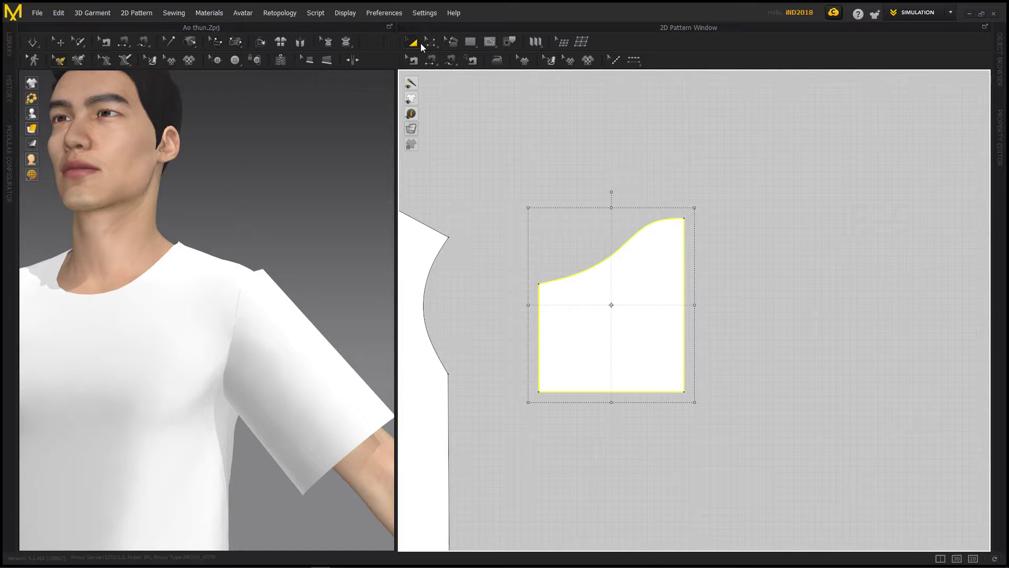
click(425, 45)
click(457, 60)
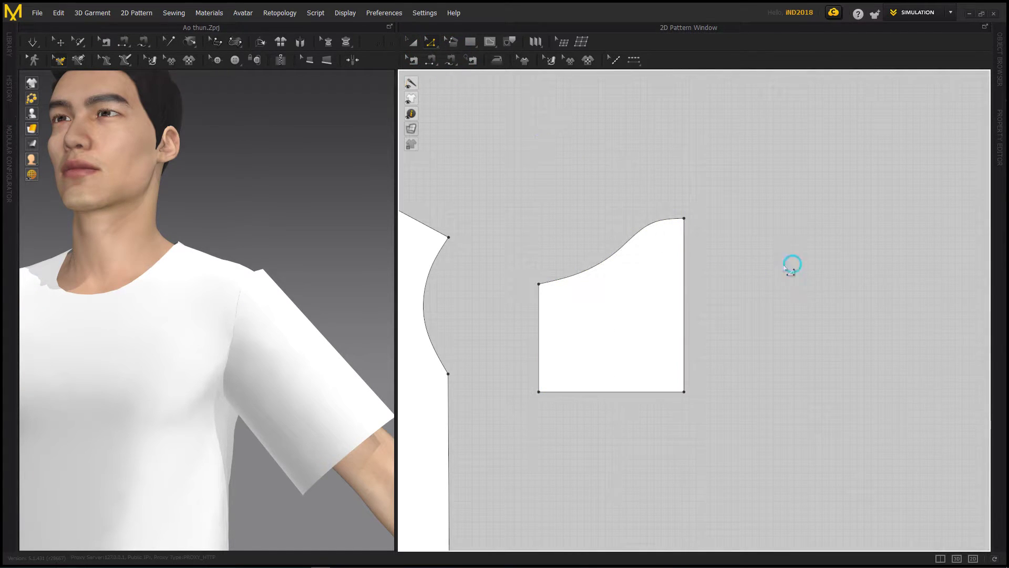
right_click(684, 273)
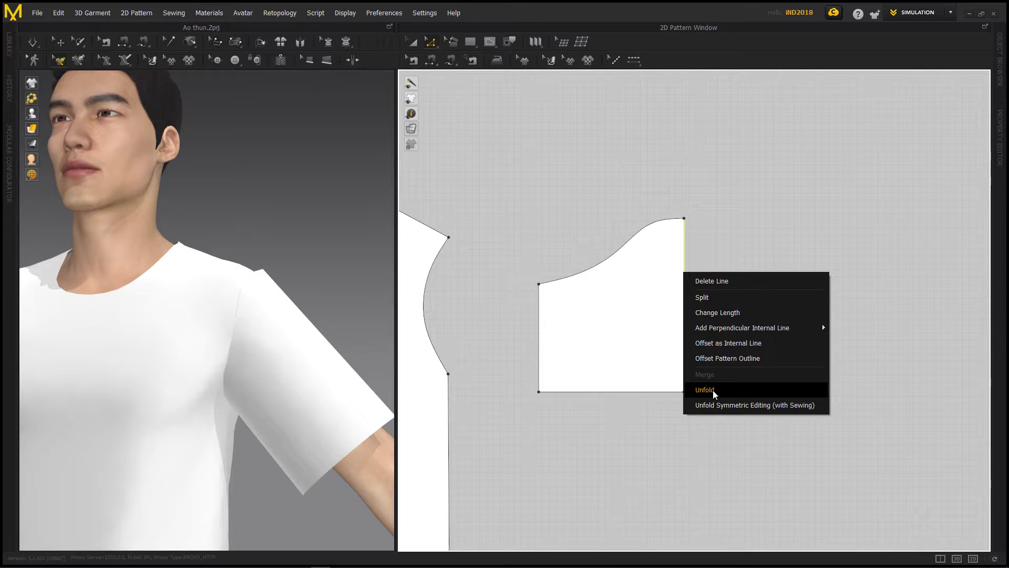
Unfold the half sleeve along its right edge into a full sleeve with a 247.9 cap.
click(714, 394)
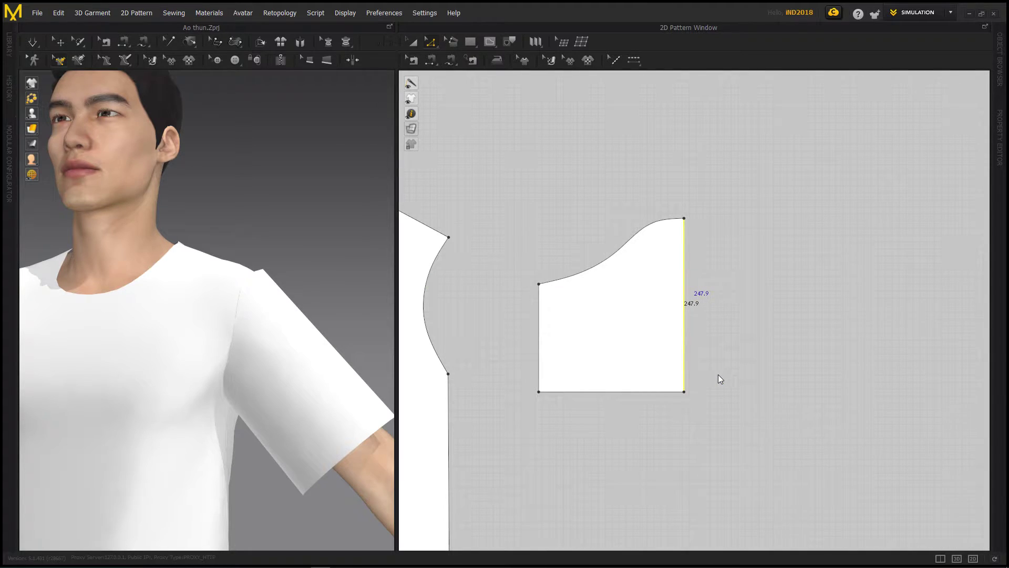
click(717, 374)
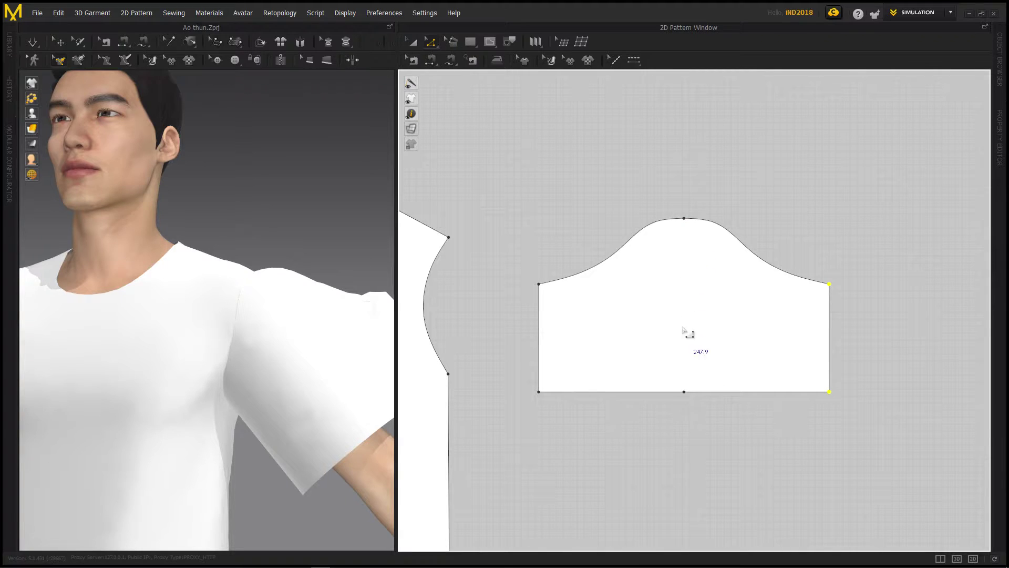
scroll(667, 355, down, 1)
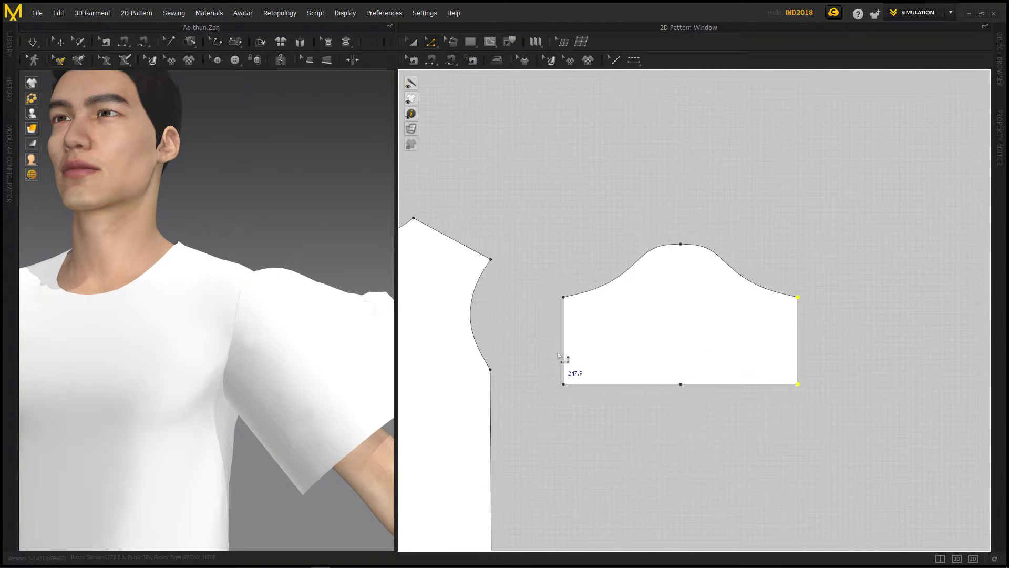
scroll(341, 334, down, 1)
scroll(337, 335, down, 3)
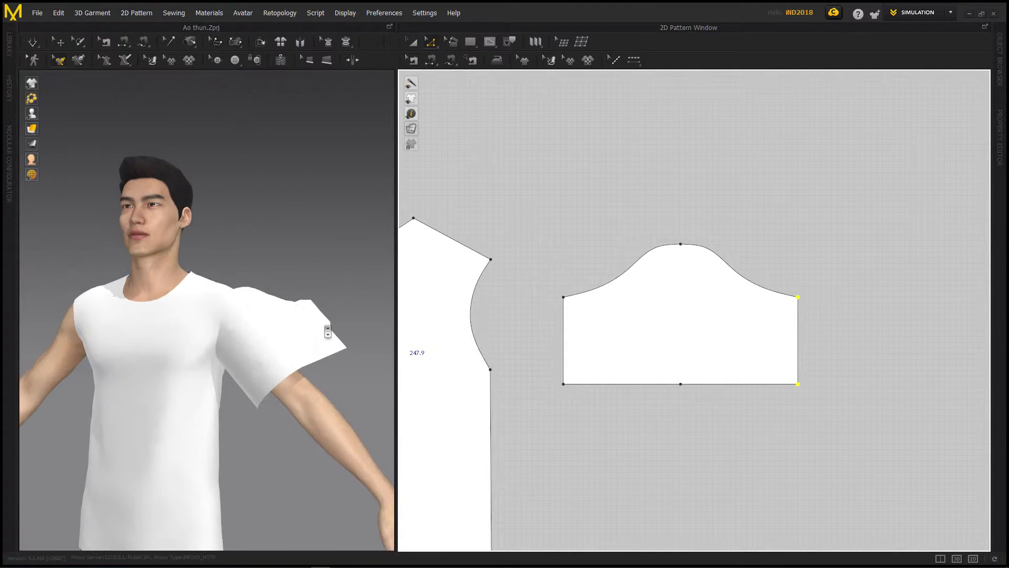
mouse_move(316, 338)
right_down()
mouse_move(208, 320)
mouse_move(264, 342)
right_up()
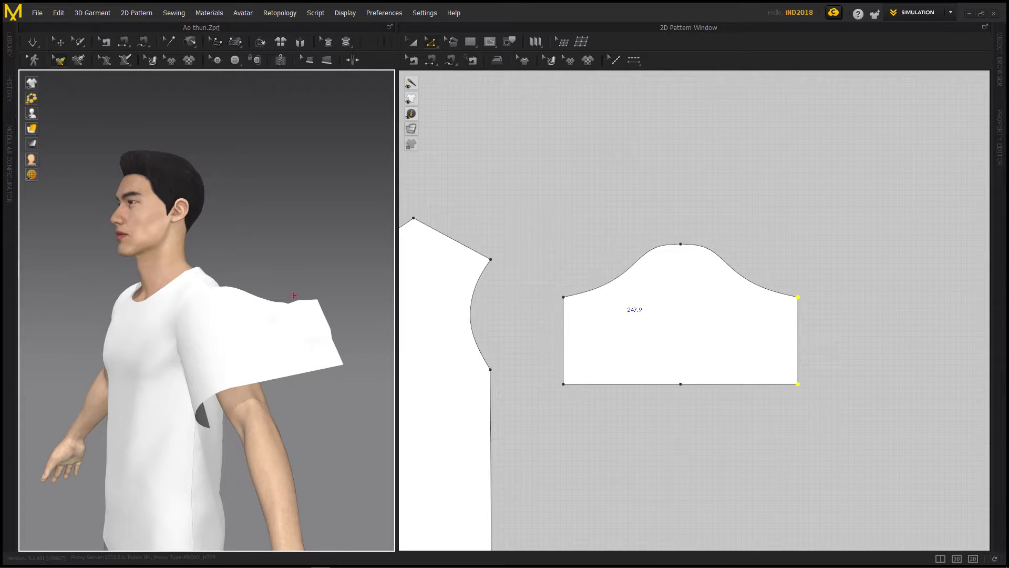
click(207, 284)
click(678, 237)
click(566, 300)
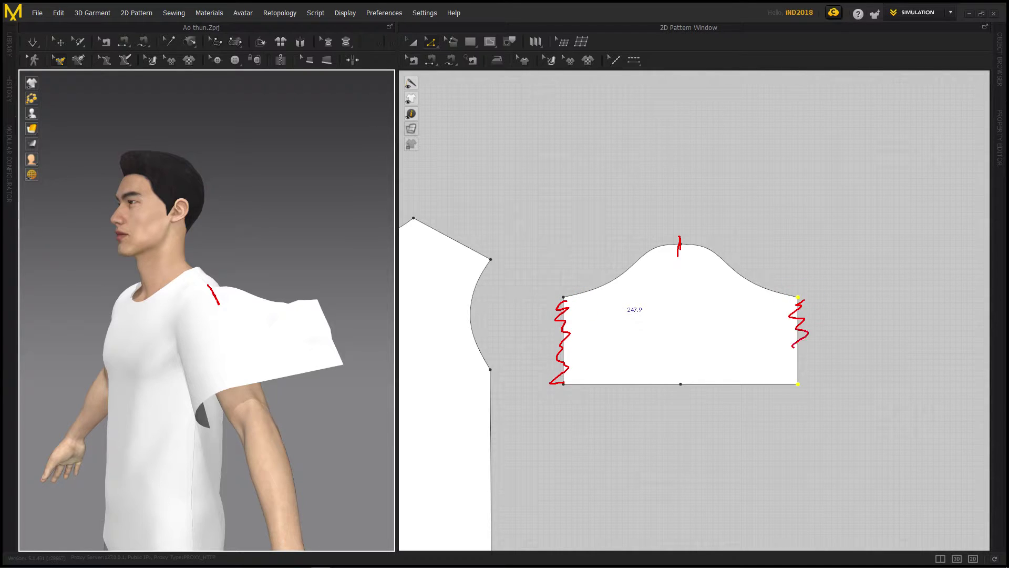
mouse_move(901, 227)
mouse_down()
mouse_move(880, 305)
mouse_move(905, 228)
mouse_up()
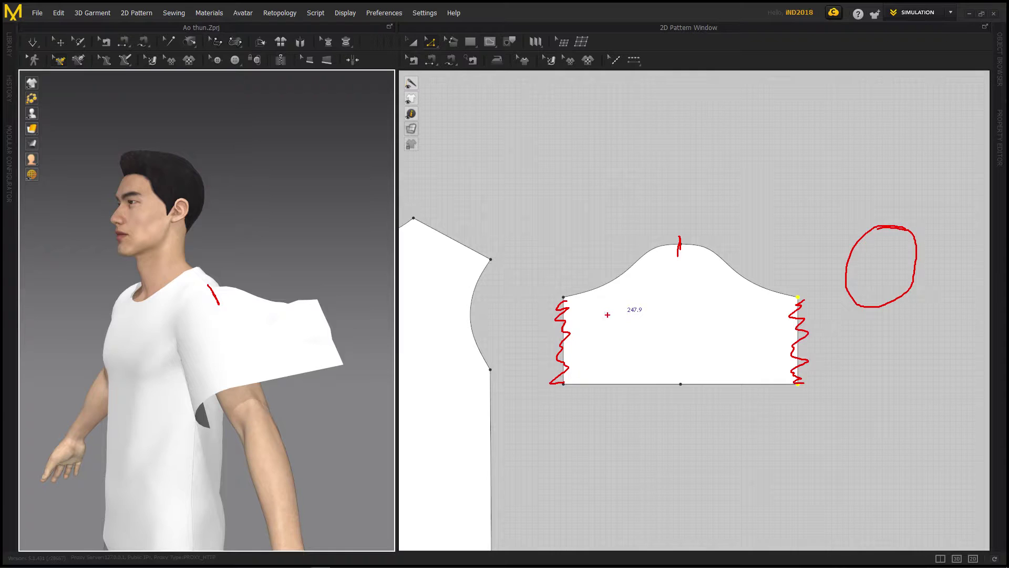
key(Escape)
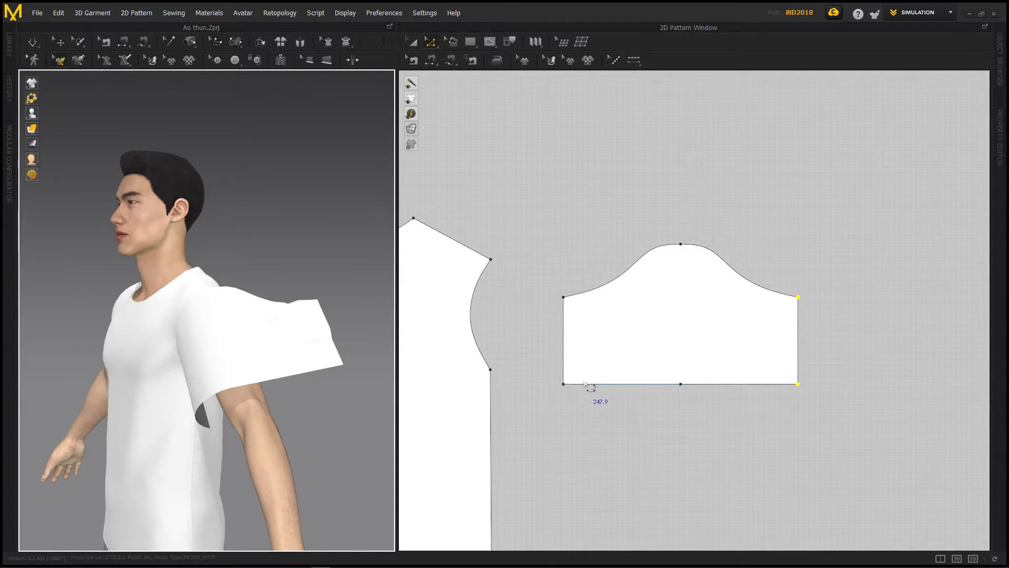
Pull the sleeve's lower-left hem corner inward.
click(853, 387)
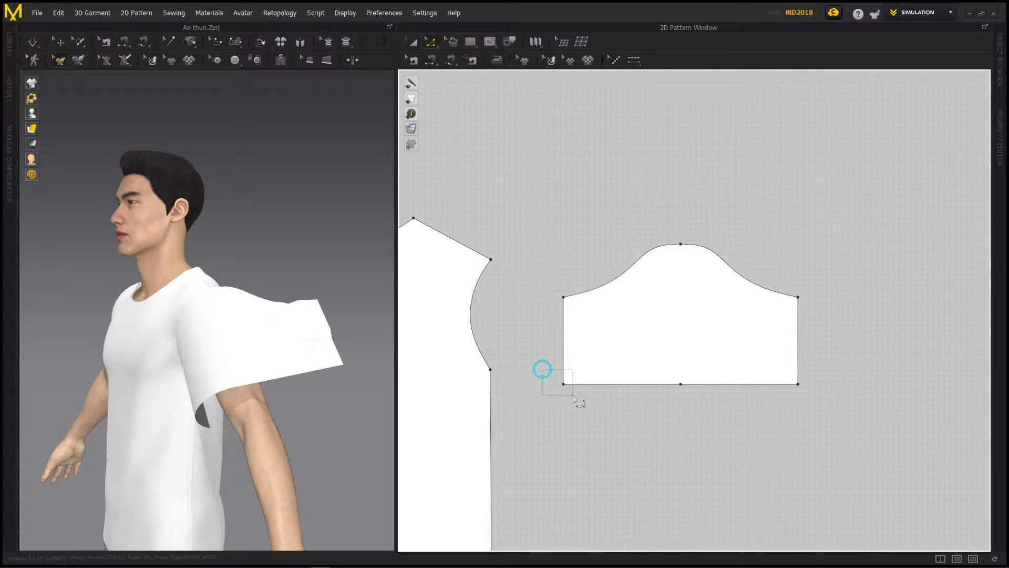
drag(563, 384, 582, 384)
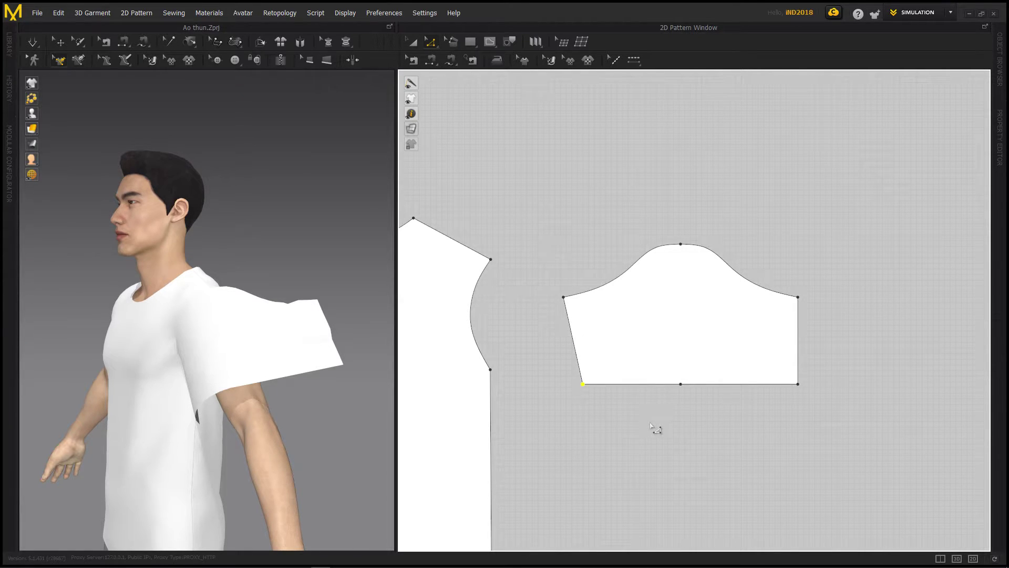
key(ctrl+z)
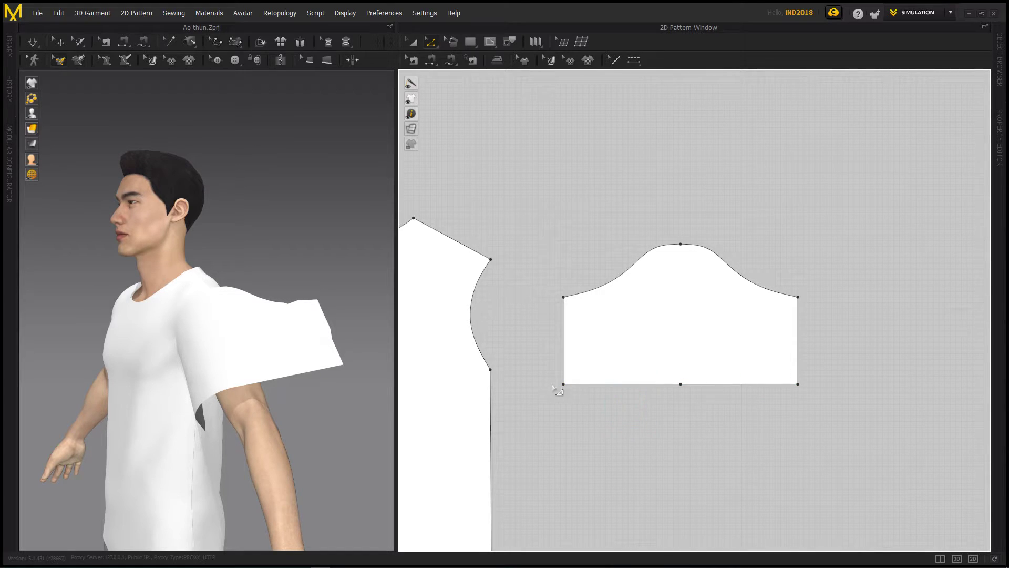
drag(564, 385, 581, 384)
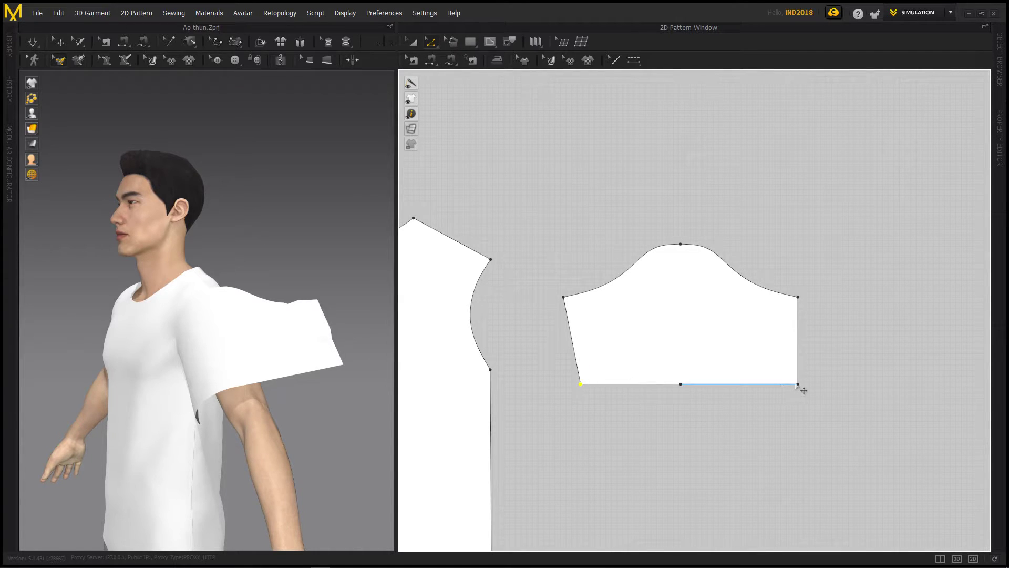
Pull the lower-right hem corner inward and pan back to the bodice pieces.
drag(797, 384, 778, 384)
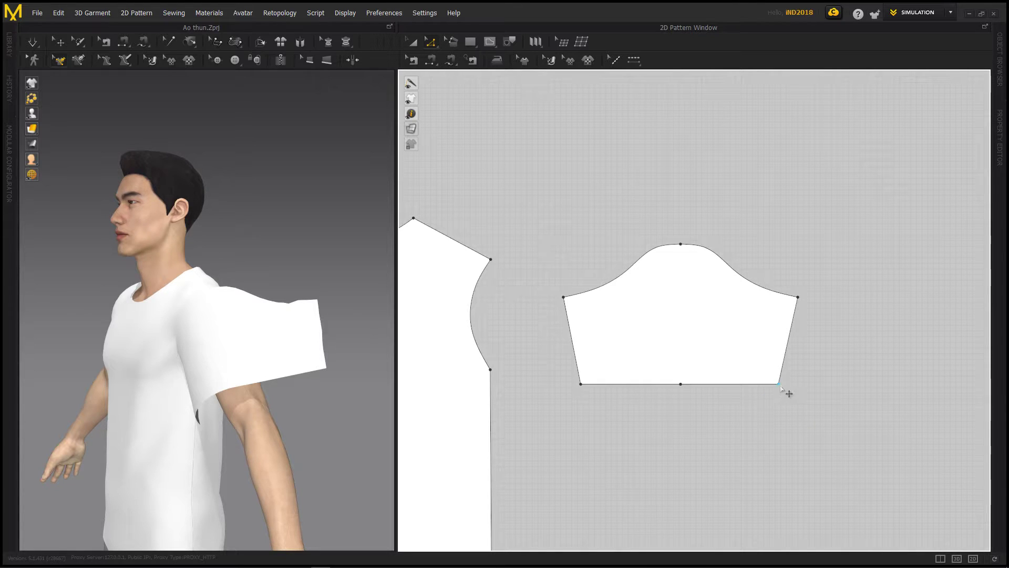
drag(779, 384, 783, 383)
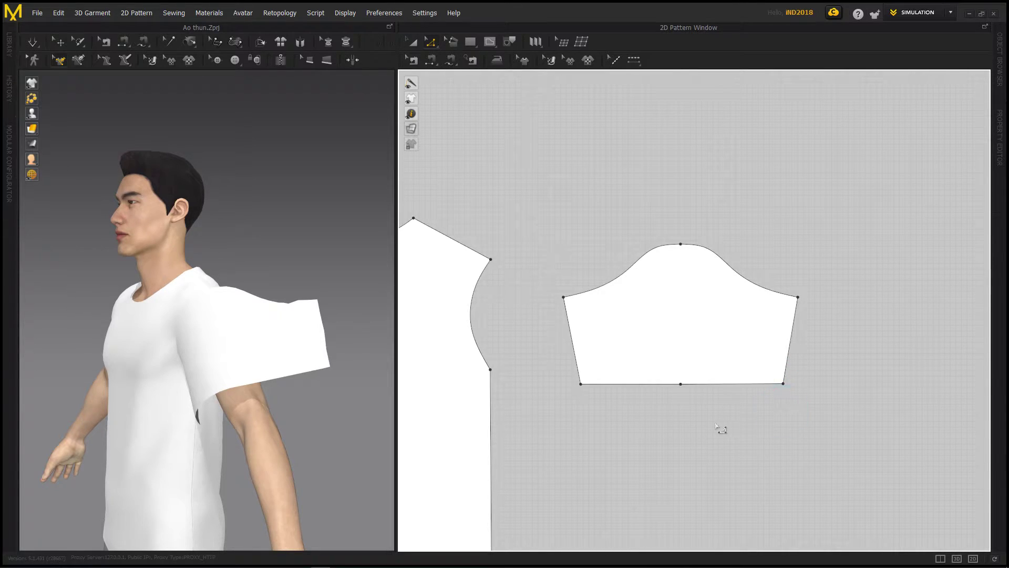
scroll(678, 423, down, 3)
scroll(677, 423, up, 1)
scroll(678, 423, up, 2)
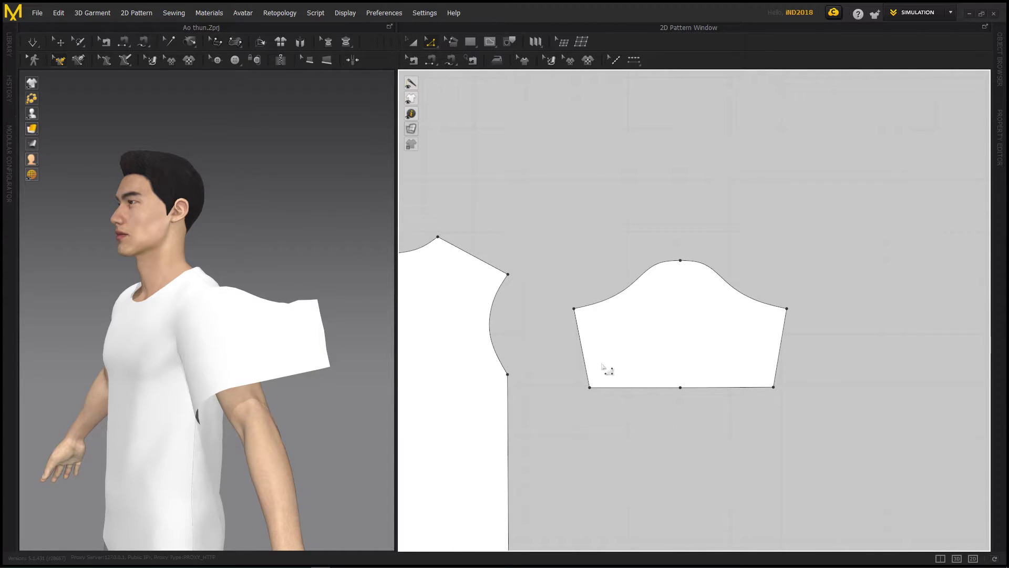
scroll(579, 381, down, 1)
scroll(573, 383, down, 2)
scroll(552, 383, up, 1)
middle_drag(551, 385, 741, 384)
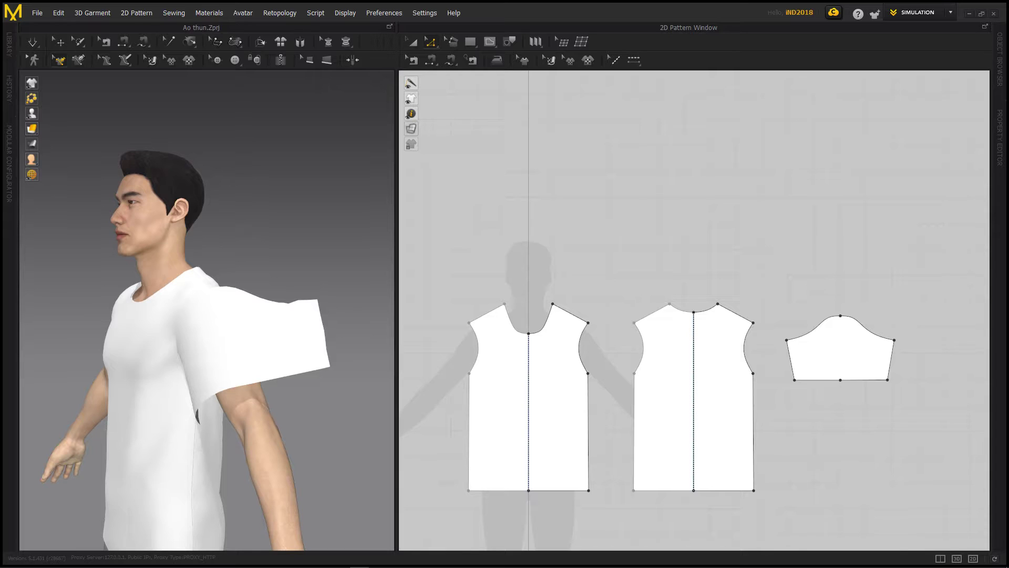
Use Edit Pattern to raise the sleeve hem's midpoint slightly so it peaks at the centre.
scroll(754, 292, up, 1)
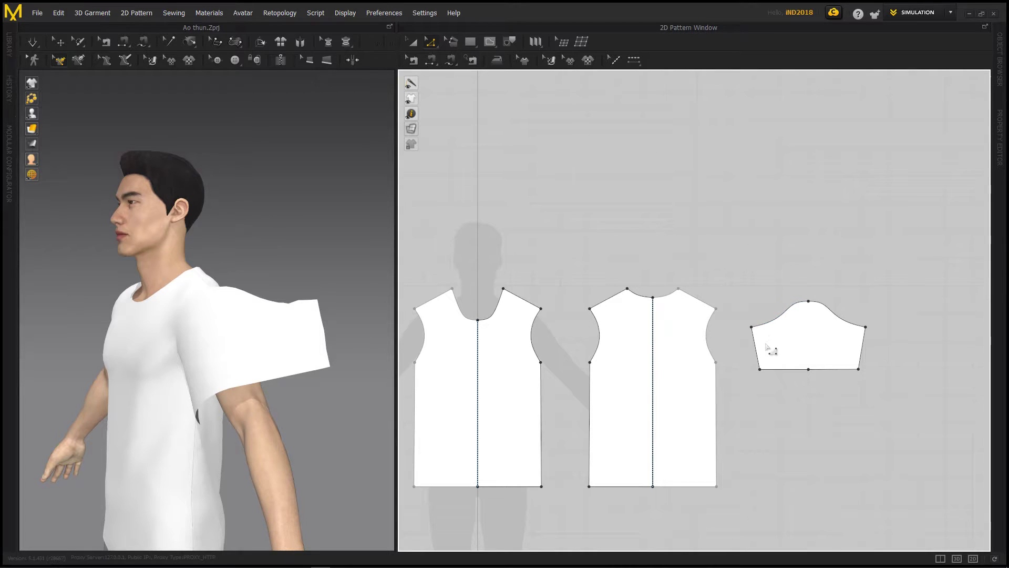
scroll(764, 367, down, 2)
scroll(767, 387, up, 2)
scroll(772, 387, up, 1)
middle_drag(772, 388, 721, 358)
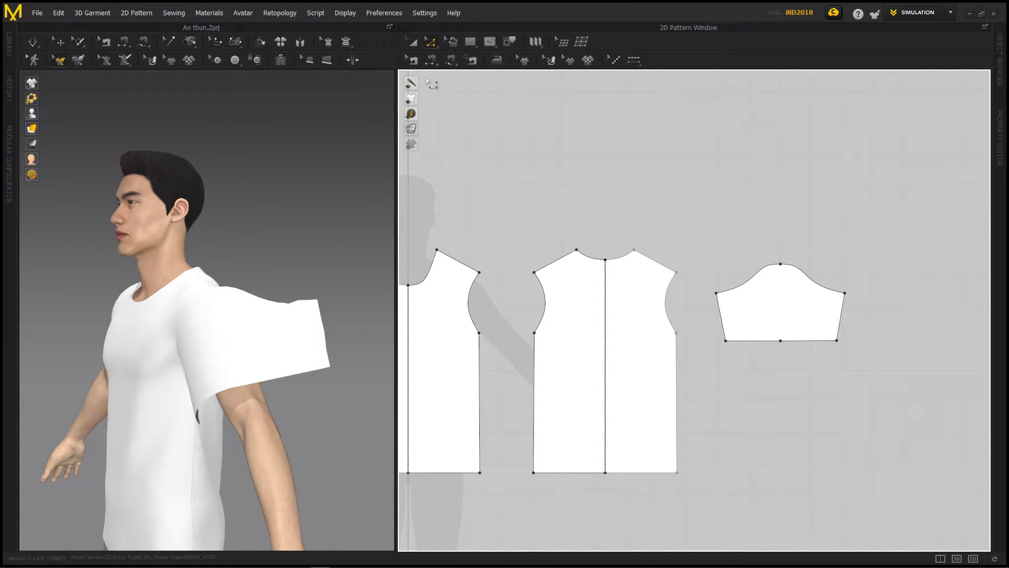
click(429, 42)
drag(781, 341, 781, 334)
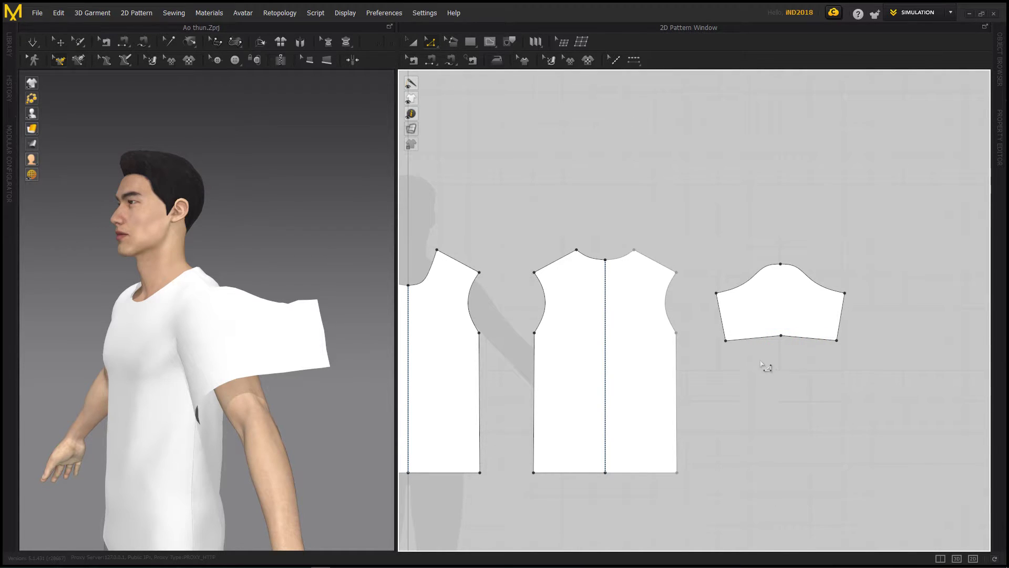
Recentre the pattern pieces and turn the avatar to face forward before sewing.
scroll(772, 356, up, 2)
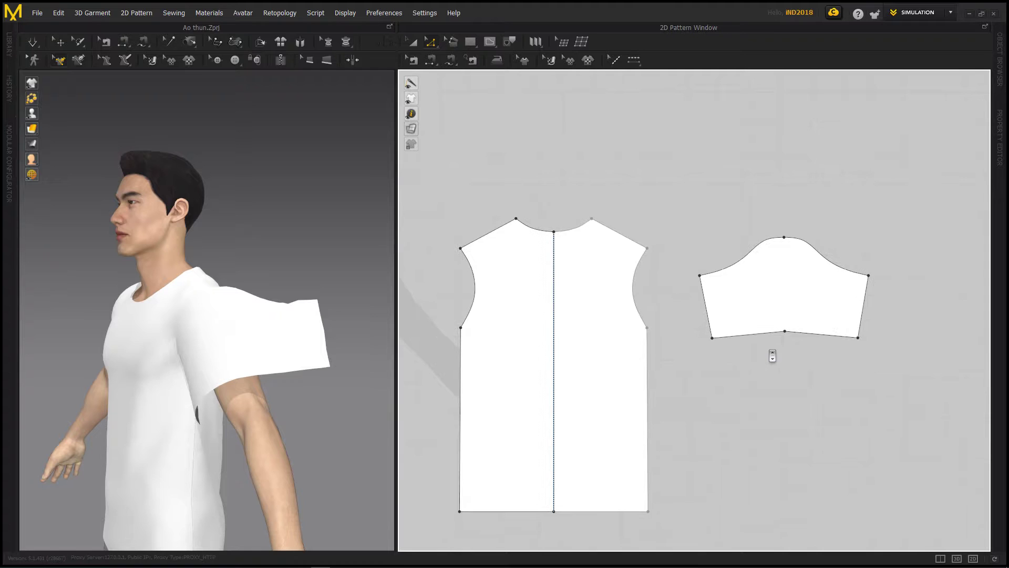
scroll(772, 356, down, 2)
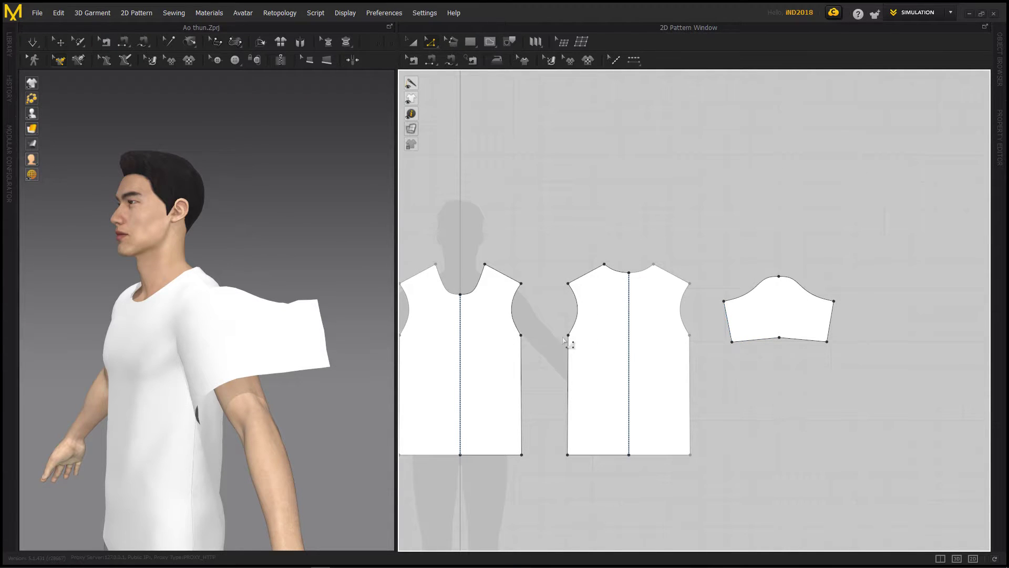
middle_drag(794, 326, 829, 312)
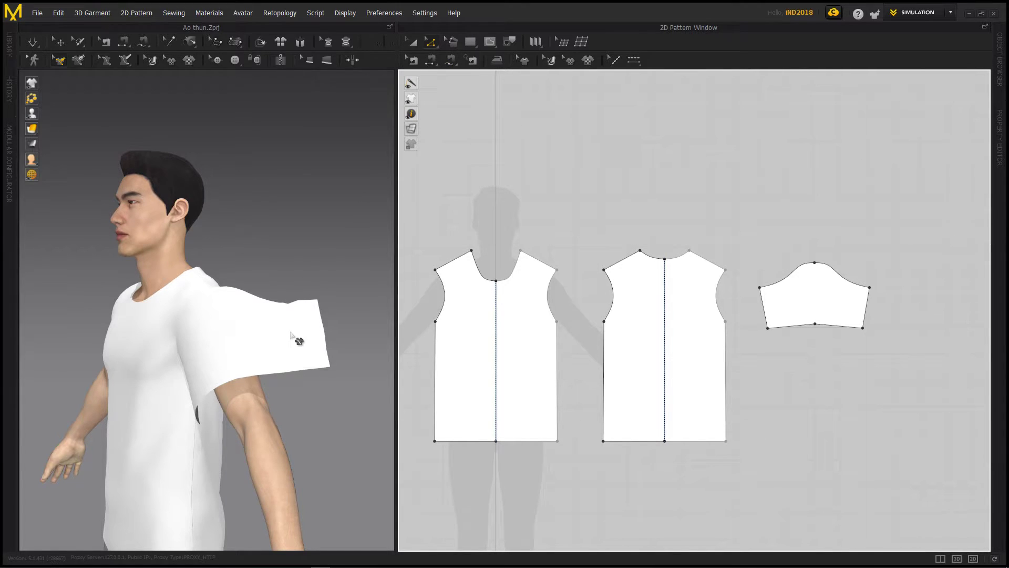
mouse_move(298, 339)
right_down()
mouse_move(360, 403)
mouse_move(268, 347)
right_up()
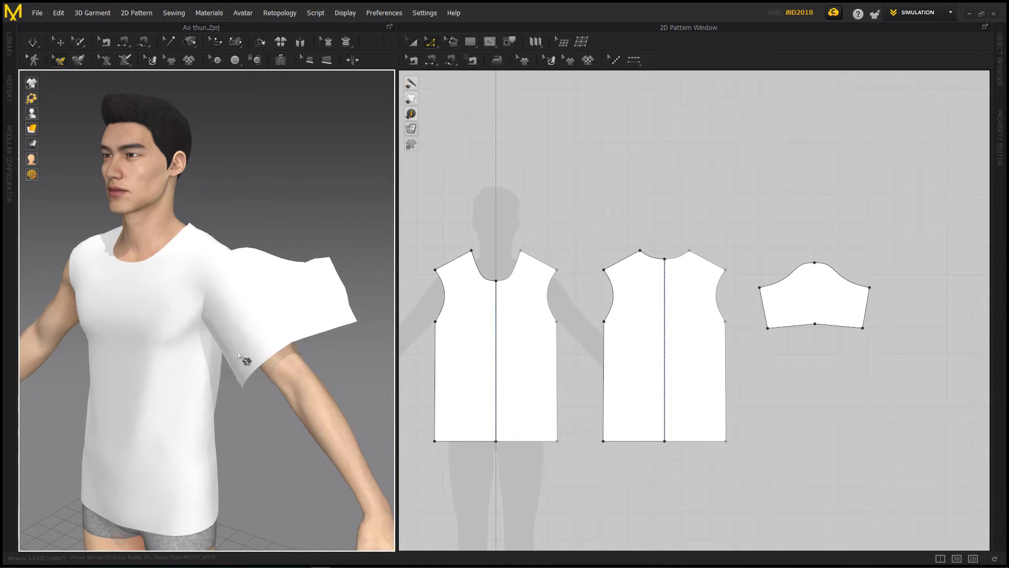
mouse_move(304, 410)
right_down()
mouse_move(371, 372)
mouse_move(353, 365)
mouse_move(345, 382)
right_up()
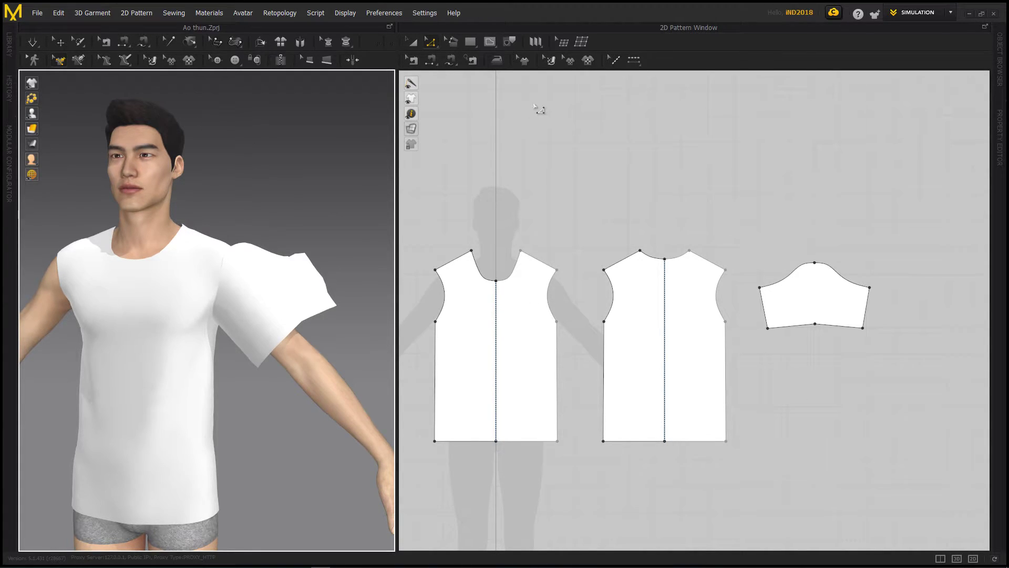
click(431, 60)
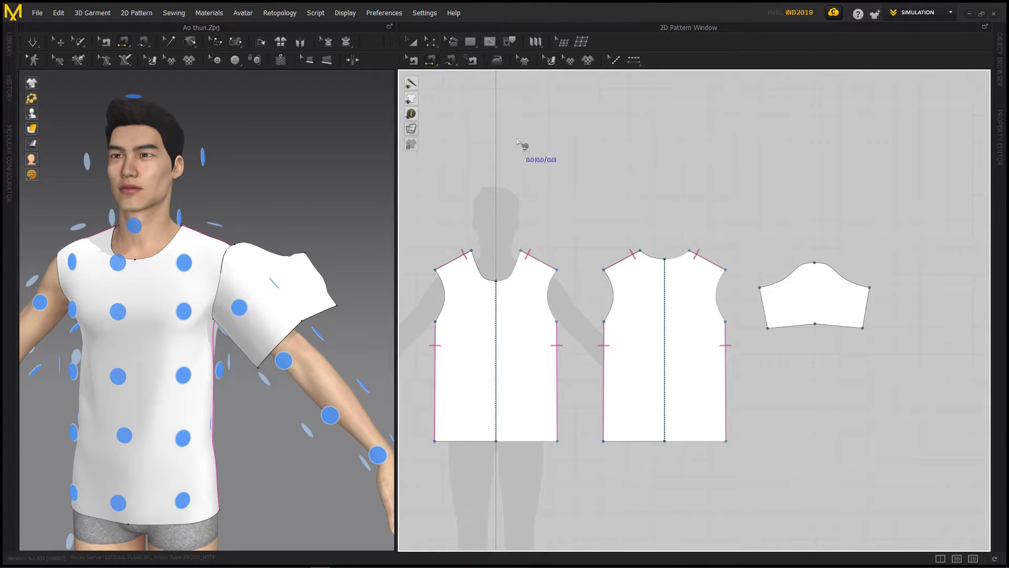
click(721, 295)
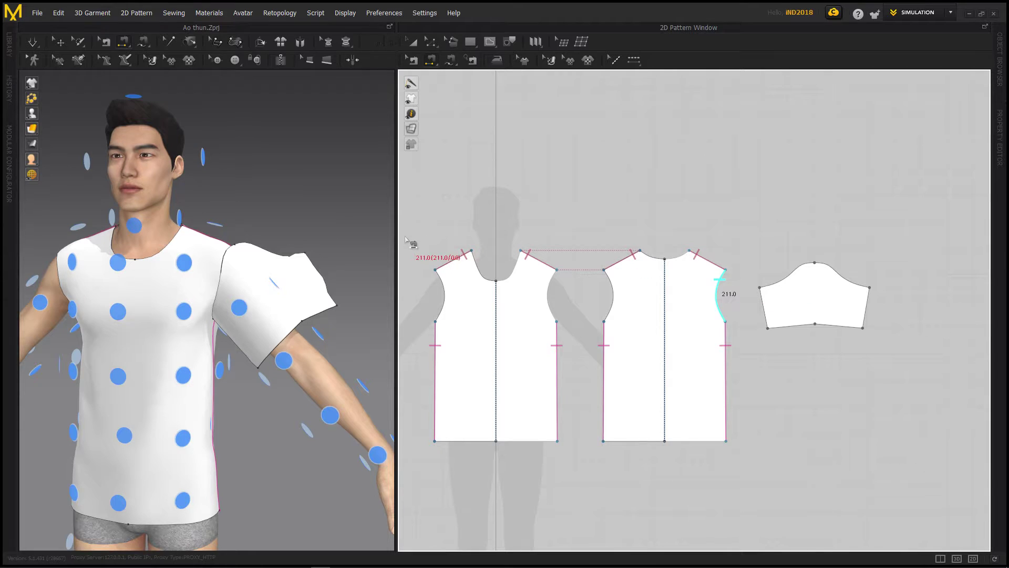
scroll(755, 306, up, 3)
scroll(724, 305, down, 2)
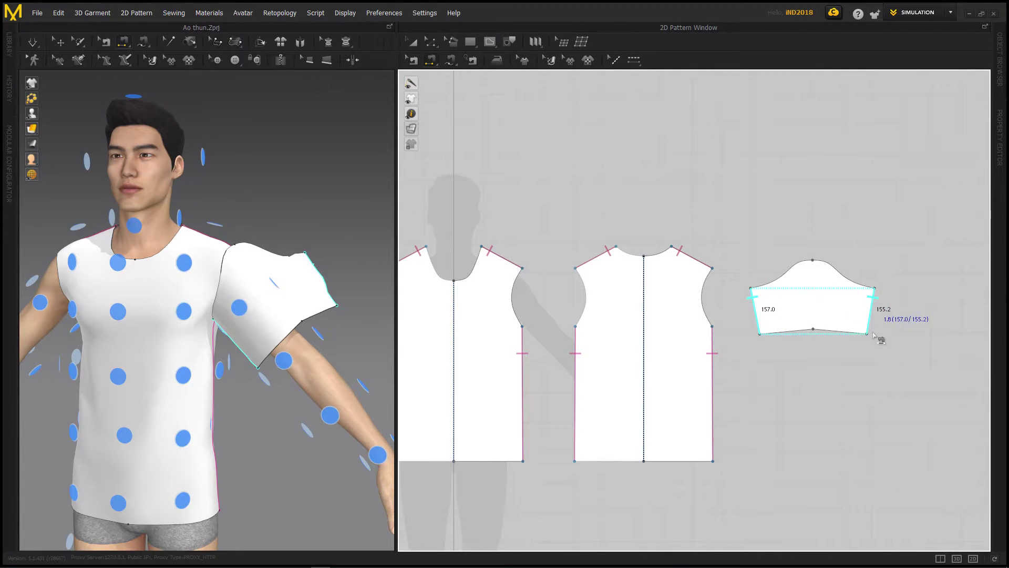
click(757, 307)
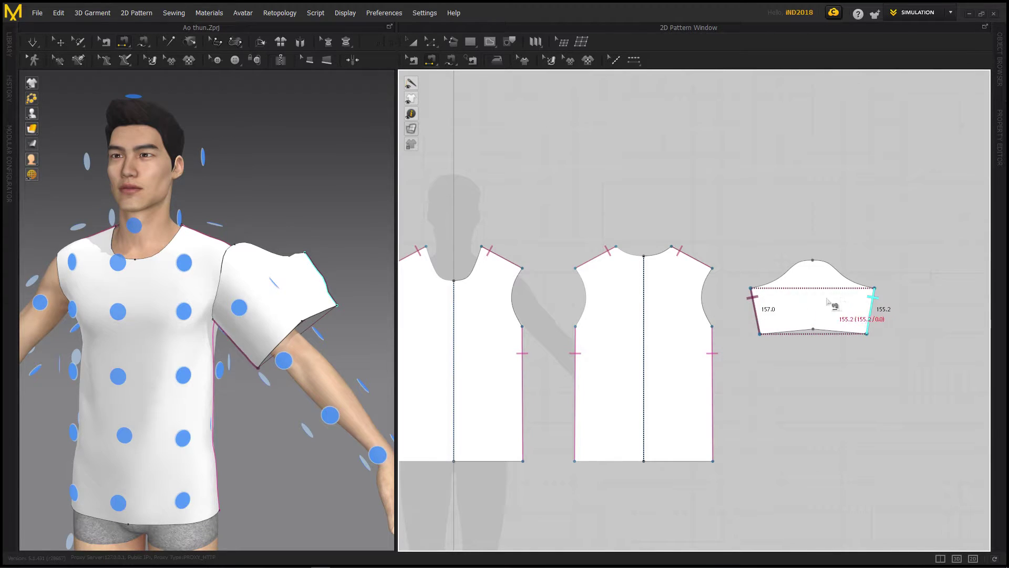
click(803, 306)
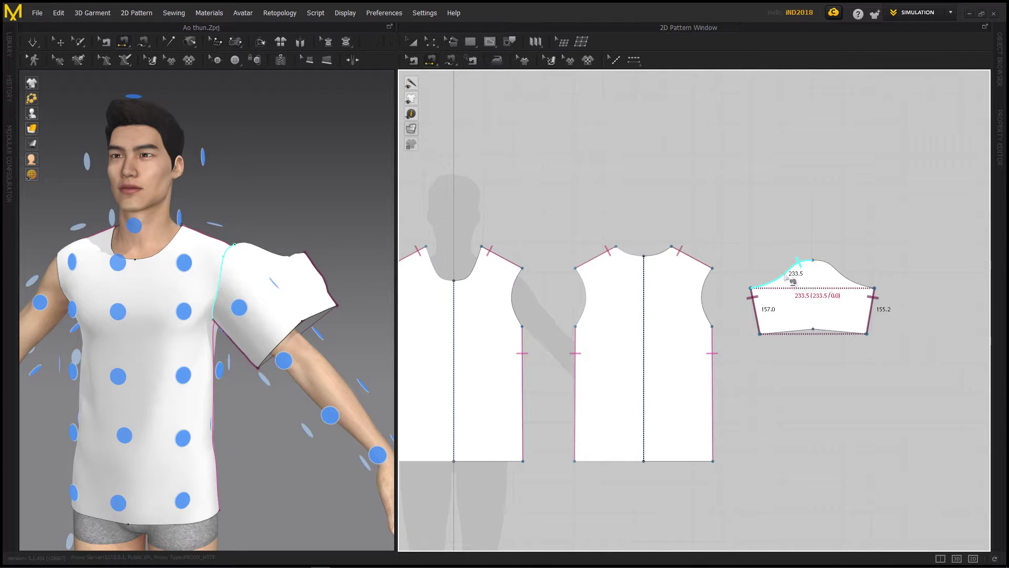
scroll(218, 281, up, 2)
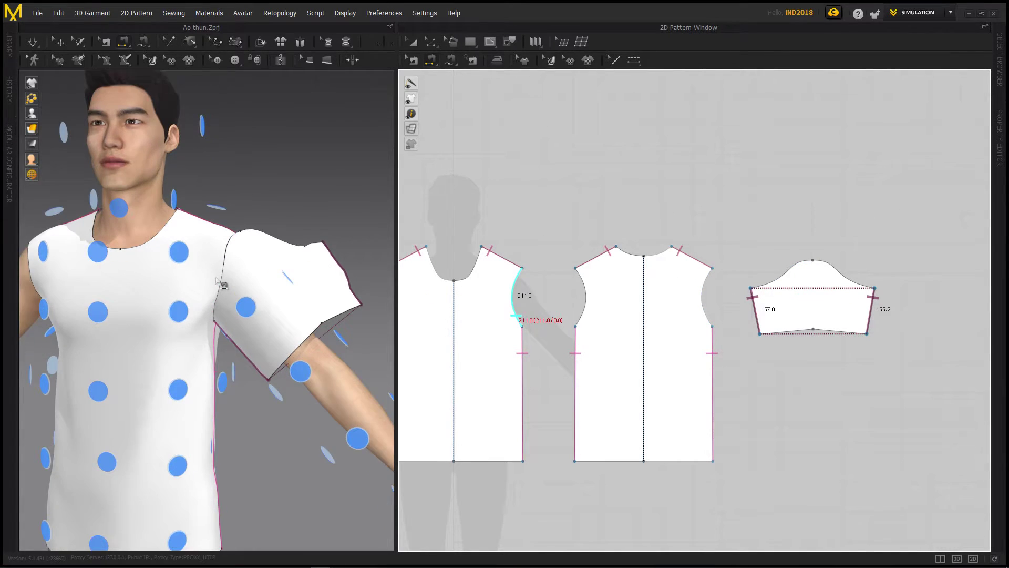
scroll(231, 273, up, 2)
scroll(226, 292, up, 2)
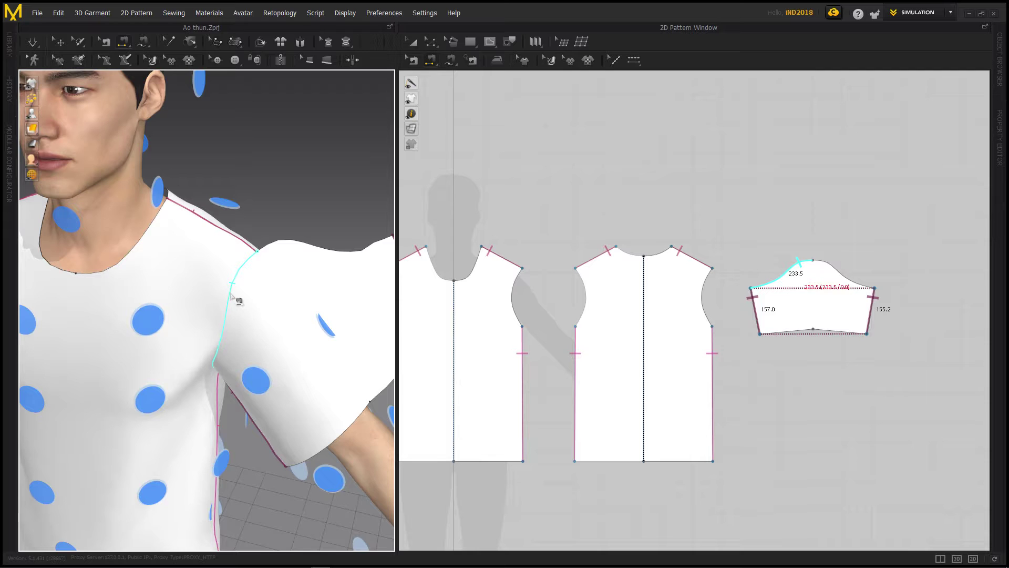
Set the garment to Transparent display and view the chest and shoulder from the front.
mouse_move(268, 310)
right_down()
mouse_move(140, 295)
mouse_move(213, 316)
mouse_move(295, 320)
mouse_move(304, 310)
mouse_move(241, 284)
right_up()
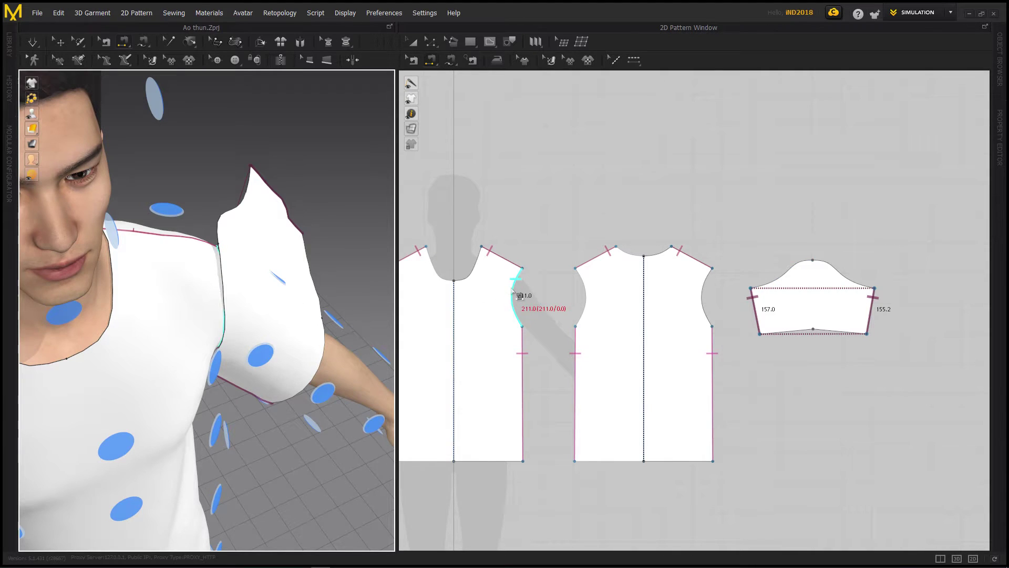
mouse_move(255, 293)
right_down()
mouse_move(277, 299)
mouse_move(237, 295)
right_up()
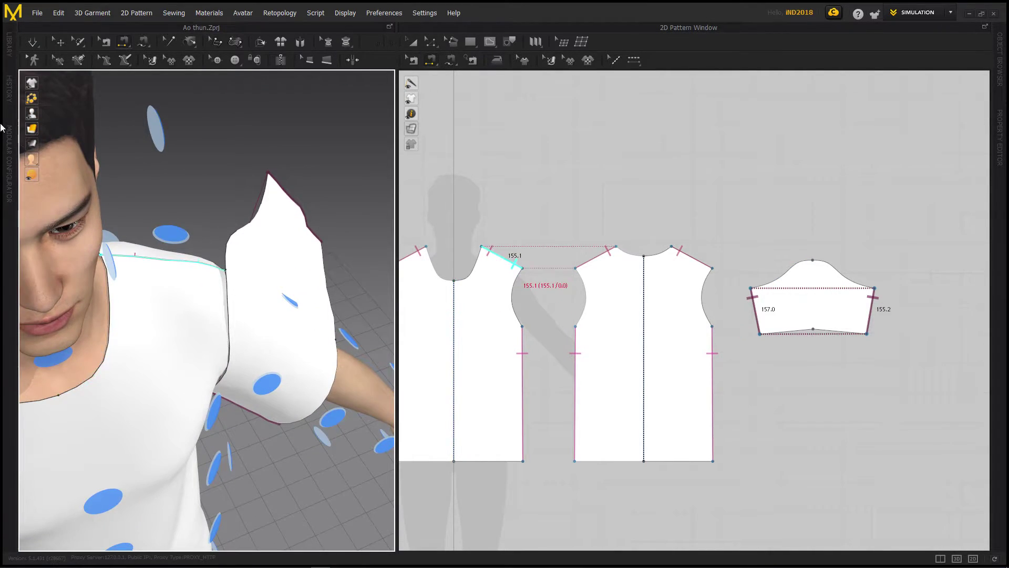
mouse_move(32, 128)
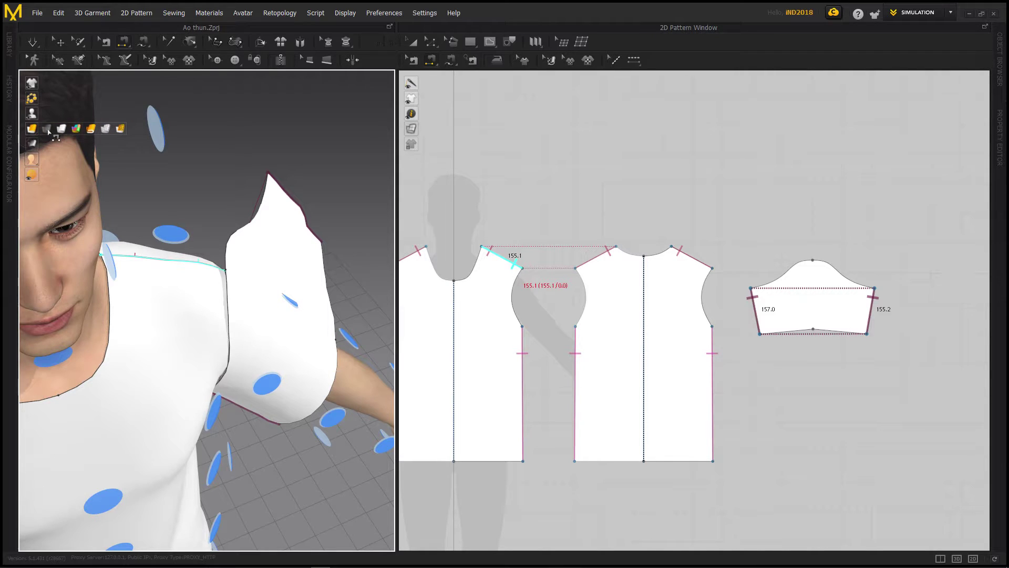
click(47, 129)
right_drag(256, 309, 207, 282)
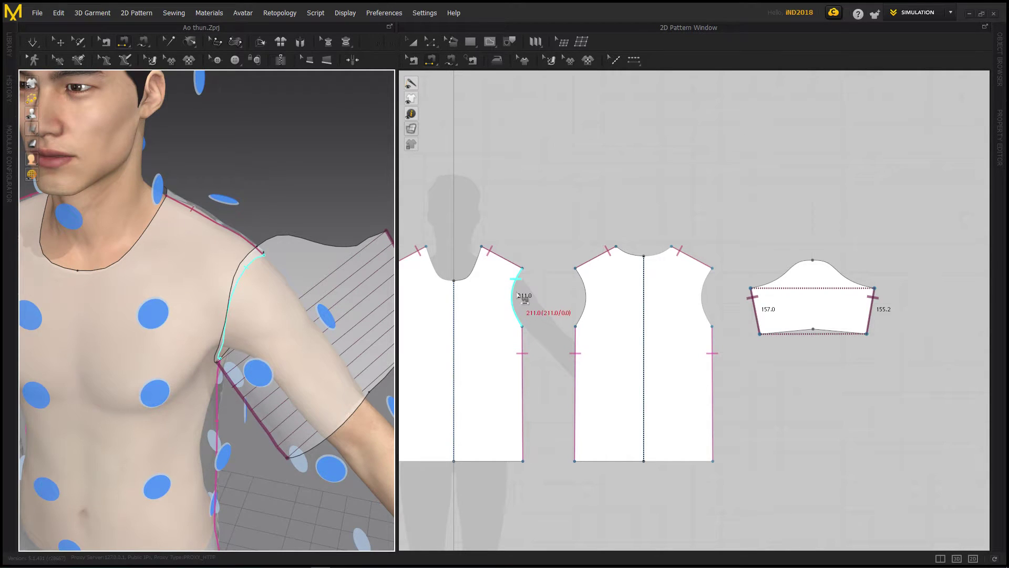
click(768, 288)
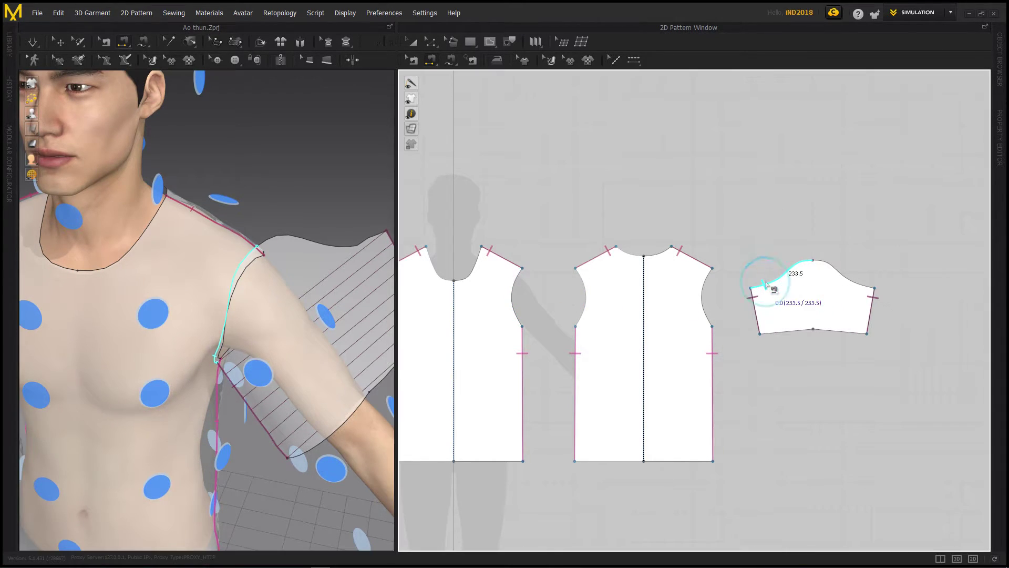
Seam the sleeve-cap segments to the front armhole curve and check the seam around the shoulder.
click(518, 311)
mouse_move(267, 313)
right_down()
mouse_move(348, 330)
mouse_move(282, 317)
mouse_move(202, 333)
right_up()
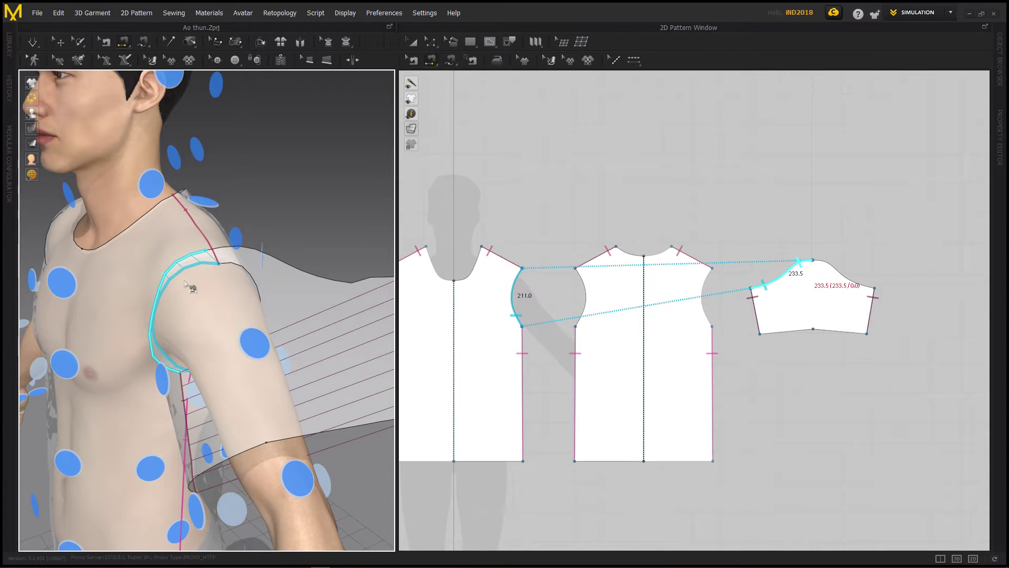
mouse_move(207, 302)
right_down()
mouse_move(220, 304)
mouse_move(174, 294)
mouse_move(151, 319)
mouse_move(307, 317)
mouse_move(289, 289)
mouse_move(232, 299)
mouse_move(272, 314)
right_up()
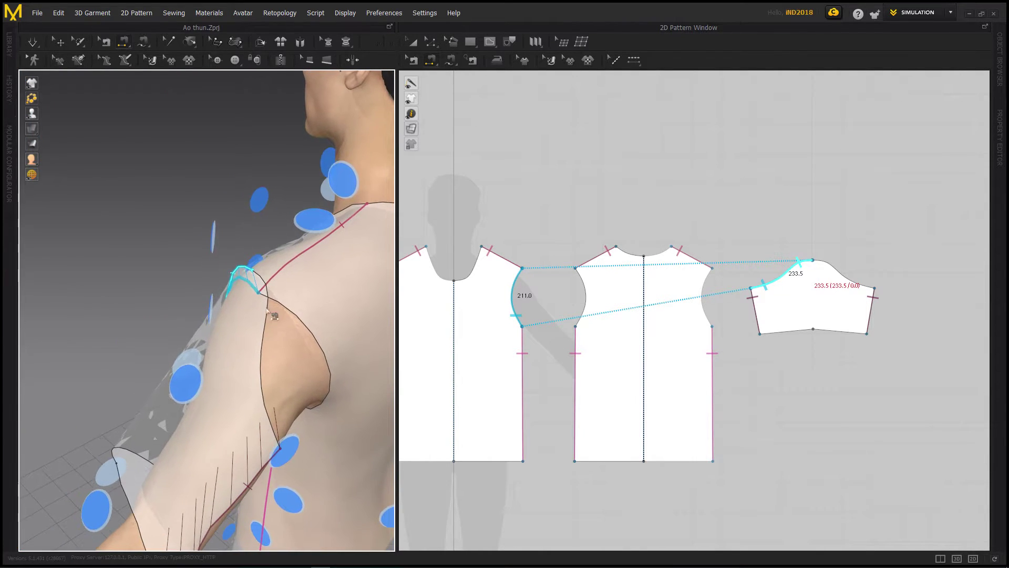
click(846, 283)
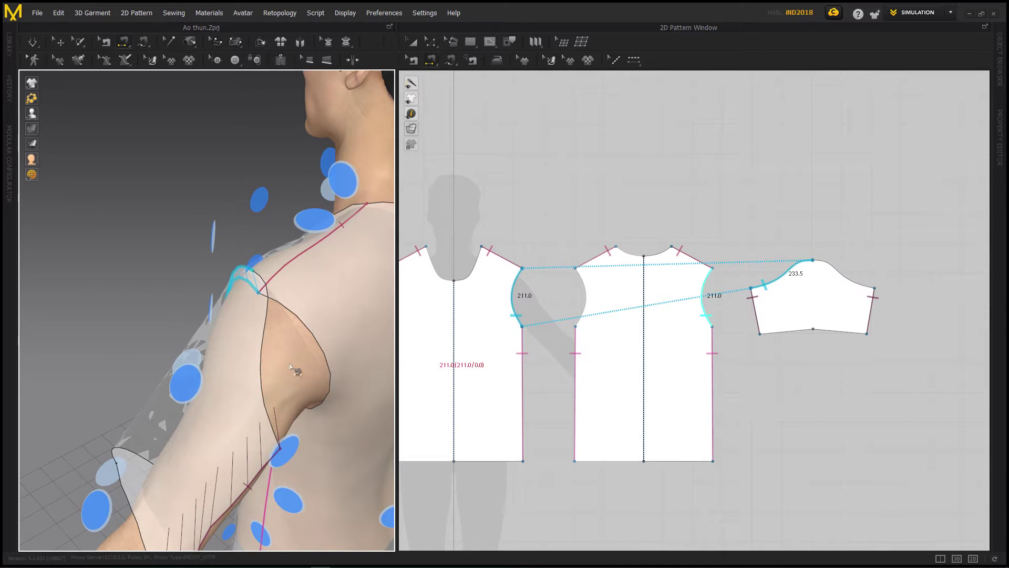
click(261, 366)
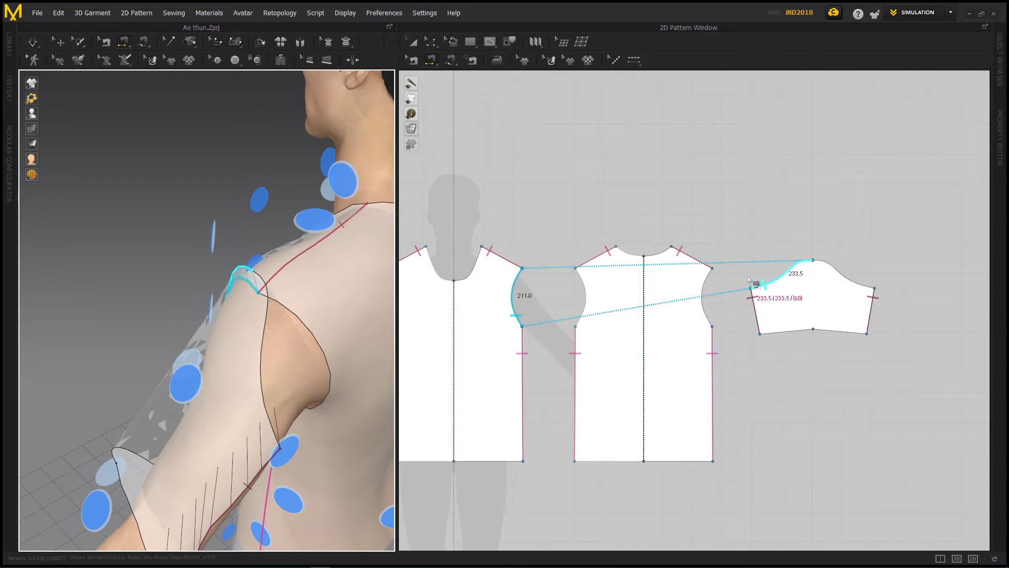
click(813, 285)
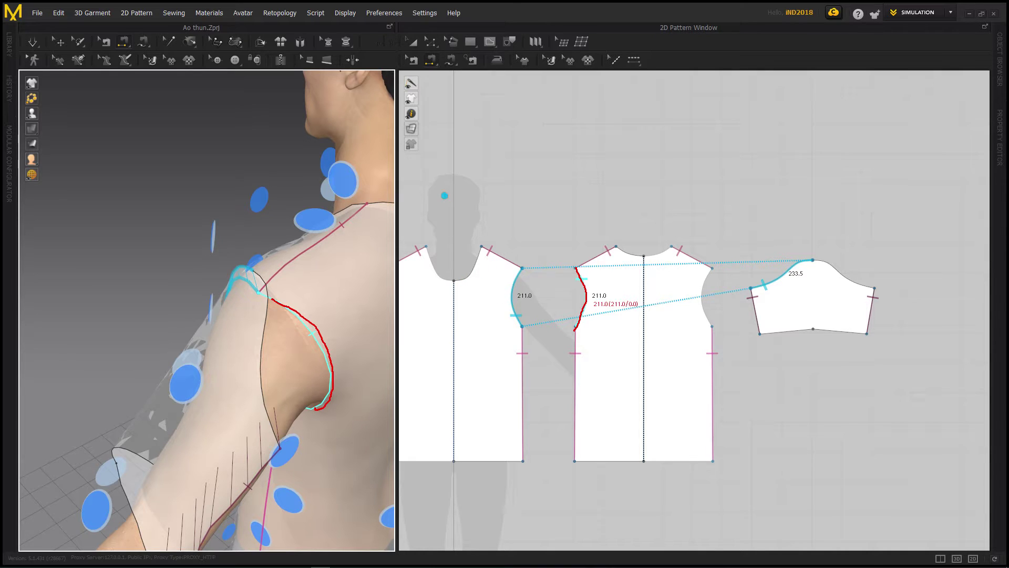
drag(642, 193, 647, 210)
drag(474, 288, 501, 288)
drag(492, 289, 493, 347)
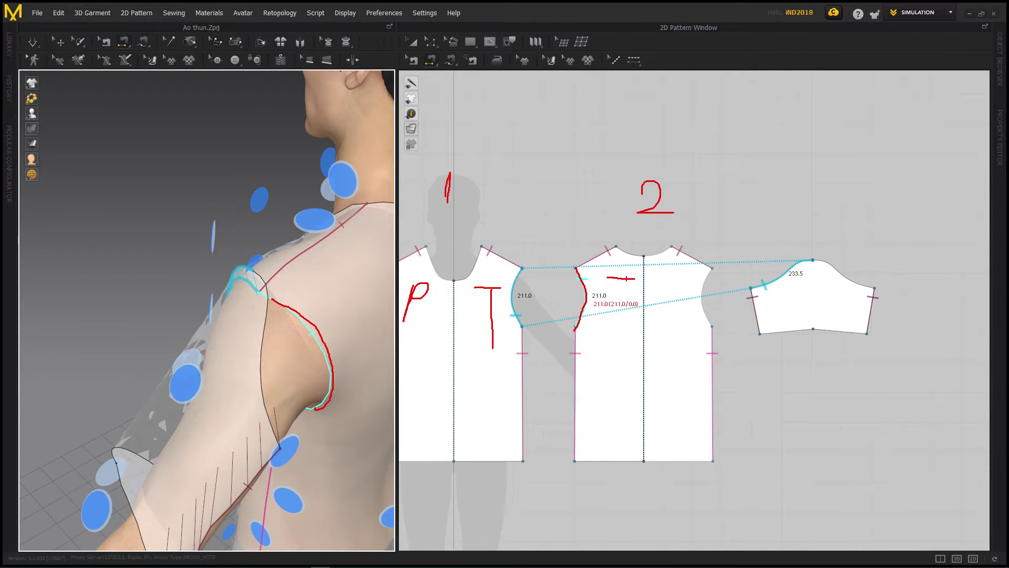
drag(683, 275, 679, 300)
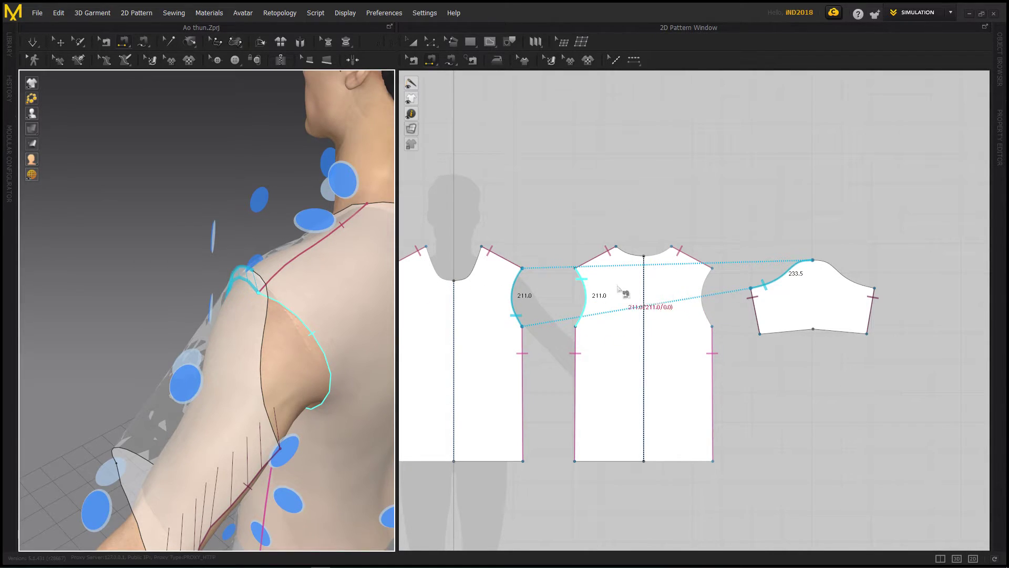
click(693, 257)
Join the back armhole to the sleeve cap, check the seam lines, and reset to a side view.
click(830, 269)
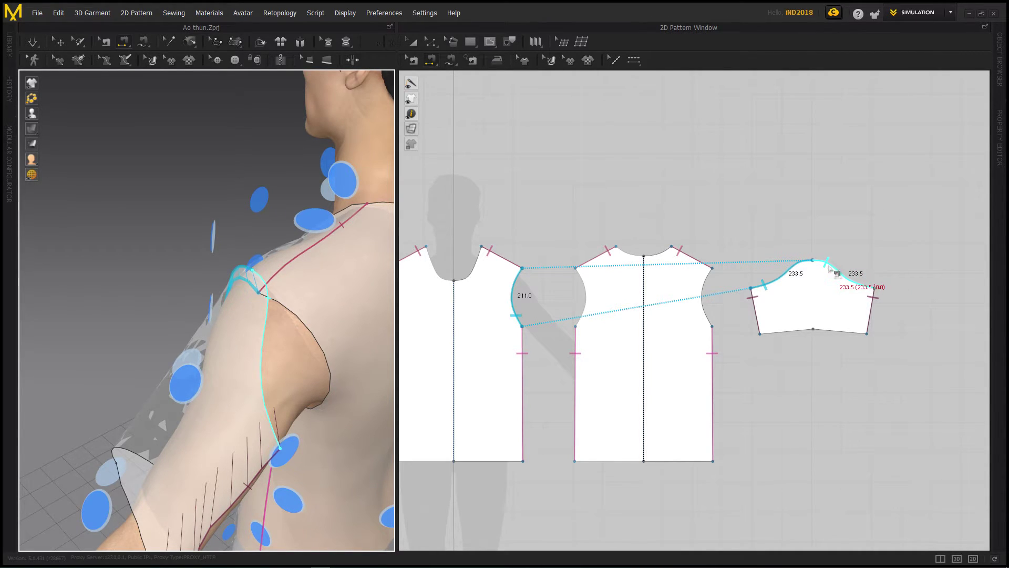
click(829, 266)
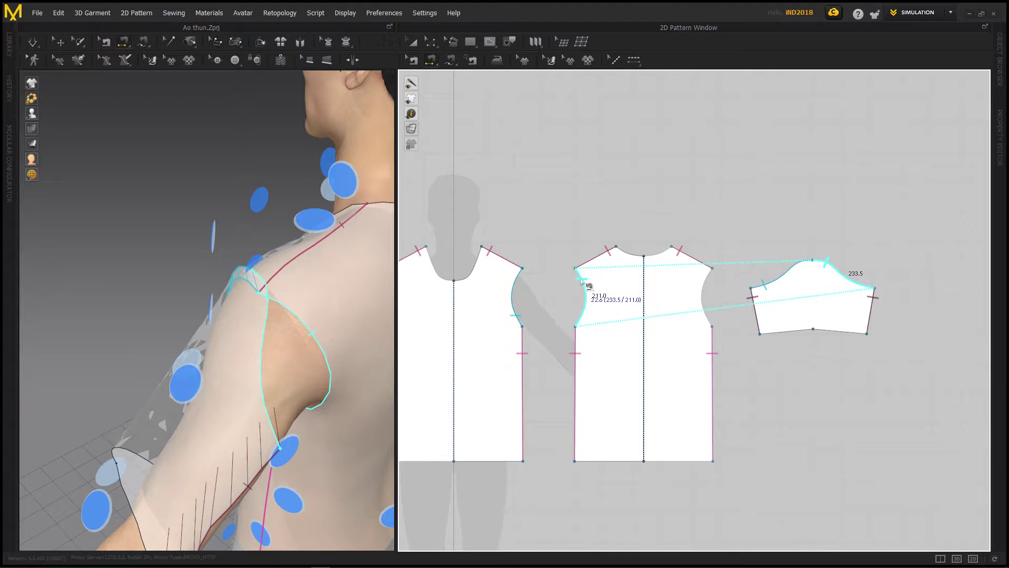
click(581, 282)
mouse_move(303, 333)
right_down()
mouse_move(241, 282)
mouse_move(306, 275)
mouse_move(317, 310)
right_up()
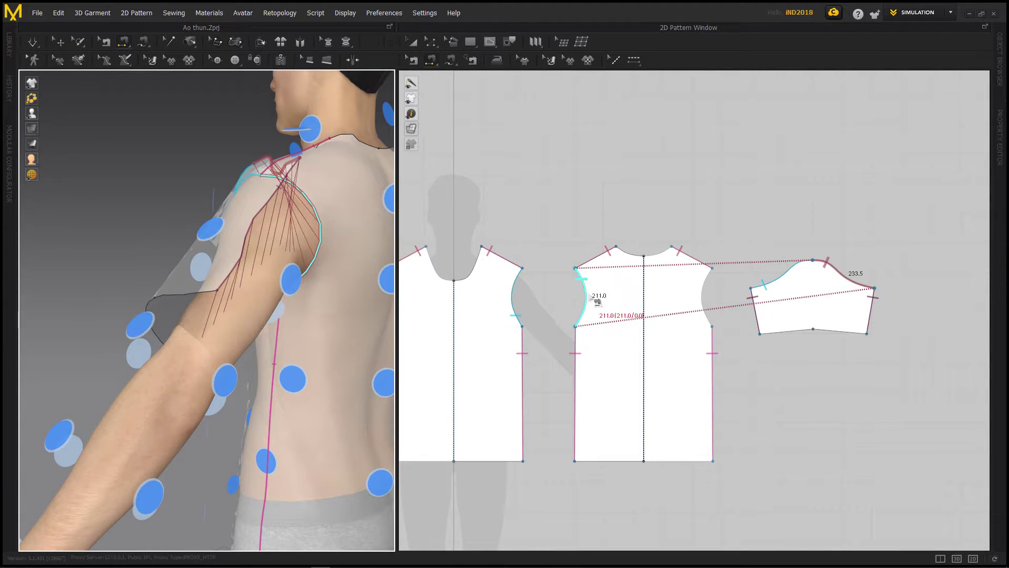
scroll(592, 300, down, 3)
scroll(593, 300, up, 2)
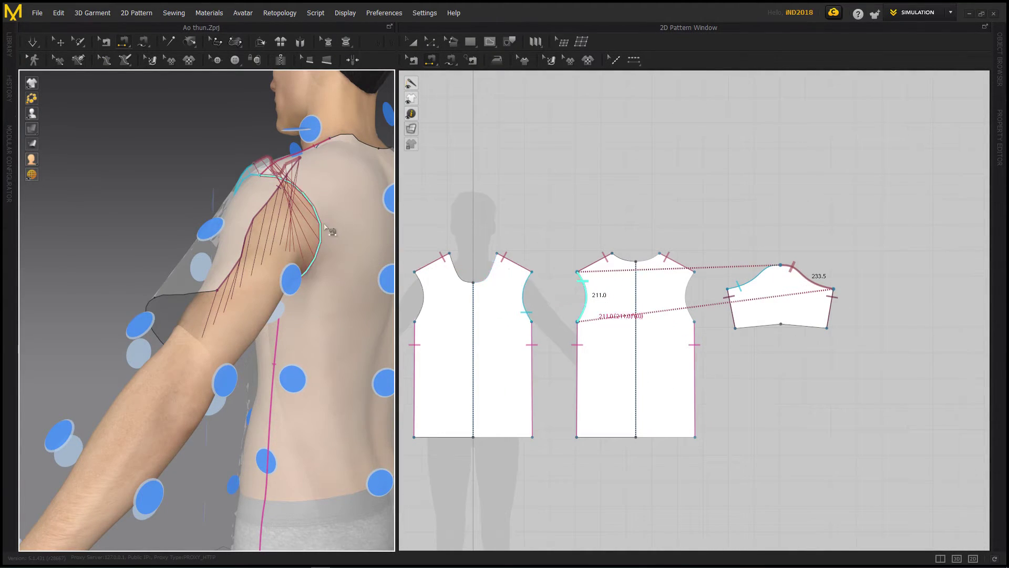
right_drag(547, 286, 603, 299)
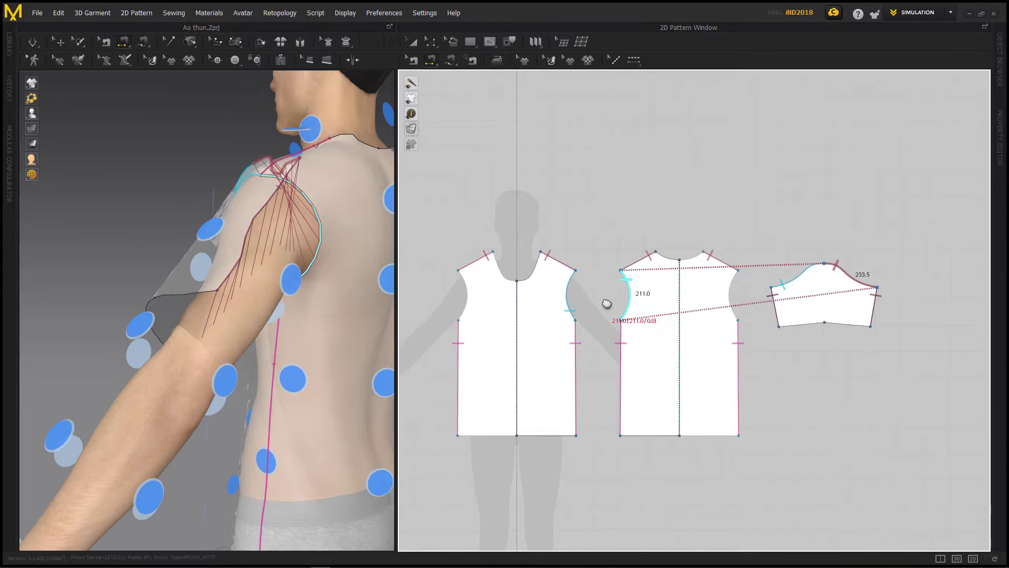
click(629, 313)
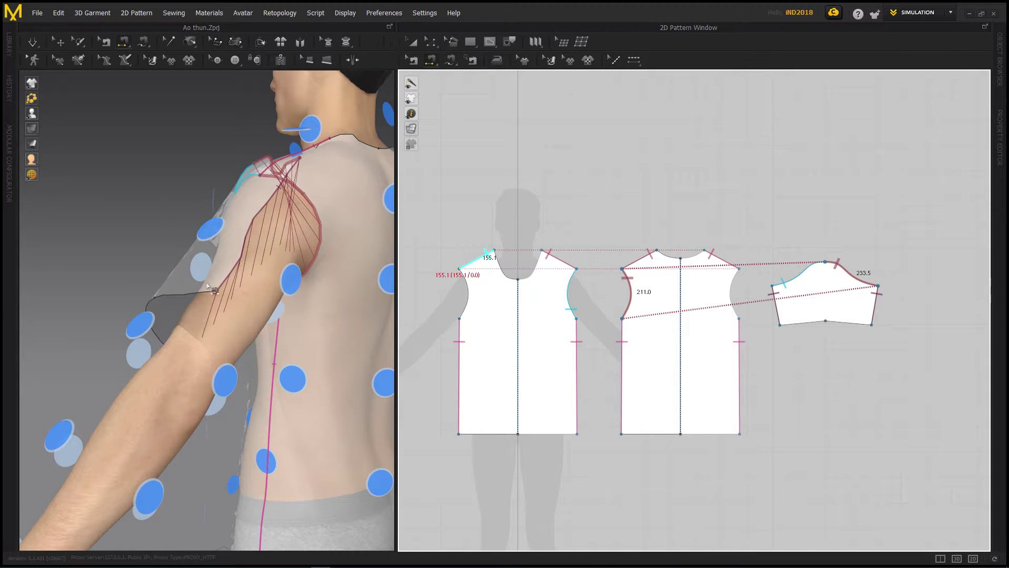
key(6)
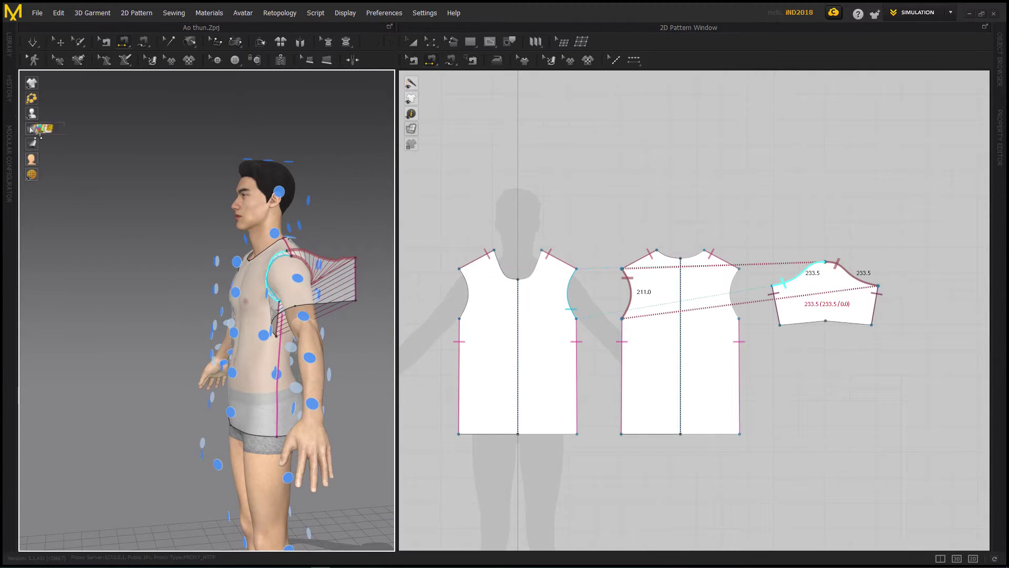
mouse_move(31, 113)
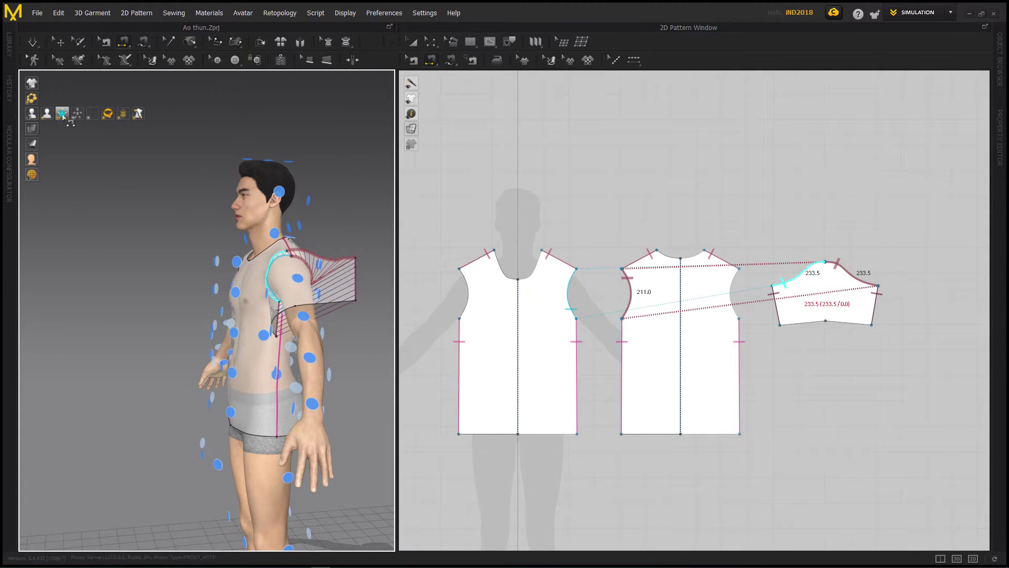
Hide the arrangement points and run Simulation to drape the shirt on the avatar.
click(63, 115)
click(33, 42)
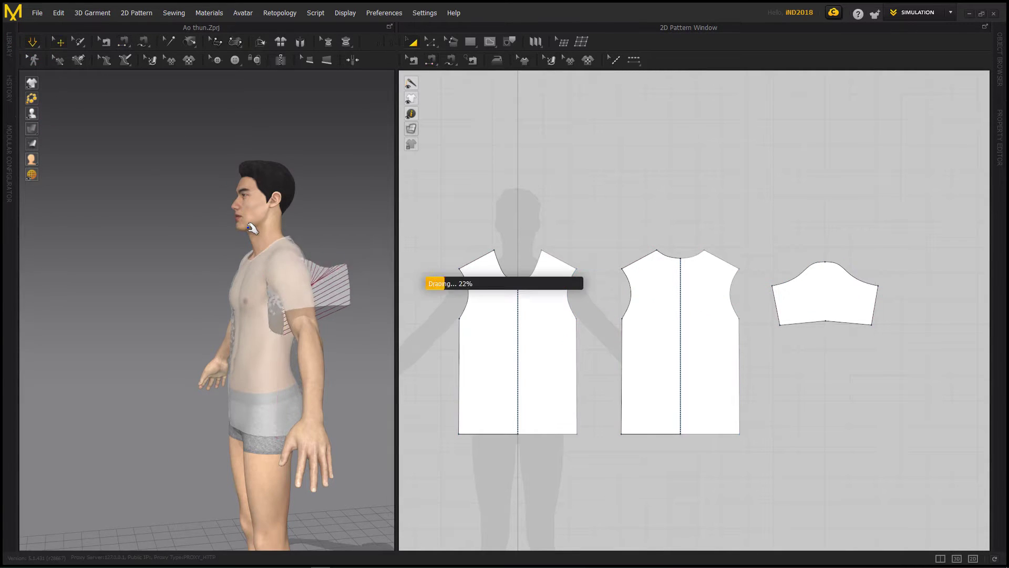
mouse_move(216, 225)
right_down()
mouse_move(221, 238)
mouse_move(268, 232)
mouse_move(124, 238)
mouse_move(161, 245)
mouse_move(103, 219)
right_up()
Return the shirt to opaque textured shading and select the sleeve on the avatar.
mouse_move(32, 128)
click(46, 128)
mouse_move(241, 281)
right_down()
mouse_move(318, 312)
mouse_move(263, 333)
mouse_move(329, 338)
mouse_move(165, 329)
right_up()
mouse_move(110, 309)
right_down()
mouse_move(144, 356)
mouse_move(135, 341)
right_up()
scroll(136, 342, up, 2)
click(106, 339)
mouse_move(95, 379)
right_down()
mouse_move(243, 360)
mouse_move(153, 385)
mouse_move(347, 335)
right_up()
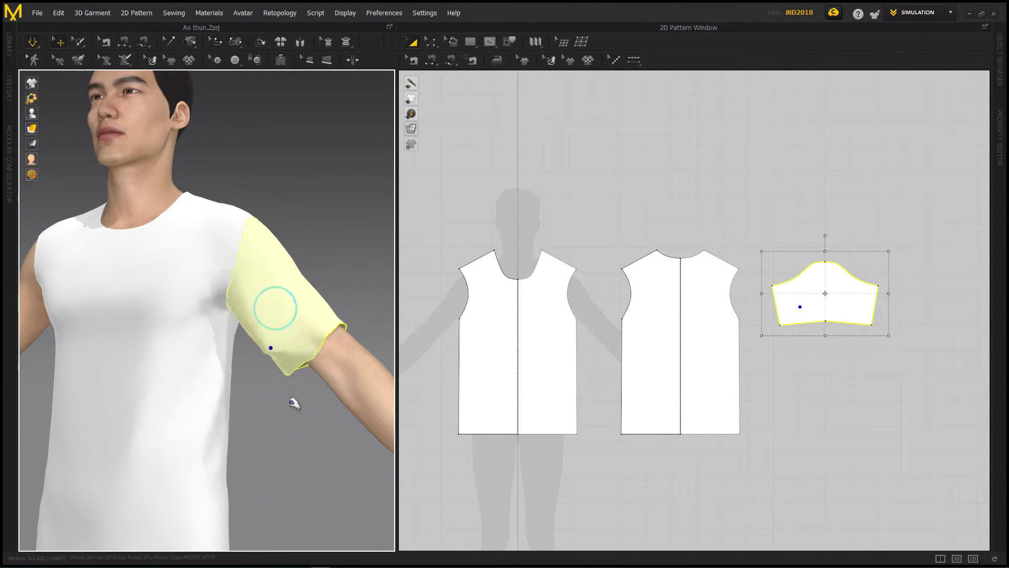
Drag the sleeve from the elbow up onto the shoulder while simulating, then recentre the 2D patterns.
click(217, 335)
click(251, 293)
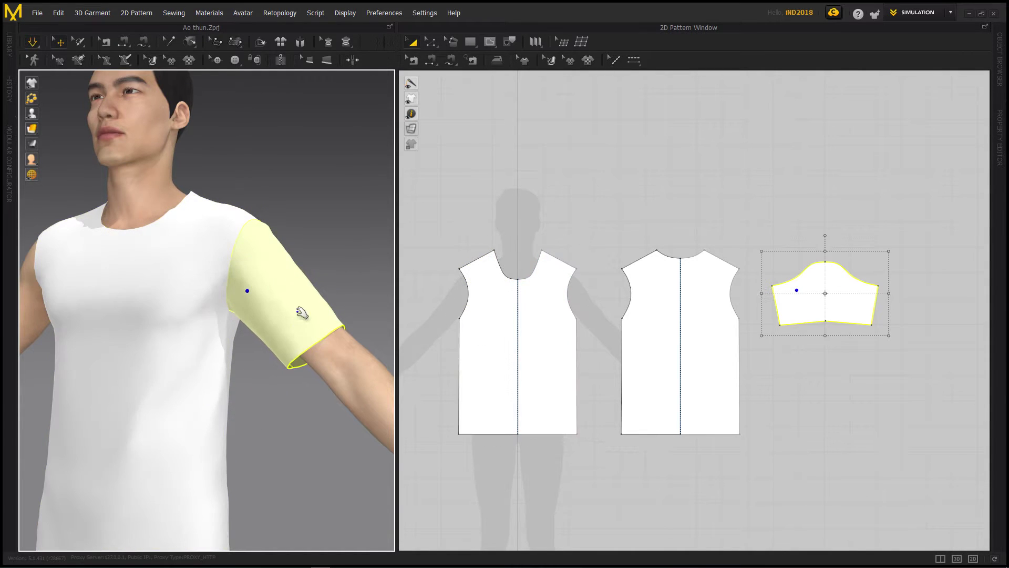
drag(241, 206, 247, 158)
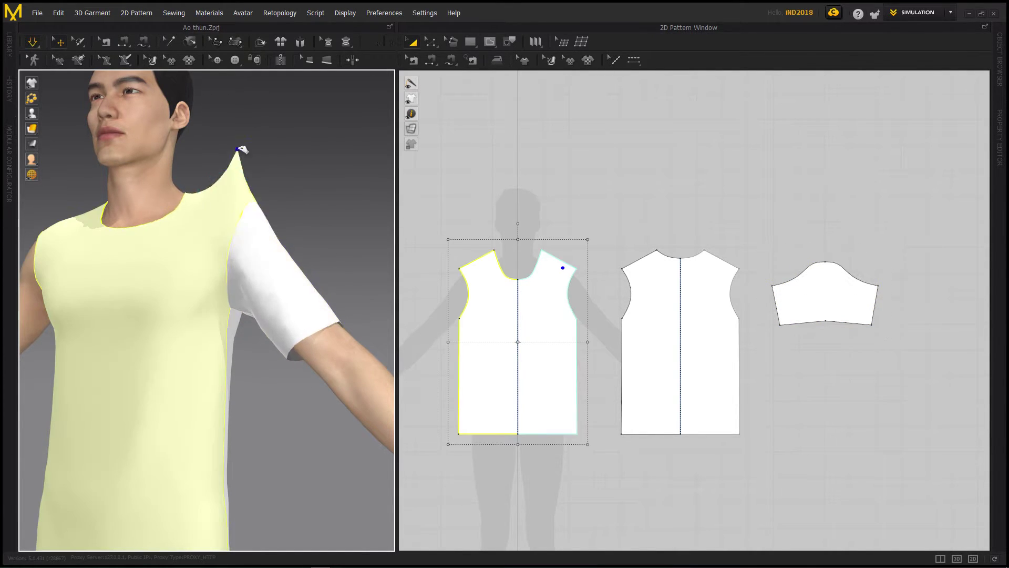
drag(283, 268, 335, 255)
right_drag(334, 255, 203, 252)
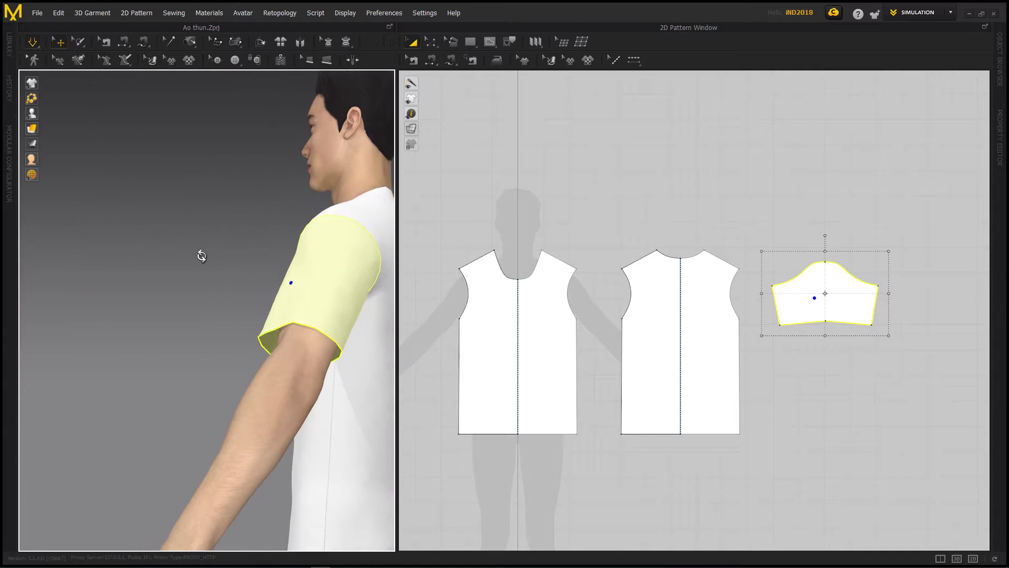
mouse_move(311, 282)
right_down()
mouse_move(214, 237)
mouse_move(183, 285)
right_up()
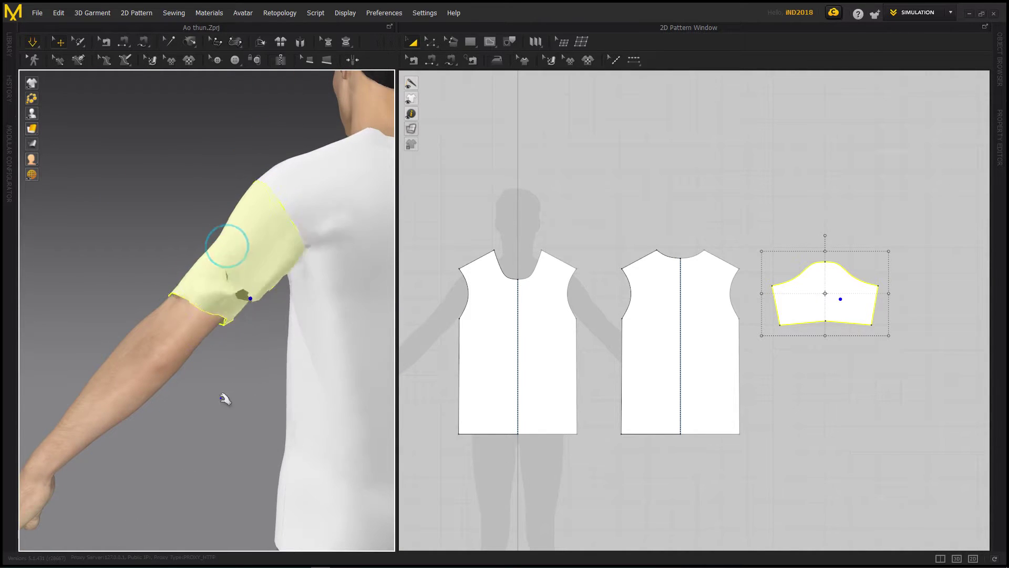
click(255, 241)
mouse_move(255, 399)
right_down()
mouse_move(330, 347)
mouse_move(392, 348)
mouse_move(442, 391)
right_up()
mouse_move(289, 389)
right_down()
mouse_move(268, 397)
mouse_move(279, 364)
mouse_move(264, 379)
mouse_move(321, 379)
mouse_move(354, 410)
mouse_move(303, 396)
mouse_move(323, 404)
mouse_move(312, 389)
right_up()
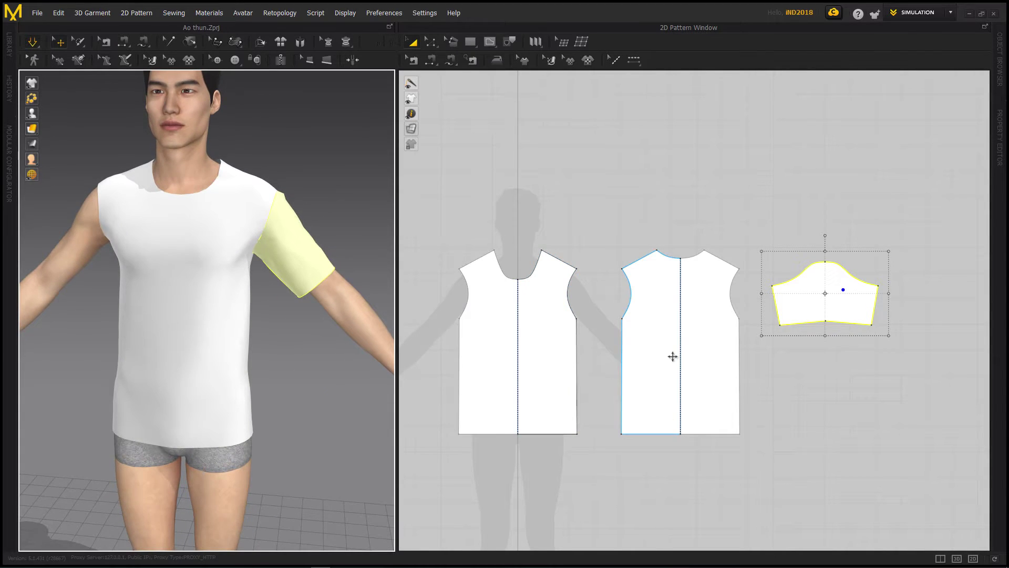
scroll(671, 356, up, 2)
scroll(628, 374, down, 4)
right_drag(604, 374, 611, 351)
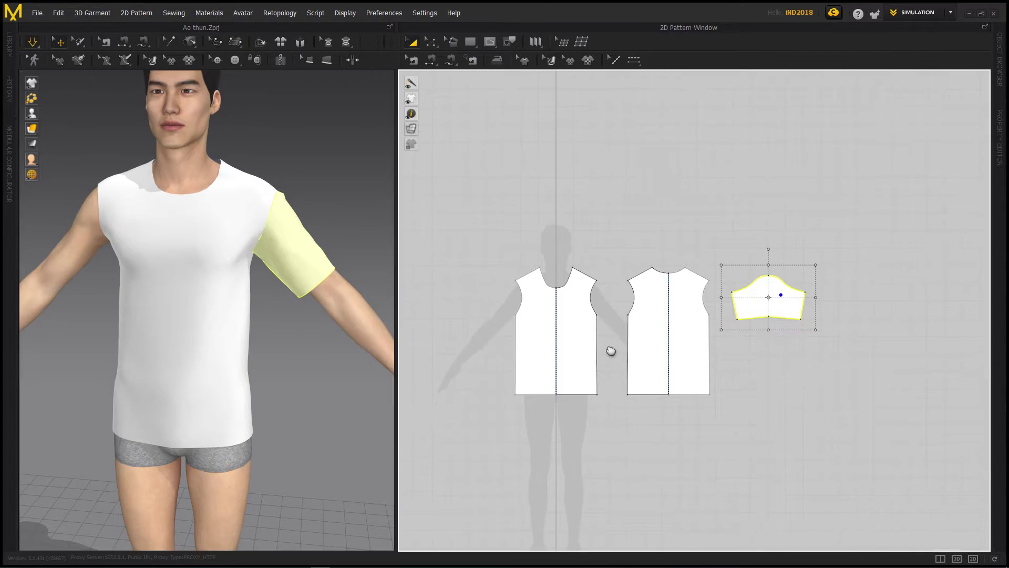
Select the sleeve pattern and create a Symmetric Pattern (with Sewing) copy of it.
click(736, 227)
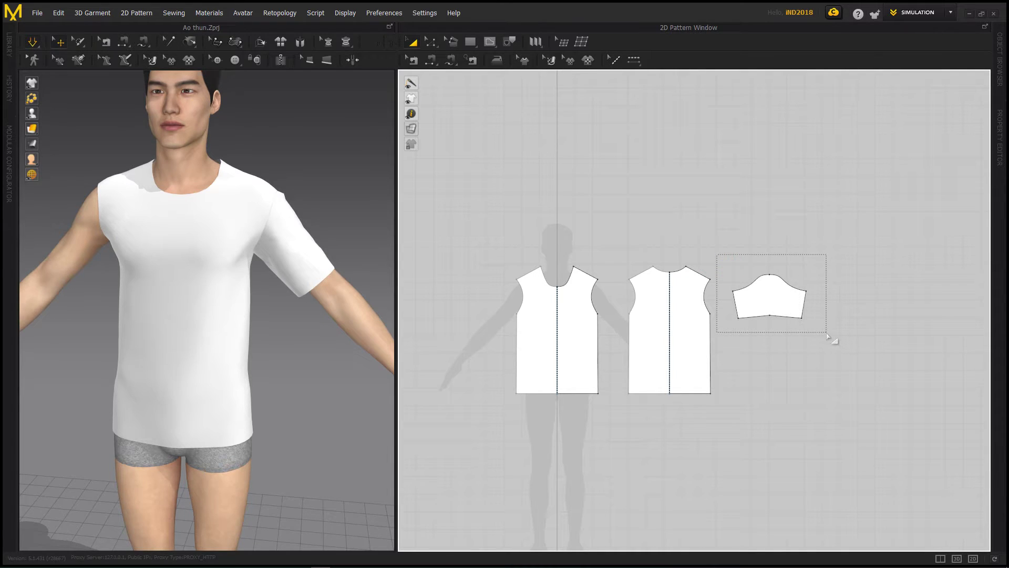
drag(716, 255, 825, 338)
right_click(758, 293)
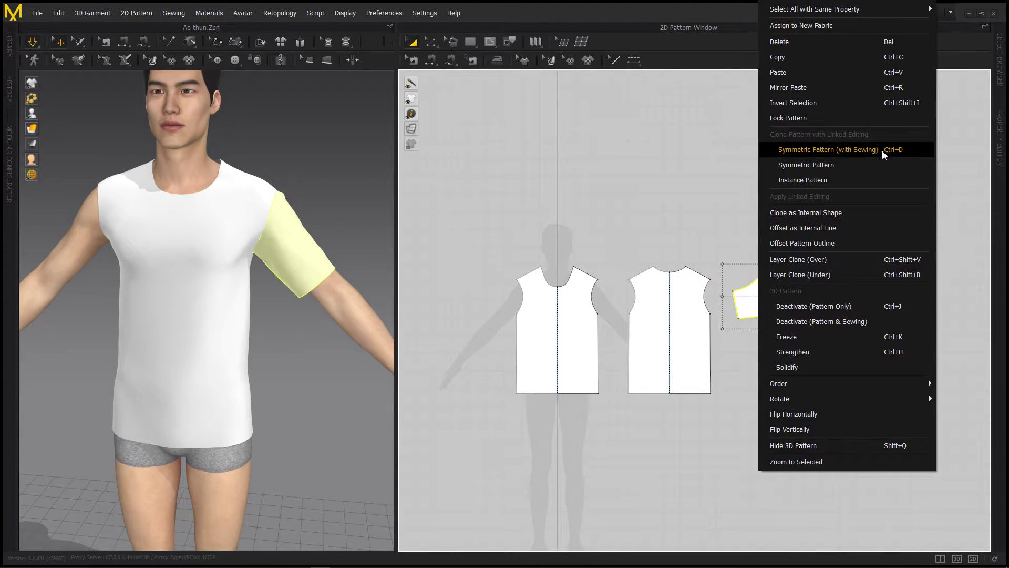
click(824, 152)
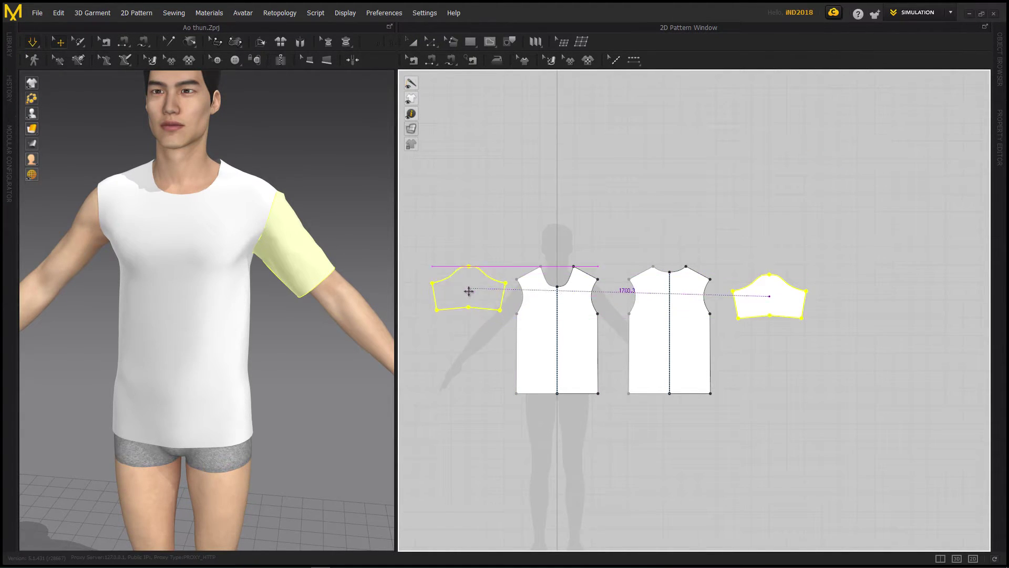
middle_drag(478, 290, 523, 289)
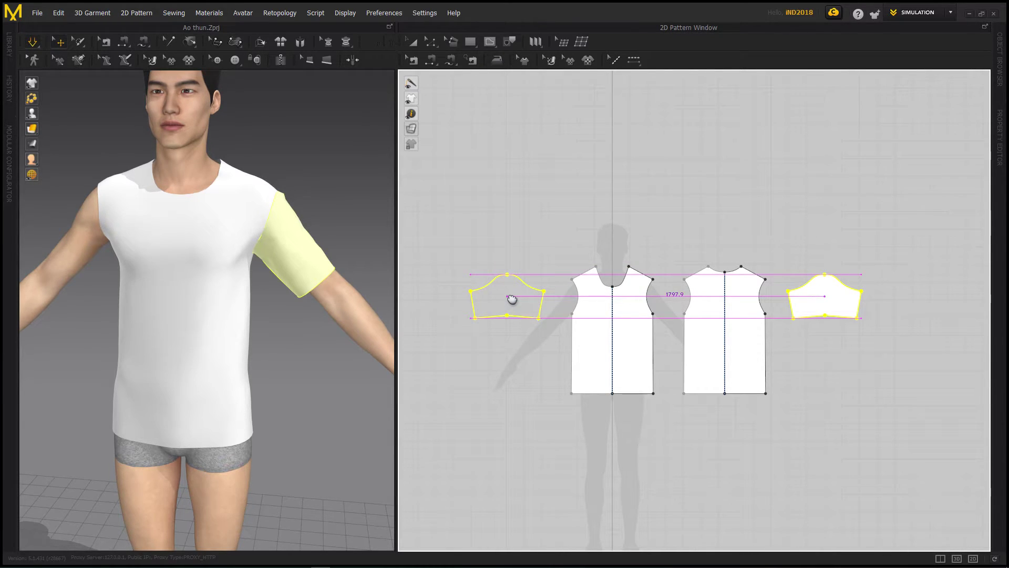
Place the mirrored sleeve left of the front bodice and view it beside the arm in 3D.
click(583, 403)
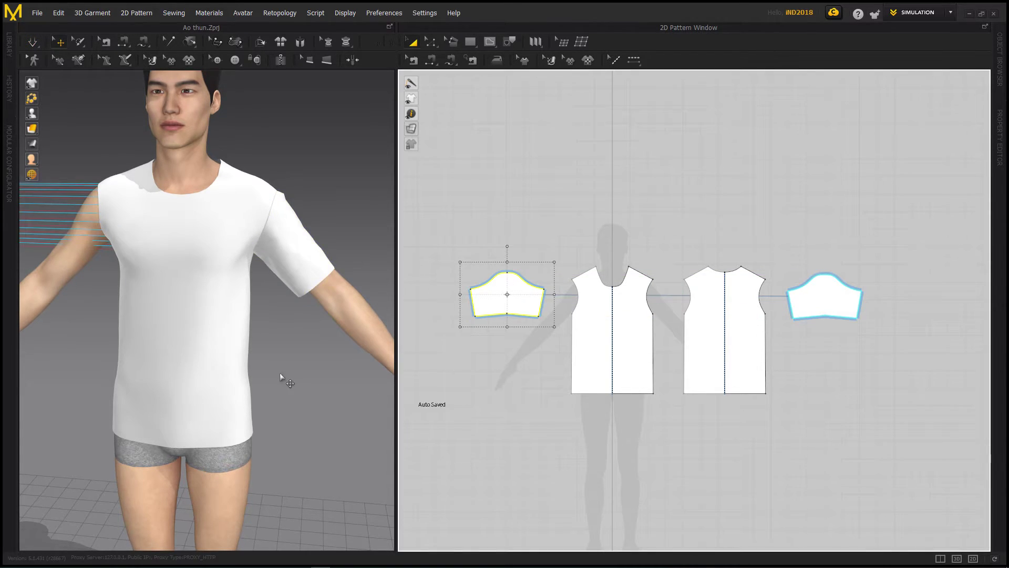
scroll(269, 383, up, 1)
middle_drag(232, 365, 451, 408)
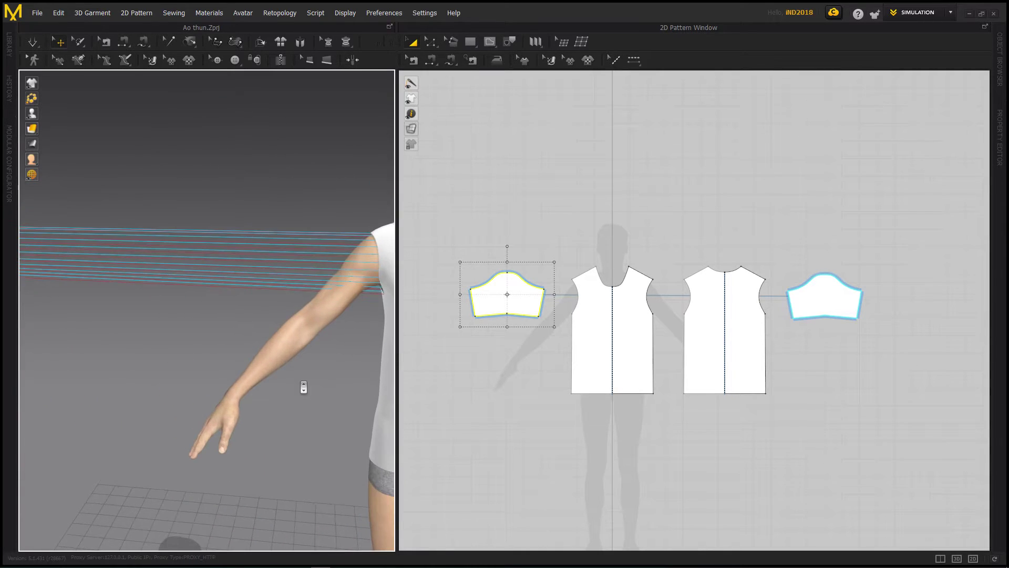
scroll(303, 388, down, 1)
scroll(310, 382, down, 1)
scroll(307, 387, down, 1)
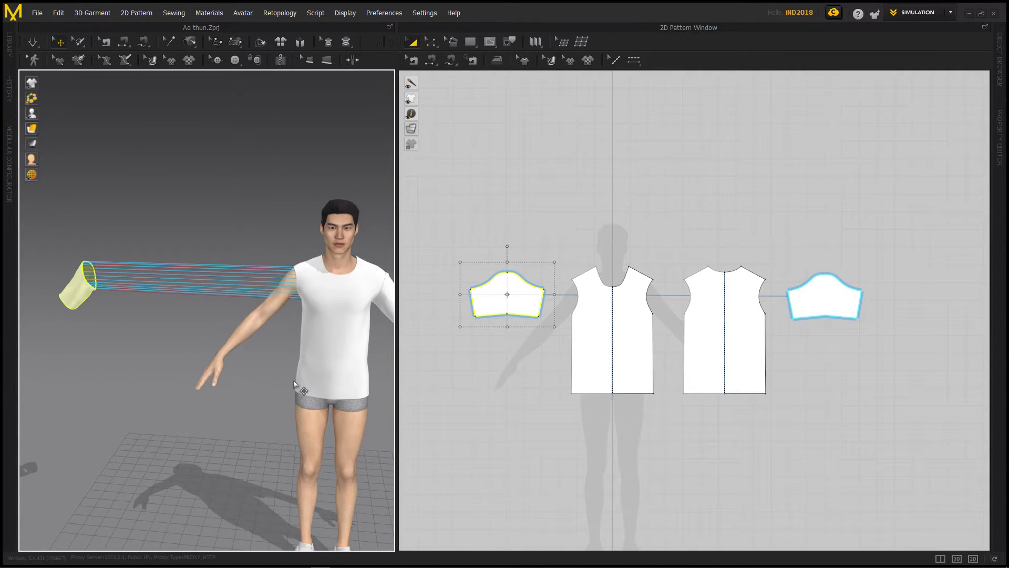
mouse_move(262, 362)
right_down()
mouse_move(361, 363)
mouse_move(277, 367)
right_up()
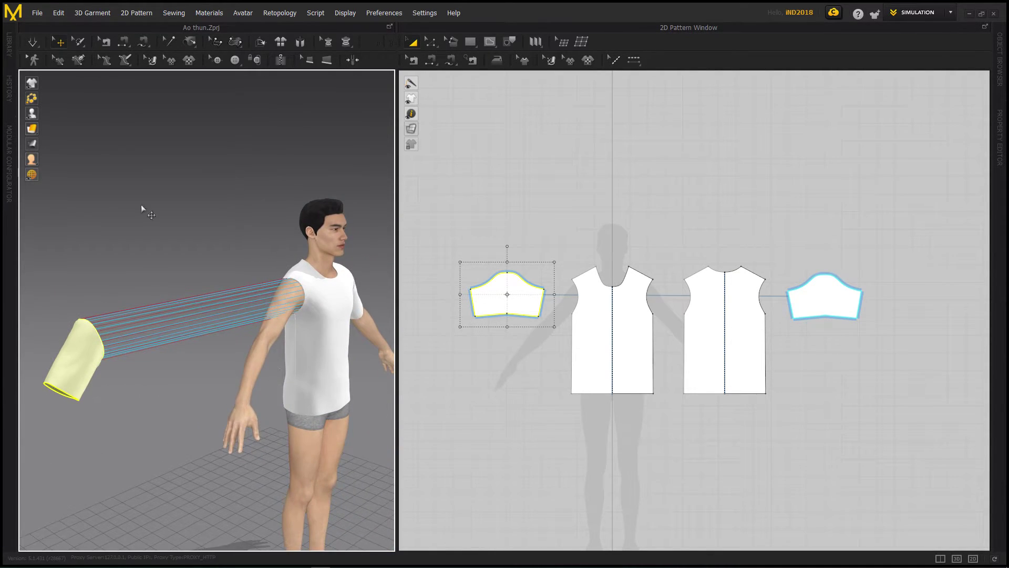
Start Simulation and pull the new sleeve onto the upper arm and down along it.
click(36, 42)
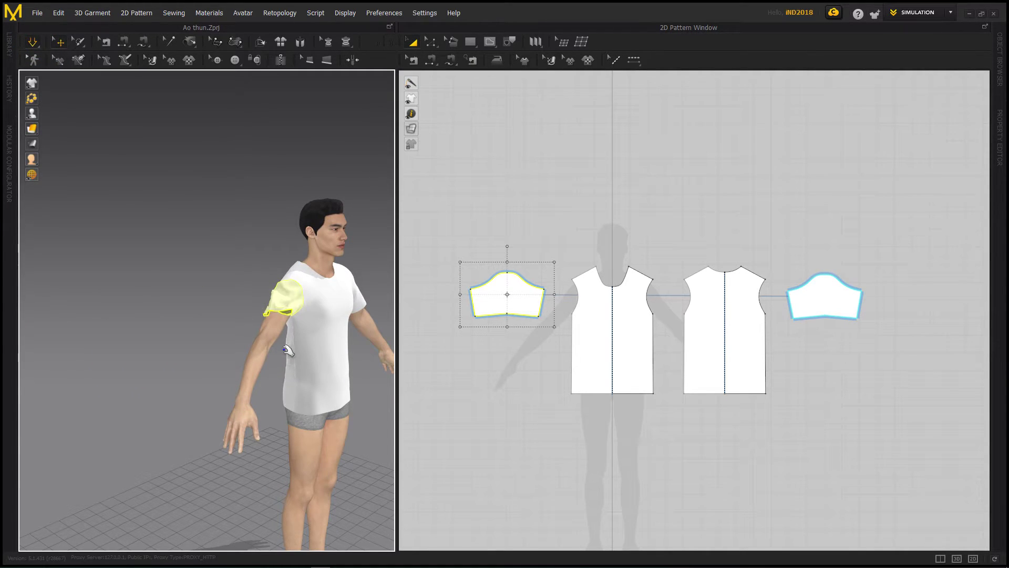
scroll(271, 313, down, 2)
scroll(271, 313, down, 2)
scroll(271, 316, up, 4)
mouse_move(273, 318)
right_down()
mouse_move(241, 241)
mouse_move(223, 299)
right_up()
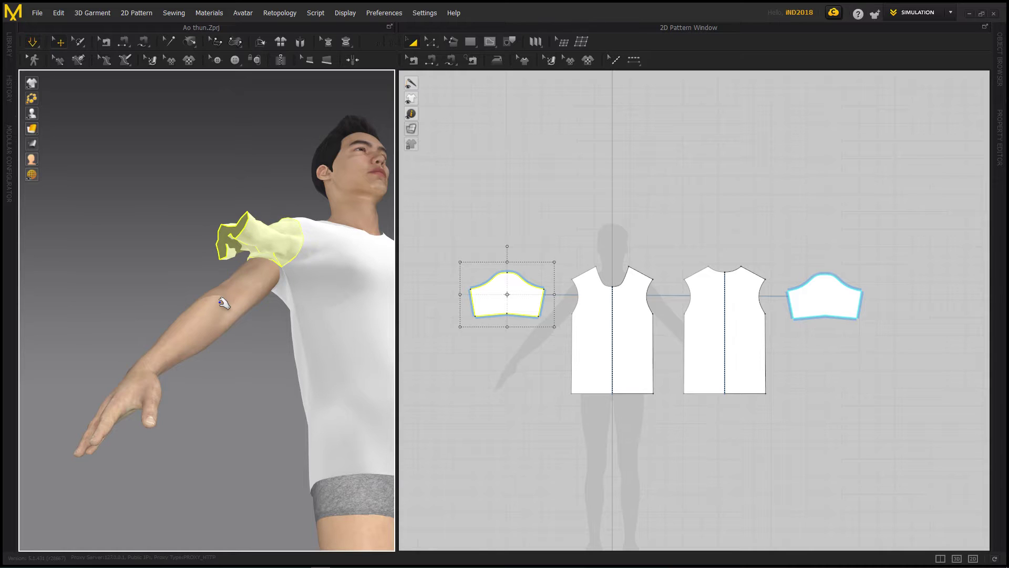
drag(244, 255, 238, 269)
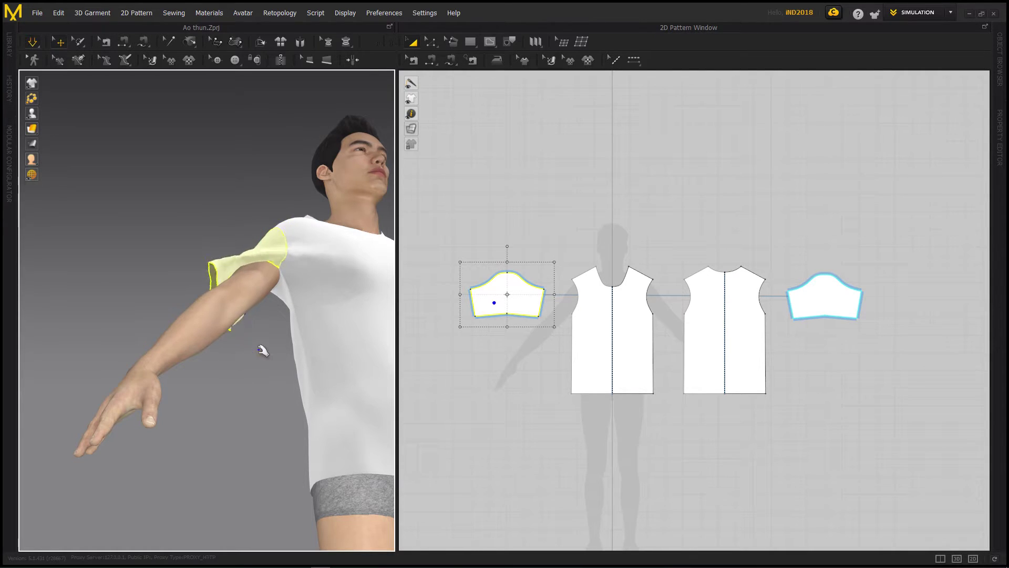
mouse_move(255, 322)
right_down()
mouse_move(349, 342)
mouse_move(297, 315)
right_up()
drag(268, 283, 257, 336)
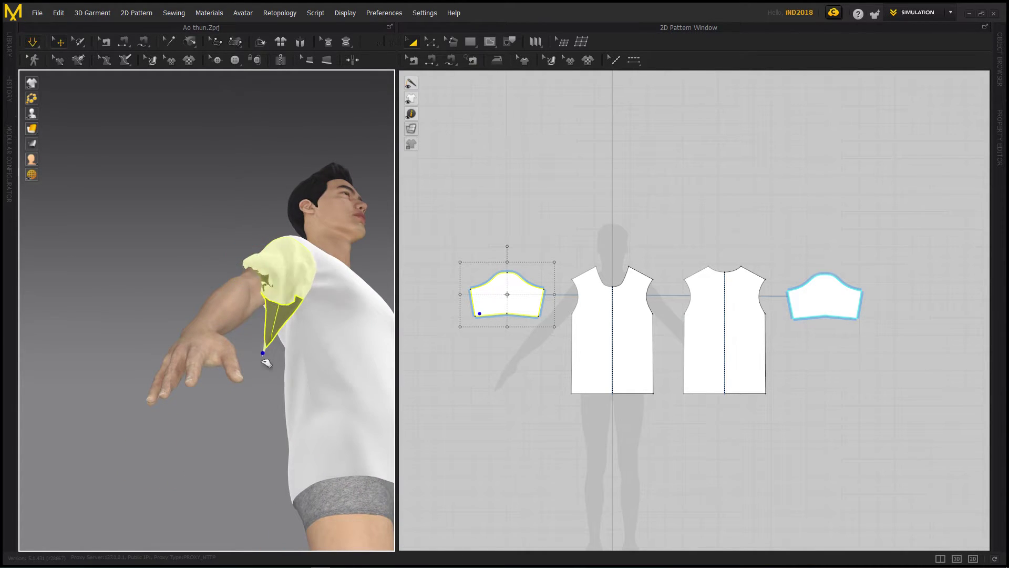
click(236, 362)
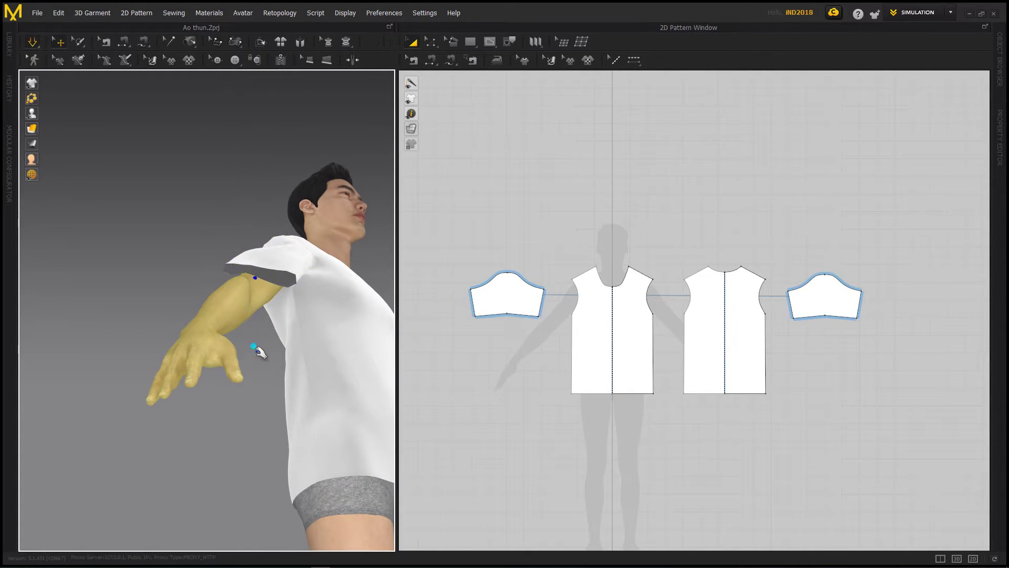
Stretch and release the sleeve repeatedly so it springs back and settles on the arm.
right_drag(259, 290, 226, 213)
click(231, 333)
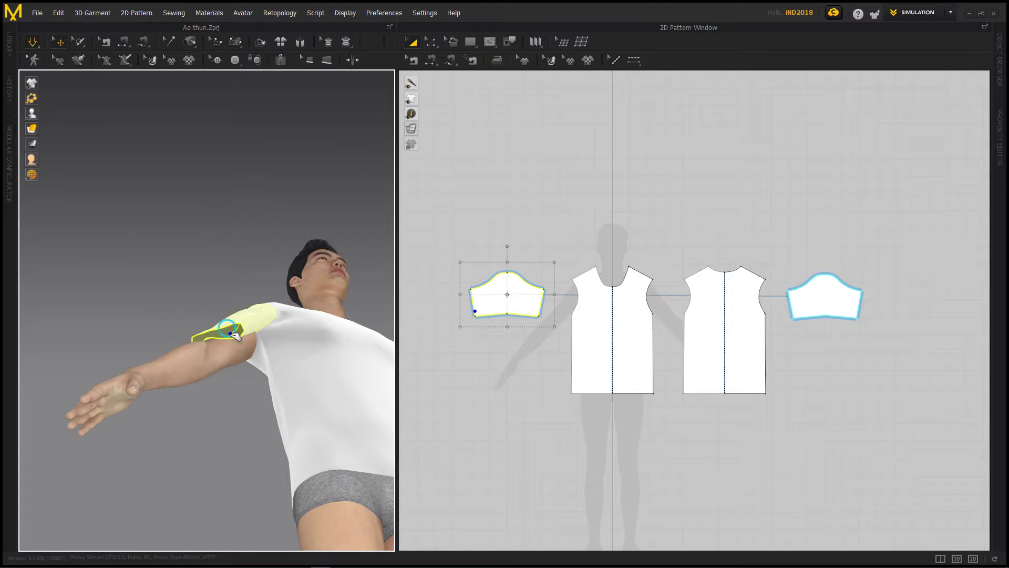
drag(231, 333, 69, 525)
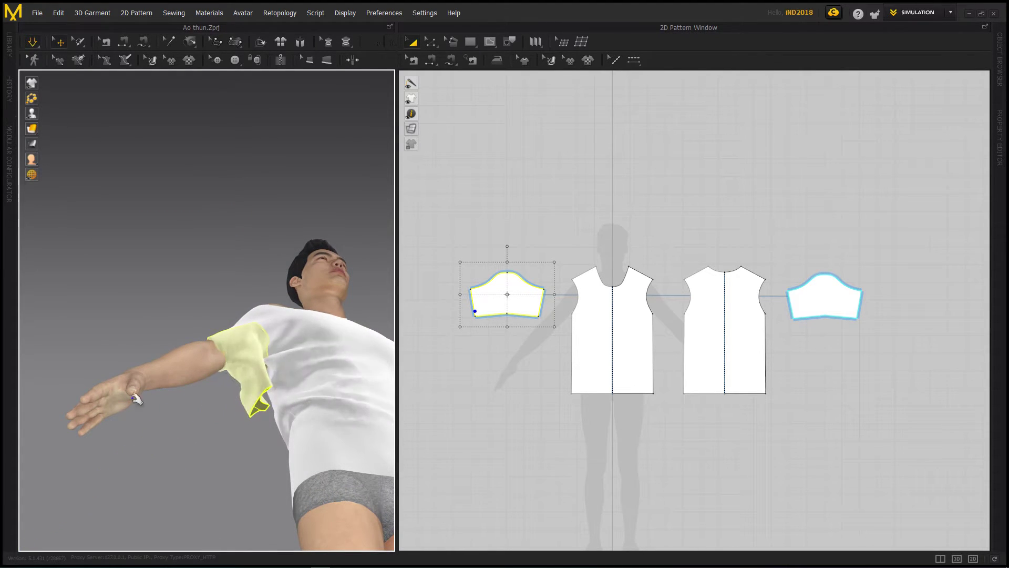
click(305, 405)
drag(241, 368, 29, 353)
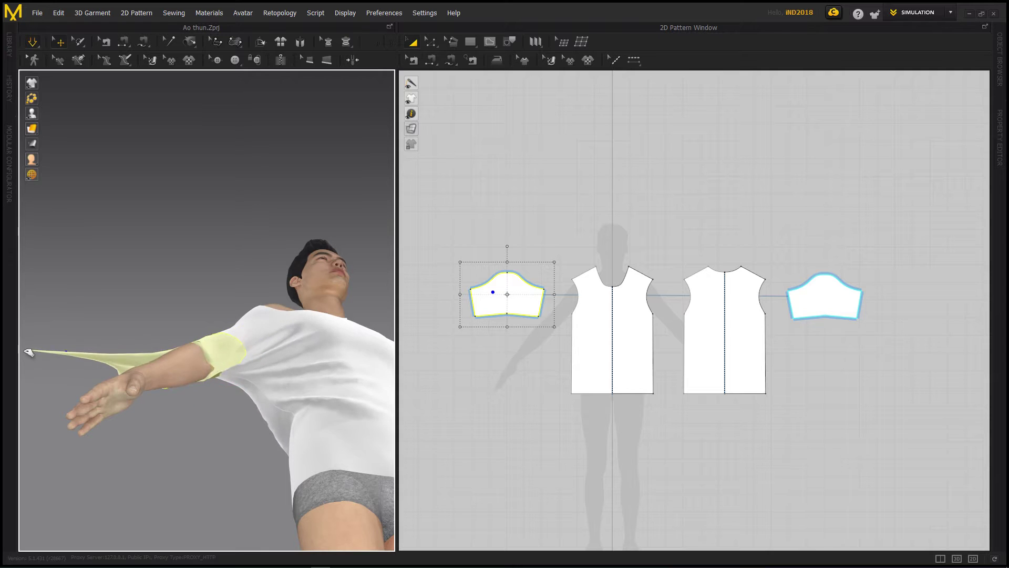
click(286, 322)
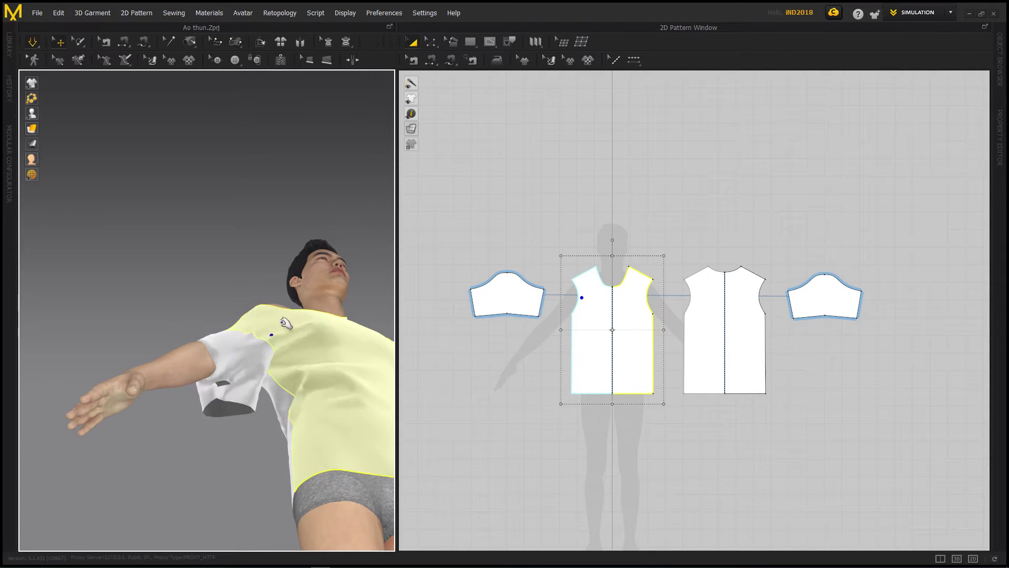
right_drag(285, 322, 240, 309)
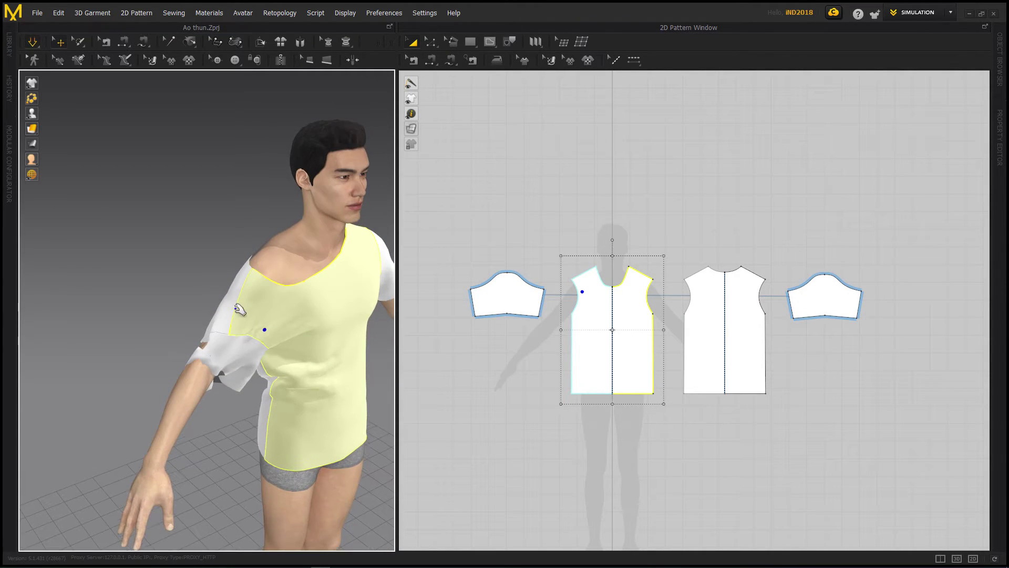
mouse_move(238, 284)
mouse_down()
mouse_move(156, 338)
mouse_move(118, 286)
mouse_up()
click(245, 277)
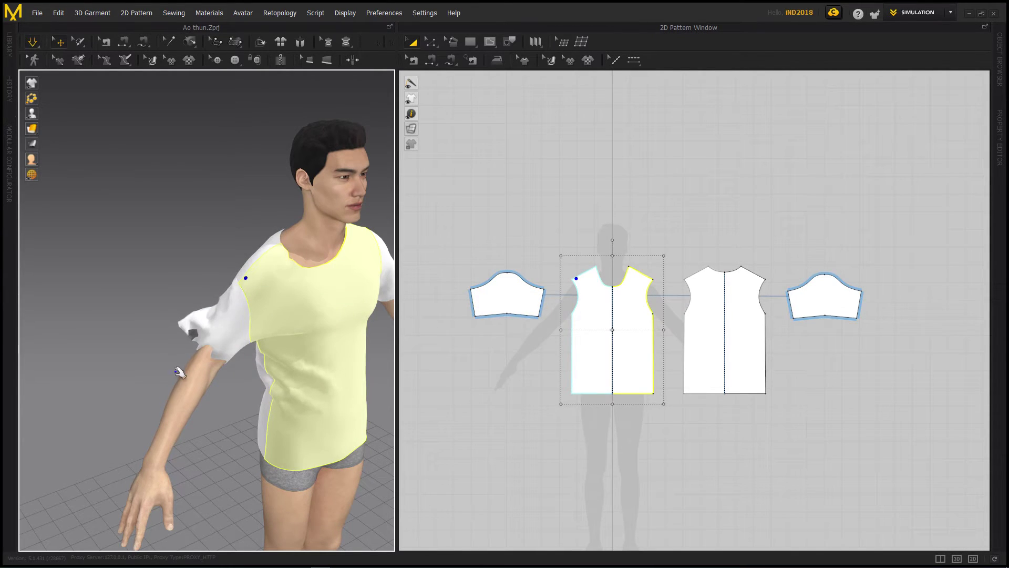
drag(222, 295, 205, 362)
Pull the front body up and straighten the sleeve so both sleeves drape properly.
drag(259, 260, 372, 72)
drag(236, 316, 52, 520)
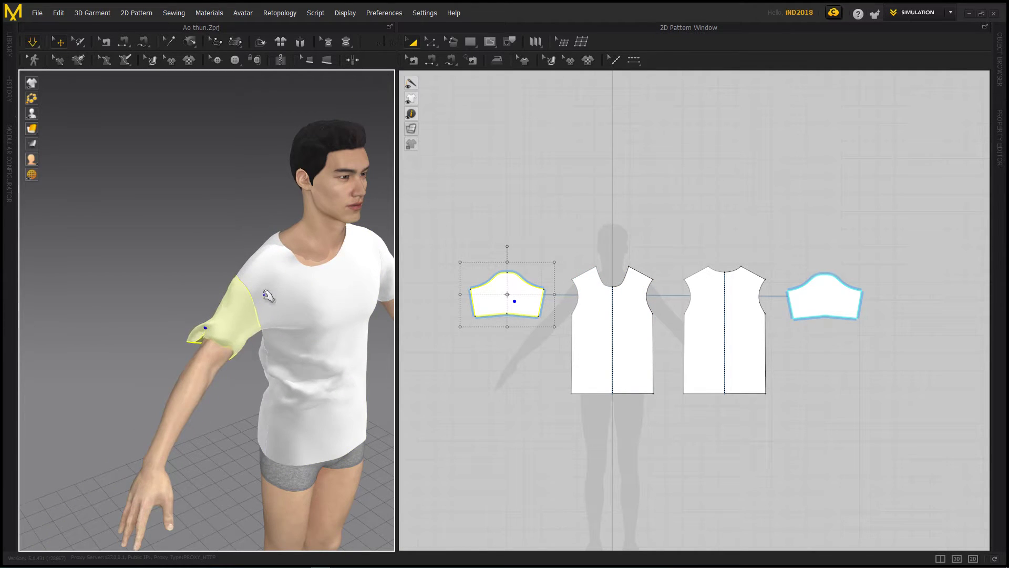
right_drag(268, 296, 286, 315)
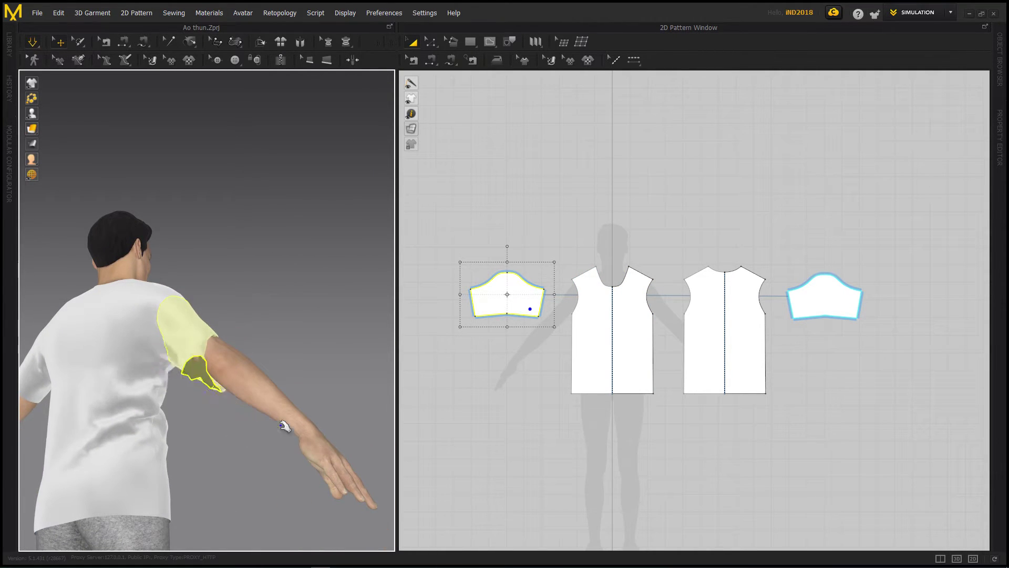
right_drag(261, 360, 180, 338)
click(173, 334)
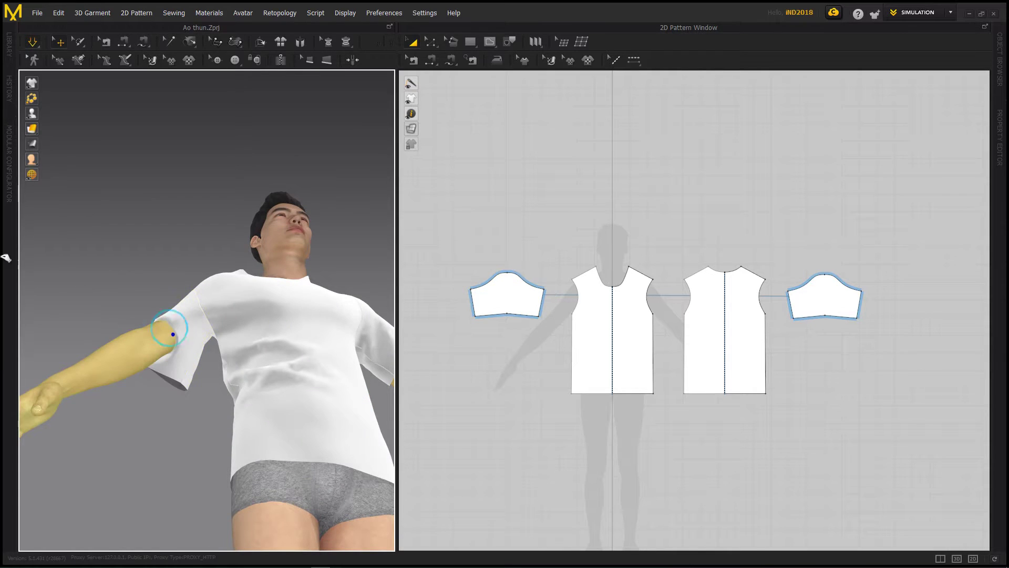
mouse_move(176, 368)
mouse_down()
mouse_move(135, 191)
mouse_move(136, 61)
mouse_up()
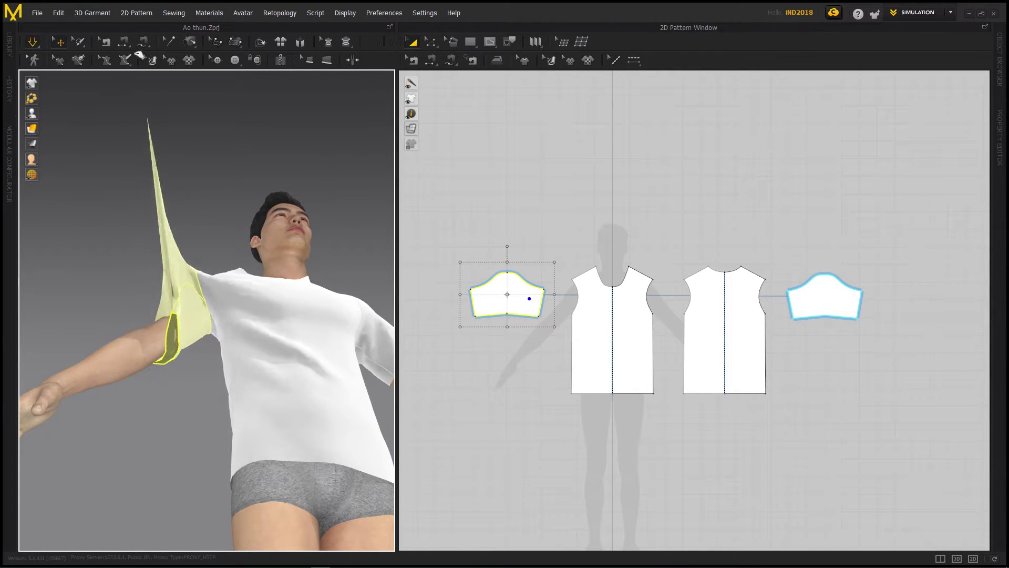
drag(224, 270, 488, 74)
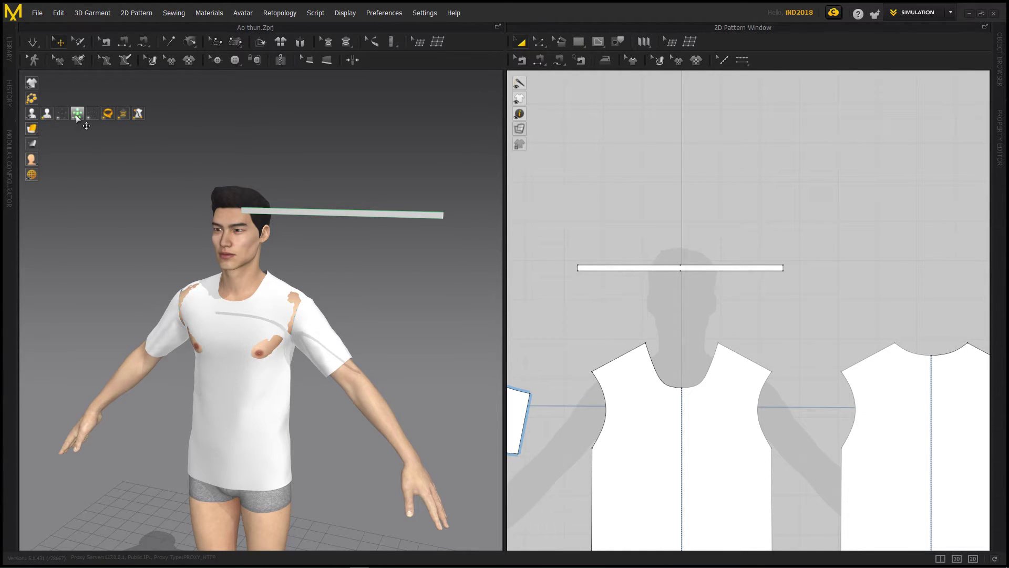
Display the avatar's arrangement points around the body.
click(71, 113)
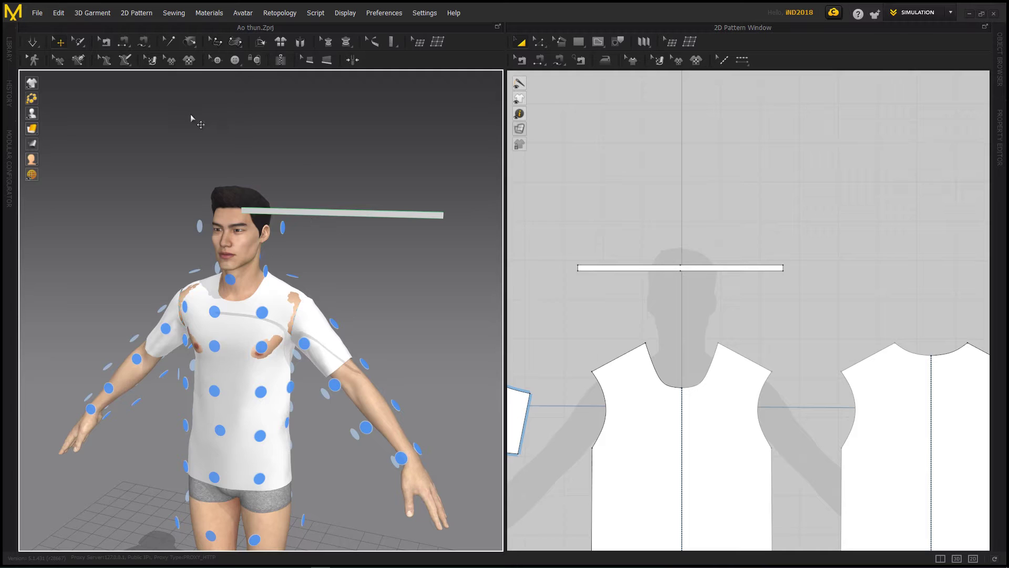
click(322, 215)
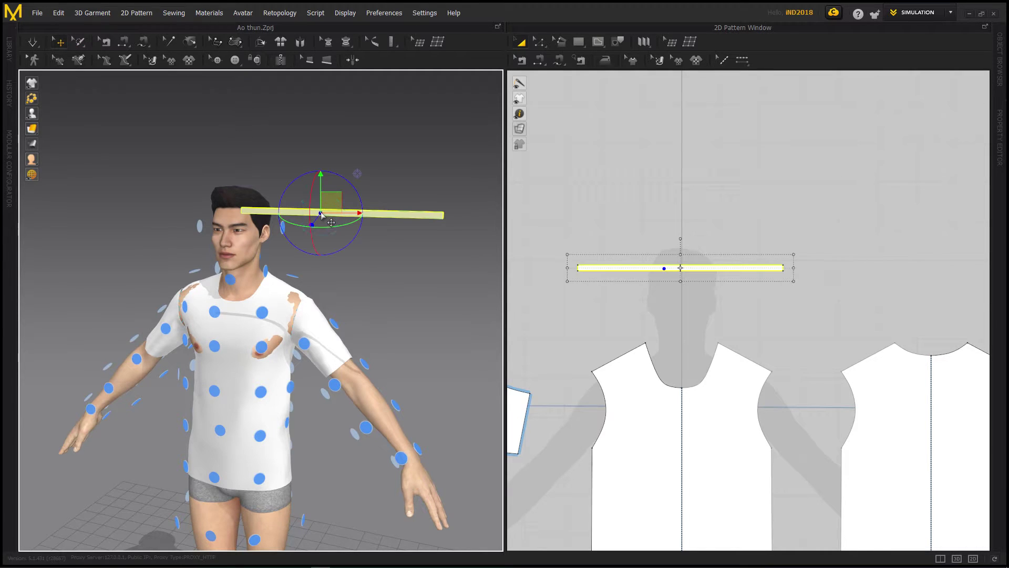
click(232, 281)
scroll(231, 283, down, 3)
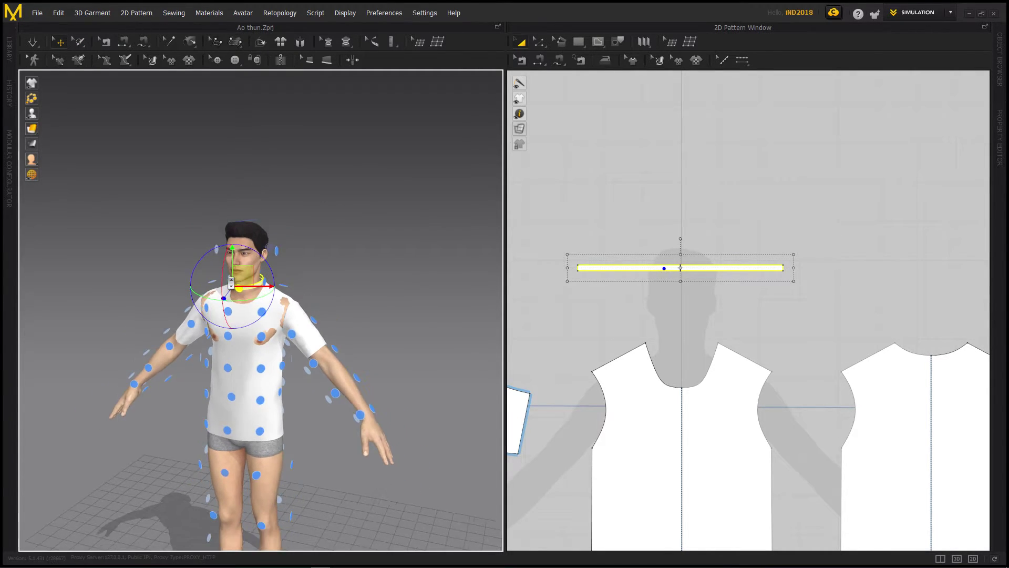
scroll(231, 283, up, 5)
middle_drag(232, 283, 410, 234)
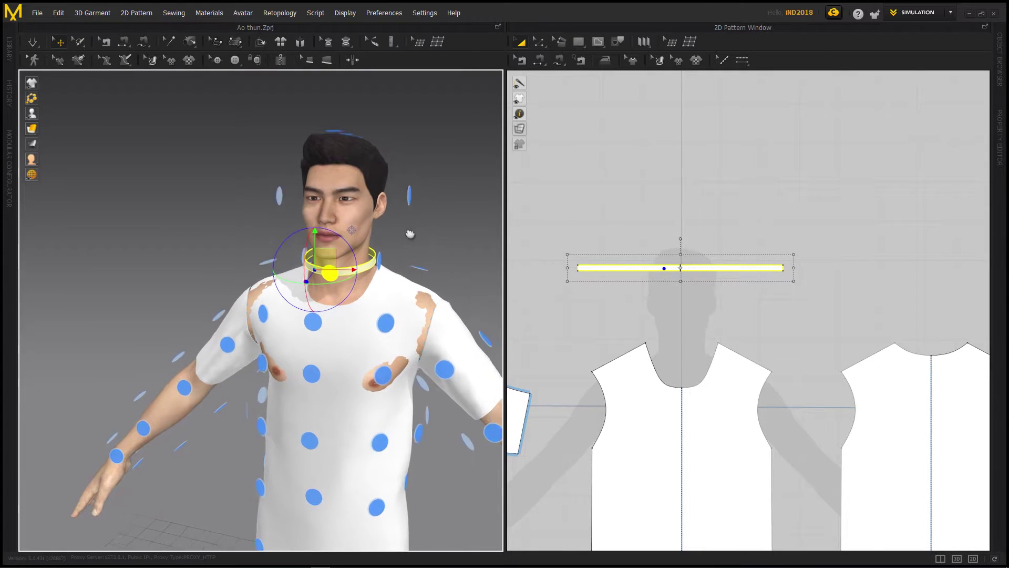
right_drag(410, 233, 411, 245)
click(410, 247)
mouse_move(378, 264)
right_down()
mouse_move(452, 236)
mouse_move(254, 263)
mouse_move(396, 263)
mouse_move(406, 254)
mouse_move(350, 256)
mouse_move(355, 268)
right_up()
mouse_move(31, 128)
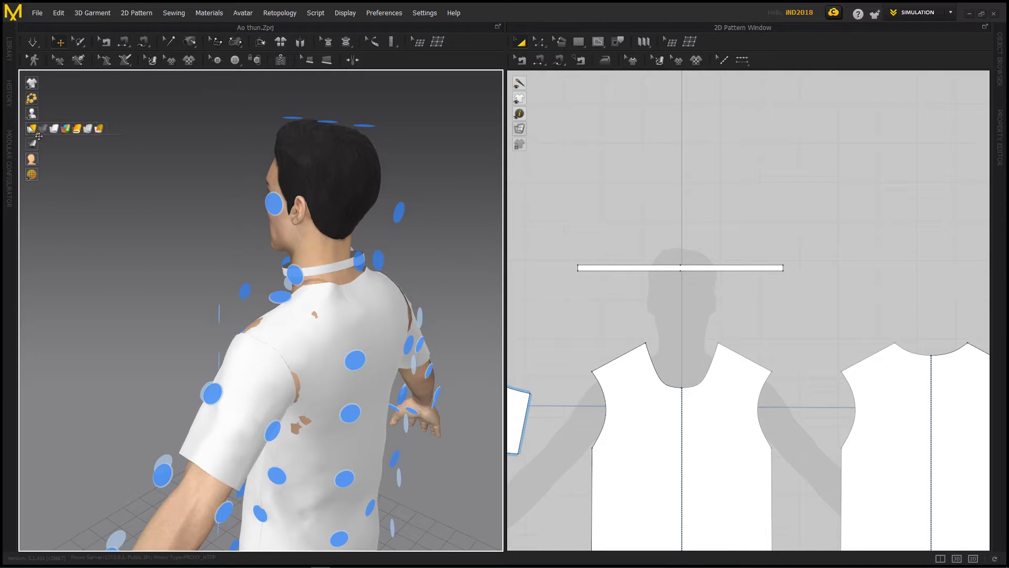
click(62, 113)
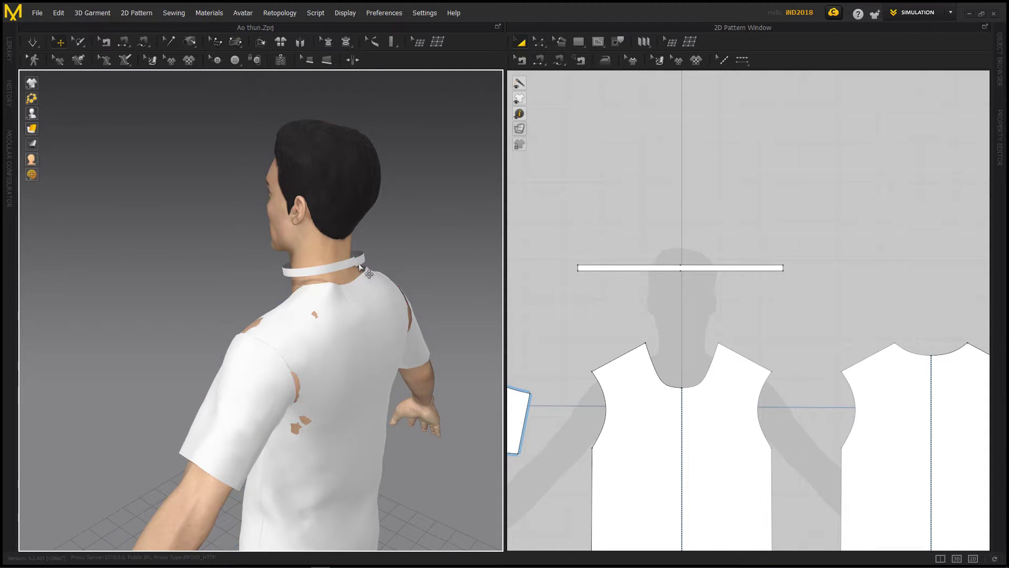
scroll(389, 247, up, 2)
scroll(388, 248, up, 2)
right_drag(389, 247, 352, 301)
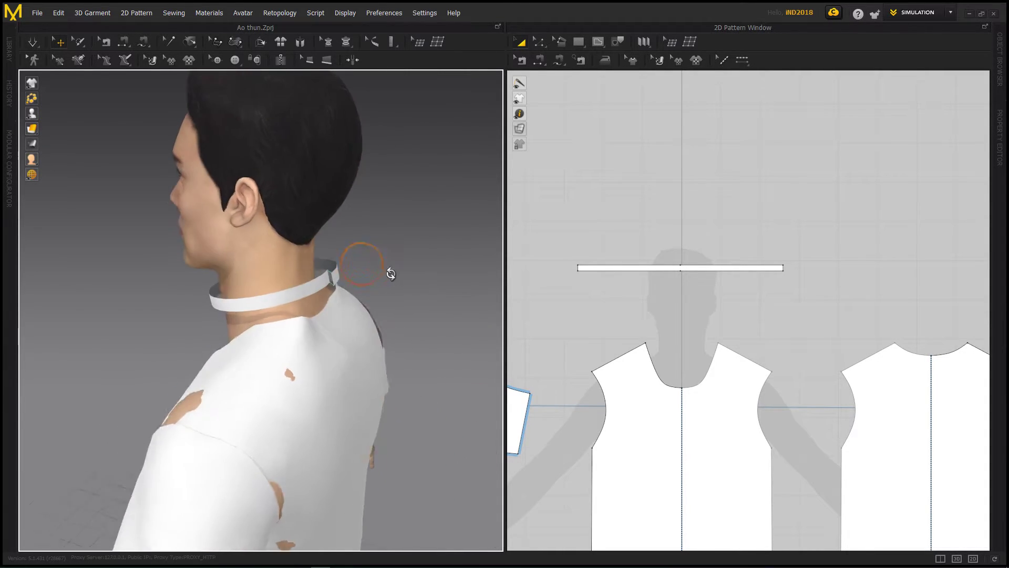
right_drag(345, 296, 467, 263)
right_drag(370, 287, 342, 345)
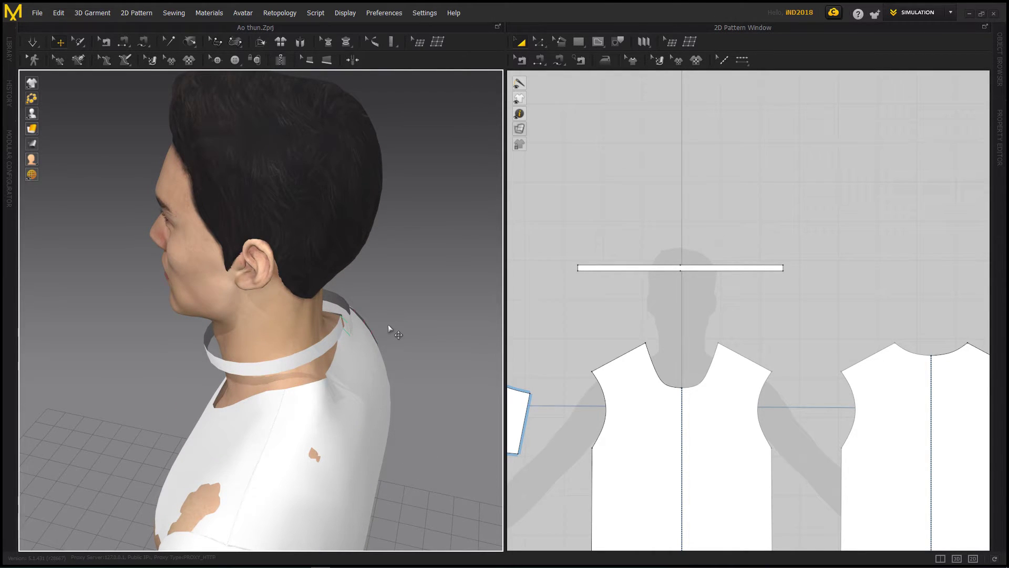
key(2)
mouse_move(332, 313)
right_down()
mouse_move(338, 292)
mouse_move(282, 311)
mouse_move(313, 312)
right_up()
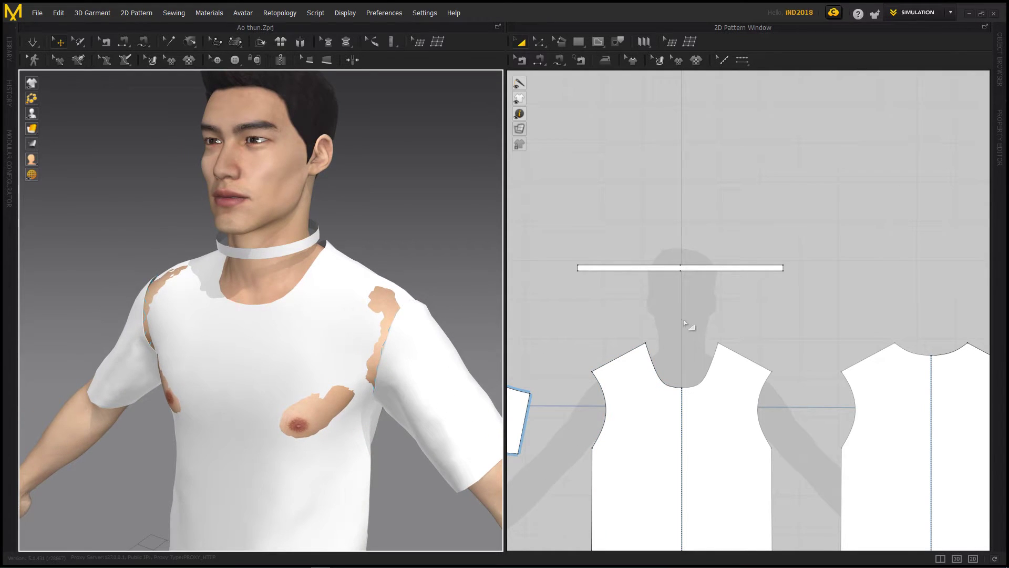
scroll(701, 314, down, 3)
scroll(714, 312, down, 2)
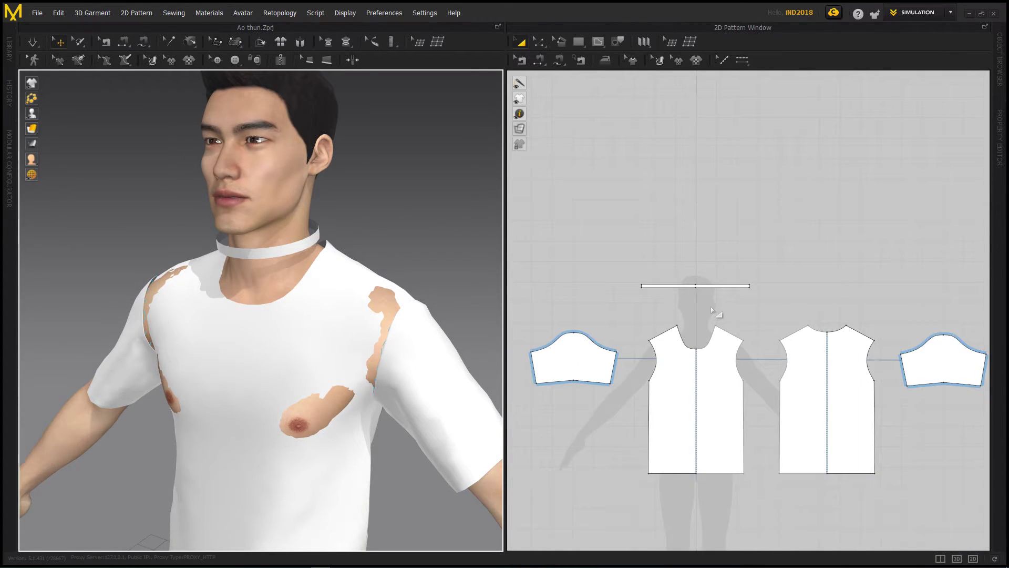
scroll(713, 313, up, 5)
Activate Segment Sewing and orbit around the neck to see the collar band's edge.
right_drag(699, 314, 671, 284)
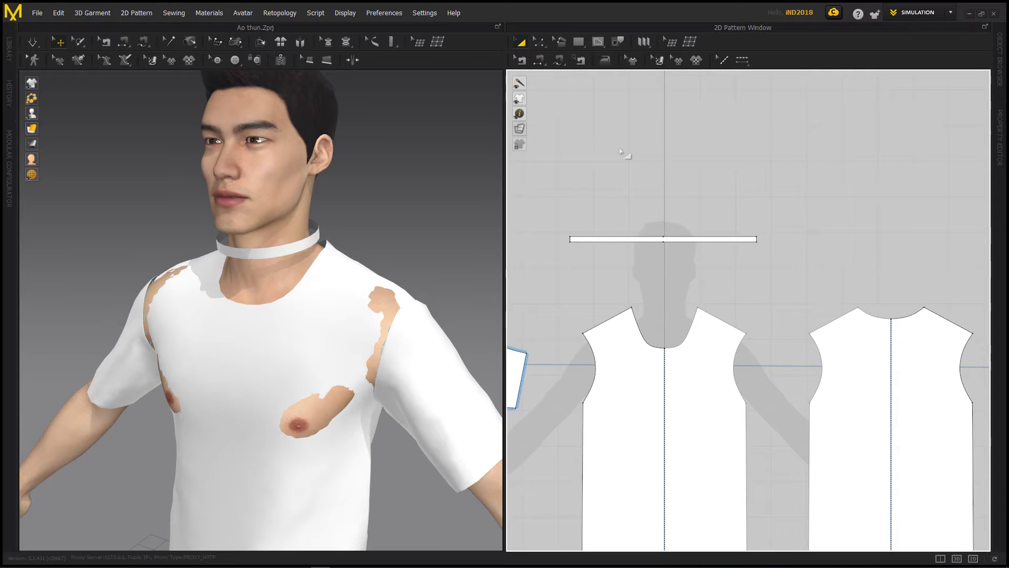
click(542, 61)
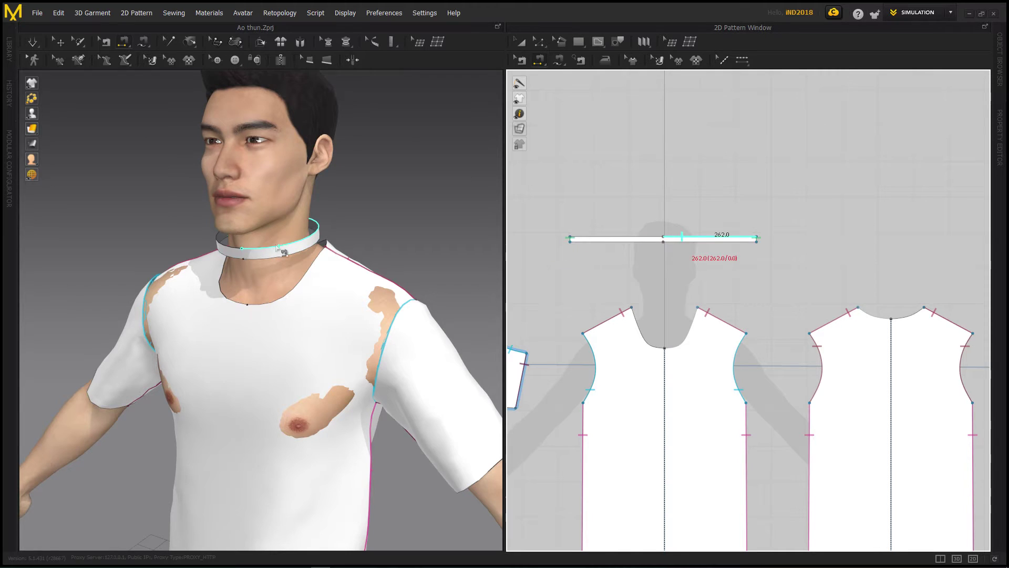
right_drag(357, 244, 331, 245)
scroll(273, 272, up, 2)
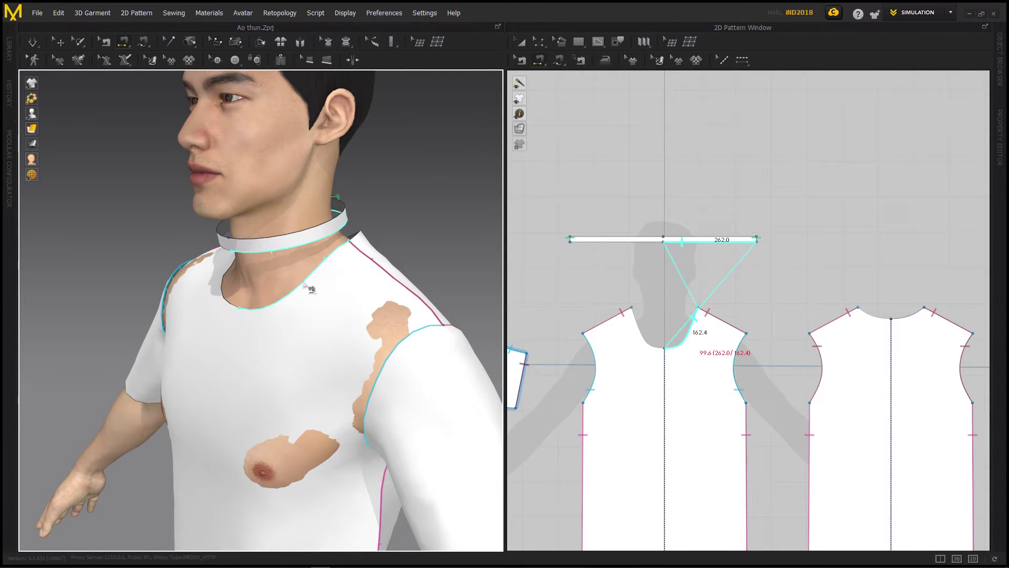
right_drag(415, 258, 441, 256)
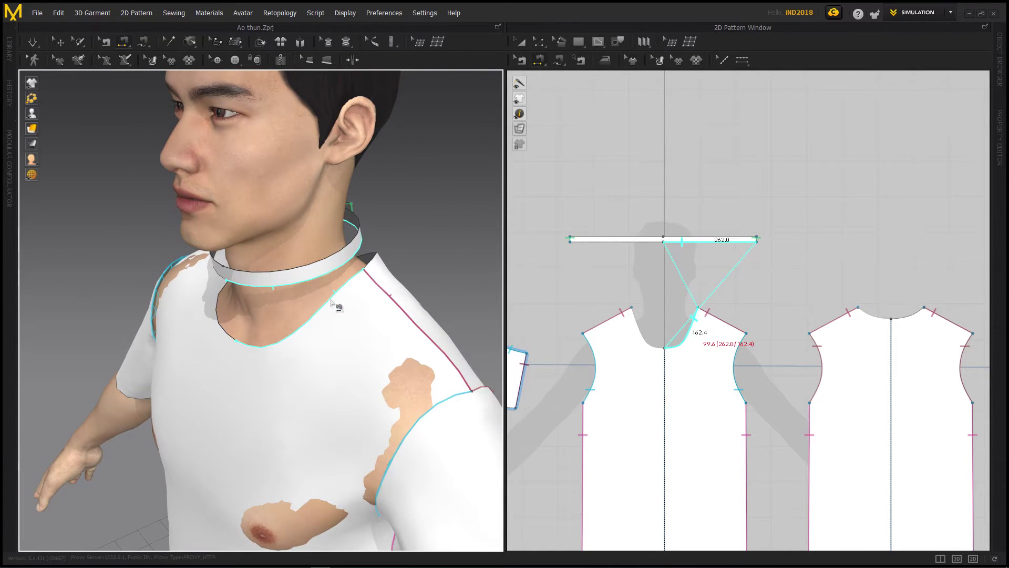
right_drag(332, 297, 328, 343)
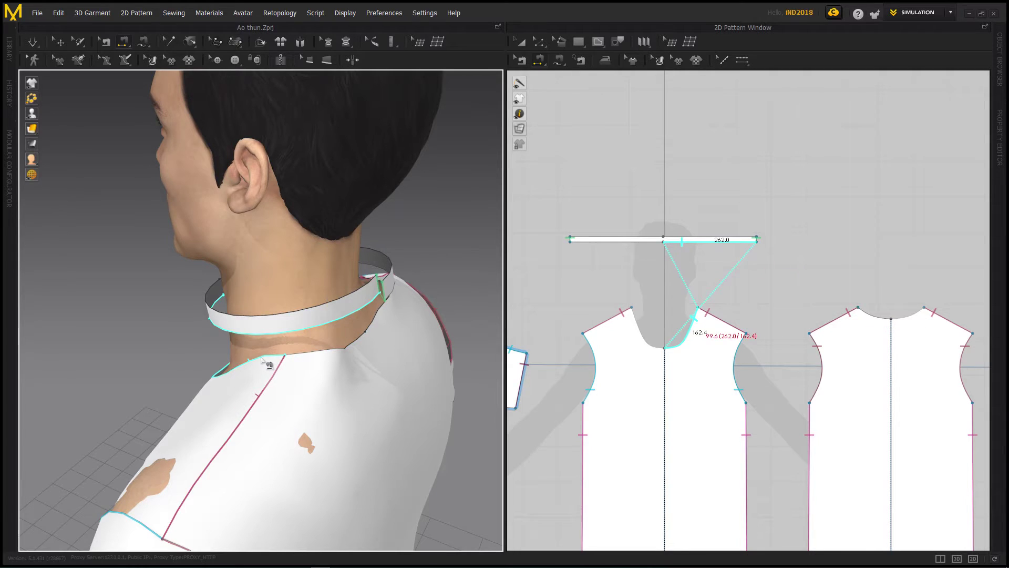
Sew one collar band edge to the front neckline half and the 100.5 back neckline half.
click(666, 349)
click(858, 310)
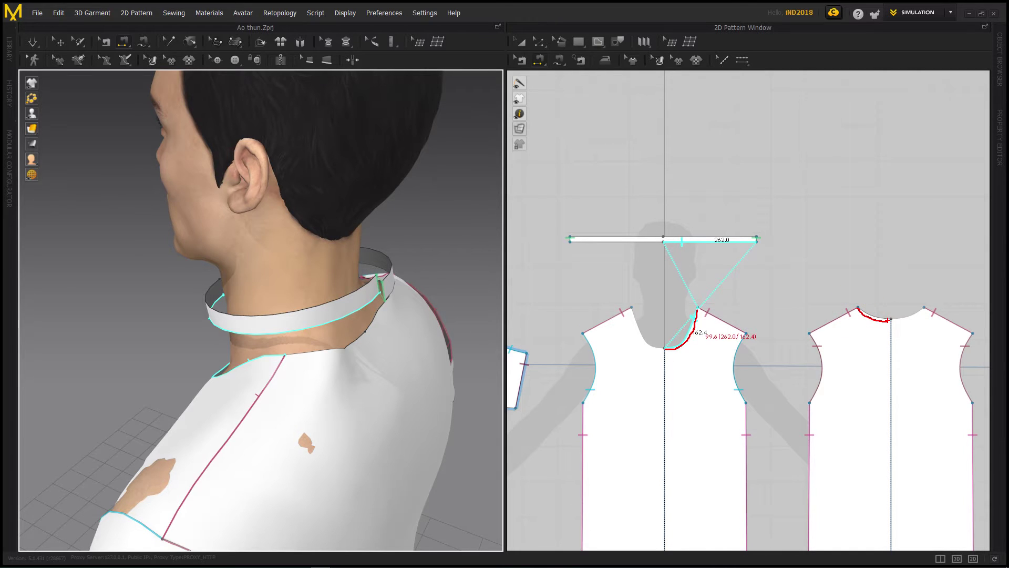
right_drag(428, 286, 451, 255)
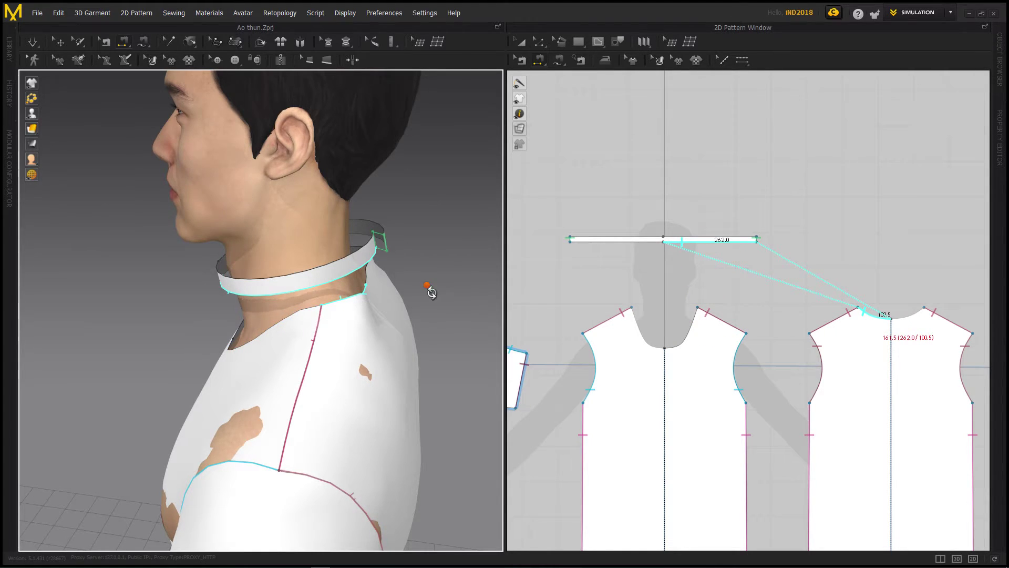
right_drag(434, 307, 471, 292)
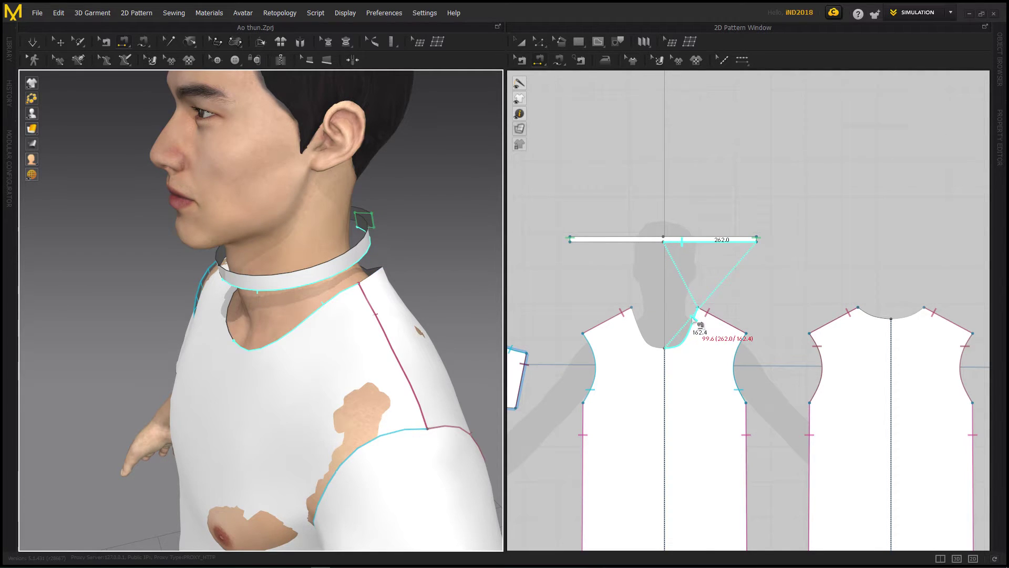
click(675, 346)
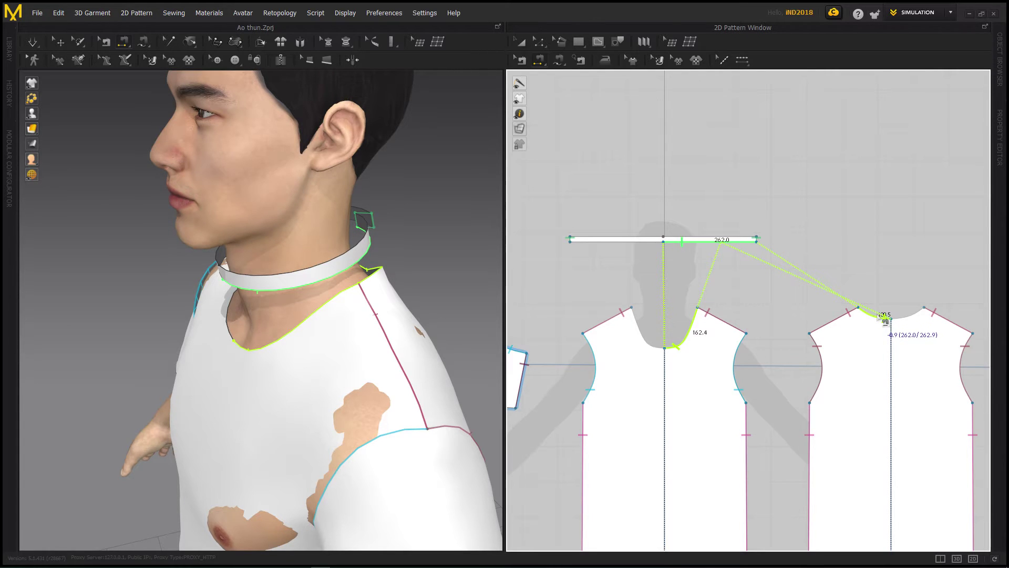
click(862, 313)
click(835, 320)
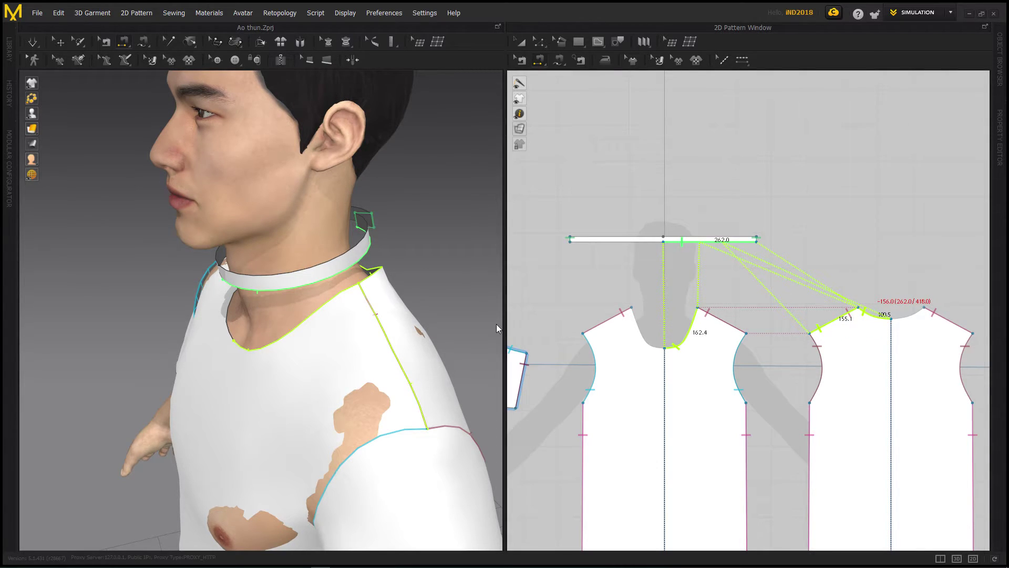
key(Return)
mouse_move(409, 271)
right_down()
mouse_move(327, 271)
mouse_move(289, 332)
right_up()
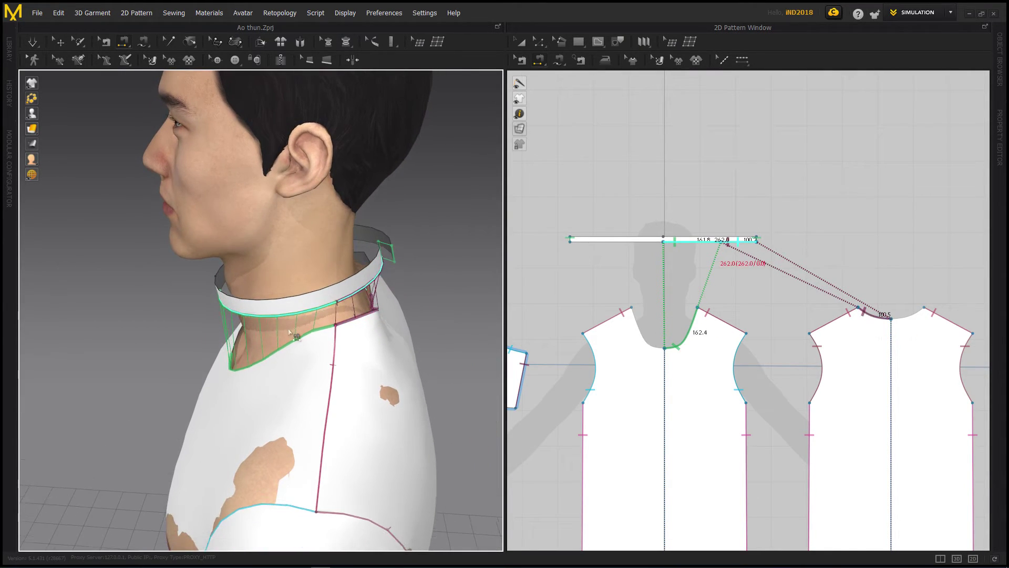
scroll(289, 332, up, 3)
right_drag(456, 278, 418, 277)
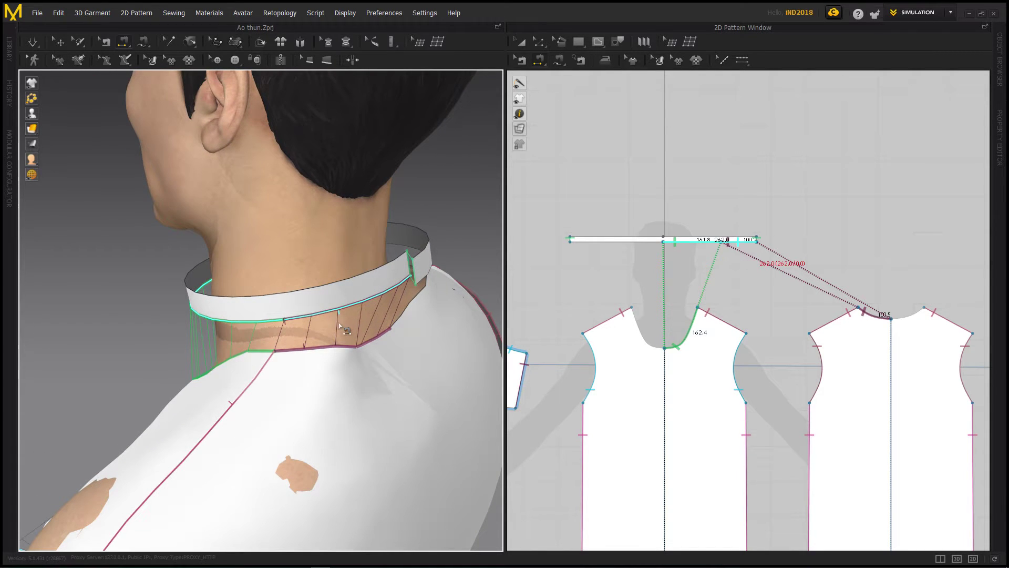
mouse_move(338, 329)
right_down()
mouse_move(634, 327)
mouse_move(623, 342)
right_up()
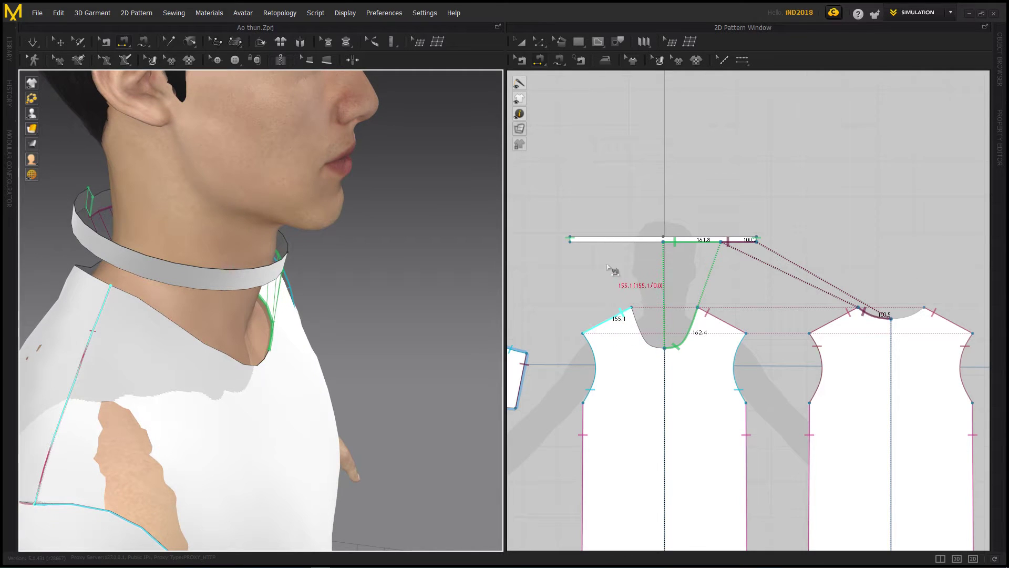
Sew the collar's remaining edge to the other front and back neckline halves.
mouse_move(372, 333)
right_down()
mouse_move(424, 320)
mouse_move(410, 331)
mouse_move(361, 298)
right_up()
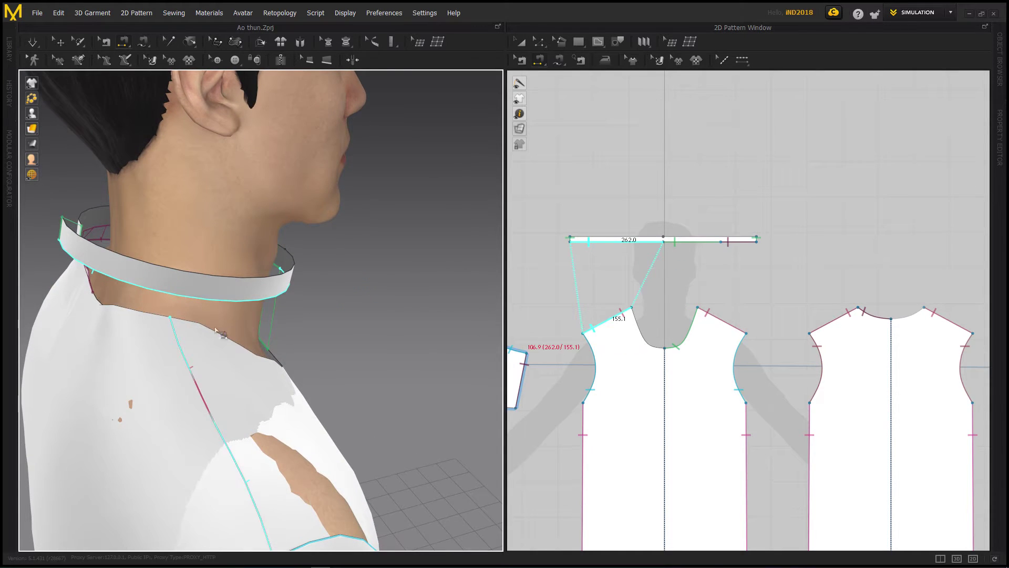
click(919, 311)
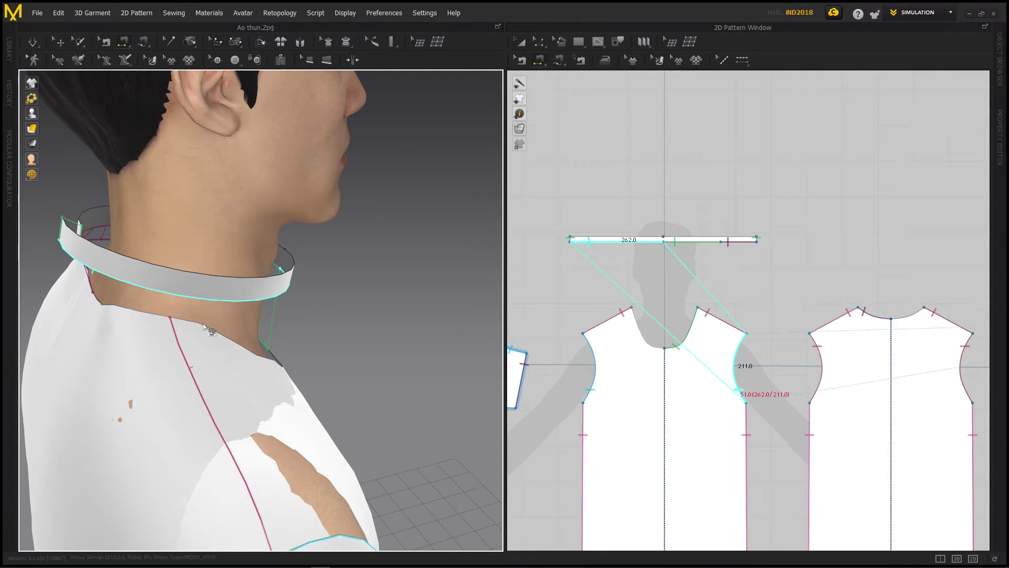
right_drag(229, 334, 200, 330)
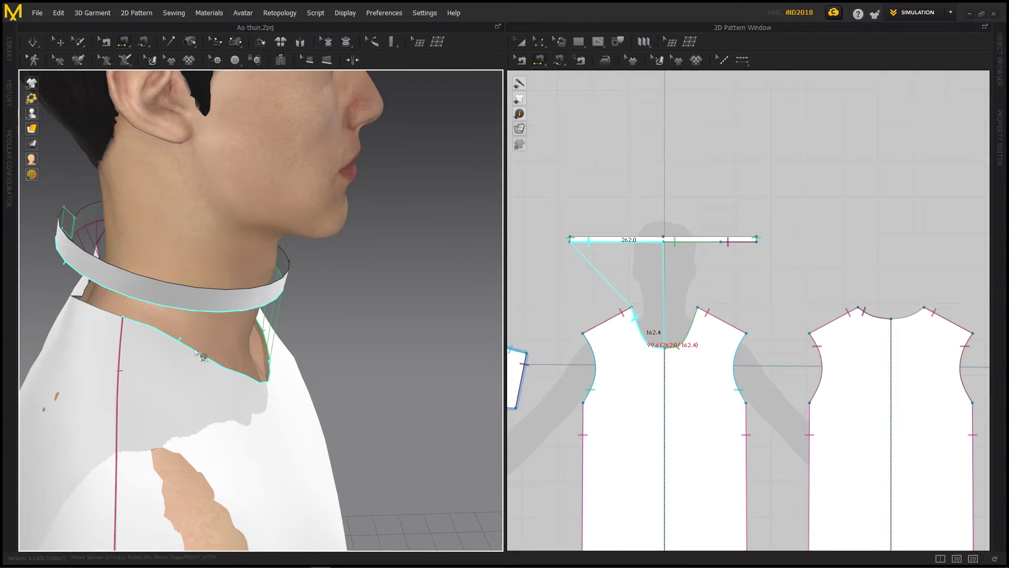
click(194, 351)
click(914, 322)
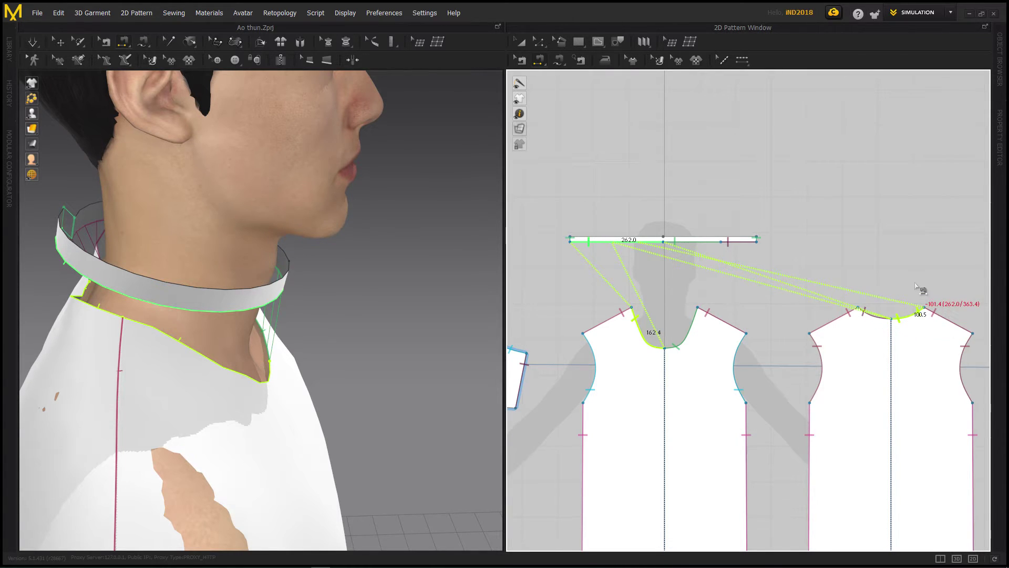
key(Return)
Zoom out and start the cloth simulation to drape the shirt with its collar.
mouse_move(361, 349)
right_down()
mouse_move(440, 339)
mouse_move(315, 340)
mouse_move(408, 340)
mouse_move(384, 342)
right_up()
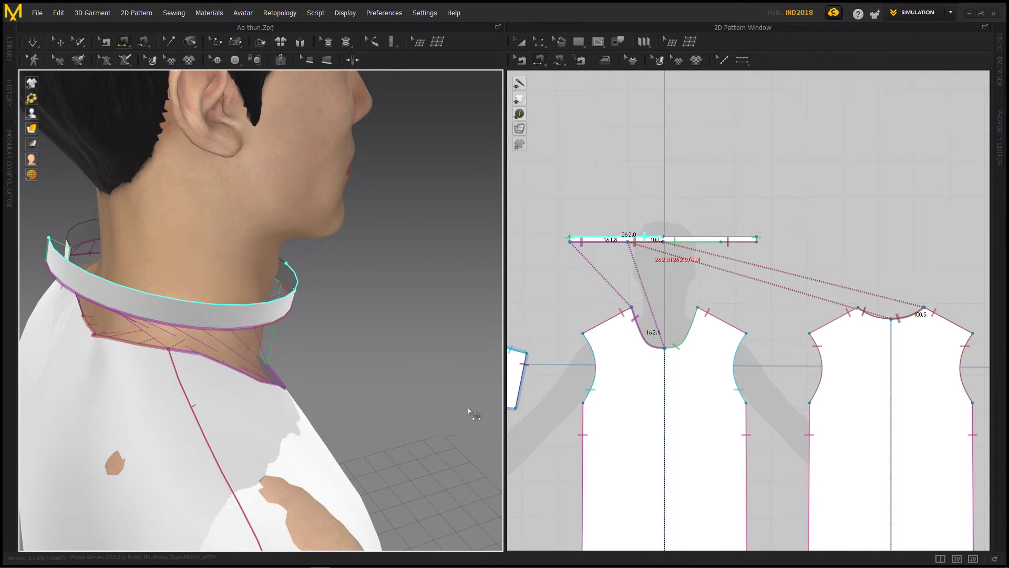
scroll(386, 394, down, 1)
scroll(373, 387, down, 2)
scroll(372, 385, down, 2)
click(32, 42)
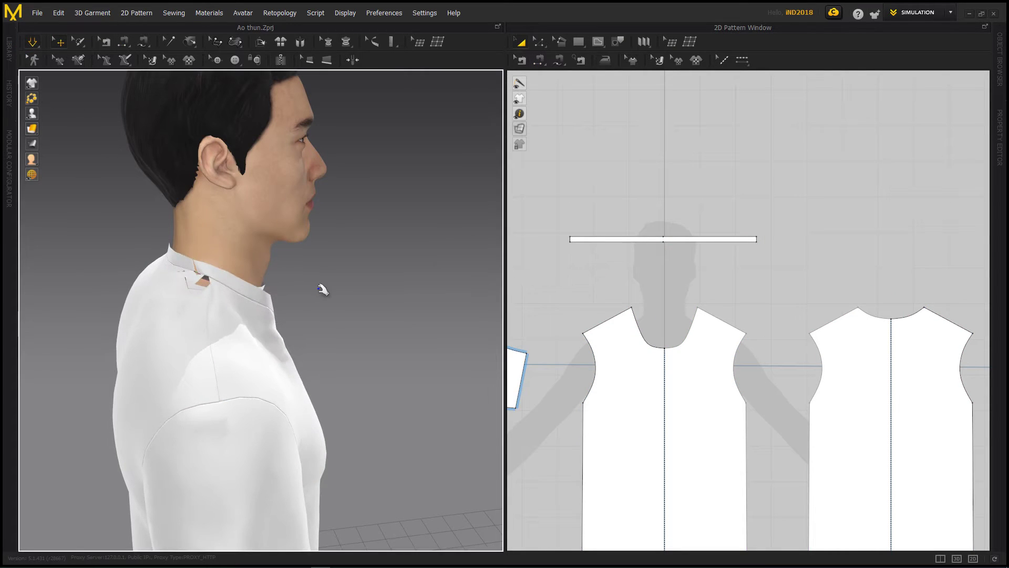
Tug the twisting collar away from the neck, then stop and show the collar seams again.
mouse_move(322, 297)
right_down()
mouse_move(242, 326)
mouse_move(252, 332)
mouse_move(235, 317)
mouse_move(282, 315)
right_up()
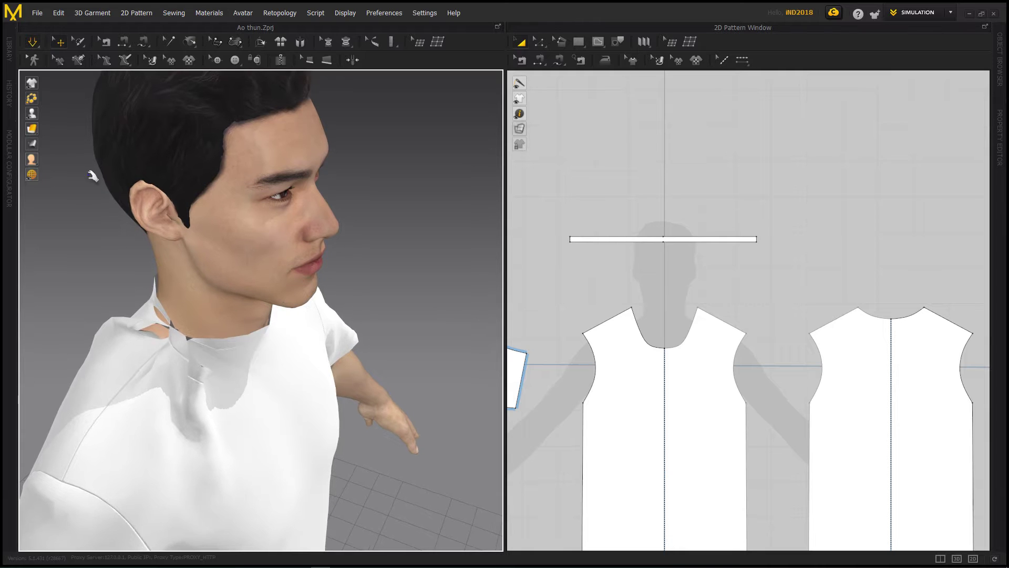
drag(174, 339, 295, 438)
scroll(194, 351, up, 3)
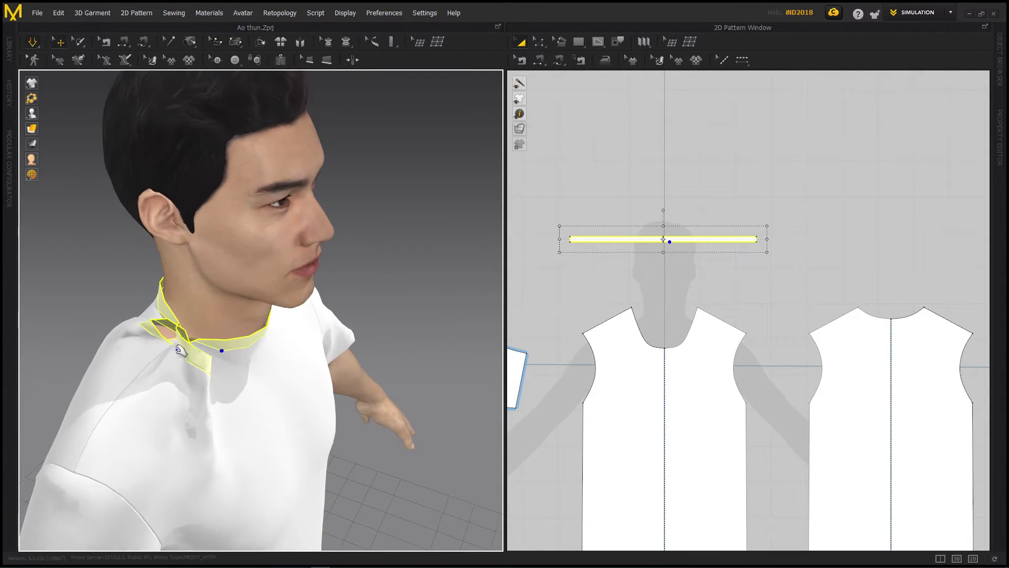
mouse_move(194, 351)
right_down()
mouse_move(198, 361)
mouse_move(97, 282)
mouse_move(203, 360)
mouse_move(146, 338)
mouse_move(156, 350)
right_up()
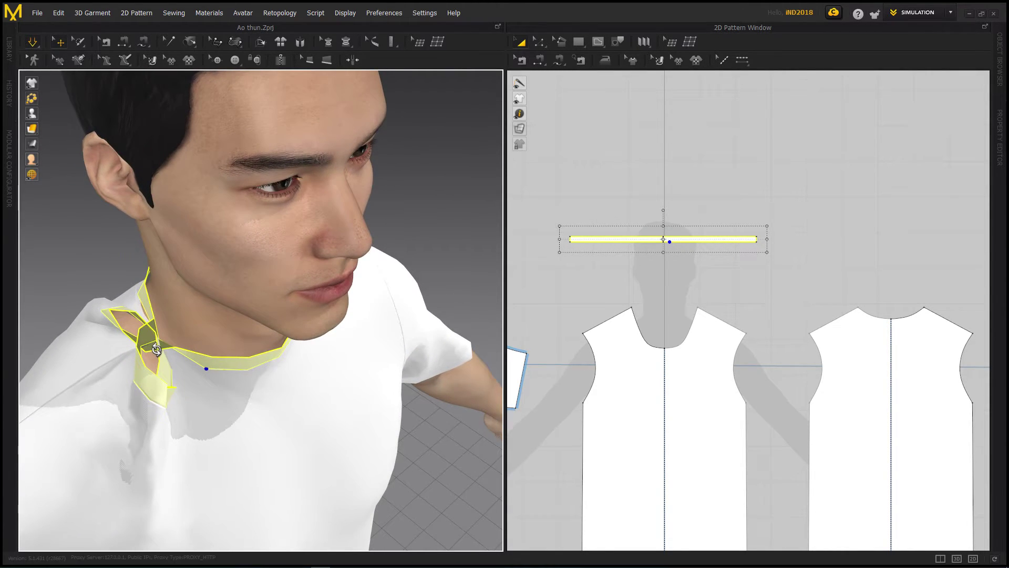
key(Escape)
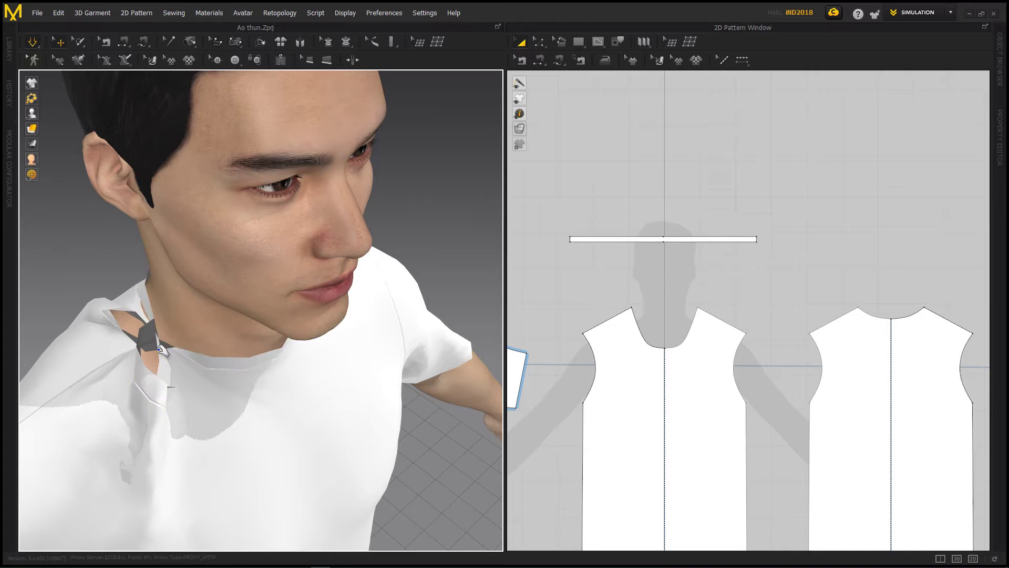
key(n)
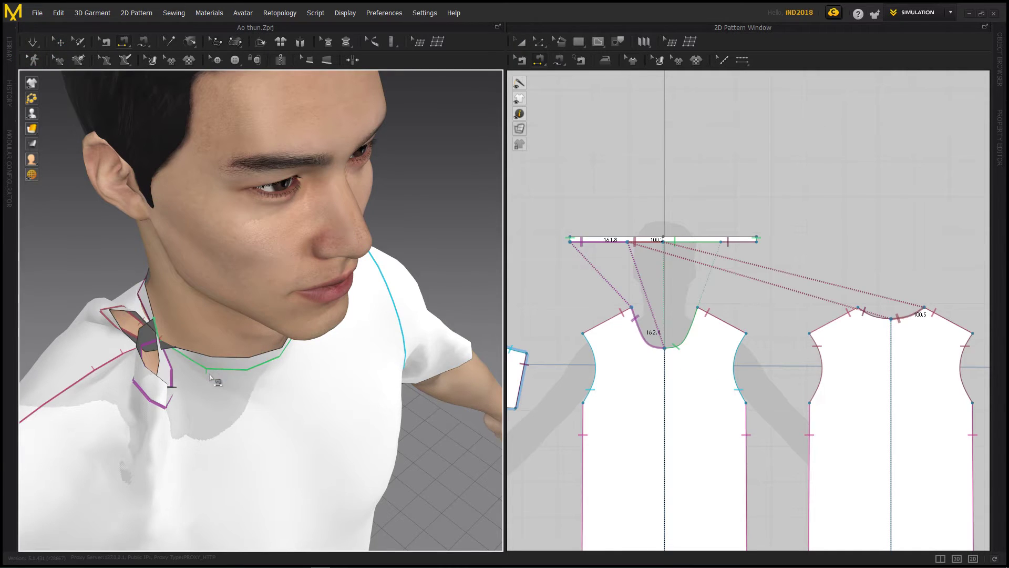
Delete the twisted collar-to-front-neckline seam pair with Edit Sewing.
click(299, 377)
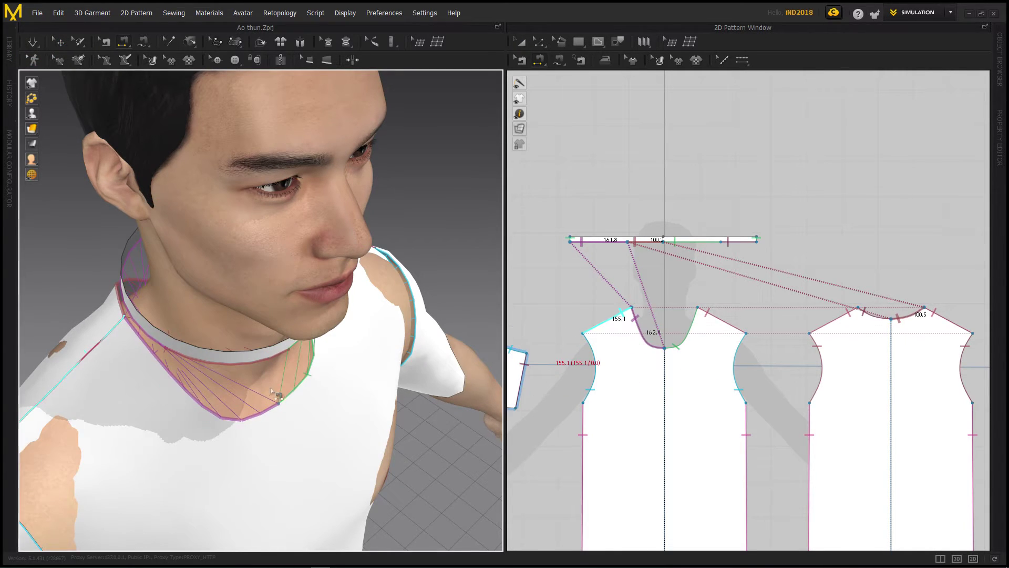
click(520, 60)
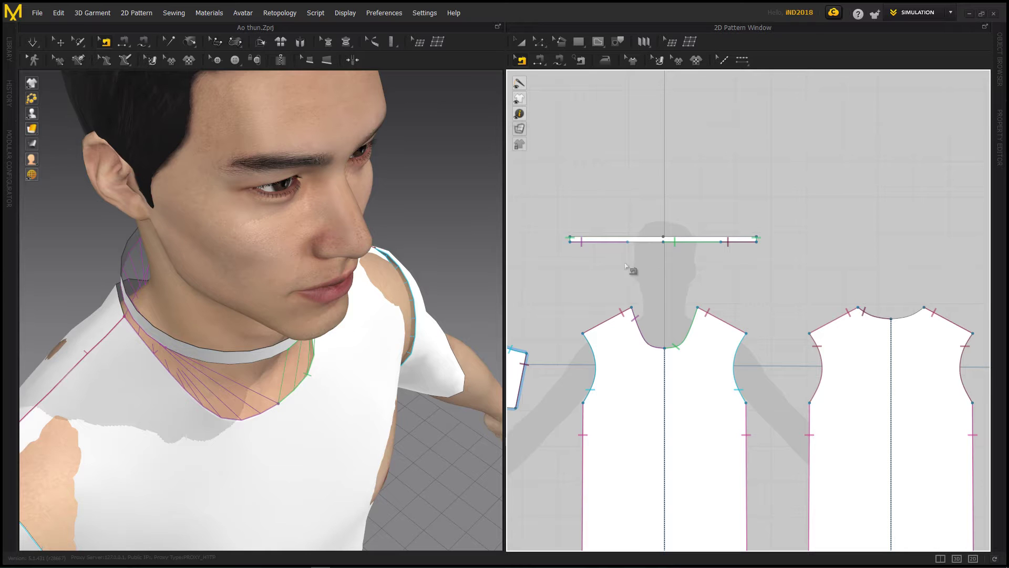
click(602, 242)
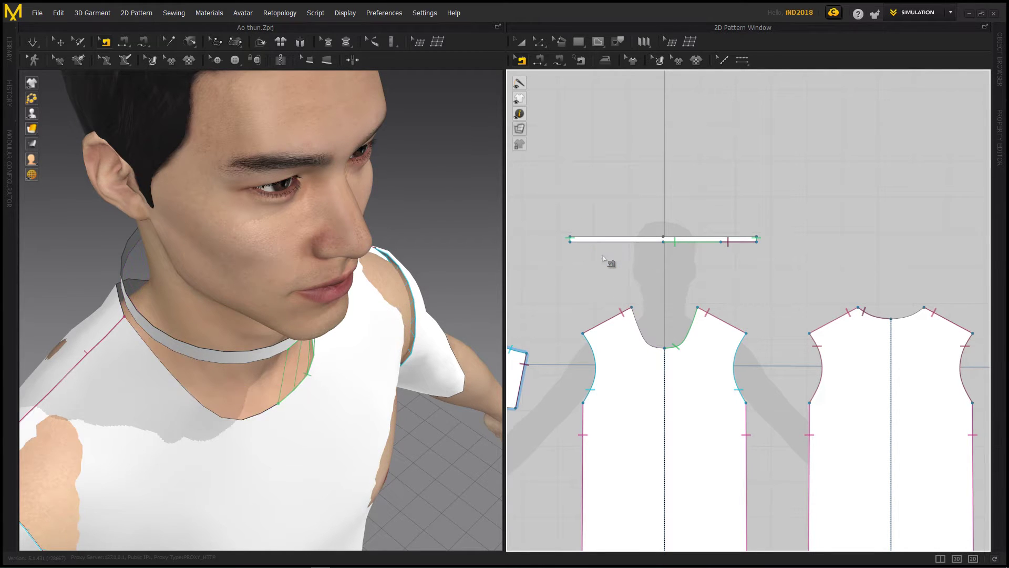
mouse_move(218, 383)
right_down()
mouse_move(215, 361)
mouse_move(106, 329)
mouse_move(234, 323)
mouse_move(367, 342)
mouse_move(453, 325)
mouse_move(298, 351)
mouse_move(363, 356)
right_up()
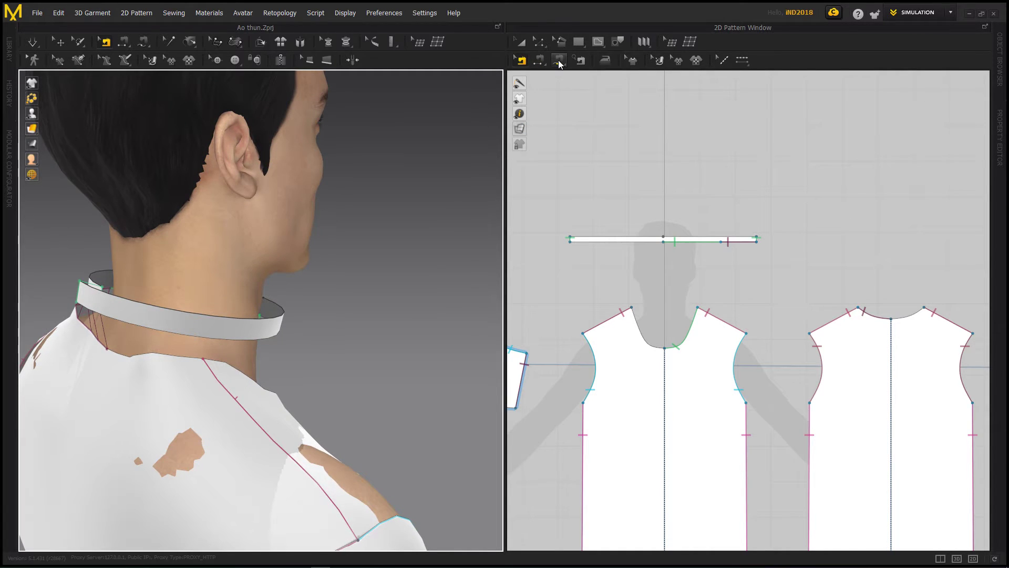
Free-sew the neckband's 262.0 edge across both back-neckline halves.
click(538, 60)
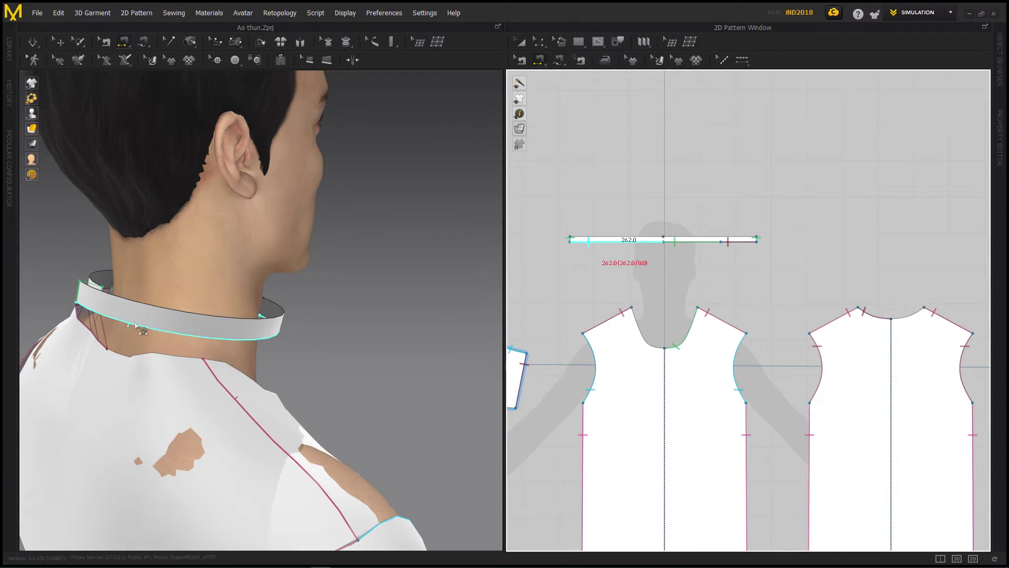
mouse_move(136, 325)
right_down()
mouse_move(208, 322)
mouse_move(169, 322)
right_up()
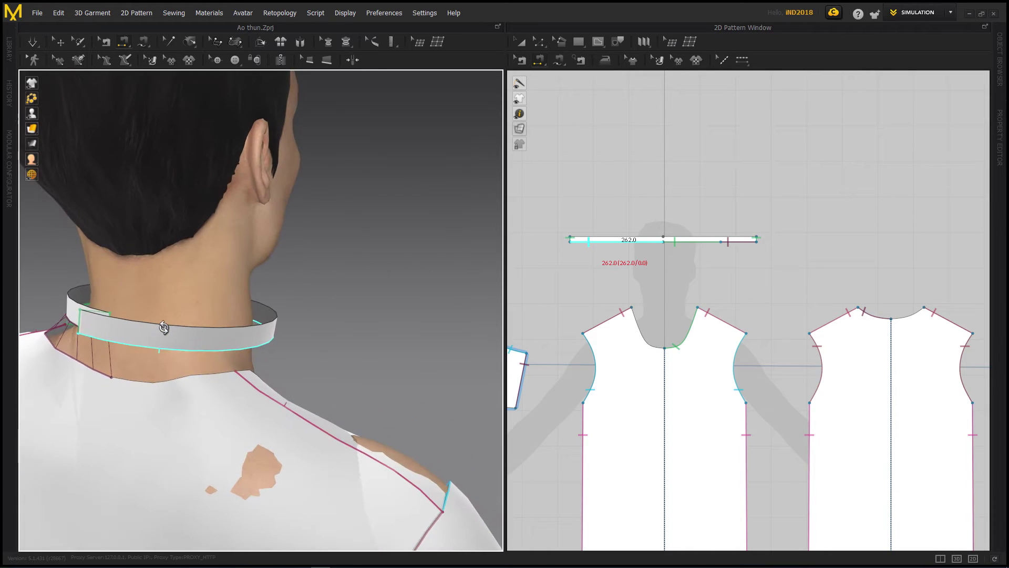
right_drag(331, 354, 269, 366)
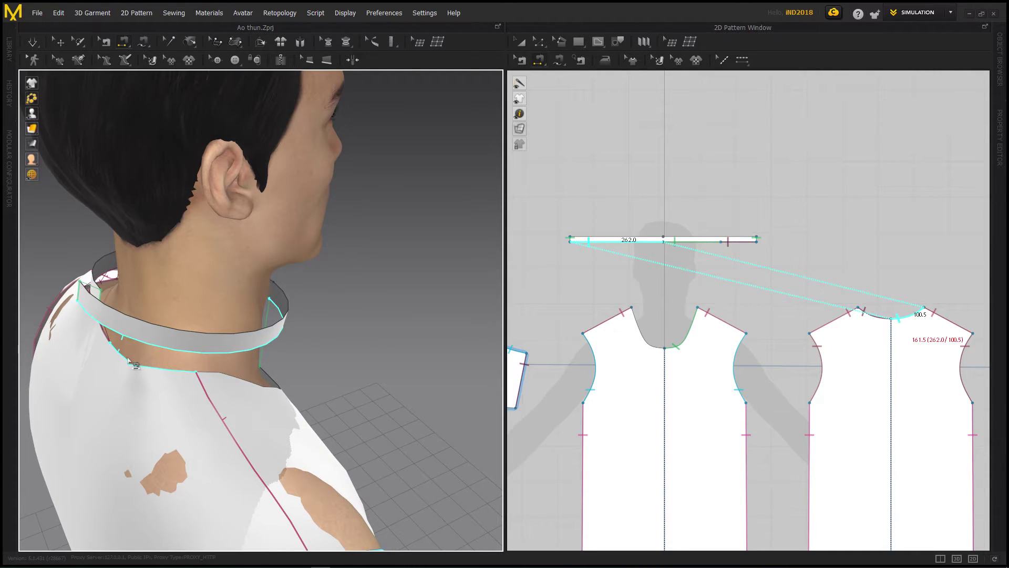
click(134, 366)
click(354, 366)
right_drag(353, 366, 241, 364)
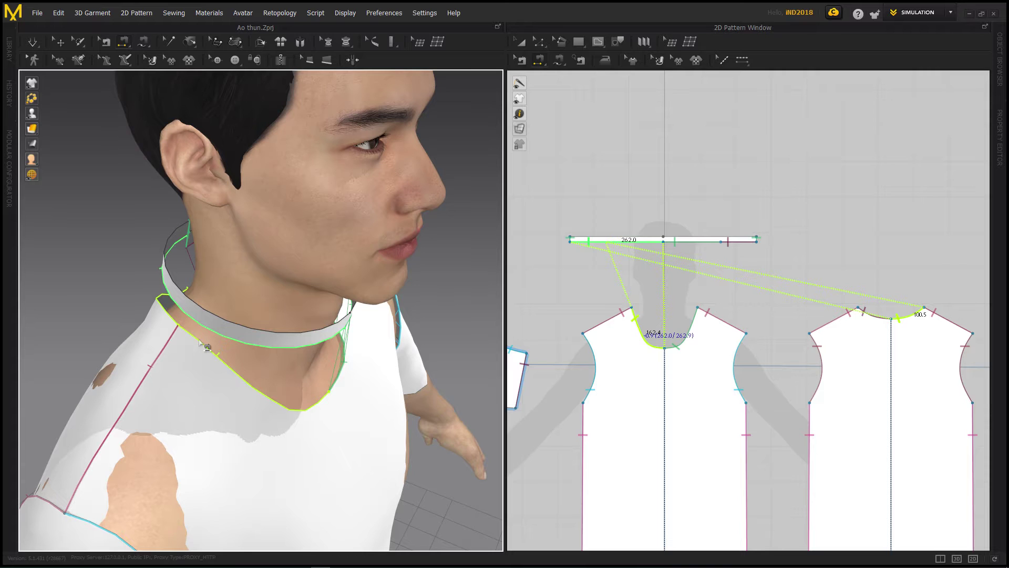
Sew the neckband edge to the front neckline and start simulating.
click(200, 342)
click(343, 360)
mouse_move(444, 322)
right_down()
mouse_move(514, 303)
mouse_move(431, 316)
mouse_move(361, 308)
mouse_move(394, 293)
mouse_move(496, 282)
mouse_move(547, 295)
mouse_move(453, 322)
mouse_move(581, 296)
right_up()
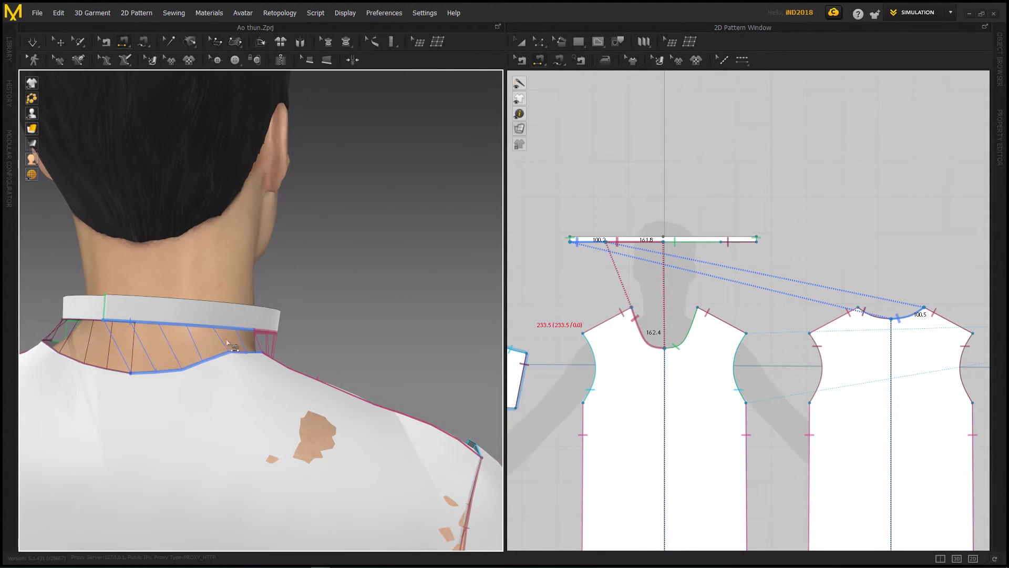
right_drag(405, 333, 200, 336)
click(39, 43)
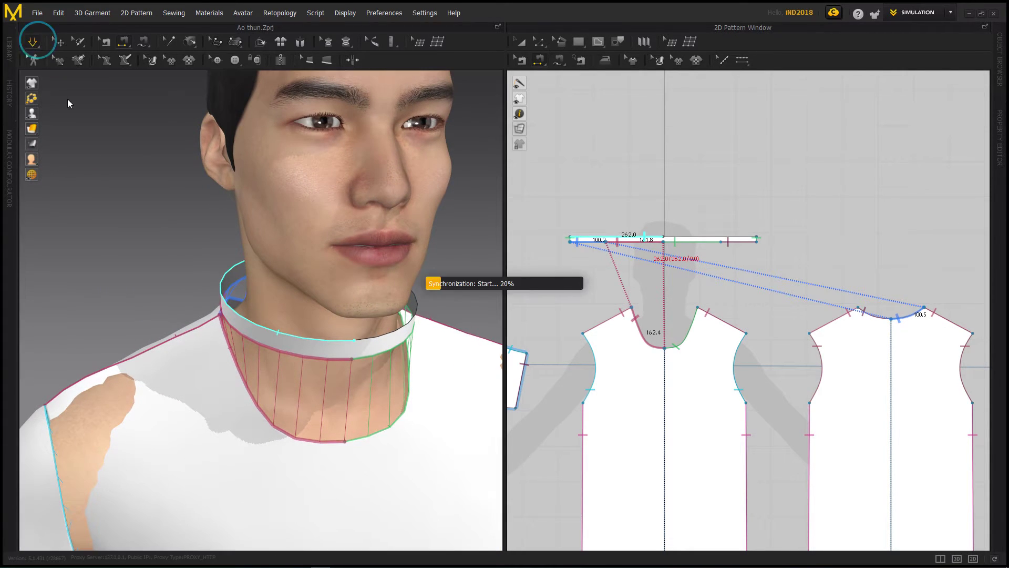
Orbit and zoom around the avatar to inspect the draped crew-neck collar from front and behind.
mouse_move(166, 271)
right_down()
mouse_move(355, 279)
mouse_move(150, 273)
mouse_move(181, 338)
right_up()
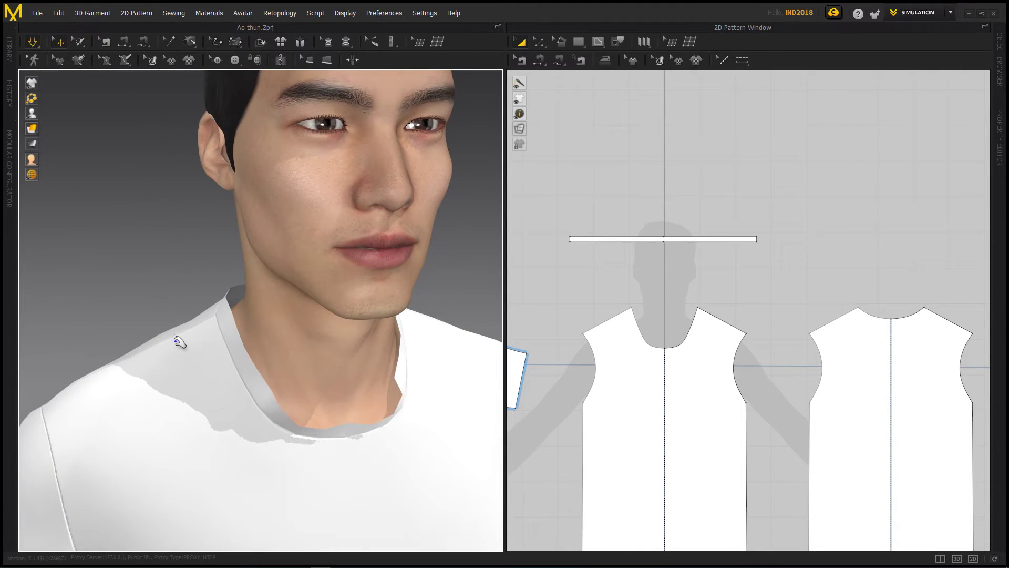
scroll(203, 349, down, 2)
scroll(298, 319, up, 1)
mouse_move(298, 319)
right_down()
mouse_move(169, 316)
mouse_move(117, 327)
mouse_move(333, 331)
mouse_move(222, 327)
mouse_move(244, 320)
mouse_move(348, 339)
mouse_move(162, 329)
mouse_move(179, 305)
mouse_move(243, 316)
mouse_move(270, 337)
mouse_move(241, 349)
mouse_move(169, 346)
mouse_move(171, 338)
right_up()
scroll(266, 349, down, 1)
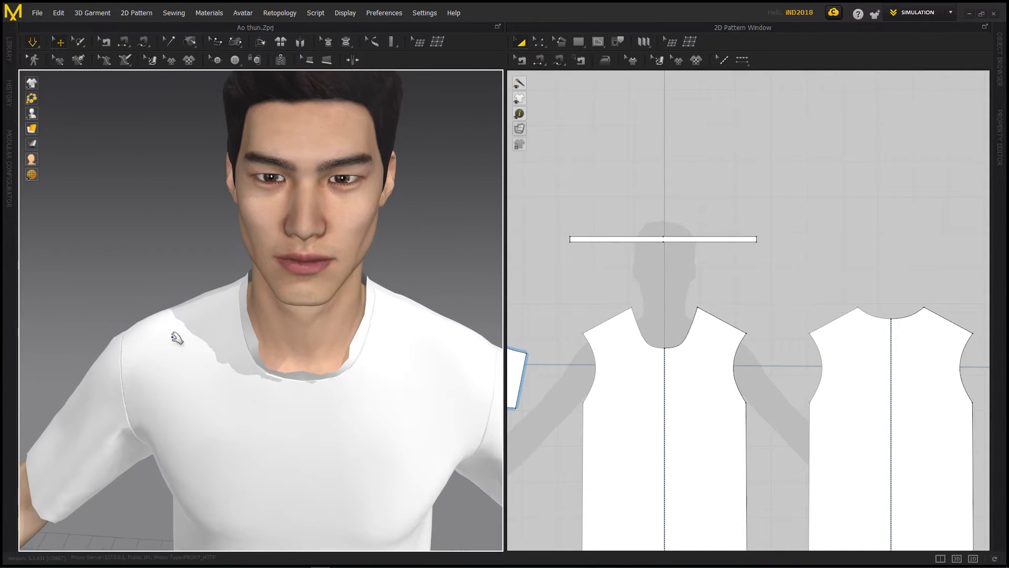
scroll(671, 241, down, 1)
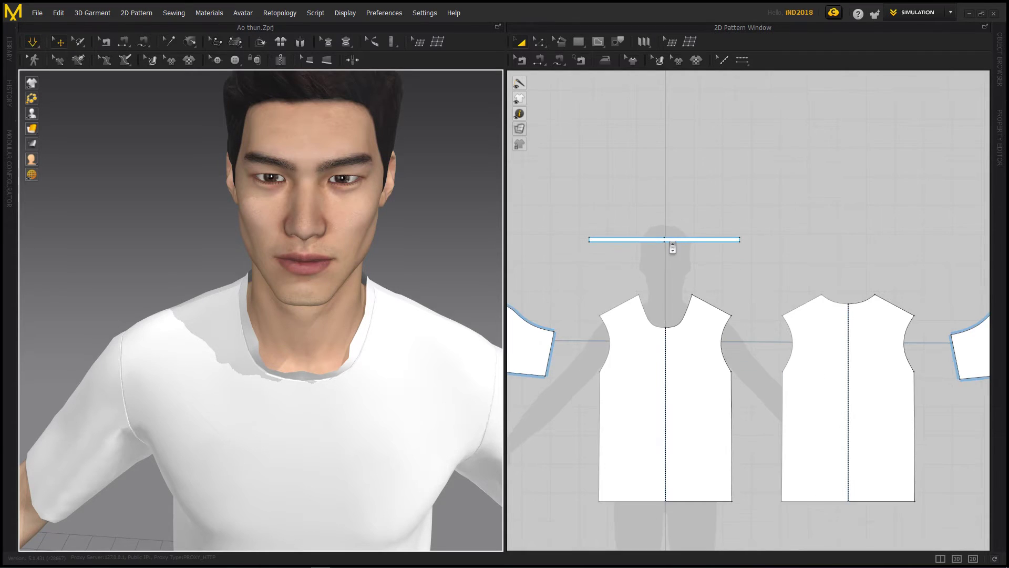
Move the collar strip's right-end points in Edit Pattern to change the neckband's length.
scroll(673, 247, up, 2)
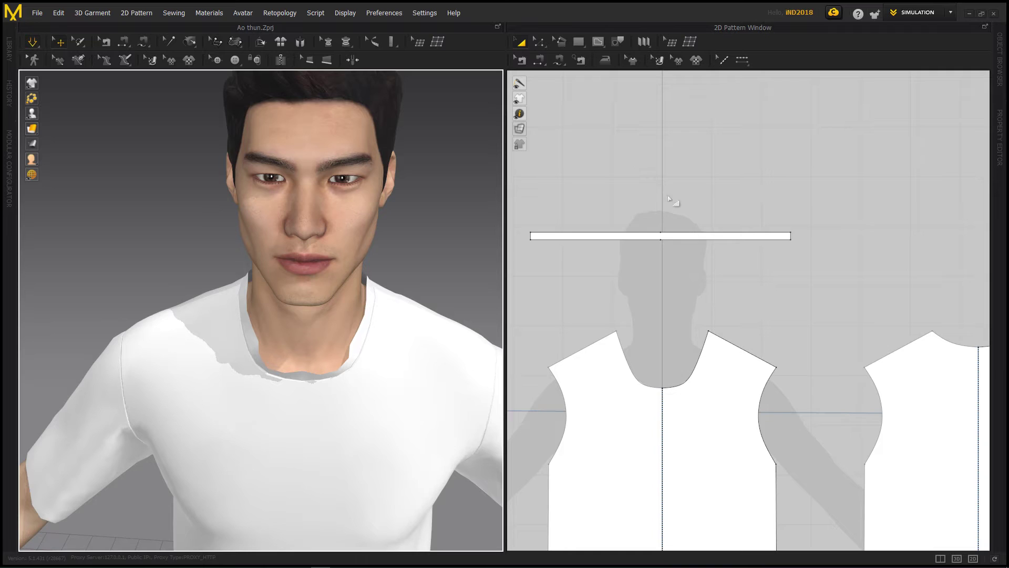
click(686, 235)
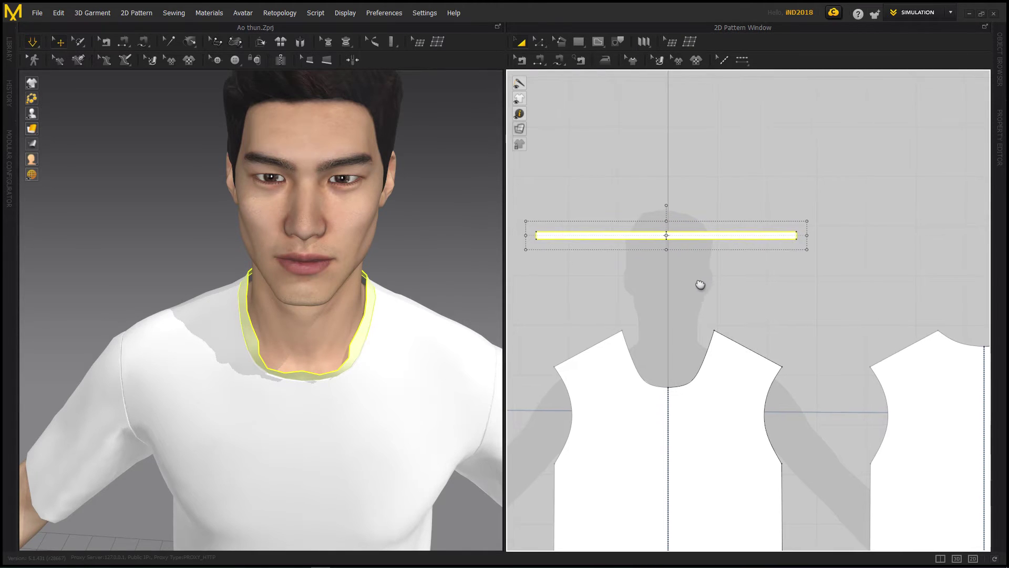
right_drag(698, 286, 719, 285)
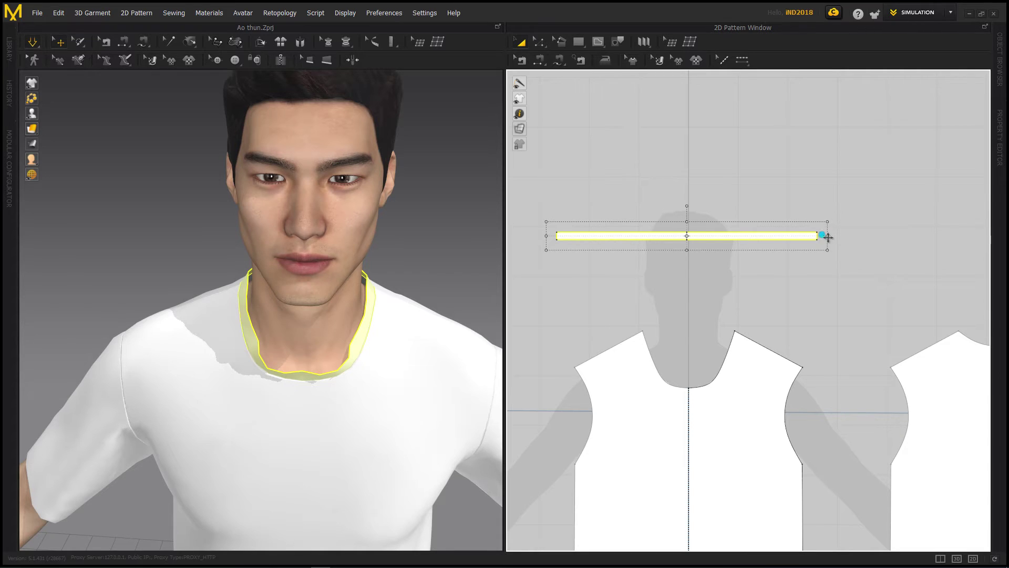
key(Delete)
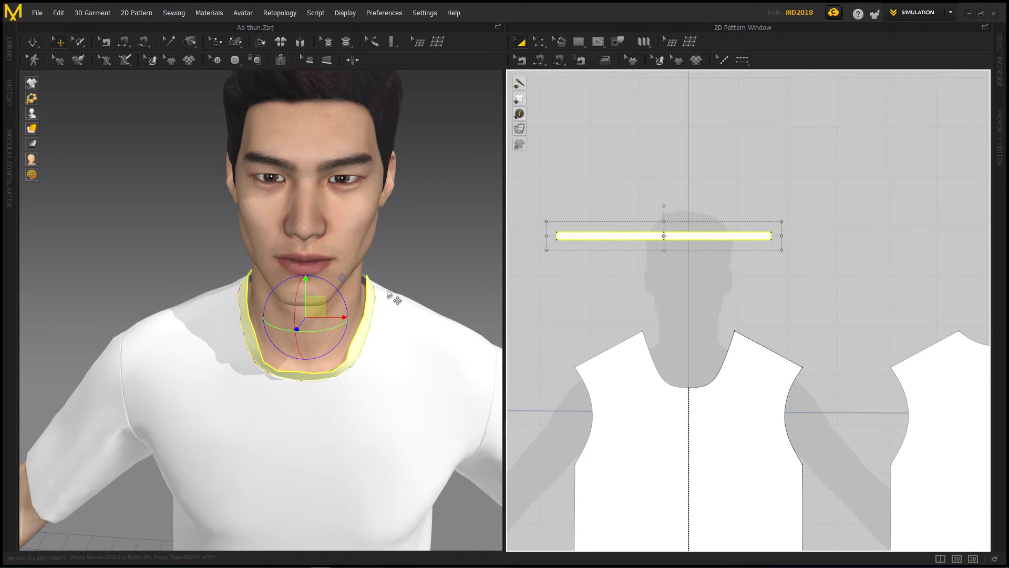
mouse_move(393, 294)
right_down()
mouse_move(449, 226)
mouse_move(398, 242)
right_up()
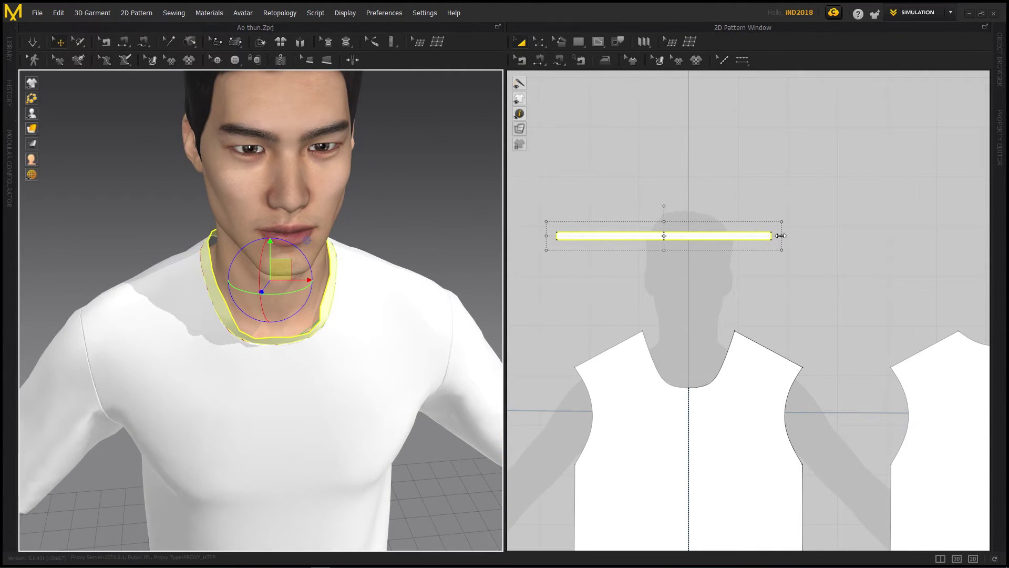
drag(756, 235, 748, 241)
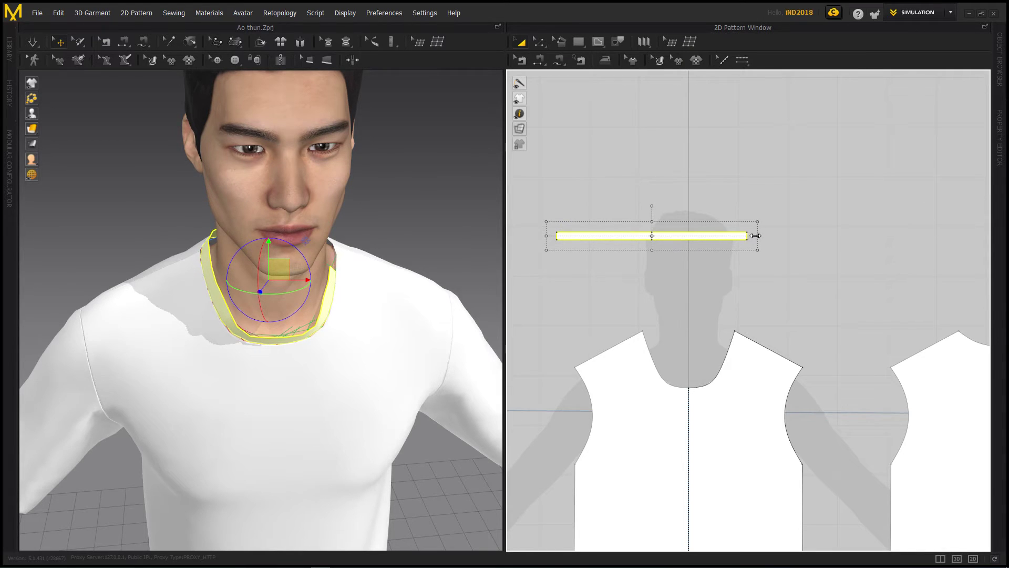
drag(772, 233, 774, 235)
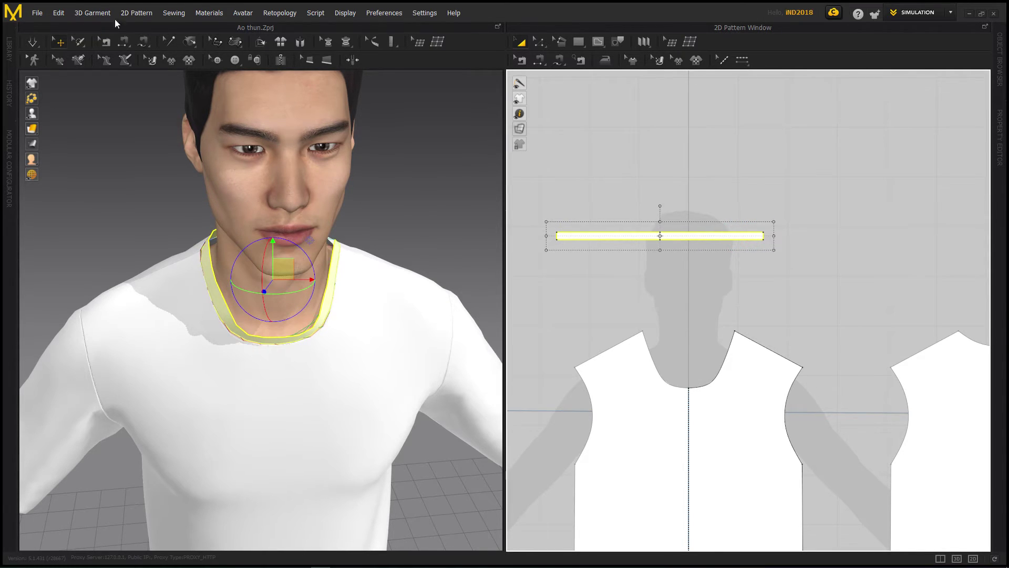
click(30, 42)
mouse_move(389, 238)
right_down()
mouse_move(161, 244)
mouse_move(343, 243)
mouse_move(433, 228)
mouse_move(300, 291)
mouse_move(179, 230)
mouse_move(135, 225)
mouse_move(142, 230)
right_up()
scroll(267, 288, up, 1)
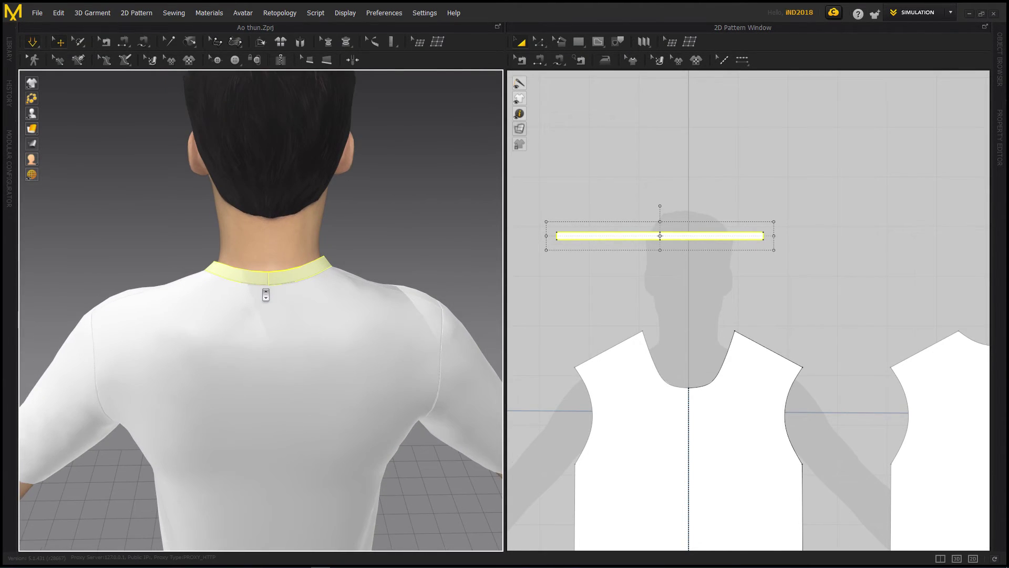
scroll(266, 286, up, 1)
scroll(269, 286, up, 1)
scroll(279, 258, up, 1)
scroll(284, 241, down, 1)
scroll(298, 224, up, 1)
scroll(295, 247, down, 3)
scroll(290, 281, down, 2)
scroll(291, 282, down, 2)
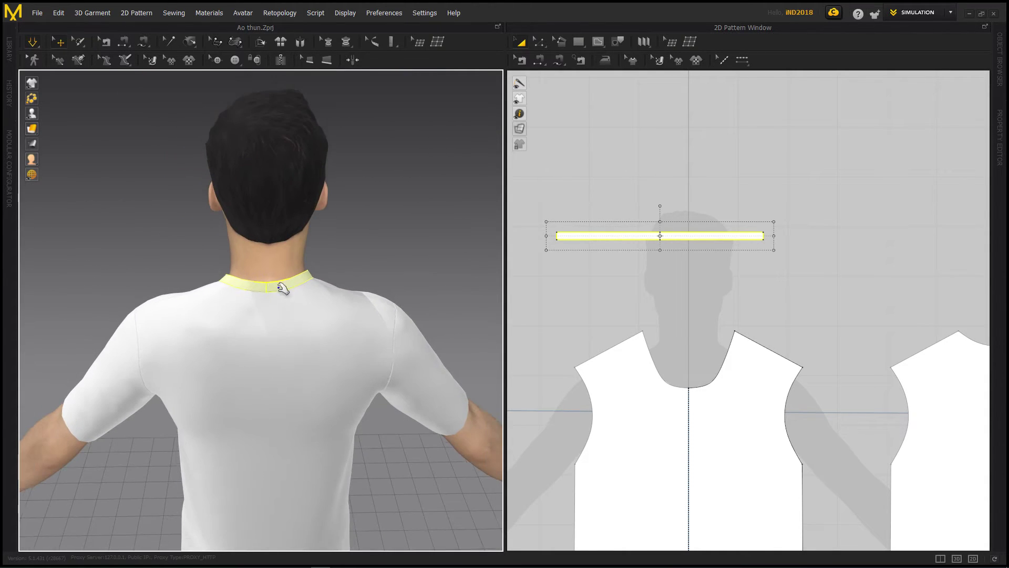
scroll(263, 336, down, 1)
mouse_move(259, 342)
right_down()
mouse_move(500, 340)
mouse_move(455, 268)
mouse_move(490, 259)
mouse_move(448, 263)
mouse_move(441, 275)
mouse_move(451, 271)
mouse_move(412, 266)
mouse_move(428, 266)
right_up()
click(455, 261)
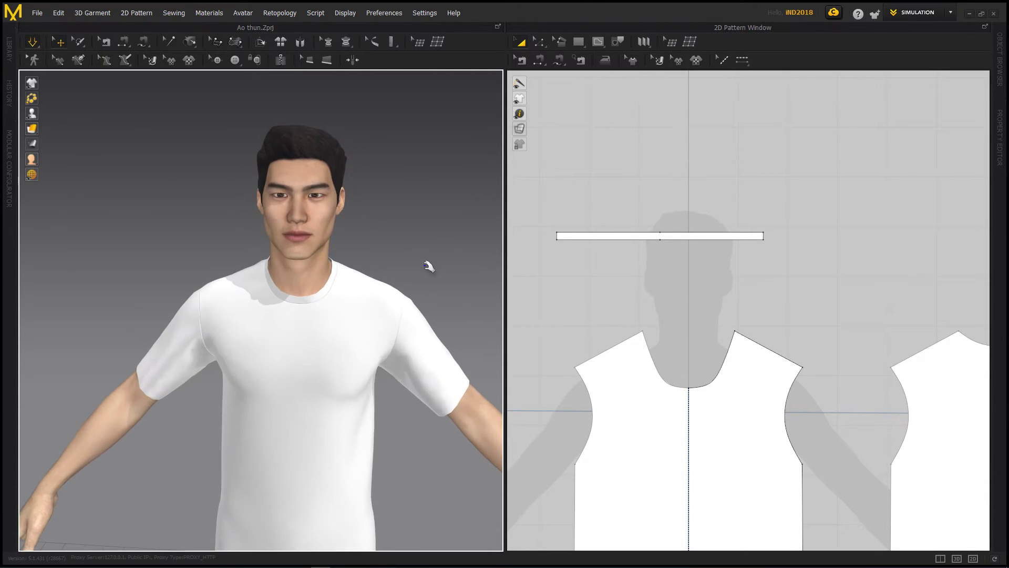
click(609, 235)
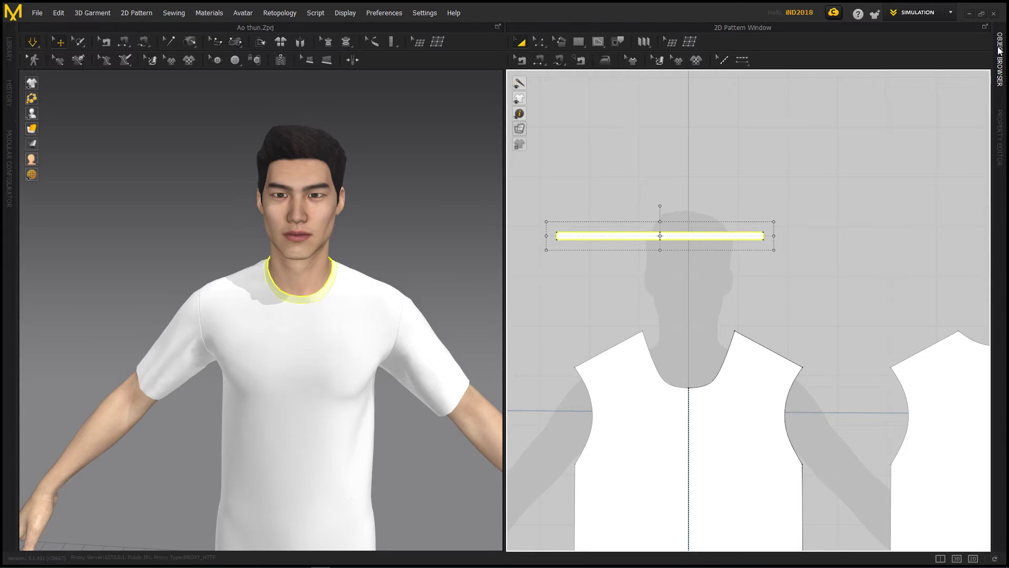
Show the neckband's Property Editor and the Fabric list, resizing their side panels.
click(1002, 129)
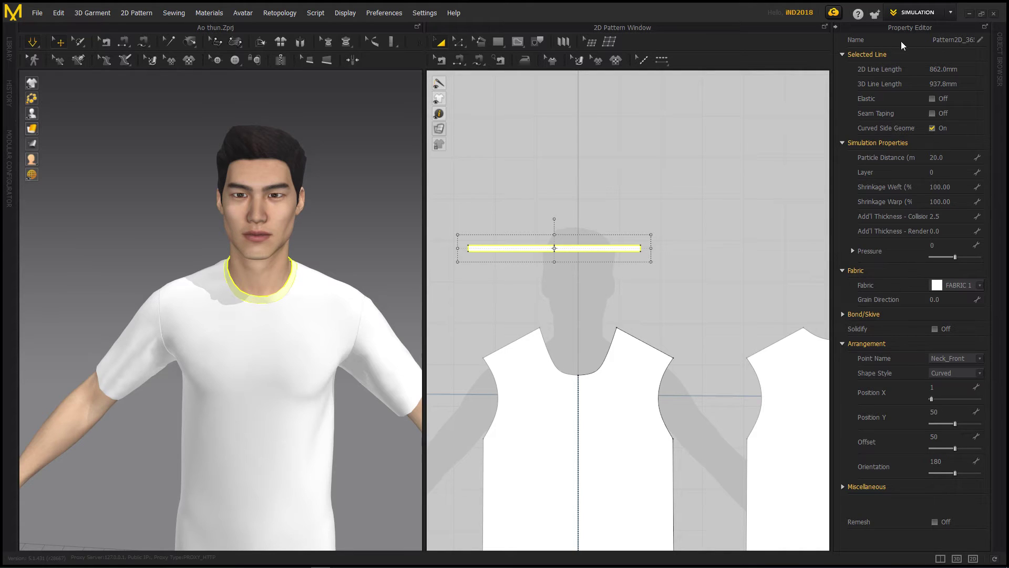
click(999, 59)
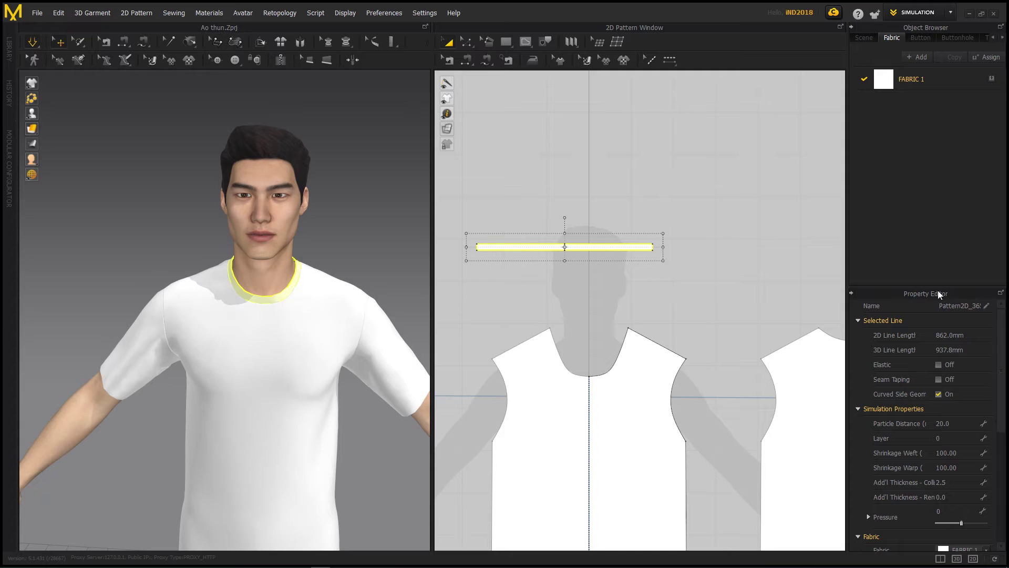
drag(934, 288, 929, 112)
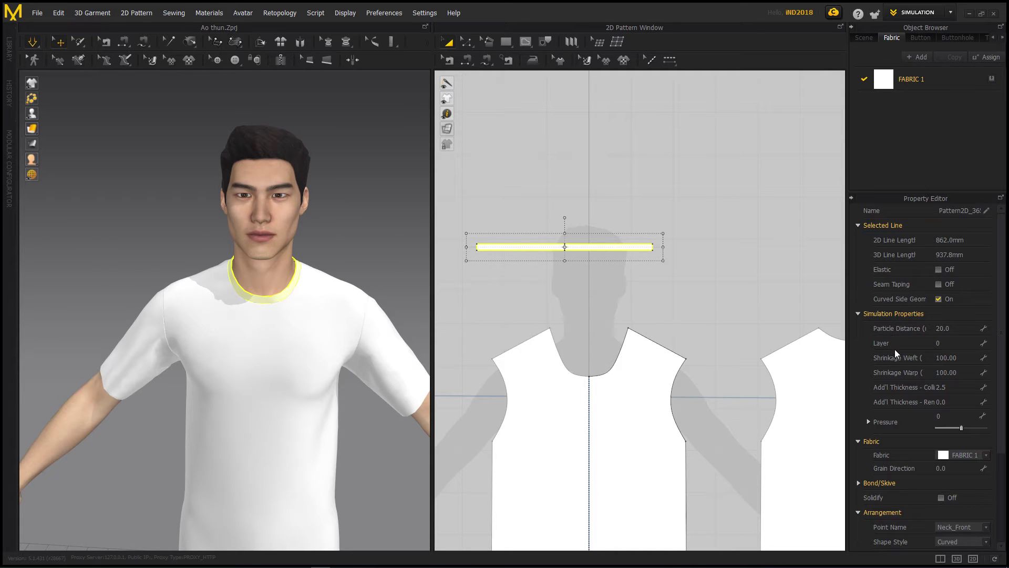
mouse_move(848, 353)
mouse_down()
mouse_move(795, 350)
mouse_move(809, 351)
mouse_up()
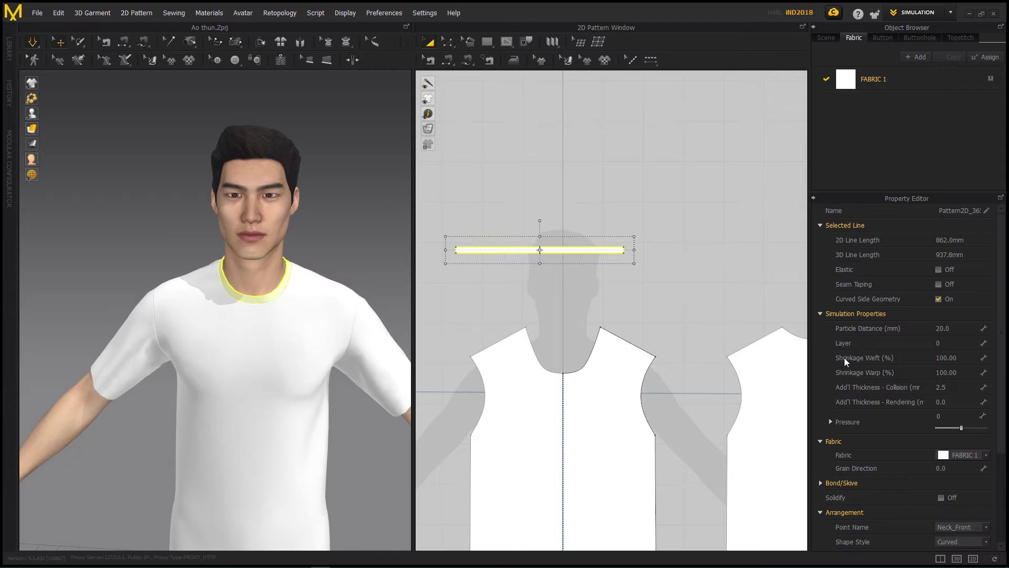
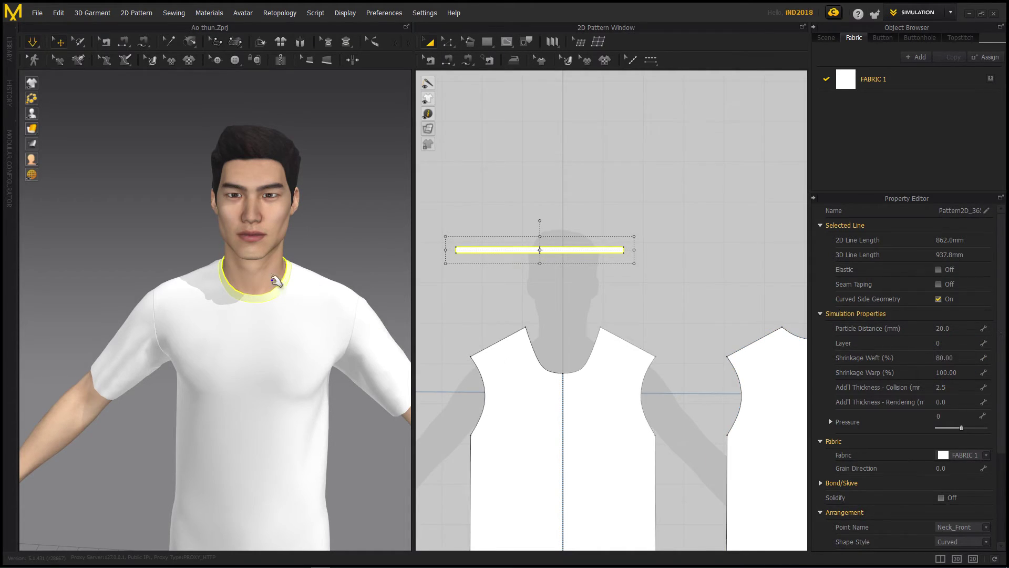
Select the front bodice panel and tug it slightly at the chest.
click(347, 254)
click(293, 287)
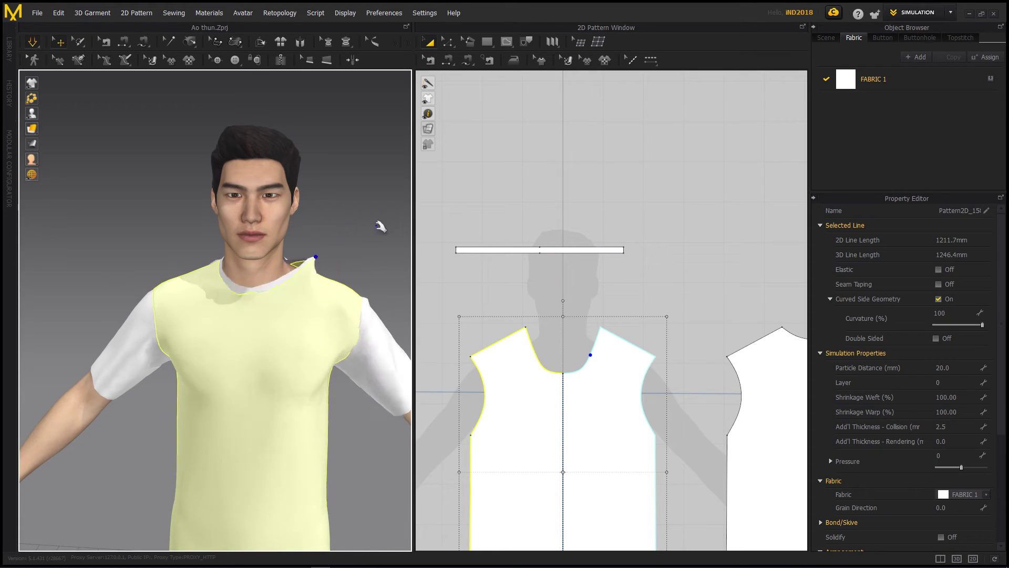
click(276, 279)
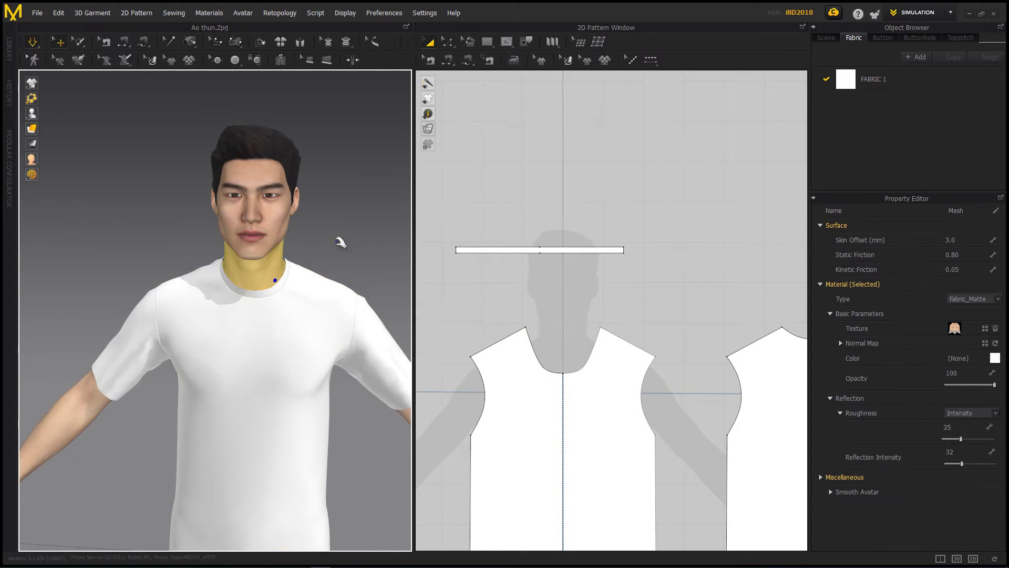
click(288, 296)
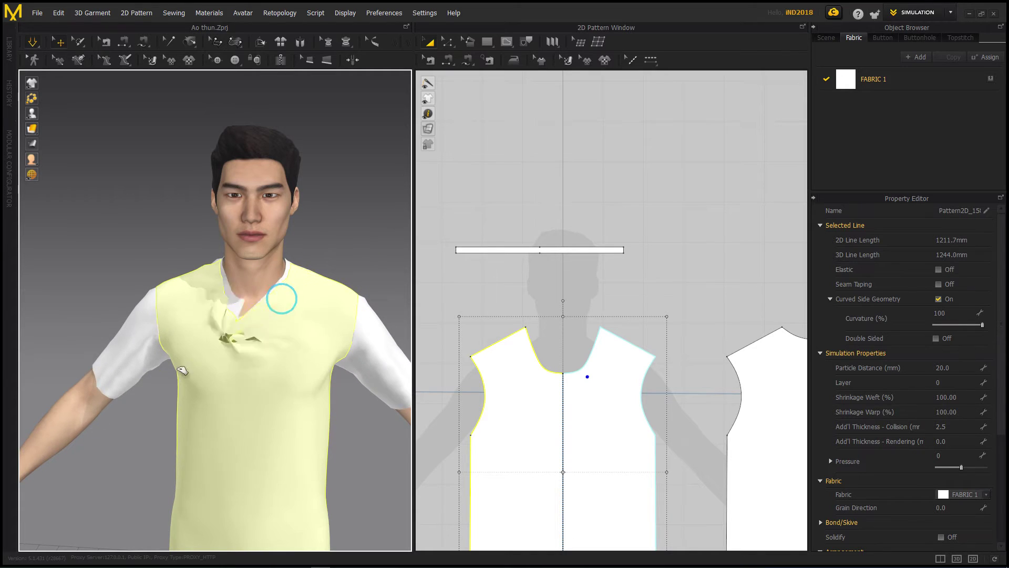
click(284, 339)
scroll(296, 381, down, 2)
scroll(296, 384, down, 3)
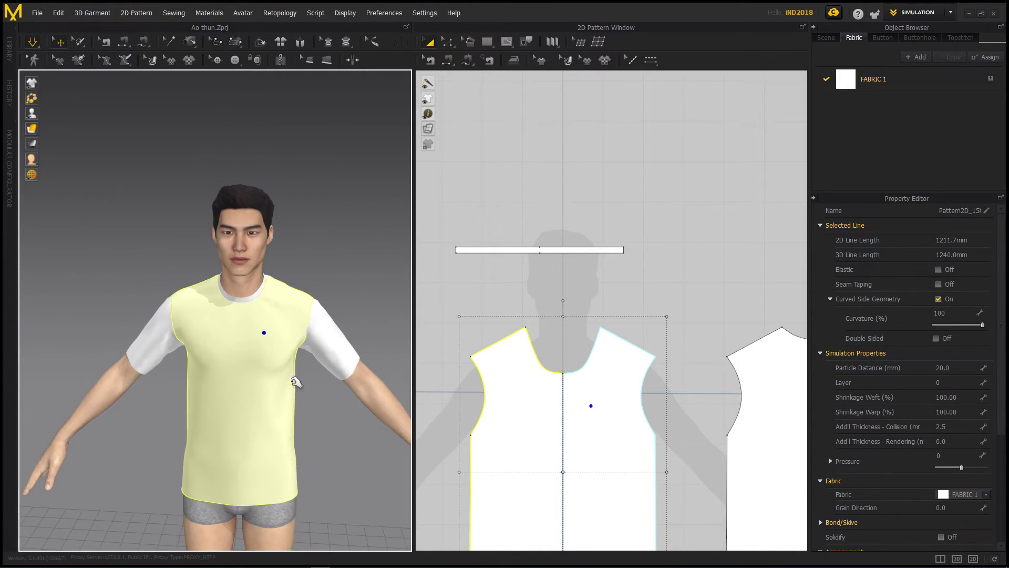
Zoom out to the full avatar and bring up the front panel's context menu.
click(344, 221)
scroll(279, 293, up, 1)
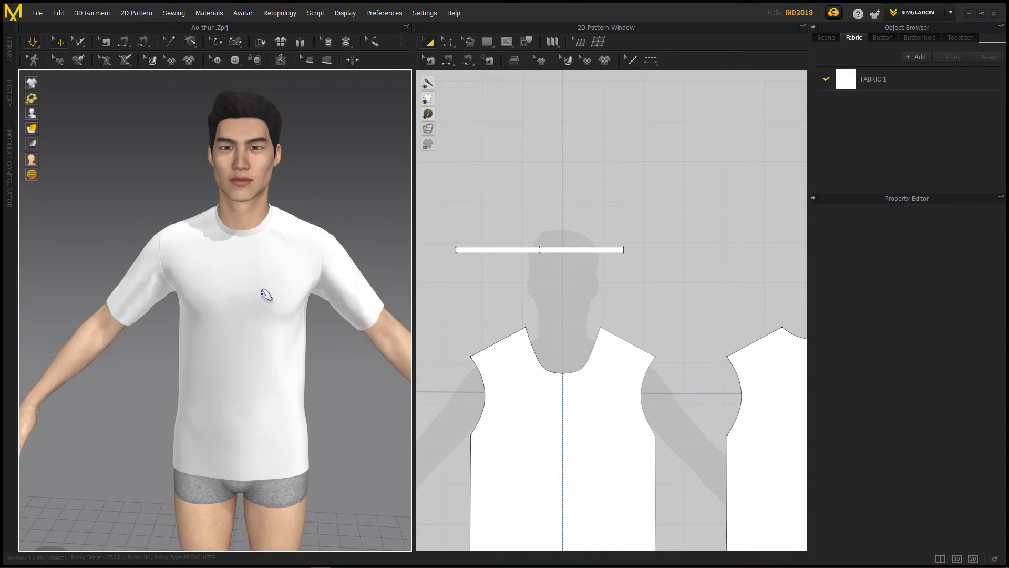
scroll(247, 305, up, 1)
scroll(254, 293, up, 1)
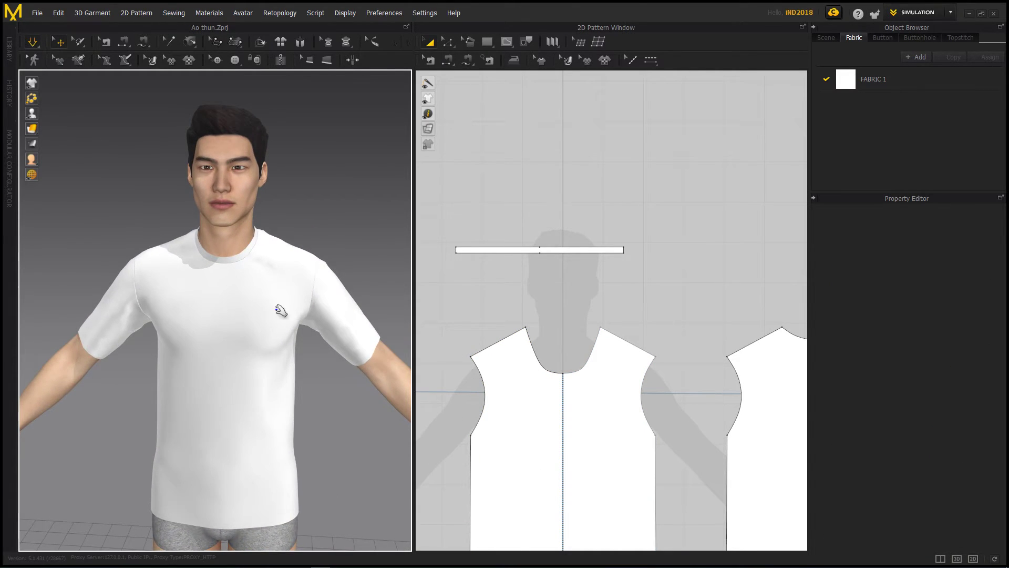
click(274, 270)
right_click(275, 270)
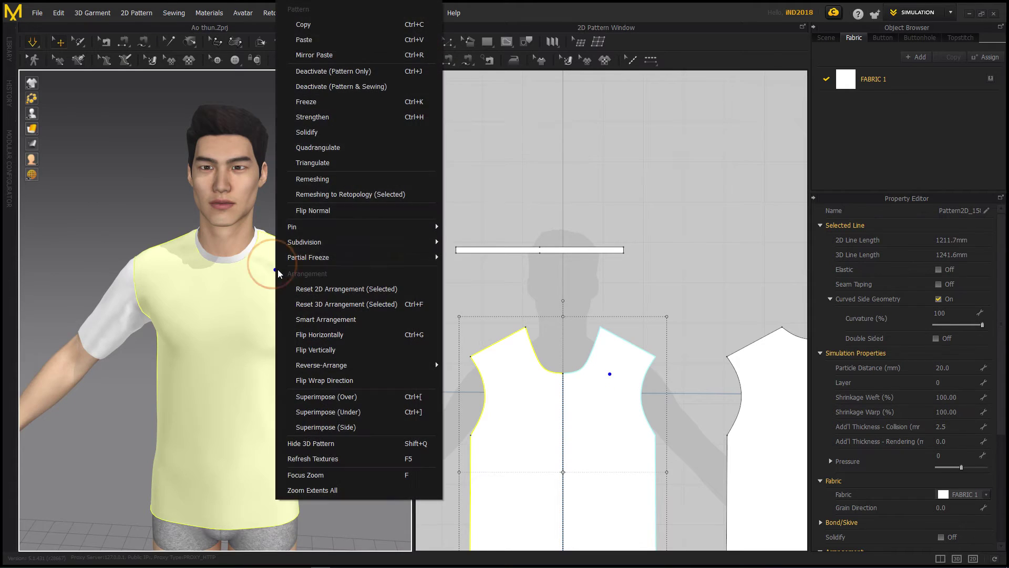
Strengthen the front panel and both sleeves.
click(314, 118)
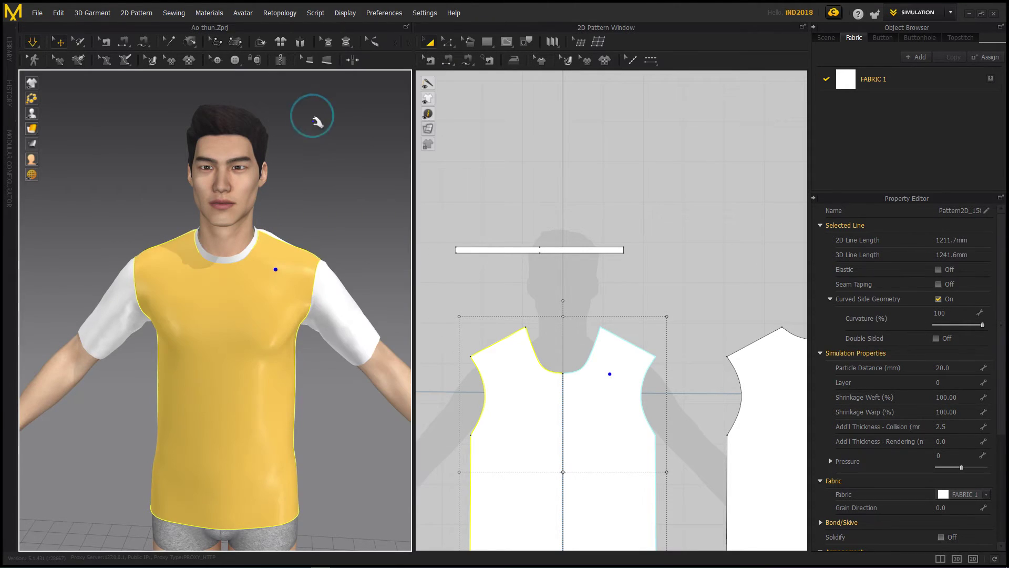
click(335, 297)
right_click(334, 296)
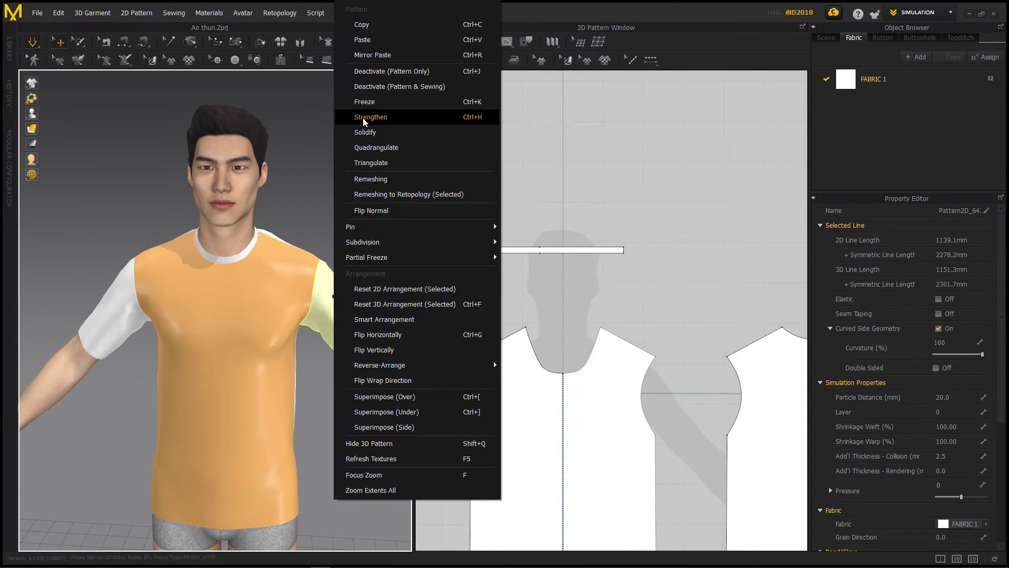
click(371, 117)
click(114, 312)
right_click(115, 312)
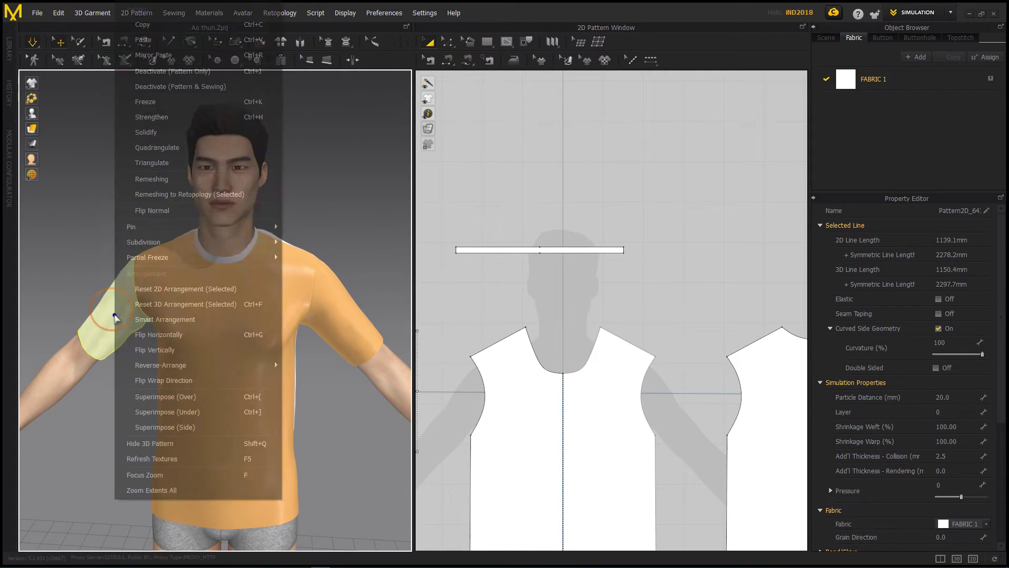
click(168, 129)
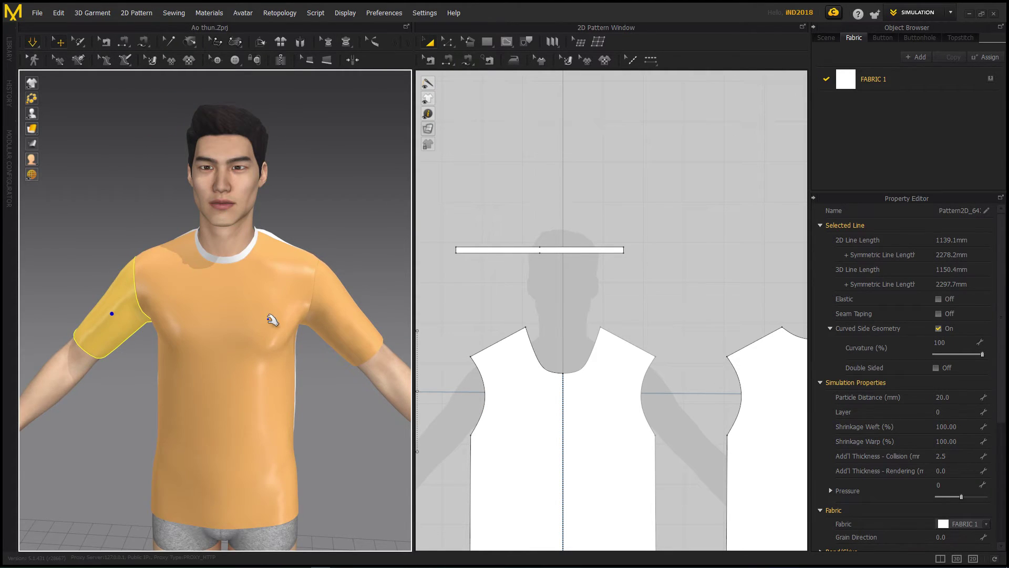
Strengthen the back panel from behind, then return to the front panel selected.
mouse_move(333, 248)
right_down()
mouse_move(140, 255)
mouse_move(301, 223)
right_up()
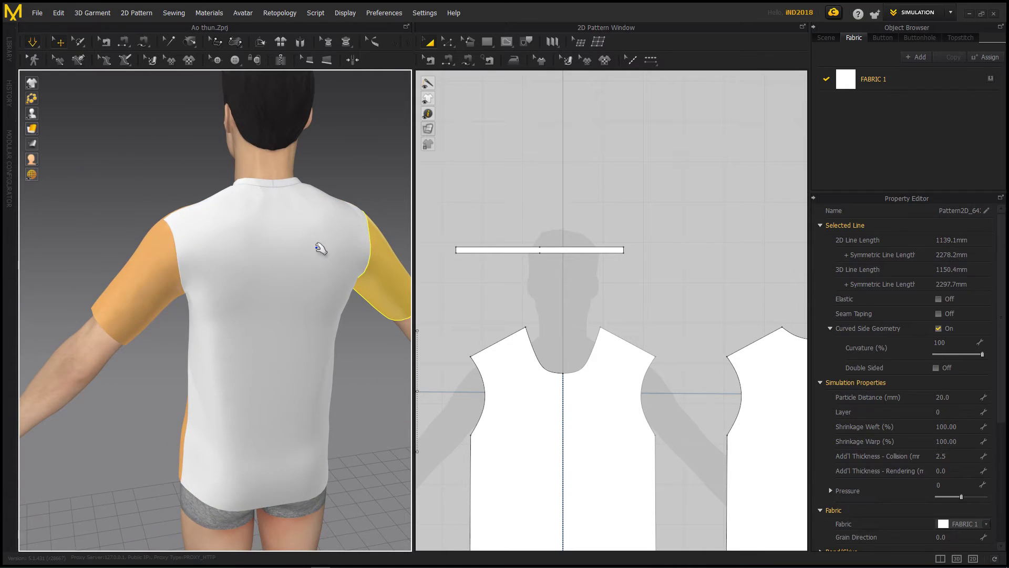
click(317, 247)
right_click(316, 247)
click(357, 117)
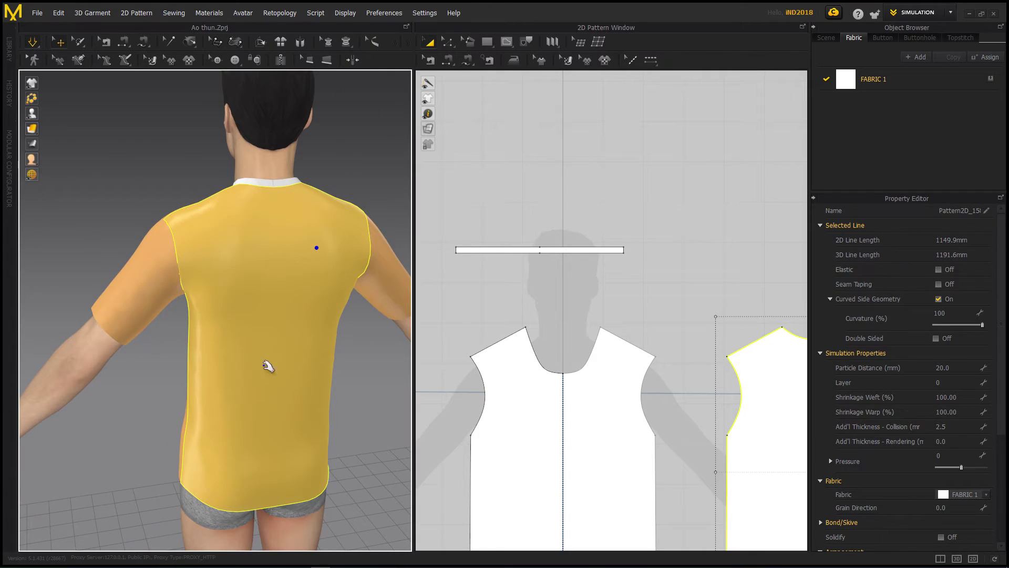
mouse_move(370, 360)
right_down()
mouse_move(486, 351)
mouse_move(180, 326)
mouse_move(163, 355)
mouse_move(259, 349)
mouse_move(169, 367)
right_up()
click(333, 361)
Pull the front panel and sleeve upward so the cloth settles over the shoulder.
drag(235, 348, 383, 421)
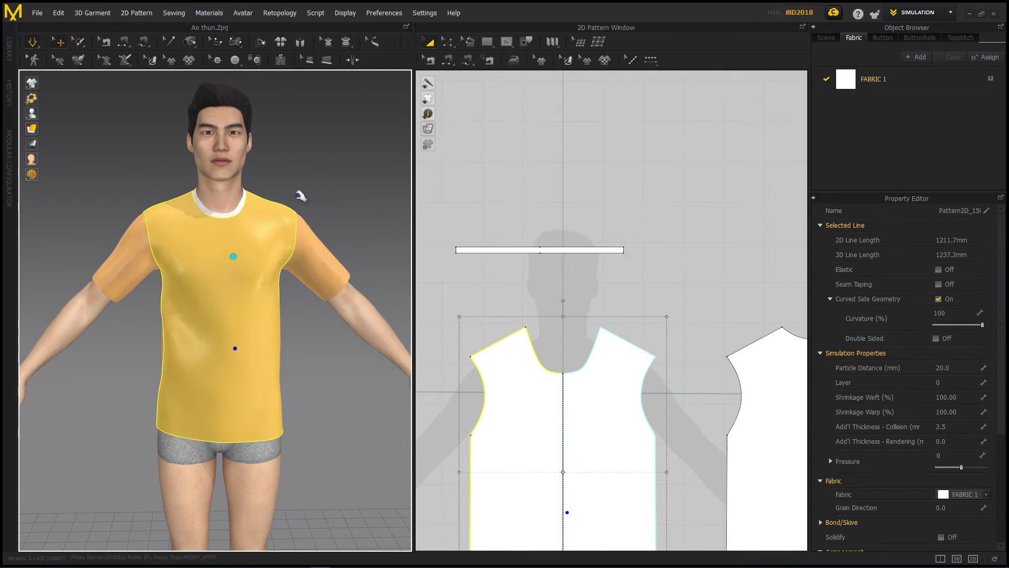
drag(261, 243, 462, 106)
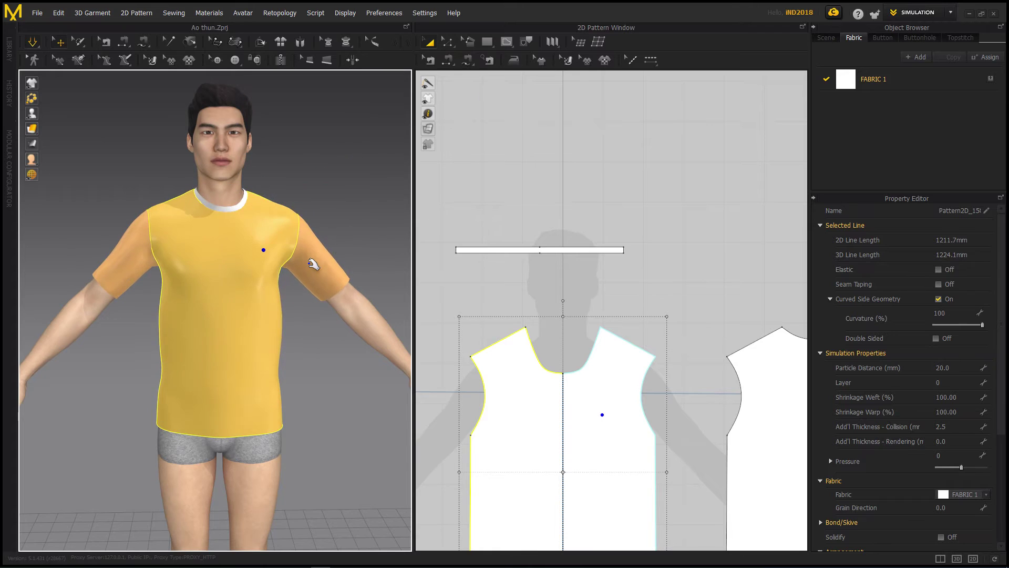
drag(314, 264, 300, 198)
click(276, 239)
click(310, 280)
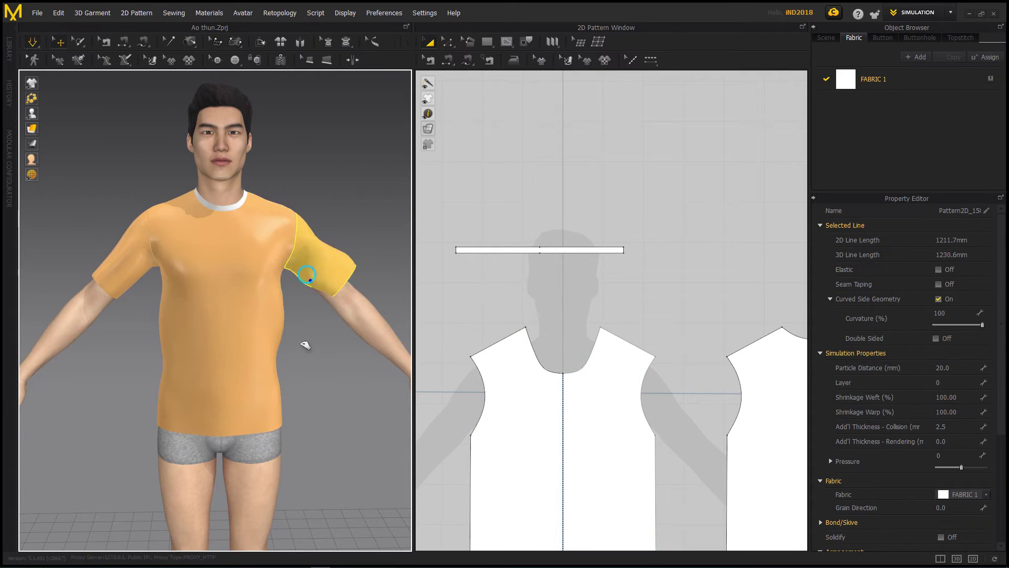
From the side and below, pull the sleeve down toward the armpit to reshape its drape.
right_drag(347, 247, 175, 198)
click(310, 278)
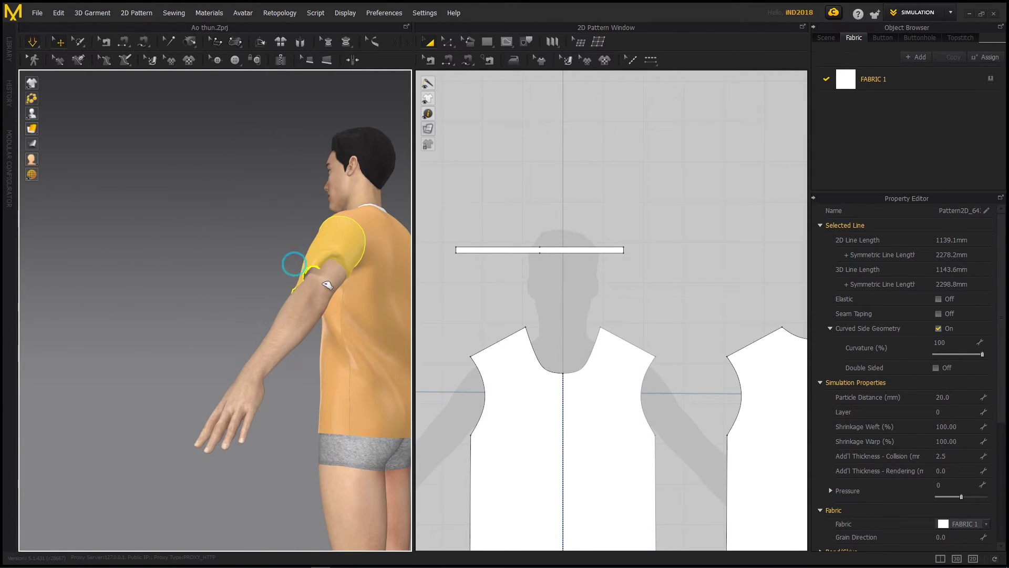
drag(319, 261, 448, 466)
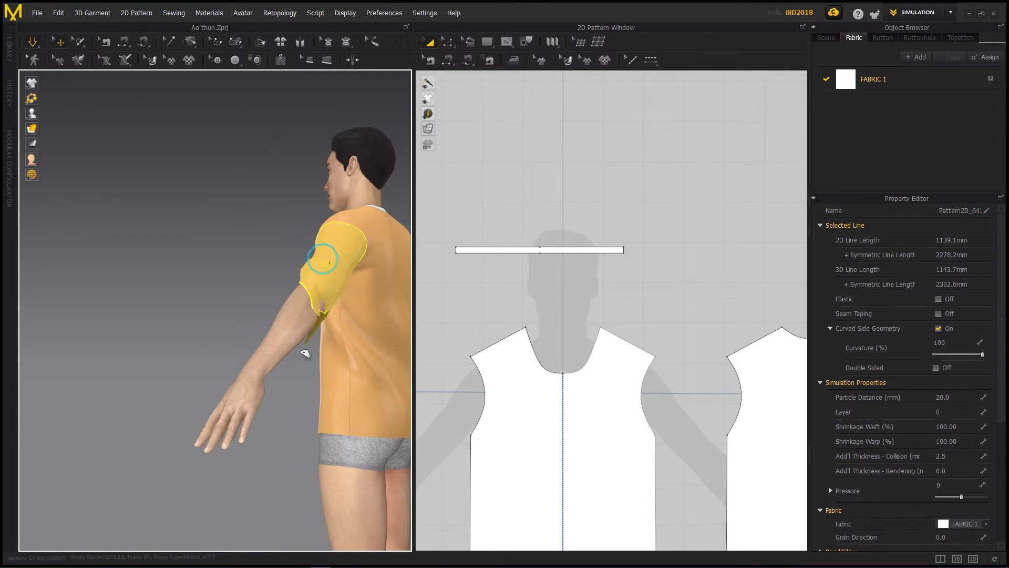
right_drag(245, 315, 332, 234)
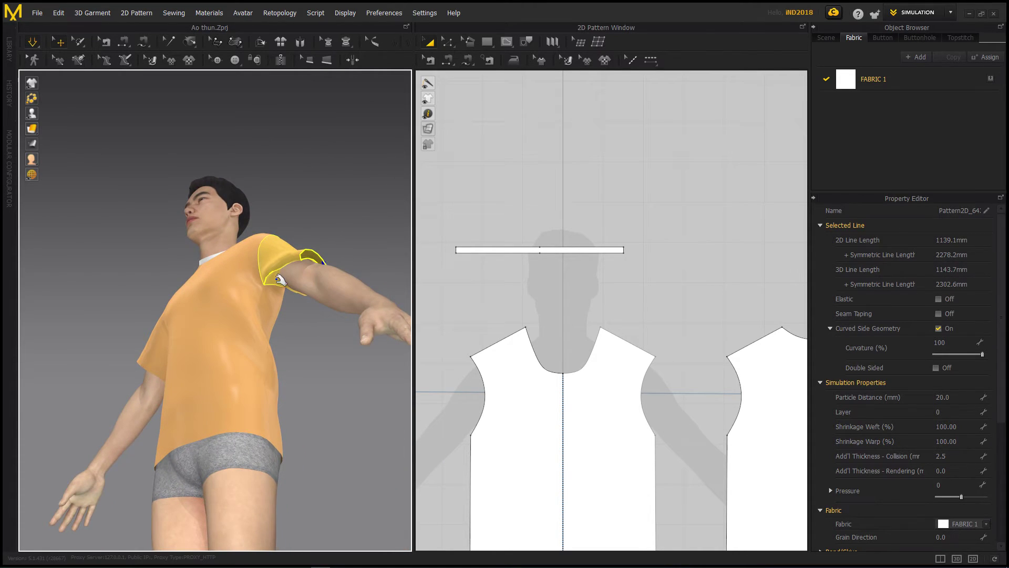
drag(286, 275, 365, 335)
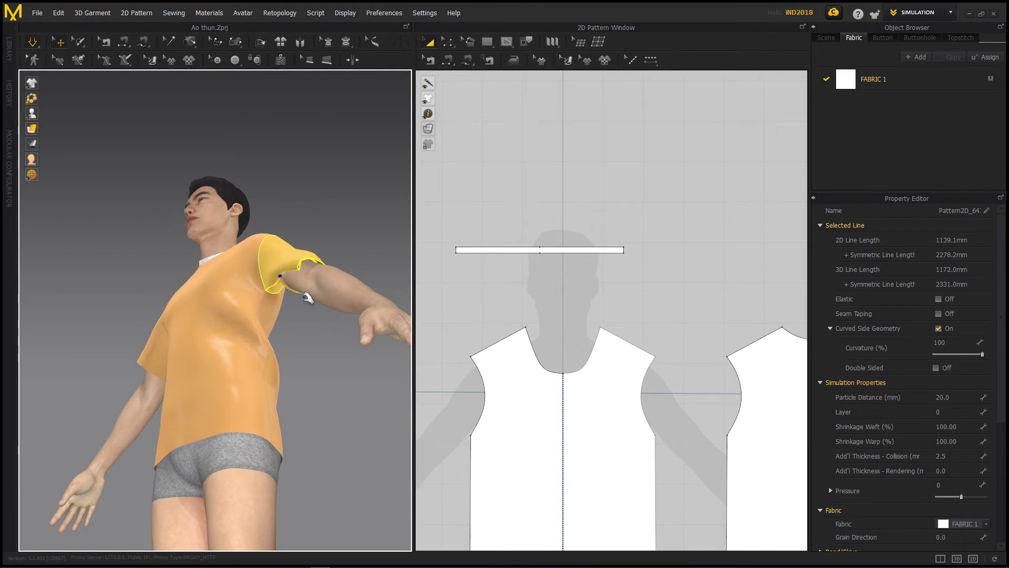
right_drag(305, 279, 308, 224)
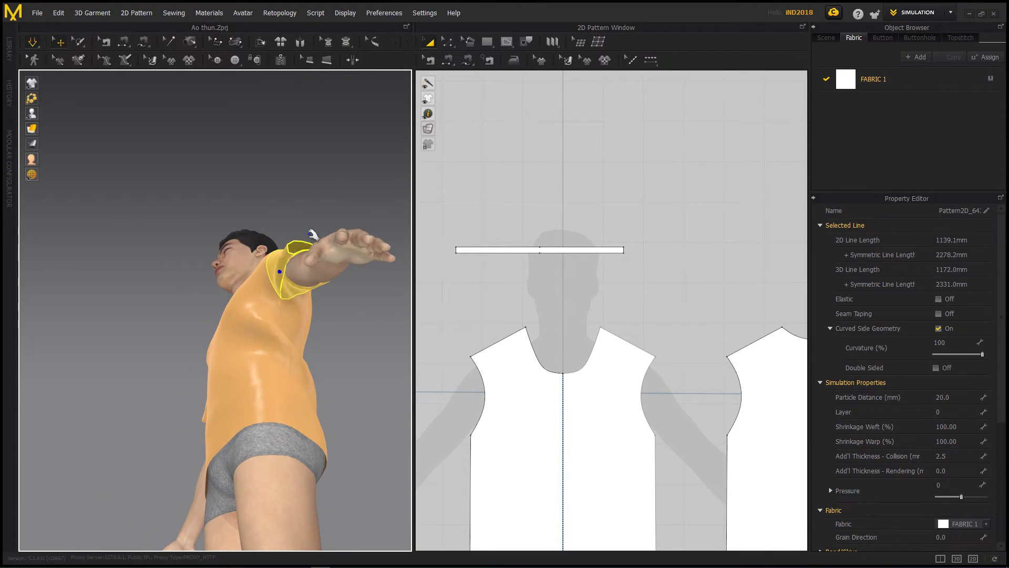
Check the front and back panels, then bring up the sleeve's context menu.
click(284, 263)
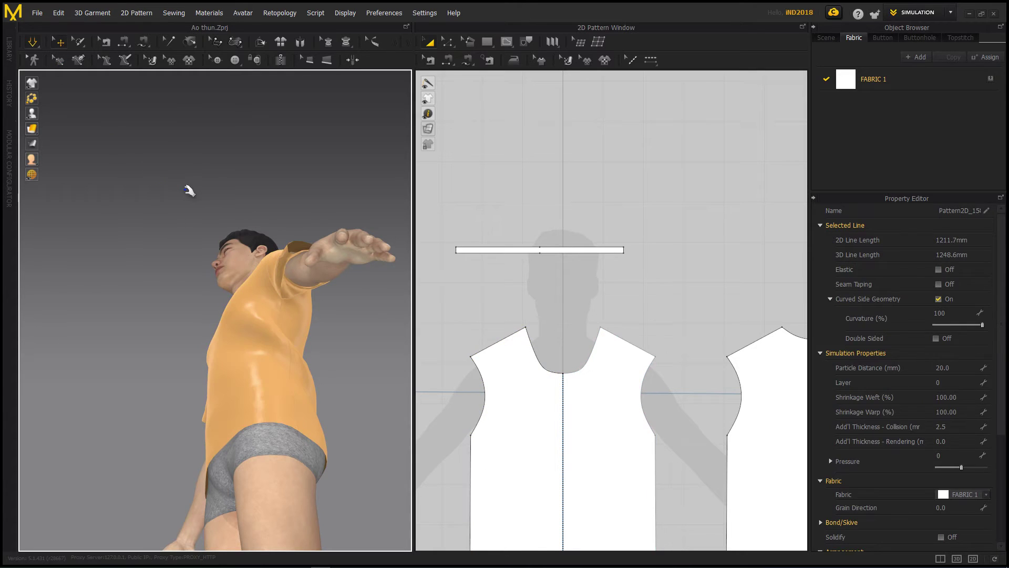
click(206, 204)
click(318, 221)
mouse_move(313, 205)
right_down()
mouse_move(345, 252)
mouse_move(297, 237)
right_up()
click(289, 260)
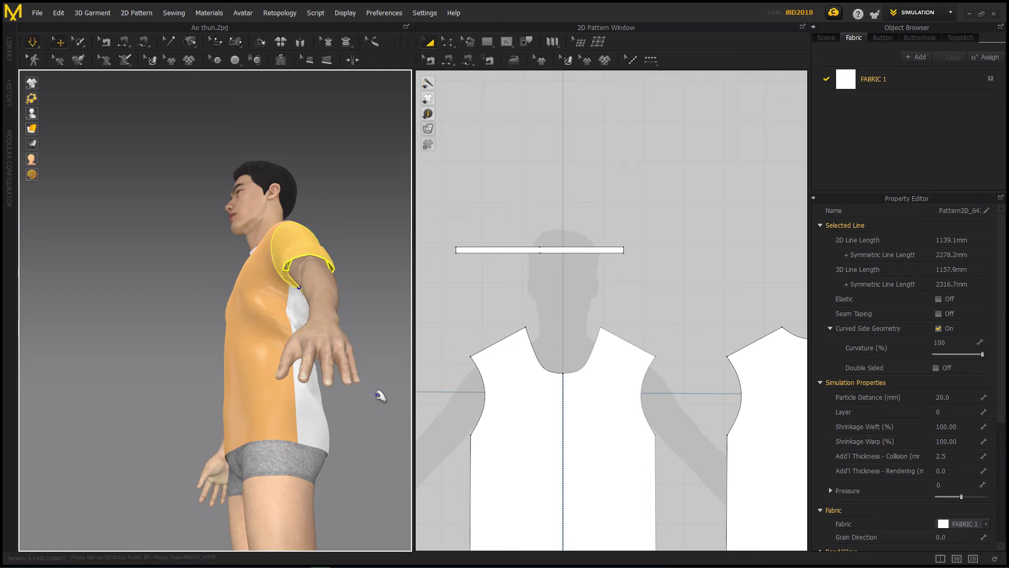
right_click(230, 333)
click(95, 242)
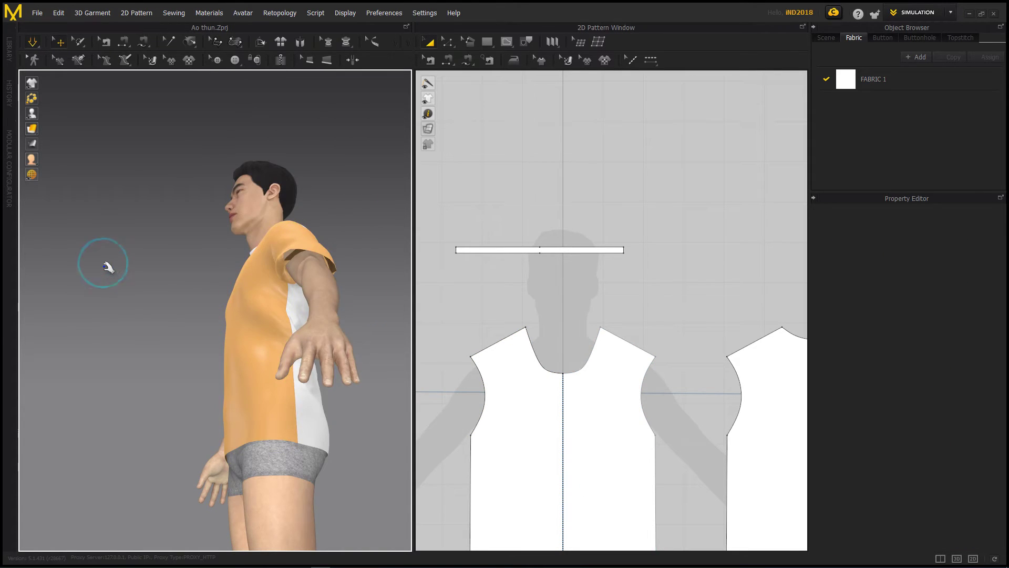
Unstrengthen the front body, left sleeve and right sleeve.
right_drag(95, 242, 263, 316)
right_click(273, 319)
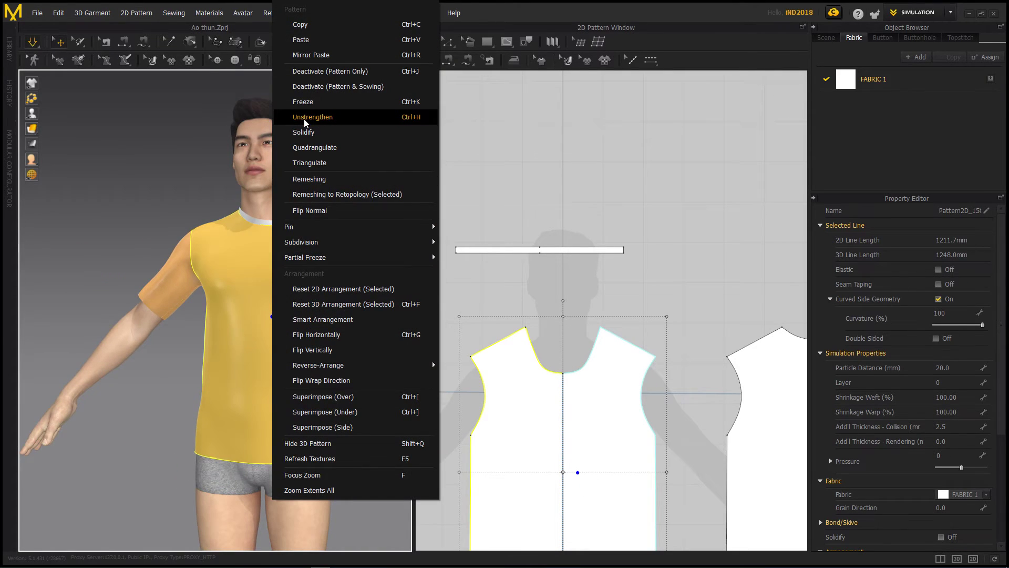
click(305, 119)
right_click(171, 264)
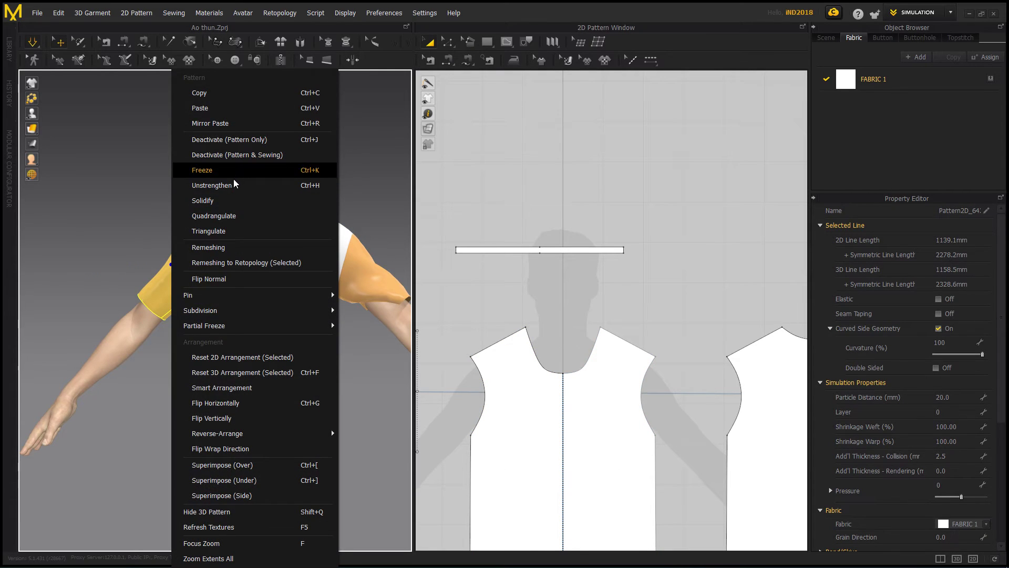
click(220, 181)
right_click(354, 264)
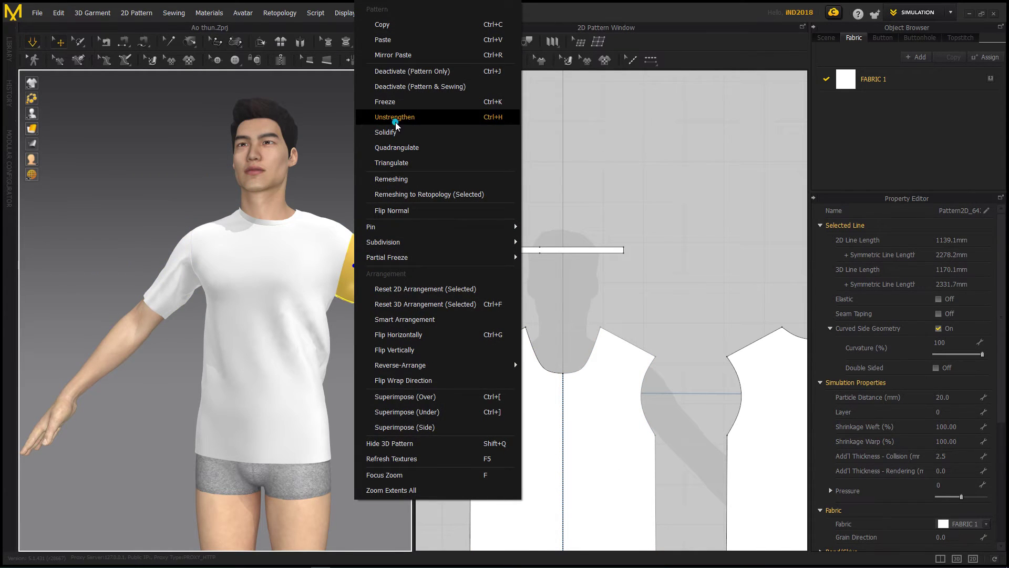
click(394, 117)
Orbit around the avatar to inspect the plain white shirt, then reset to the front view.
right_drag(368, 211, 197, 179)
click(250, 193)
mouse_move(236, 368)
right_down()
mouse_move(162, 259)
mouse_move(142, 273)
mouse_move(184, 370)
mouse_move(243, 299)
right_up()
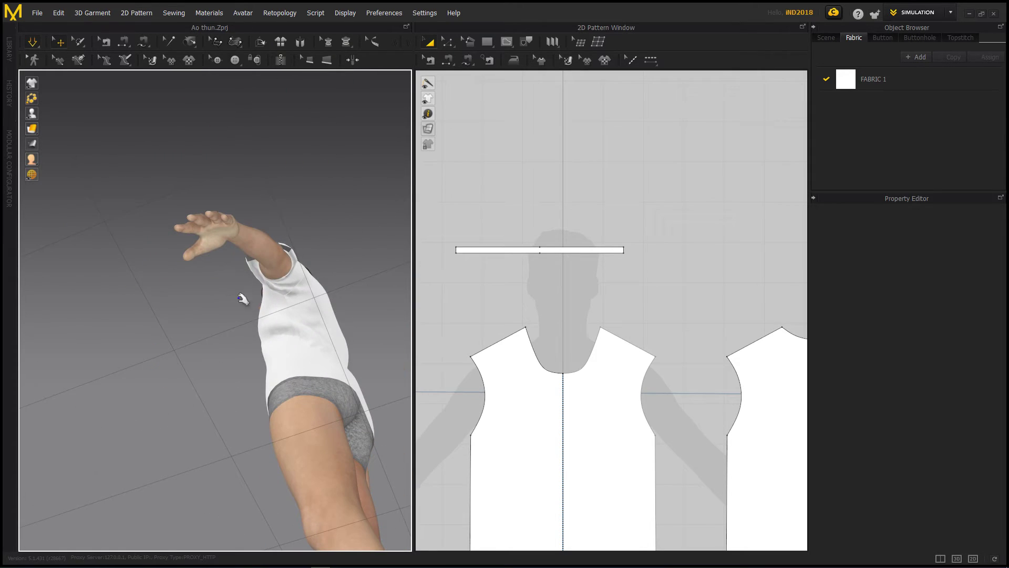
click(276, 274)
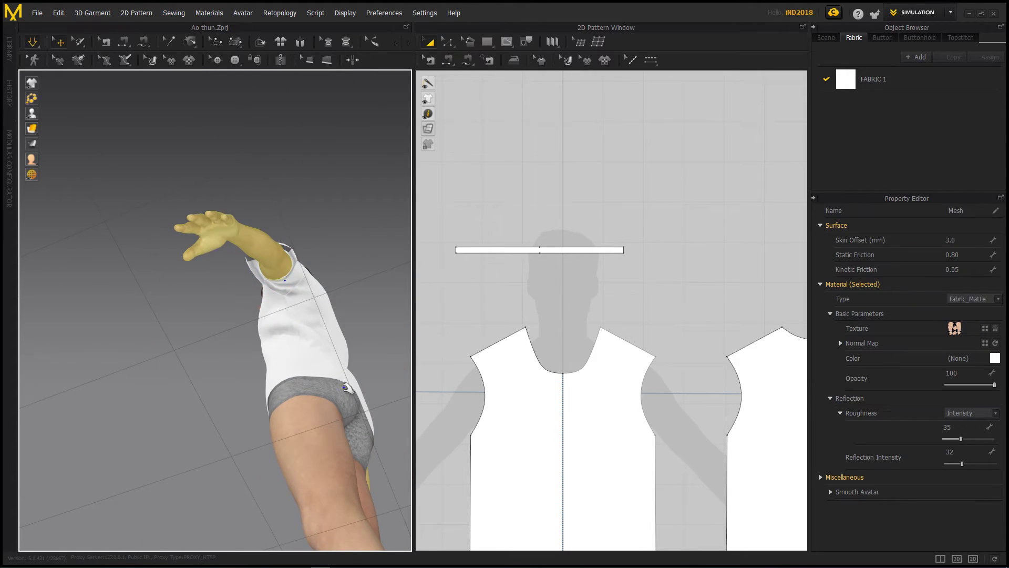
mouse_move(347, 388)
right_down()
mouse_move(316, 182)
mouse_move(297, 259)
right_up()
click(282, 281)
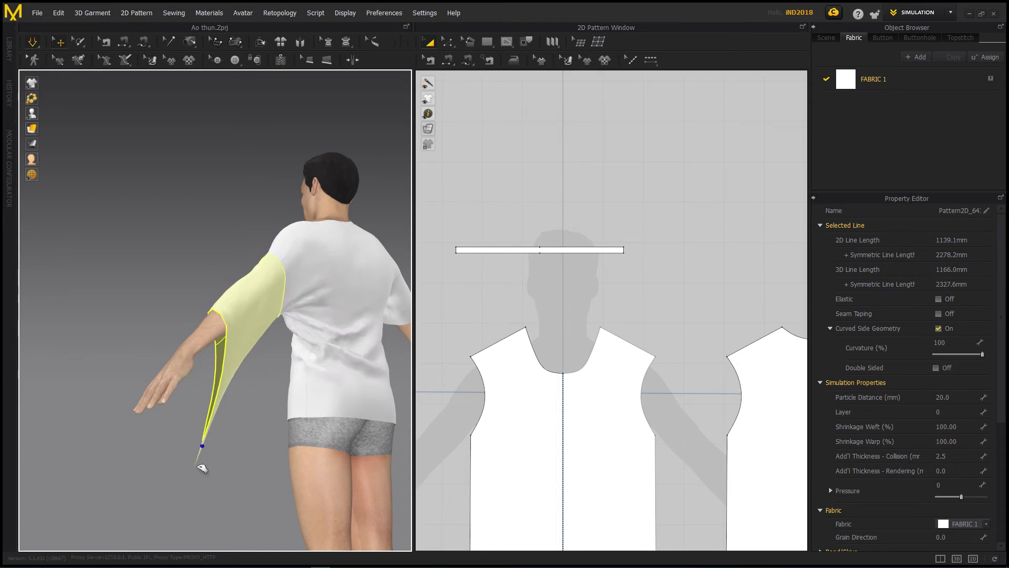
mouse_move(241, 218)
right_down()
mouse_move(323, 232)
mouse_move(205, 207)
right_up()
click(187, 194)
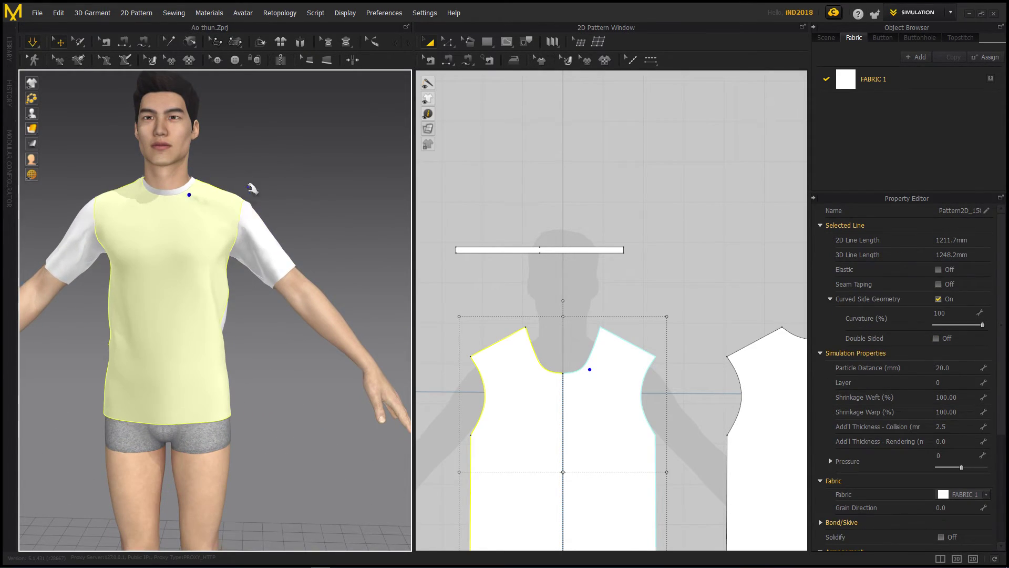
key(2)
click(363, 160)
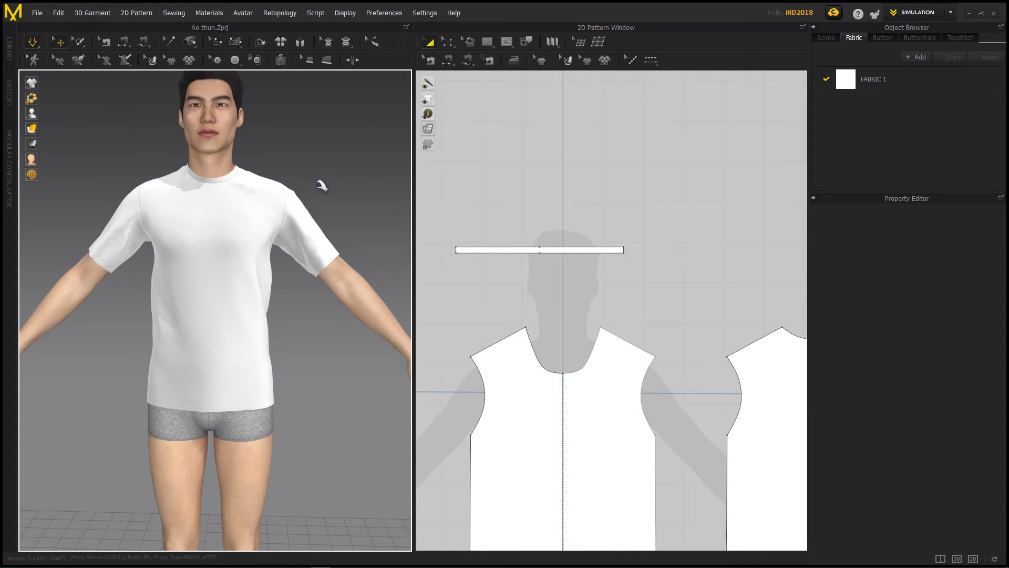
Zoom the 3D view in on the sleeve and pan the 2D pattern layout.
right_drag(321, 185, 318, 240)
scroll(341, 248, up, 3)
scroll(341, 248, up, 2)
middle_drag(299, 223, 251, 244)
scroll(267, 286, up, 2)
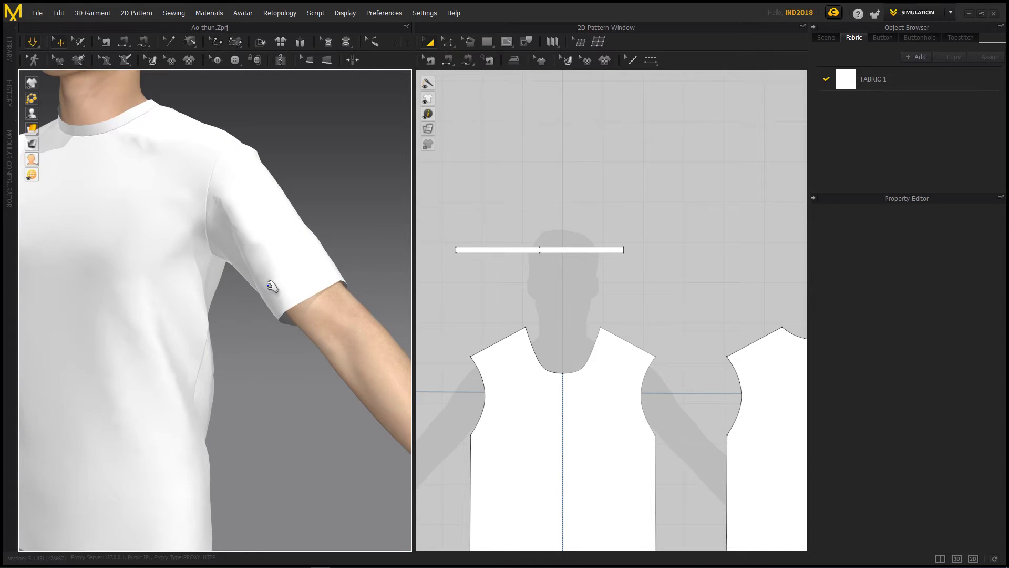
scroll(295, 284, up, 2)
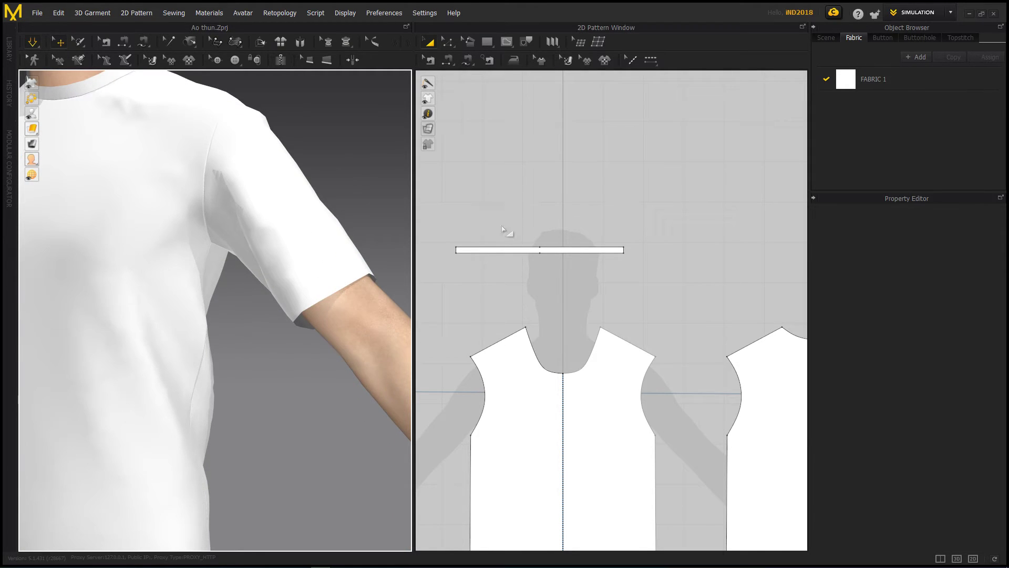
right_drag(597, 279, 562, 237)
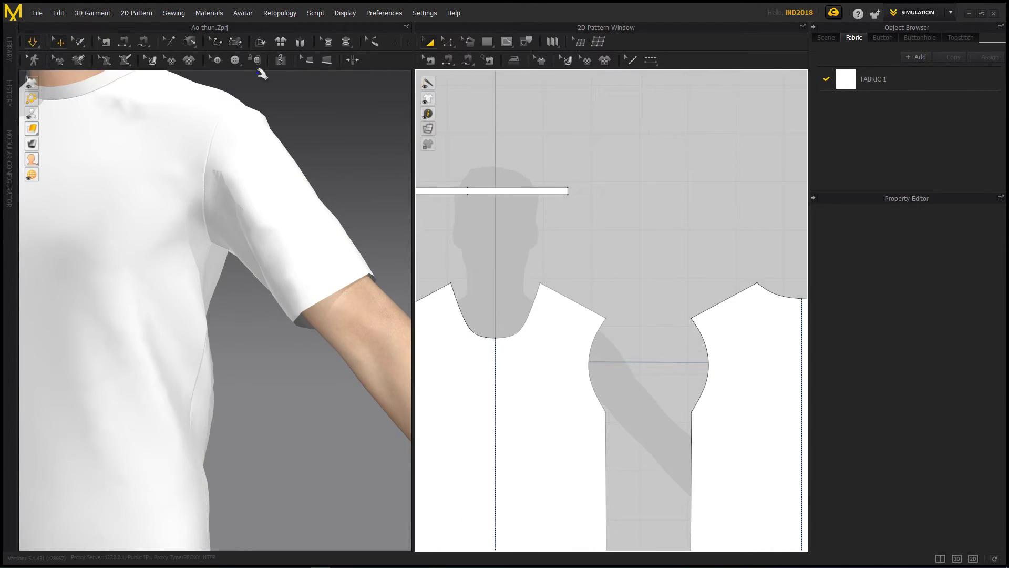
Activate 3D piping creation and show seam lines, aimed at the sleeve hem.
click(325, 61)
scroll(175, 97, down, 3)
scroll(255, 205, up, 3)
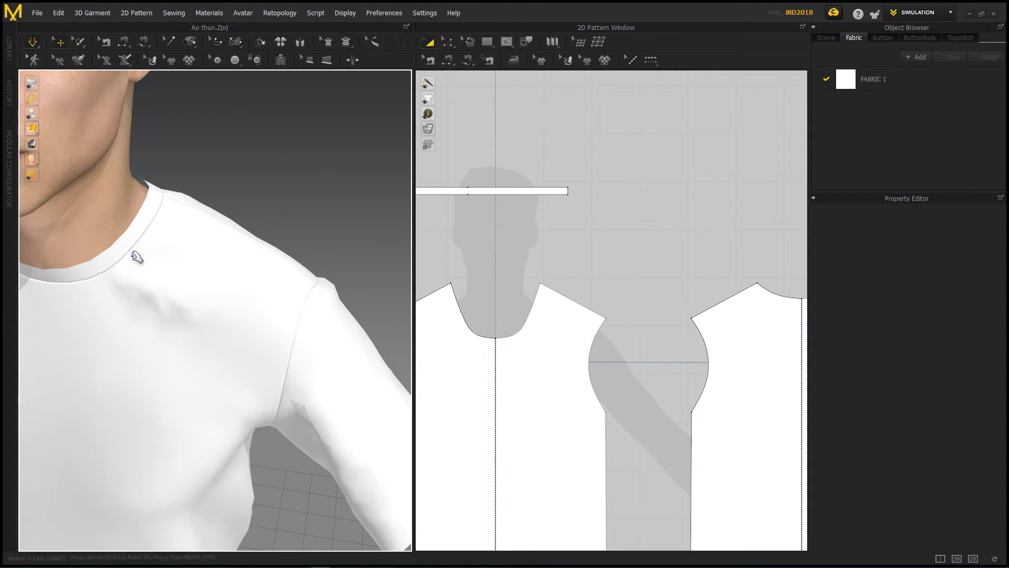
right_drag(139, 257, 90, 181)
scroll(327, 361, up, 2)
scroll(316, 336, down, 1)
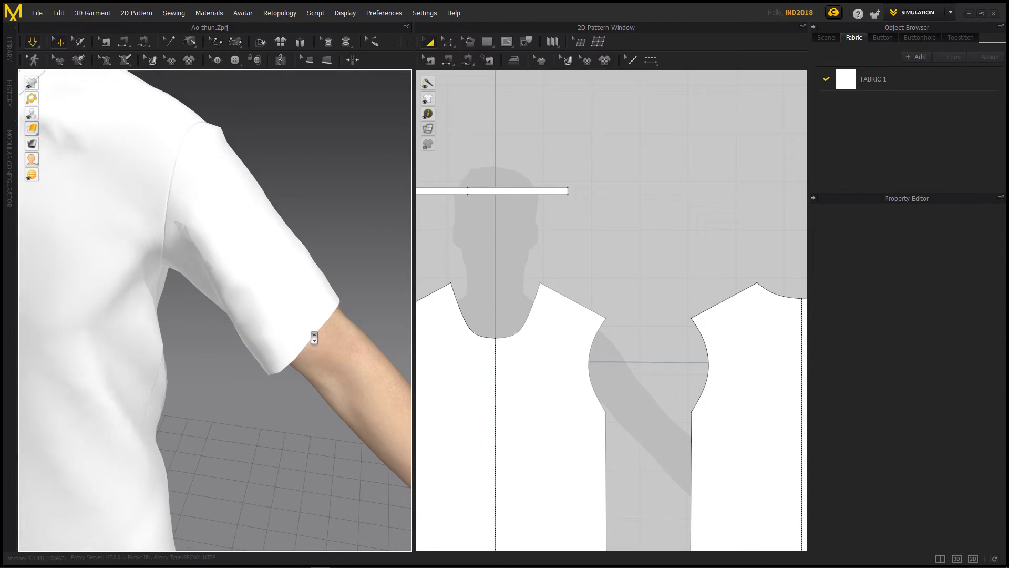
scroll(315, 337, up, 1)
scroll(315, 305, down, 2)
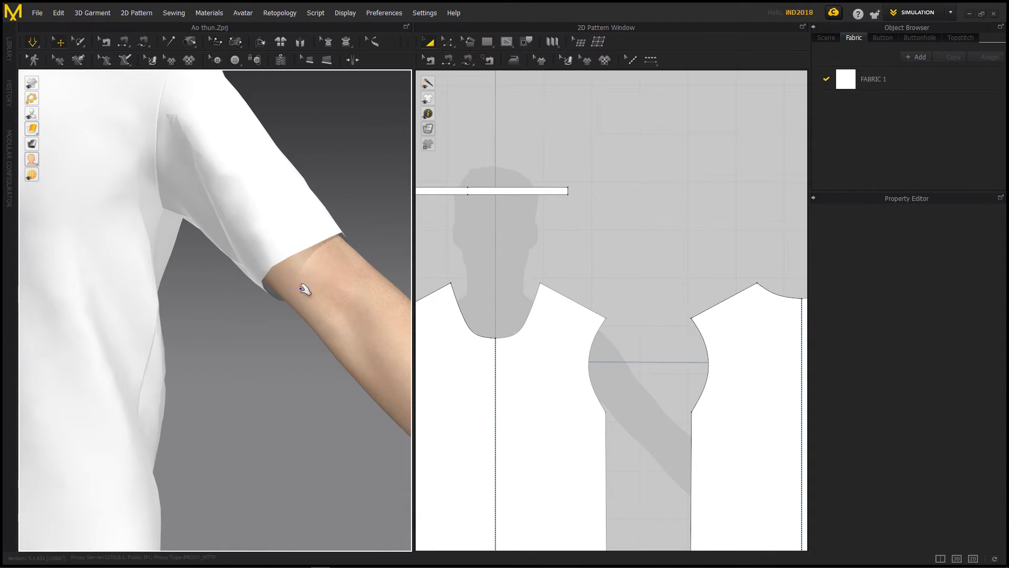
scroll(300, 284, down, 1)
click(327, 60)
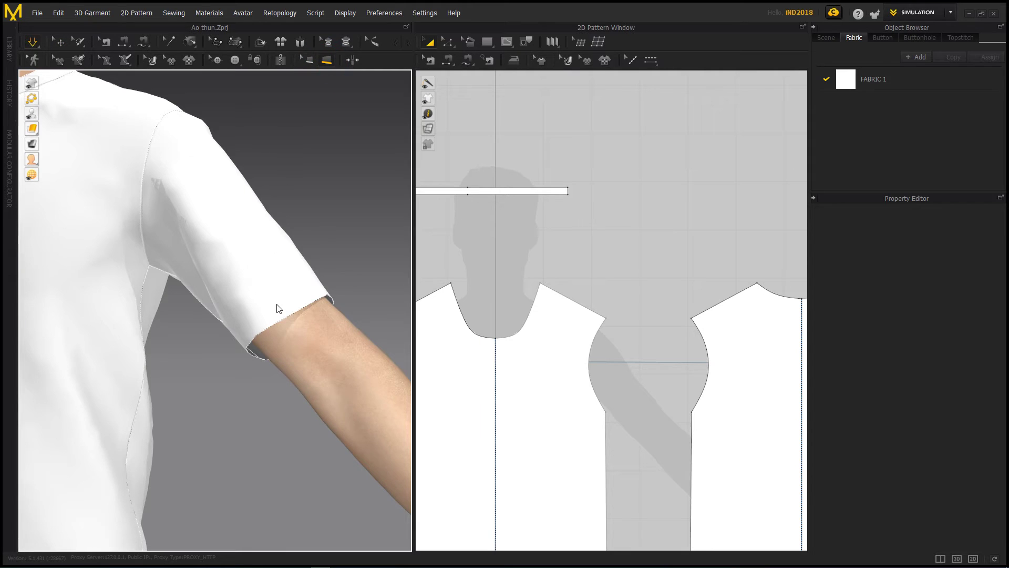
Orbit around the raised arm and complete the armhole piping loop.
right_drag(258, 341, 140, 288)
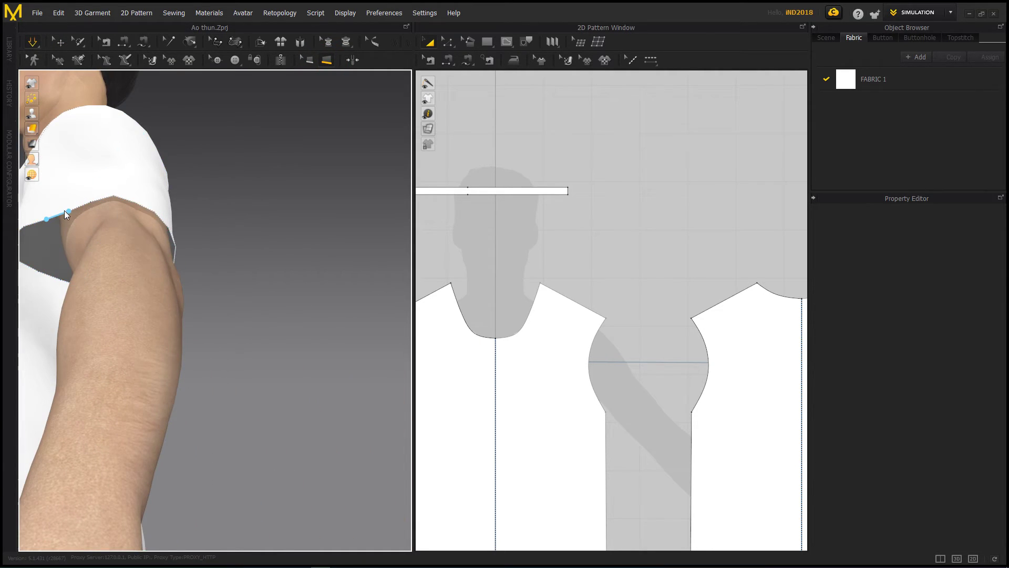
mouse_move(127, 252)
right_down()
mouse_move(117, 205)
mouse_move(137, 220)
mouse_move(98, 216)
mouse_move(292, 300)
mouse_move(267, 307)
right_up()
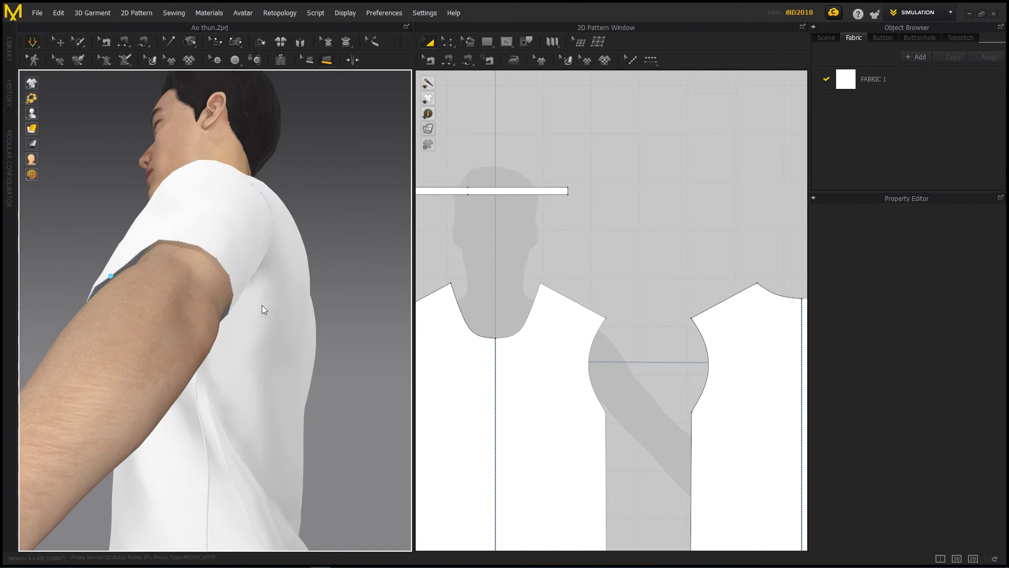
mouse_move(229, 309)
right_down()
mouse_move(278, 256)
mouse_move(291, 331)
right_up()
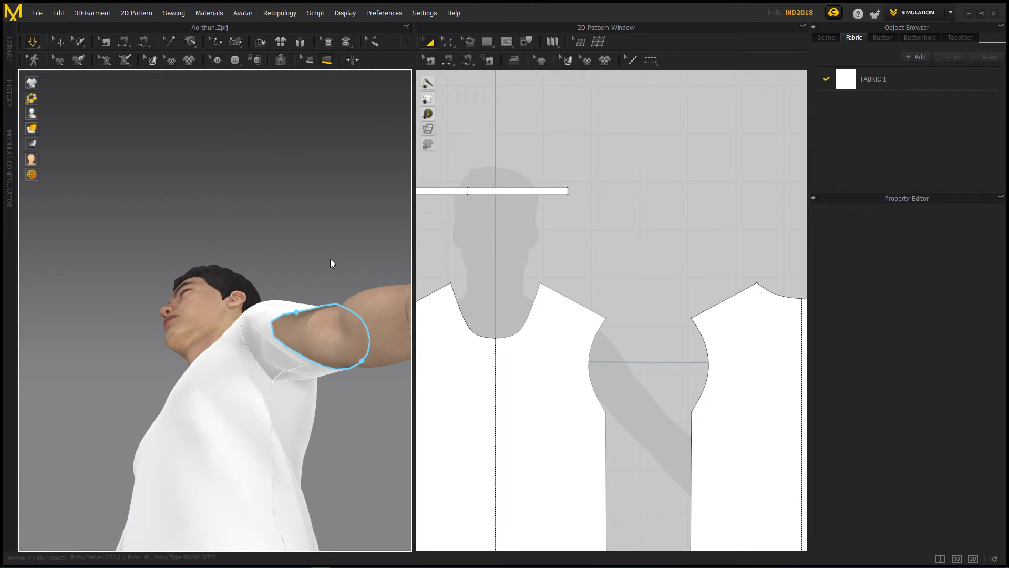
key(Return)
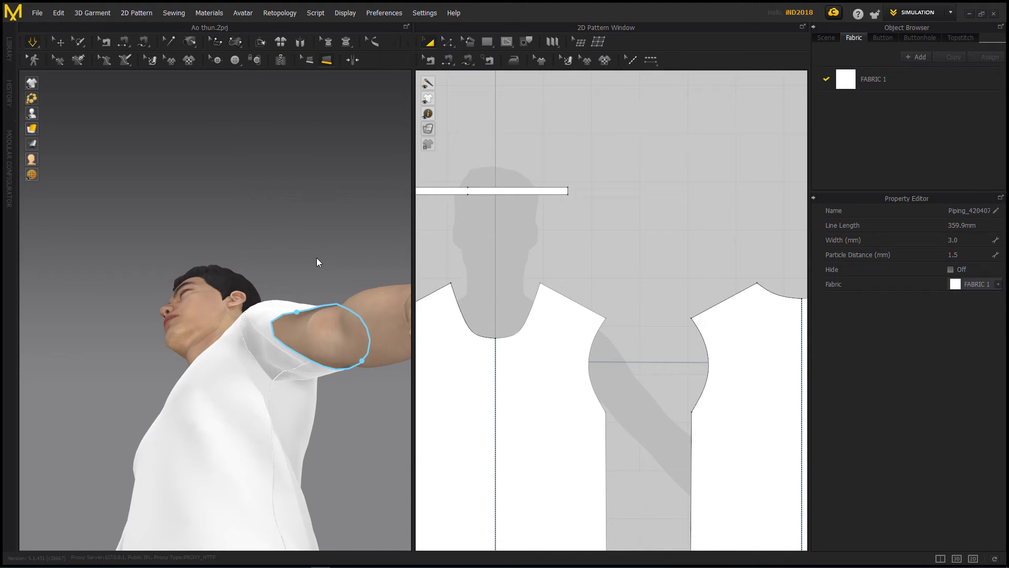
click(313, 268)
Orbit and zoom around the shirt to inspect the left sleeve from several angles.
mouse_move(314, 269)
right_down()
mouse_move(334, 323)
mouse_move(173, 307)
right_up()
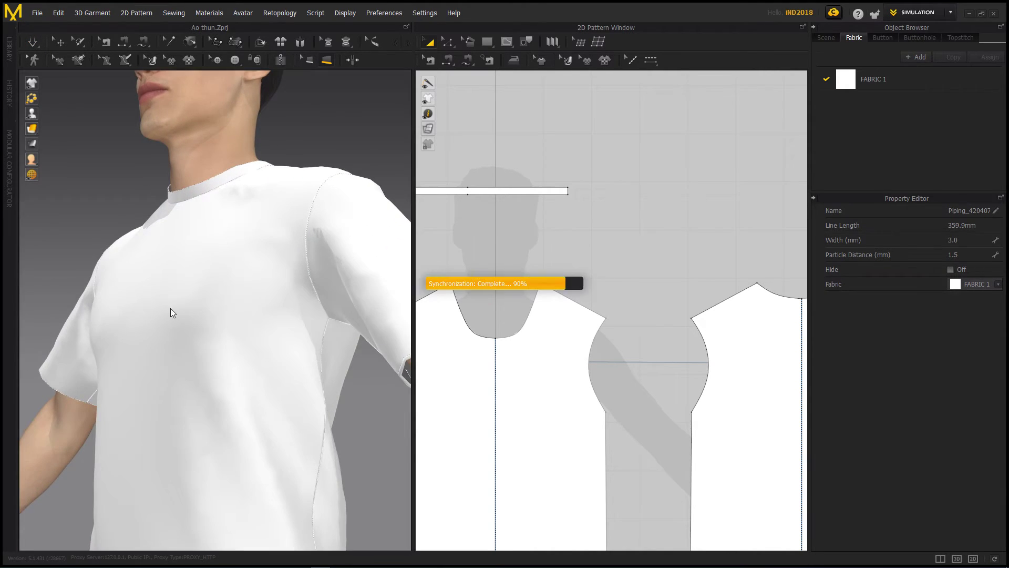
mouse_move(322, 275)
right_down()
mouse_move(209, 282)
mouse_move(293, 342)
mouse_move(316, 392)
right_up()
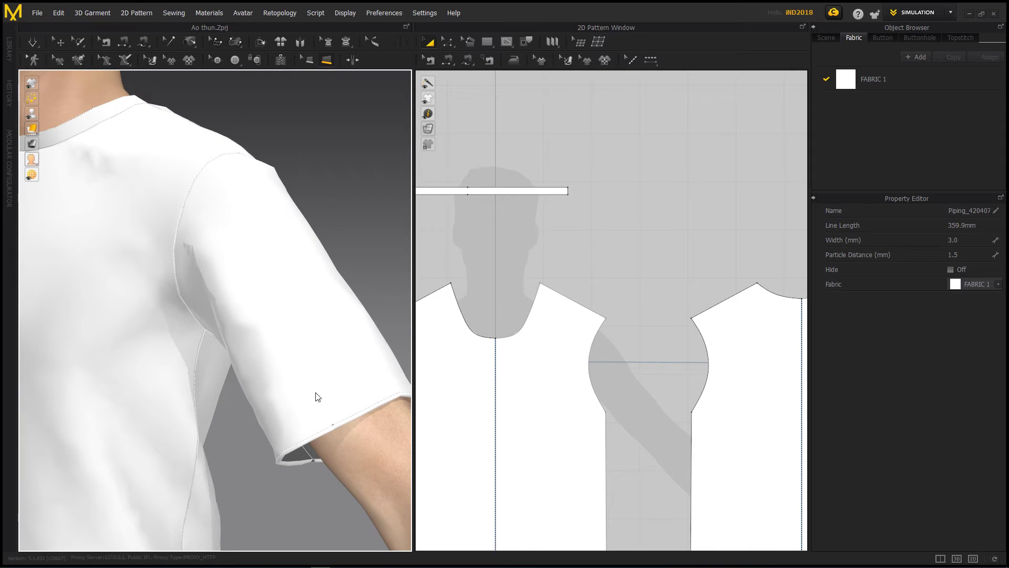
scroll(348, 435, up, 2)
scroll(244, 291, up, 3)
scroll(273, 348, up, 2)
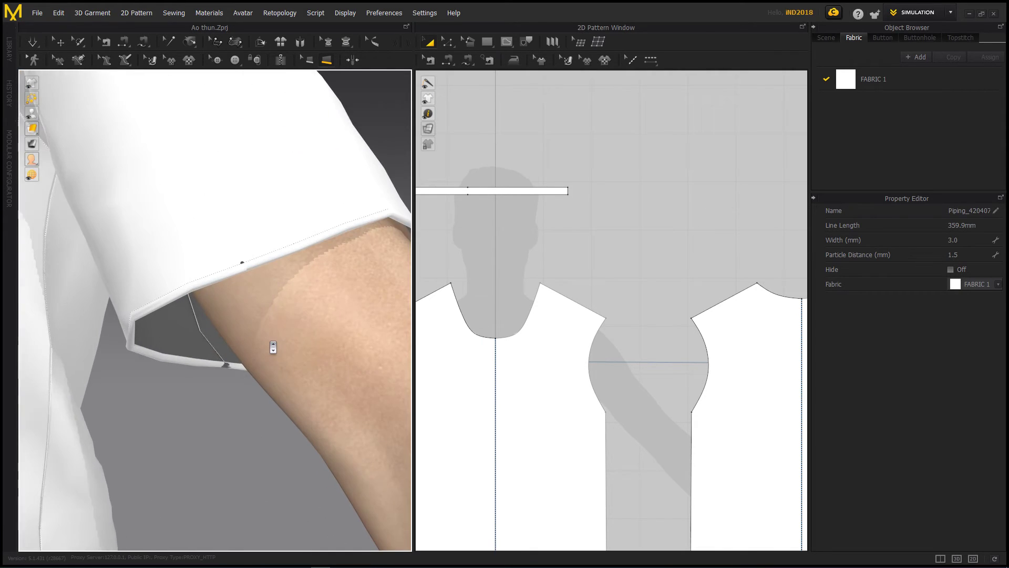
scroll(273, 347, up, 2)
scroll(265, 347, up, 2)
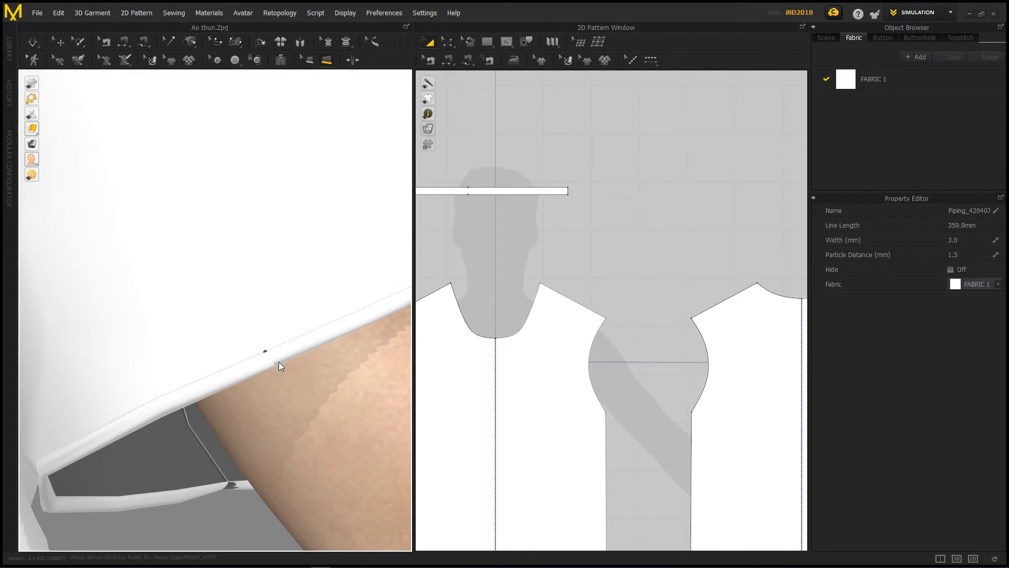
scroll(279, 364, down, 1)
scroll(309, 386, down, 2)
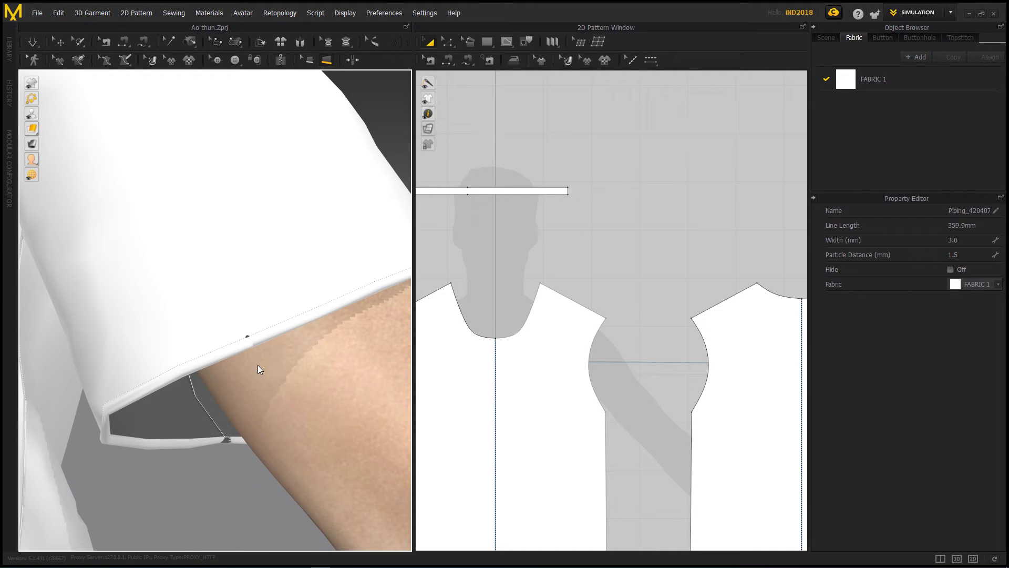
scroll(263, 367, down, 3)
scroll(280, 372, up, 2)
scroll(260, 381, up, 2)
scroll(260, 380, down, 2)
scroll(283, 372, down, 1)
scroll(315, 377, up, 1)
scroll(298, 376, up, 1)
scroll(277, 394, down, 2)
scroll(161, 417, down, 1)
right_drag(161, 417, 387, 408)
scroll(237, 379, up, 1)
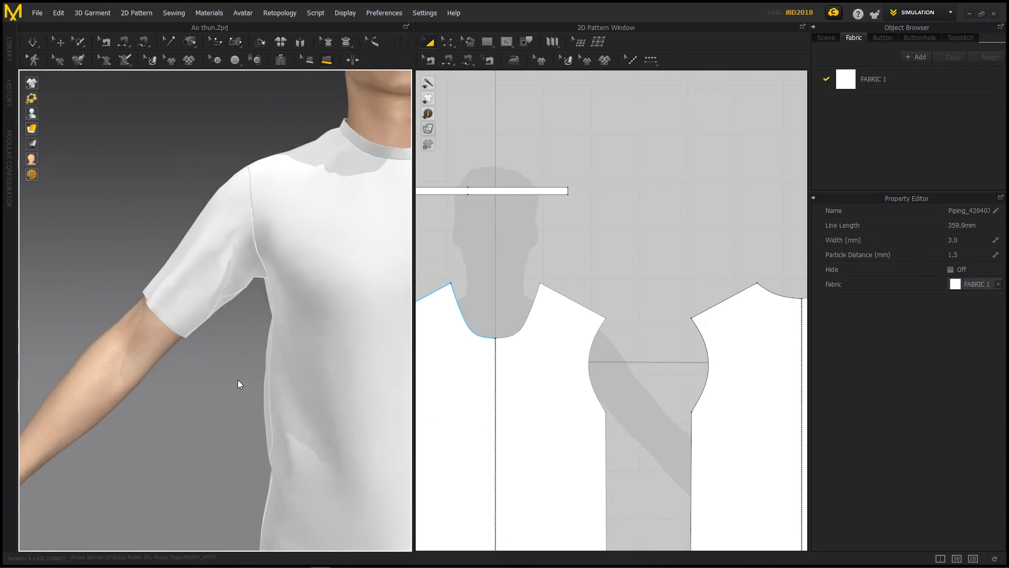
scroll(237, 379, down, 2)
mouse_move(265, 353)
right_down()
mouse_move(280, 358)
mouse_move(186, 329)
mouse_move(360, 79)
right_up()
scroll(281, 358, up, 2)
Draw a 3 mm piping loop around the sleeve cuff hem.
click(327, 60)
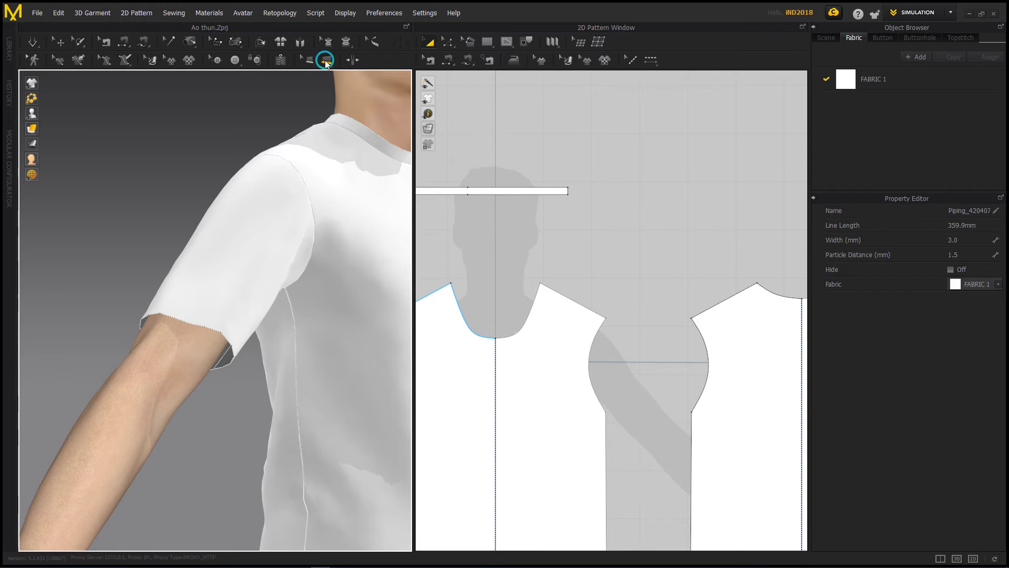
click(161, 313)
mouse_move(242, 344)
right_down()
mouse_move(310, 300)
mouse_move(281, 290)
mouse_move(278, 277)
right_up()
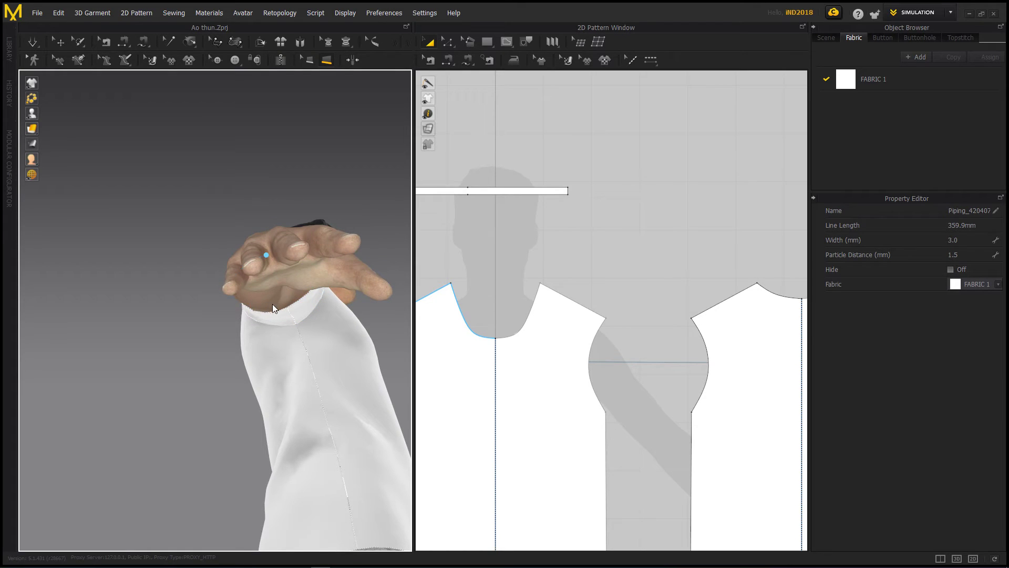
click(287, 307)
mouse_move(244, 297)
right_down()
mouse_move(274, 339)
mouse_move(250, 340)
mouse_move(285, 271)
mouse_move(310, 292)
mouse_move(250, 354)
right_up()
click(311, 234)
Zoom and orbit around the cuff to inspect the 359.9 mm-long piping.
scroll(257, 341, down, 2)
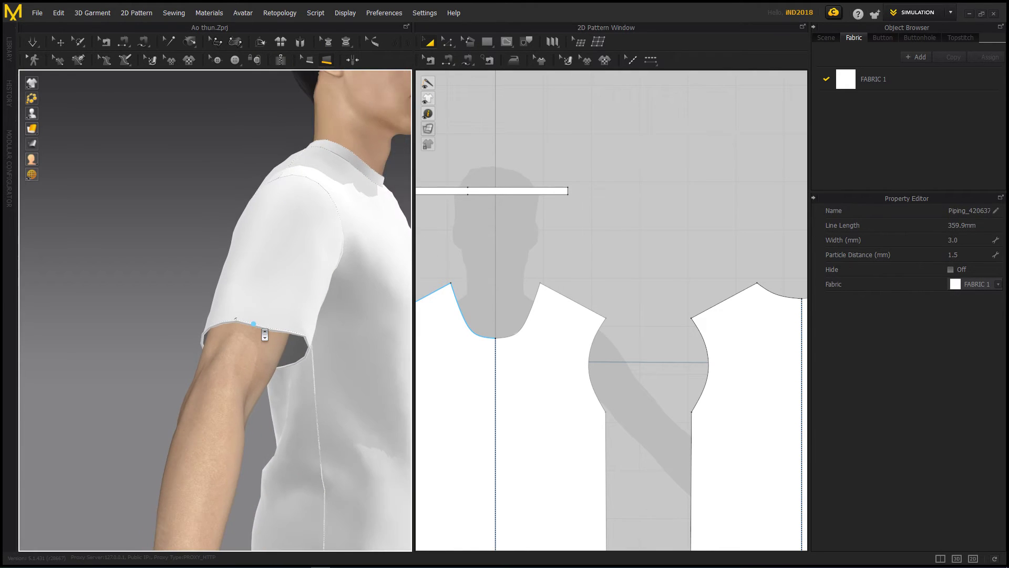
scroll(265, 333, up, 3)
scroll(268, 333, up, 3)
scroll(247, 315, up, 3)
scroll(237, 308, down, 3)
mouse_move(250, 321)
right_down()
mouse_move(211, 376)
mouse_move(234, 363)
right_up()
scroll(232, 364, up, 5)
scroll(232, 363, down, 5)
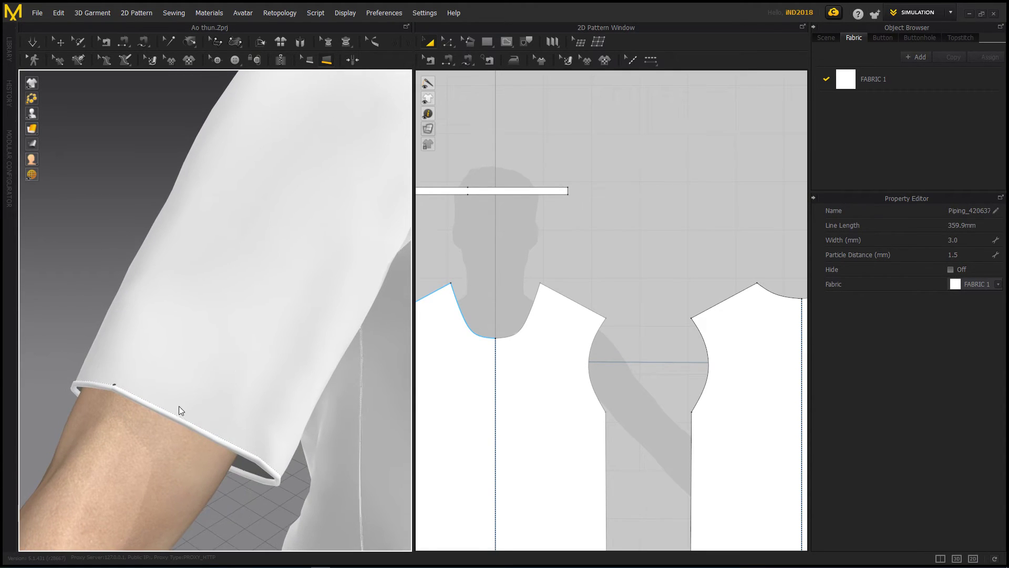
scroll(175, 389, up, 2)
scroll(166, 414, down, 3)
scroll(165, 414, up, 1)
scroll(165, 414, up, 5)
scroll(156, 431, down, 5)
right_drag(171, 328, 194, 319)
scroll(185, 281, up, 1)
scroll(185, 281, up, 1)
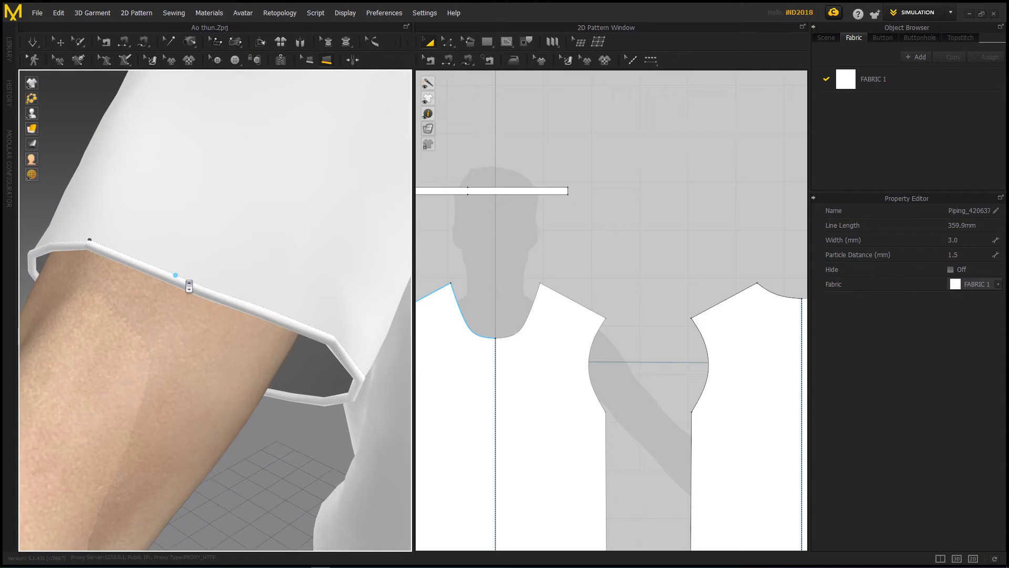
right_drag(185, 282, 192, 293)
scroll(223, 322, up, 2)
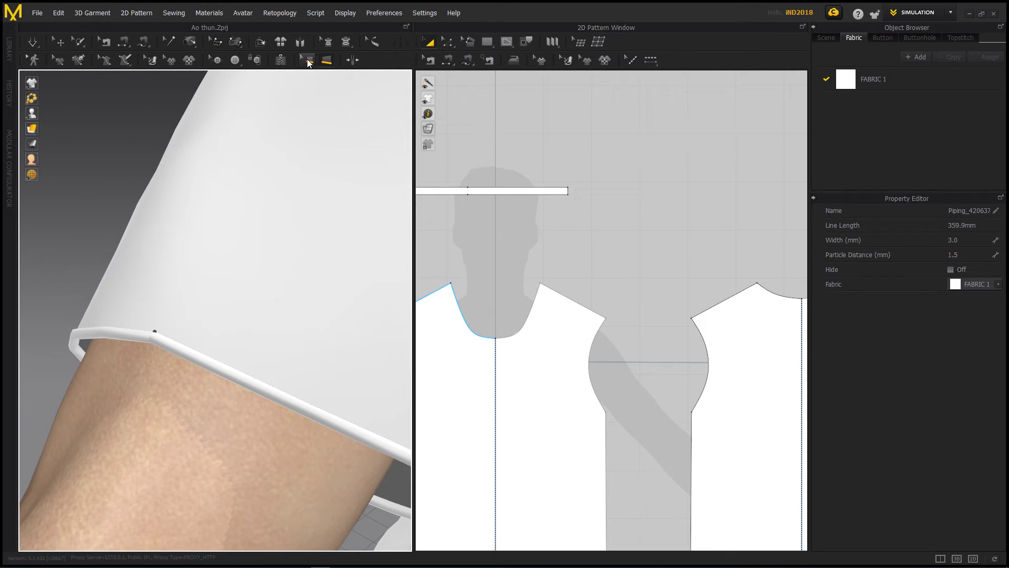
click(308, 64)
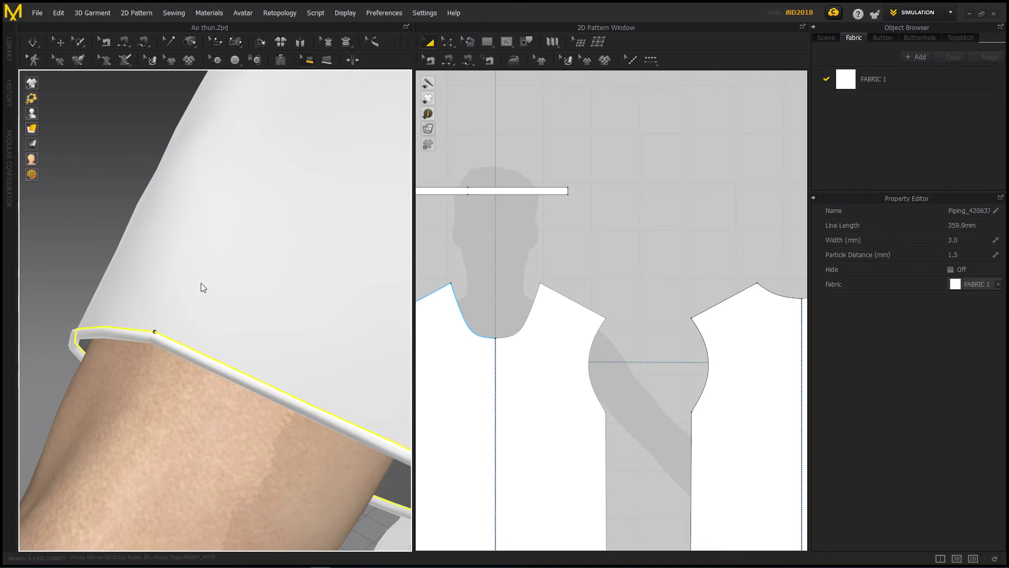
Delete a section of the cuff piping and redraw it from the loose end to close the loop.
click(154, 333)
click(220, 362)
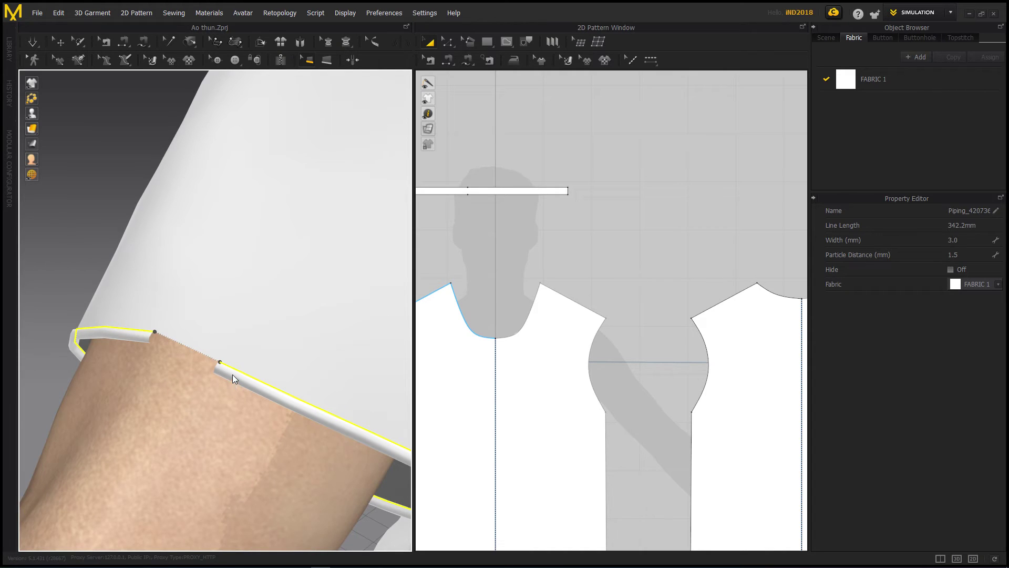
click(219, 362)
click(153, 333)
Deselect the finished cuff piping and inspect the shirt from the front.
right_drag(175, 347, 232, 302)
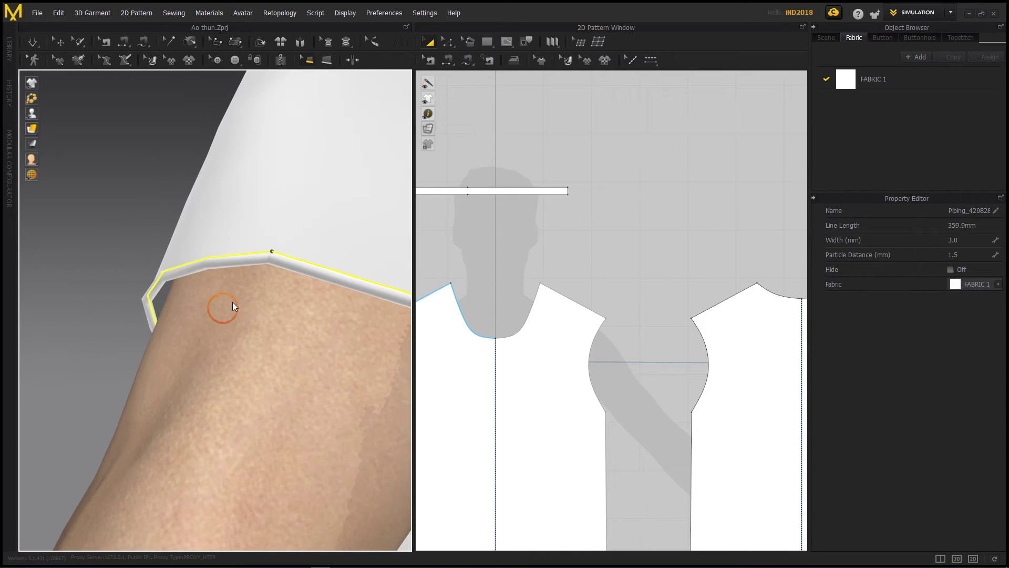
scroll(231, 307, down, 3)
scroll(254, 302, down, 3)
scroll(255, 305, down, 2)
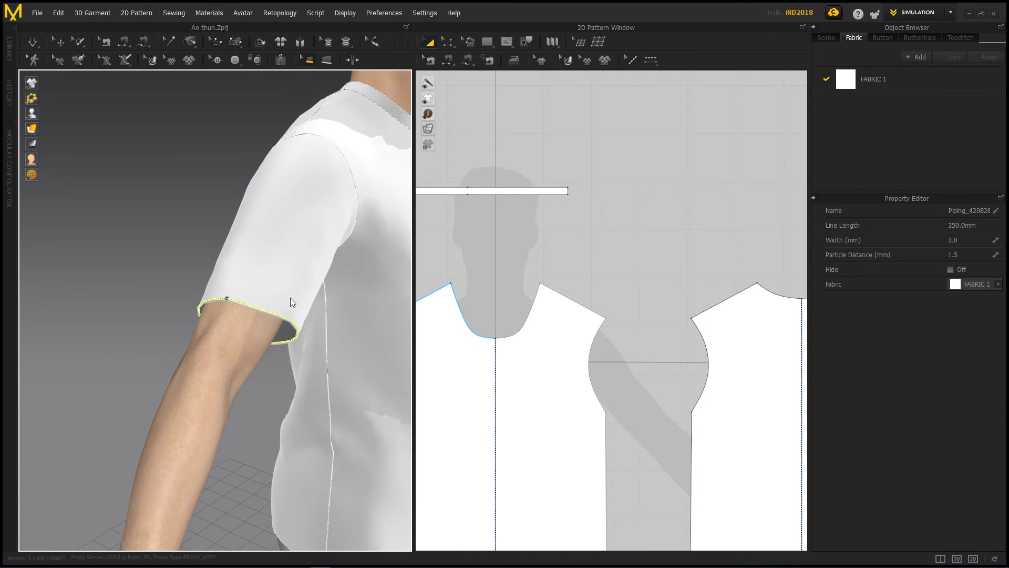
scroll(287, 298, down, 3)
right_drag(299, 298, 200, 289)
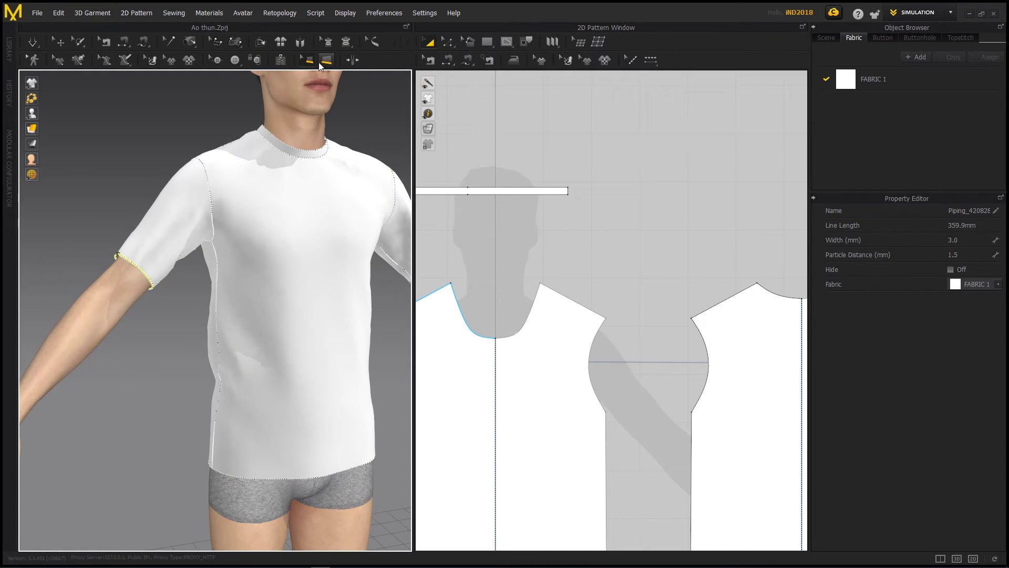
click(177, 330)
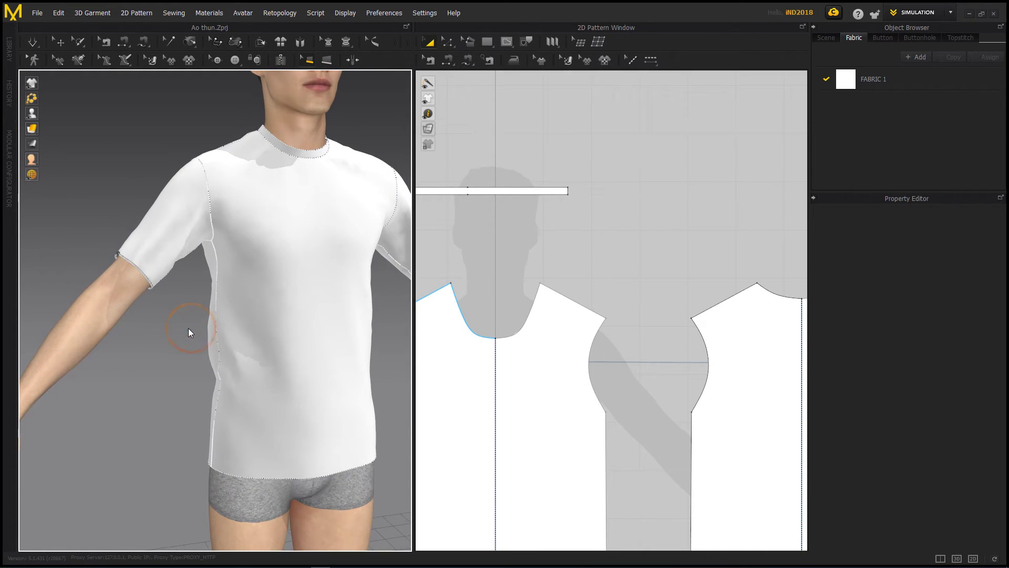
mouse_move(215, 185)
right_down()
mouse_move(206, 282)
mouse_move(421, 283)
mouse_move(252, 281)
mouse_move(216, 244)
right_up()
scroll(223, 239, down, 2)
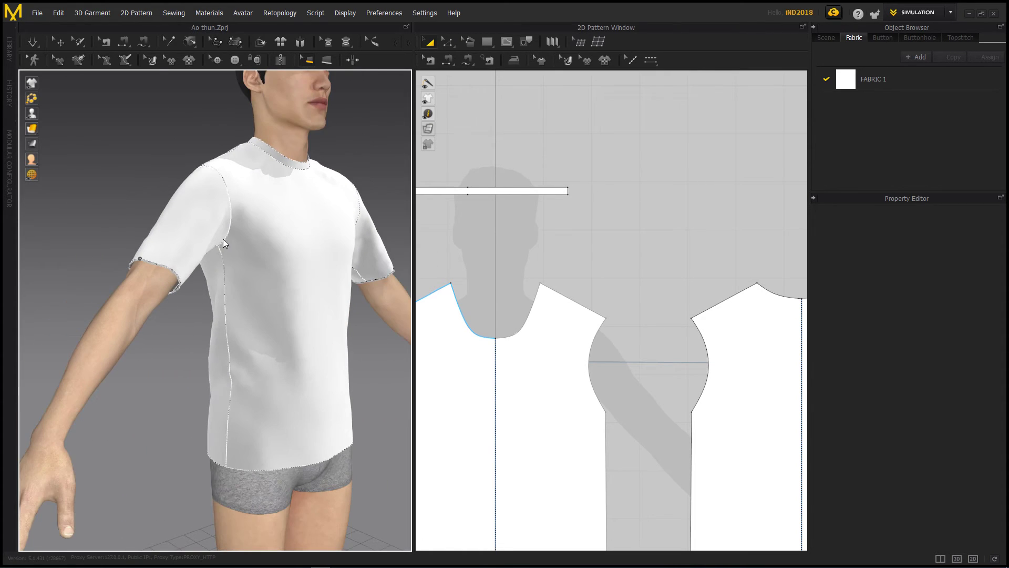
scroll(226, 226, up, 3)
scroll(234, 210, up, 3)
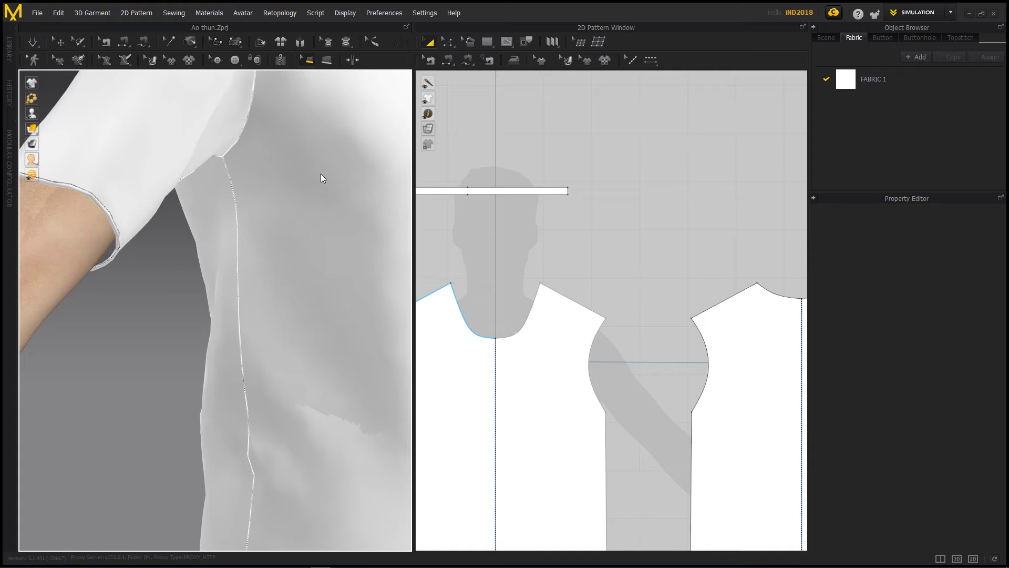
Move the front shirt piece away from the avatar's body.
click(266, 163)
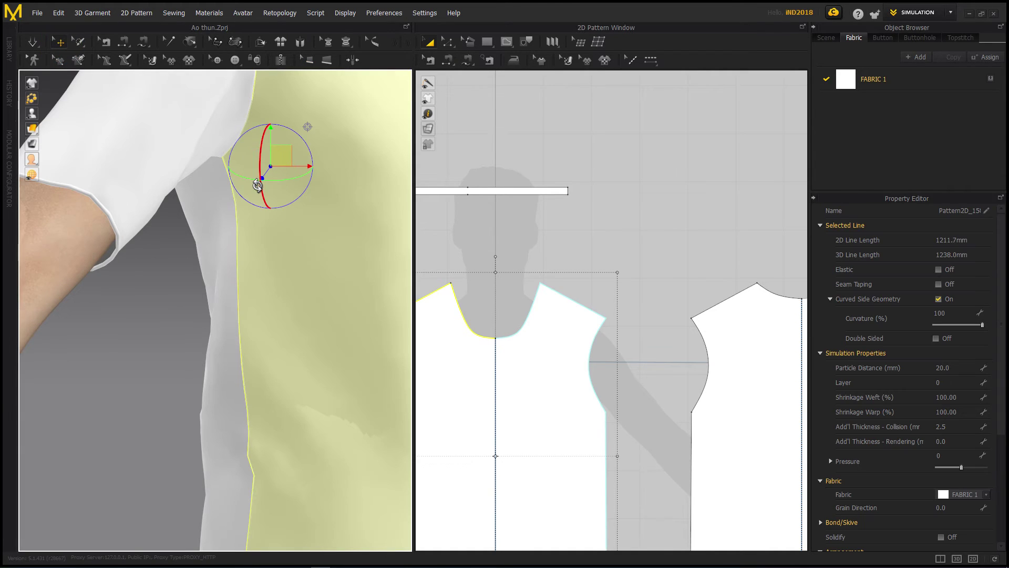
click(169, 314)
scroll(244, 221, down, 1)
scroll(244, 226, down, 2)
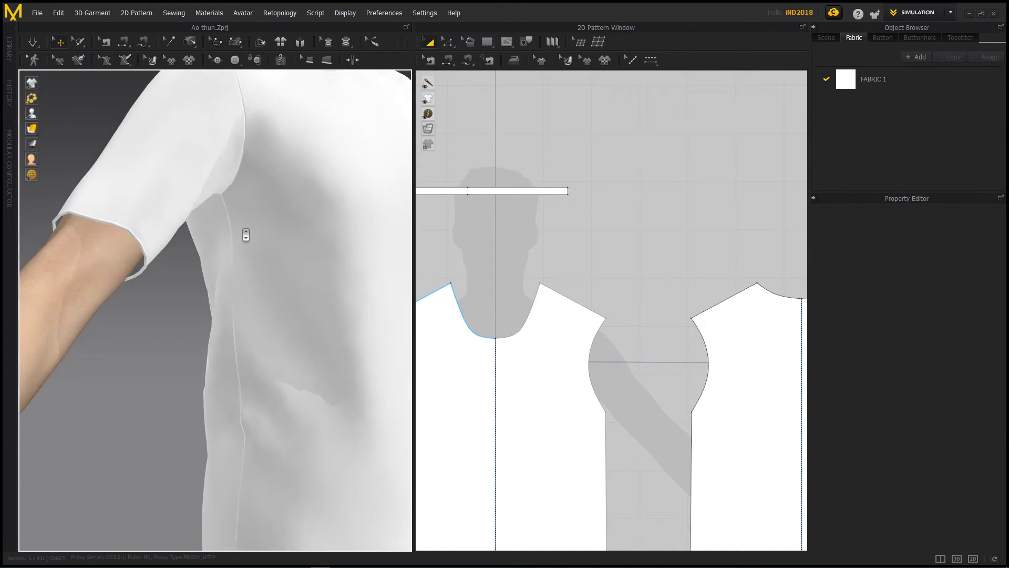
scroll(244, 231, down, 2)
scroll(246, 236, down, 2)
scroll(245, 236, down, 2)
drag(266, 286, 367, 286)
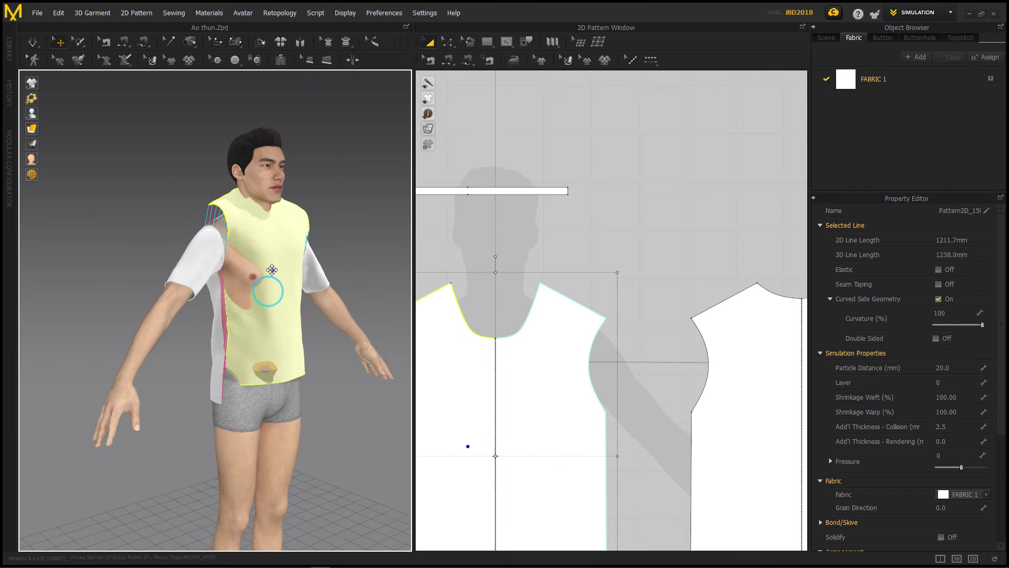
Run the simulation to drape the shirt onto the avatar, then clear the selection.
mouse_move(345, 153)
right_down()
mouse_move(244, 199)
mouse_move(205, 147)
mouse_move(345, 217)
mouse_move(236, 152)
mouse_move(397, 247)
mouse_move(505, 207)
mouse_move(446, 226)
right_up()
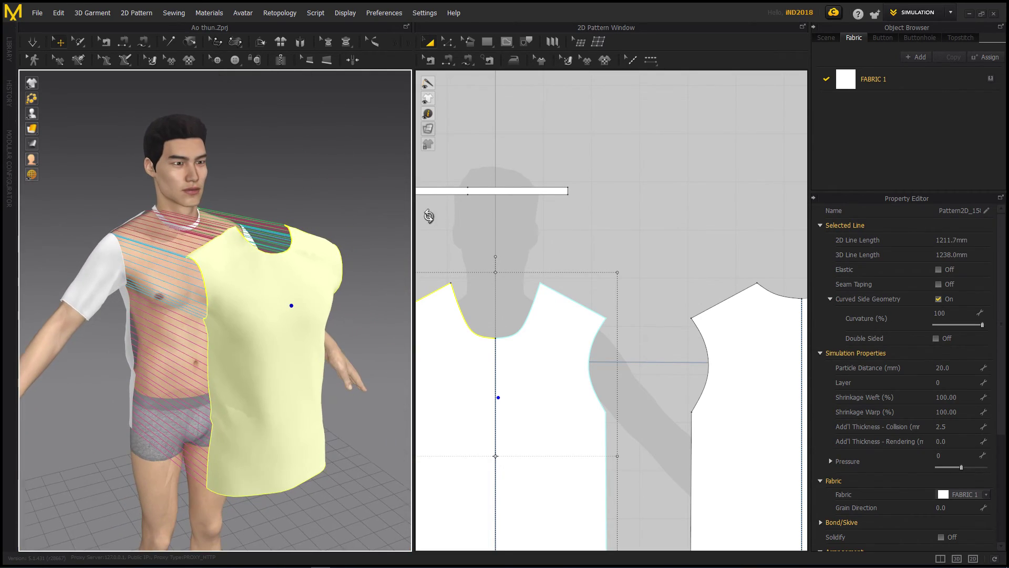
click(33, 42)
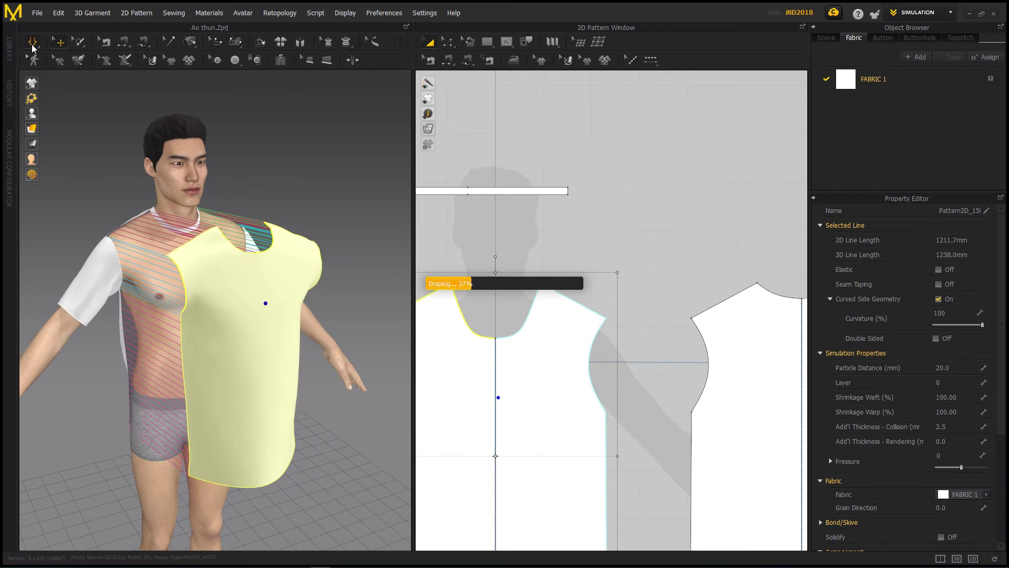
mouse_move(225, 198)
right_down()
mouse_move(254, 184)
mouse_move(267, 230)
mouse_move(313, 180)
mouse_move(314, 164)
mouse_move(318, 174)
right_up()
click(300, 185)
middle_drag(305, 157, 289, 178)
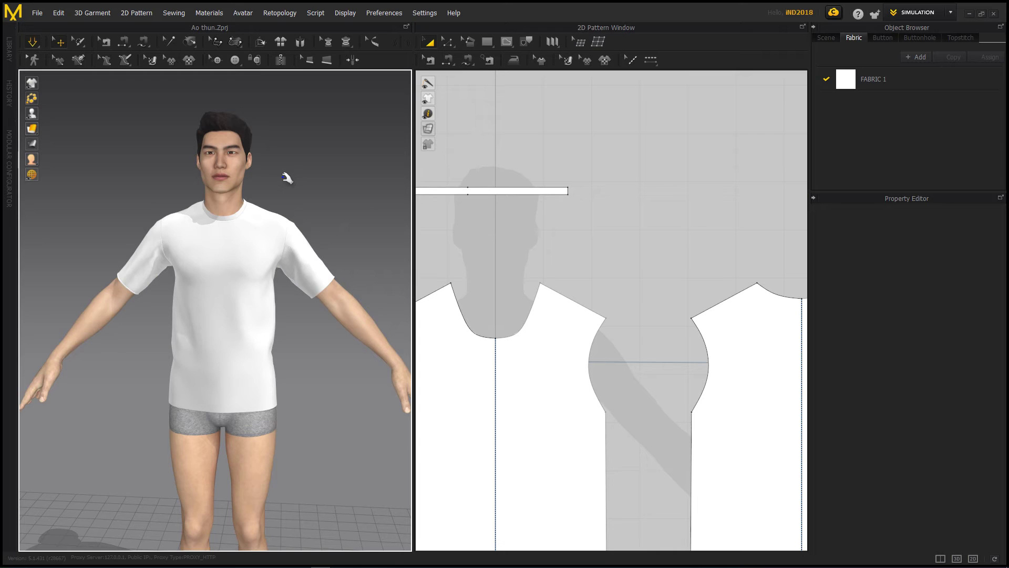
scroll(597, 281, down, 4)
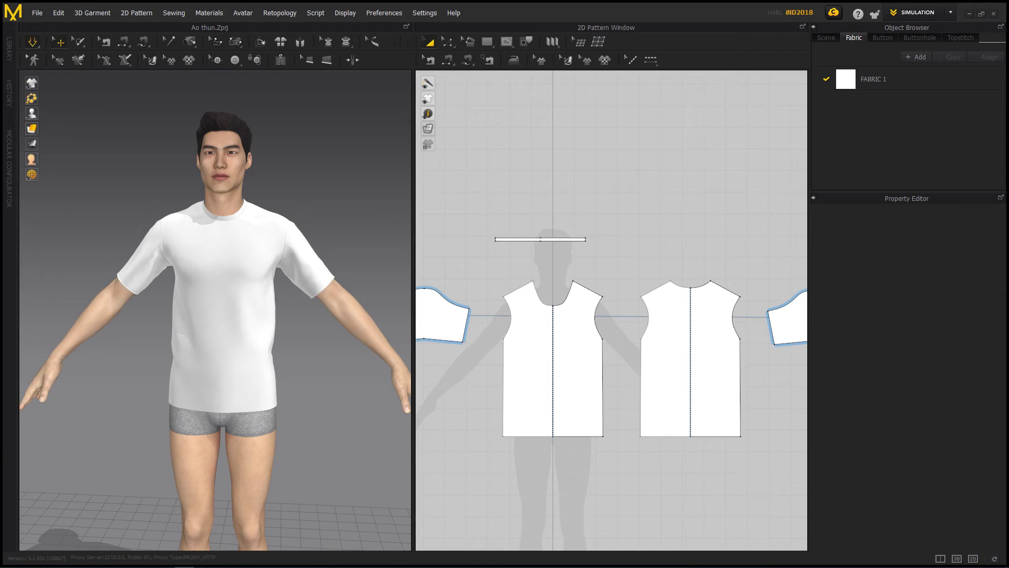
Drag floral image 3349784 from Explorer onto the T-shirt in the 3D view.
drag(945, 73, 778, 93)
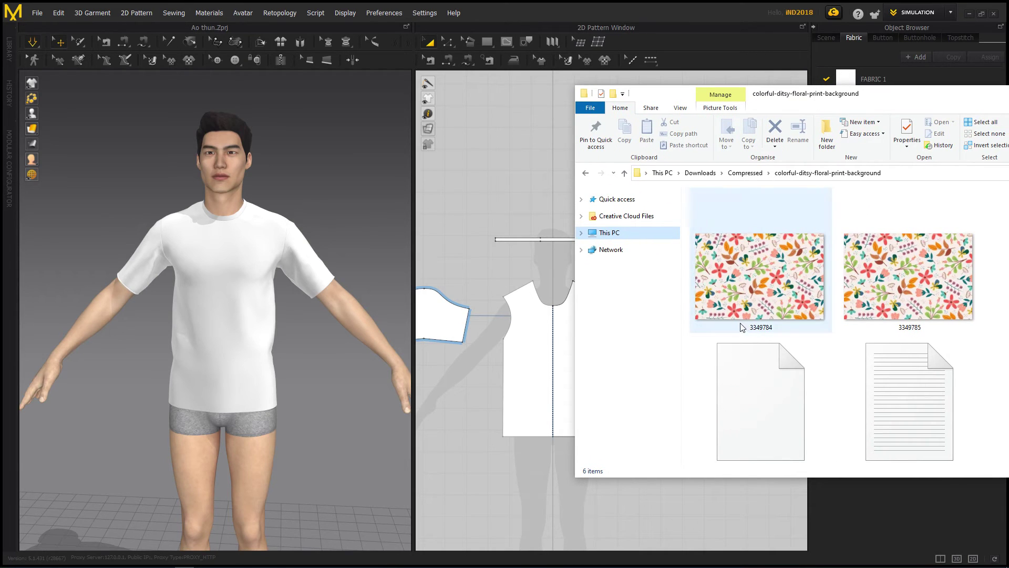
mouse_move(760, 276)
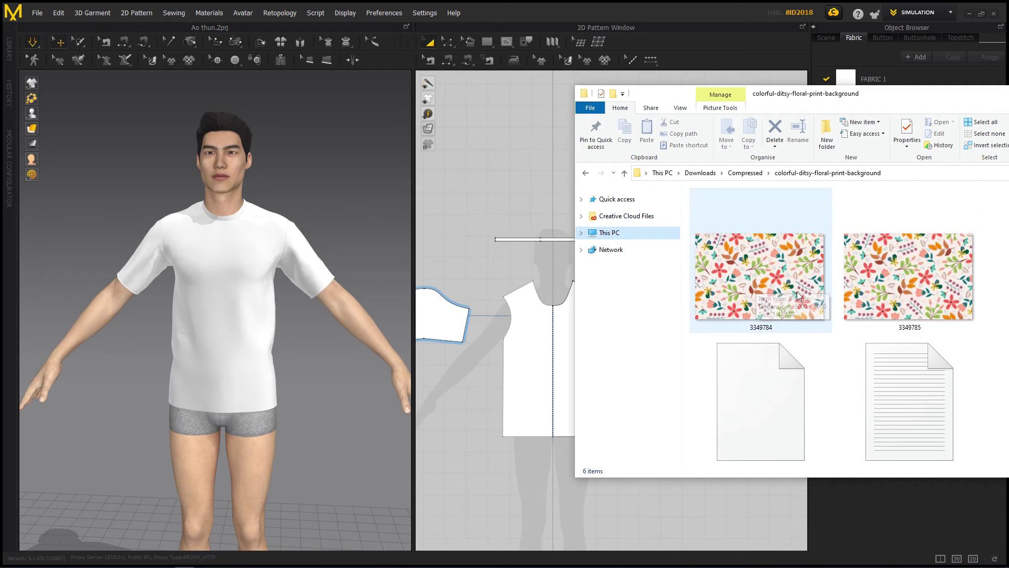
mouse_move(745, 294)
mouse_down()
mouse_move(226, 295)
mouse_move(233, 282)
mouse_up()
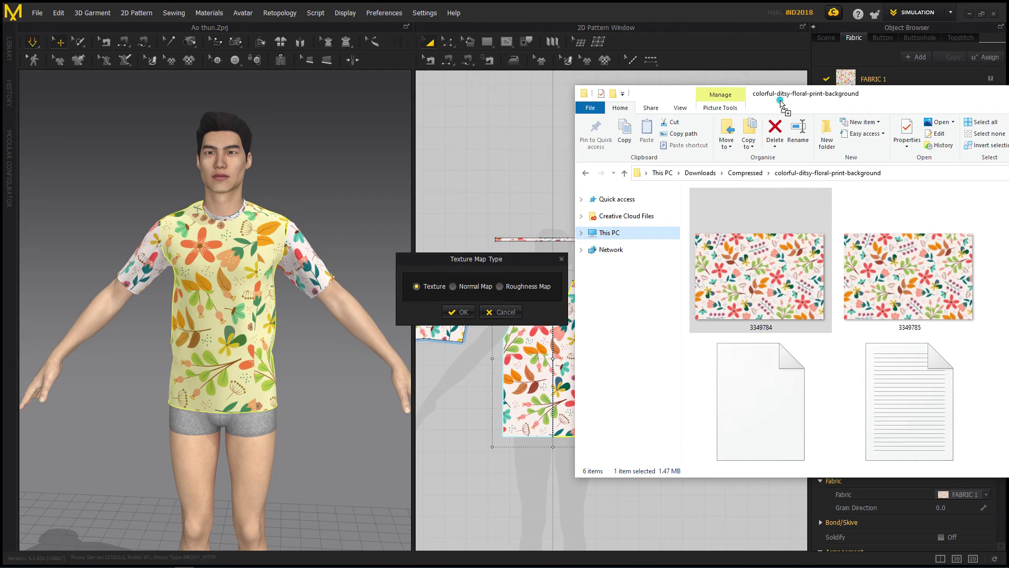
Compare Normal Map and Roughness Map previews, then apply the floral print as Texture.
click(452, 286)
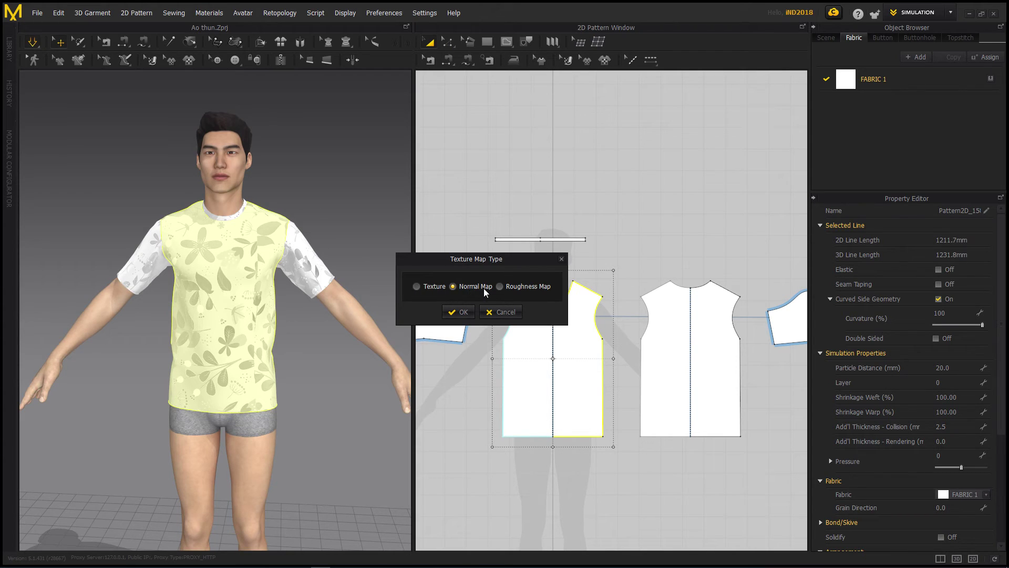
click(417, 287)
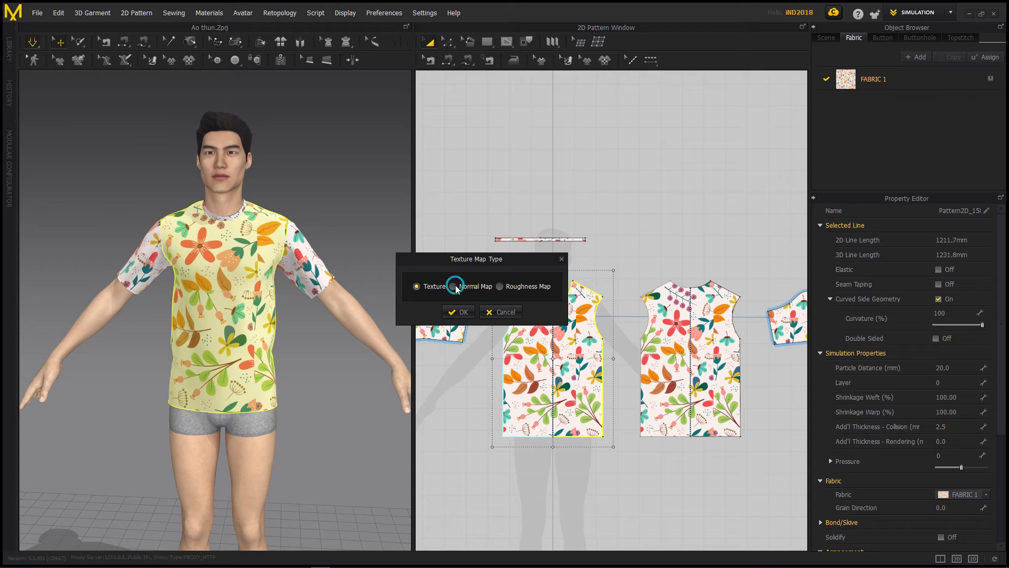
click(453, 287)
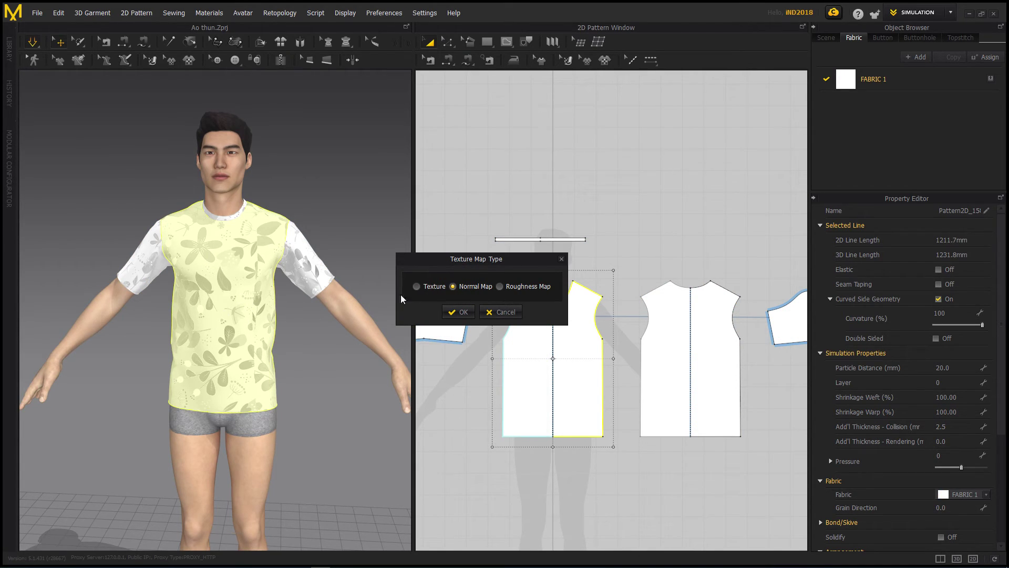
click(500, 286)
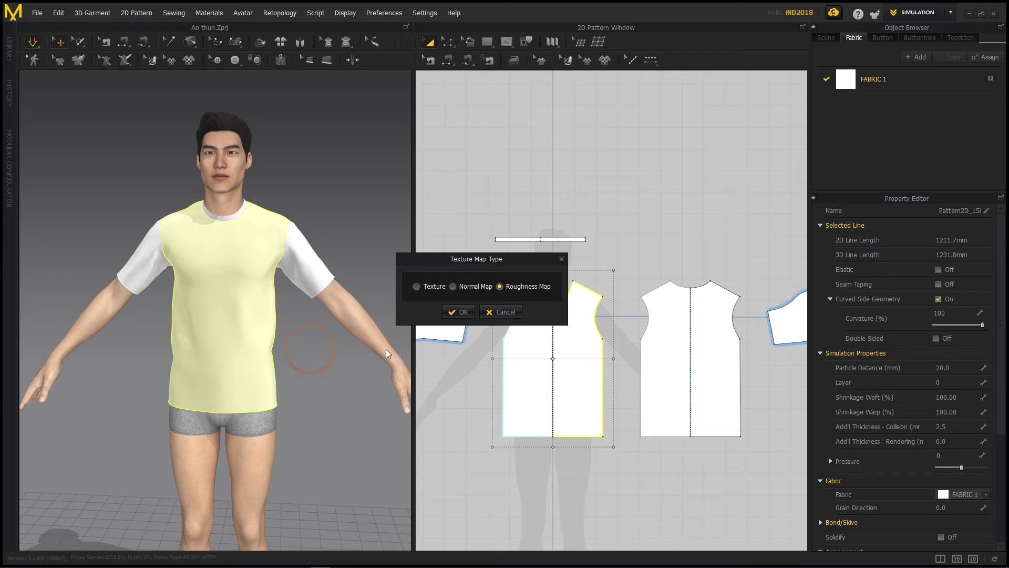
click(416, 285)
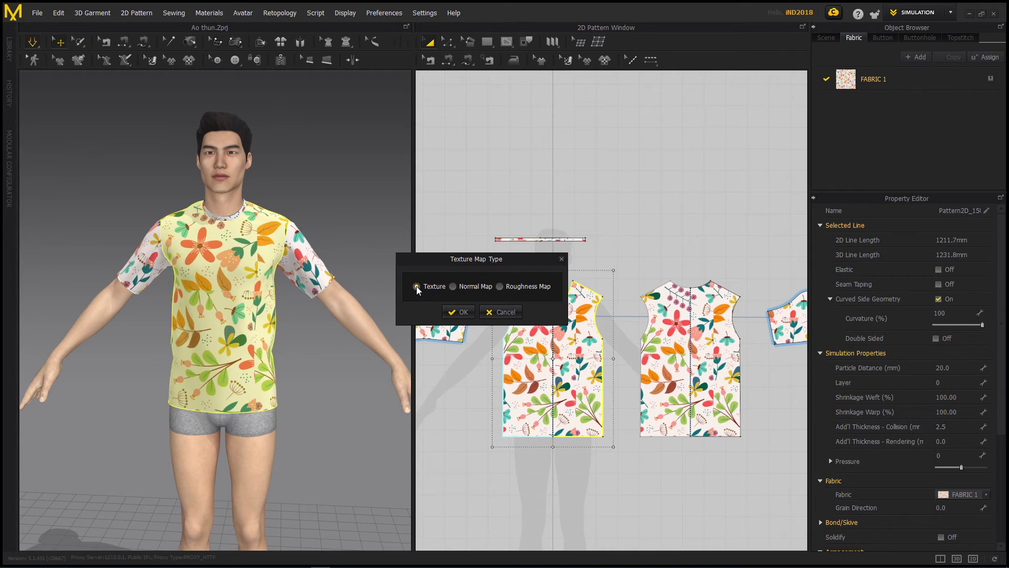
click(458, 313)
Deselect the garment and select the front bodice piece.
mouse_move(331, 352)
right_down()
mouse_move(339, 374)
mouse_move(376, 382)
mouse_move(356, 378)
mouse_move(476, 378)
right_up()
click(349, 383)
click(563, 336)
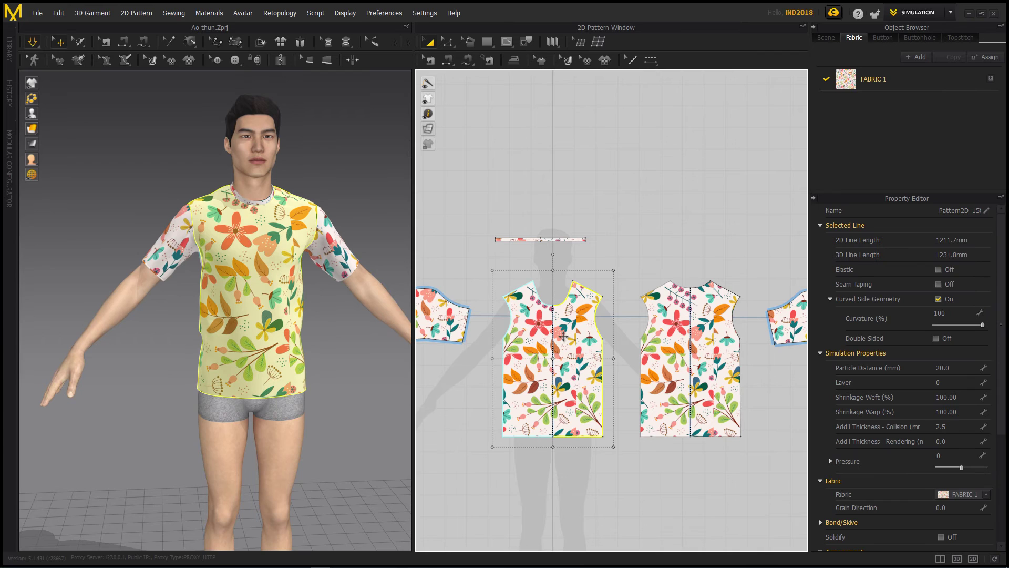
Face the avatar front-on and select the front piece with Edit Texture (3D).
scroll(320, 366, down, 1)
scroll(322, 364, down, 2)
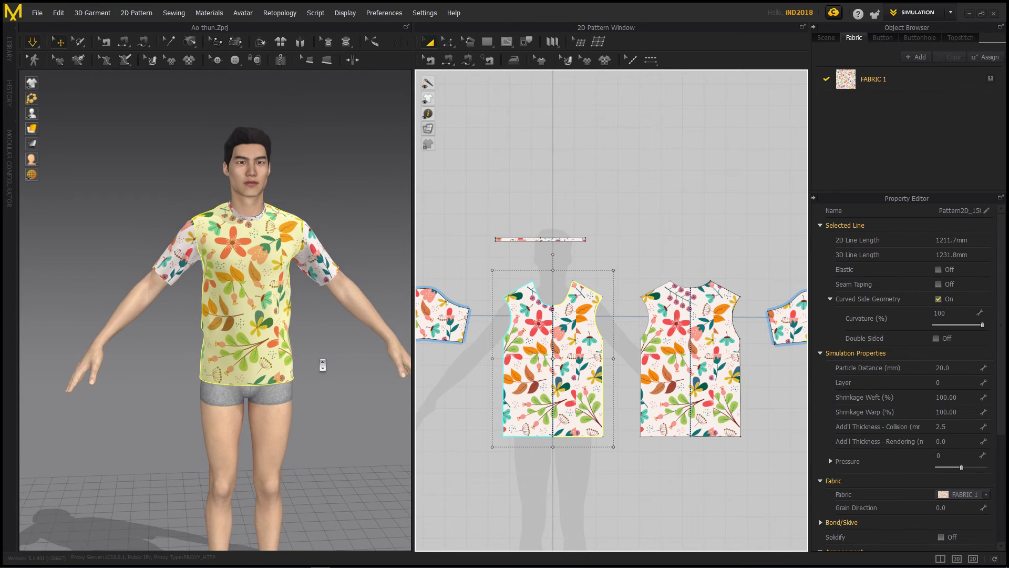
click(344, 344)
mouse_move(338, 356)
right_down()
mouse_move(436, 358)
mouse_move(117, 349)
mouse_move(308, 370)
right_up()
key(2)
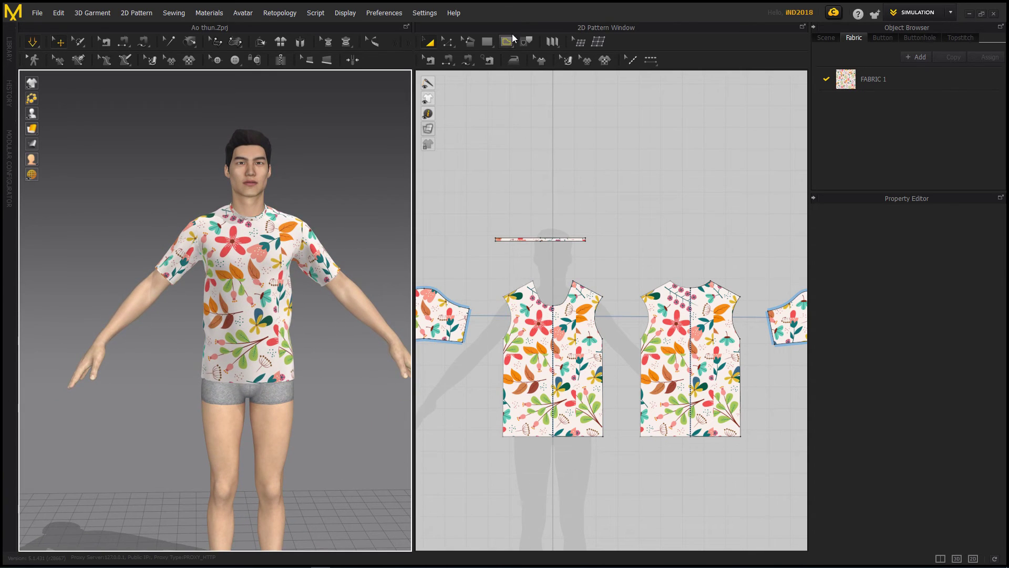
click(582, 218)
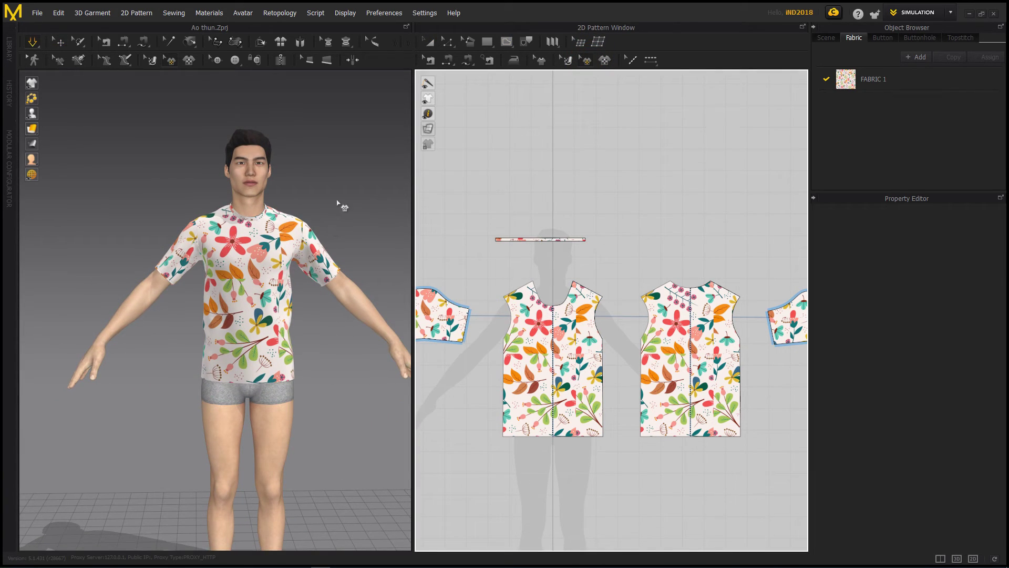
click(171, 63)
click(151, 60)
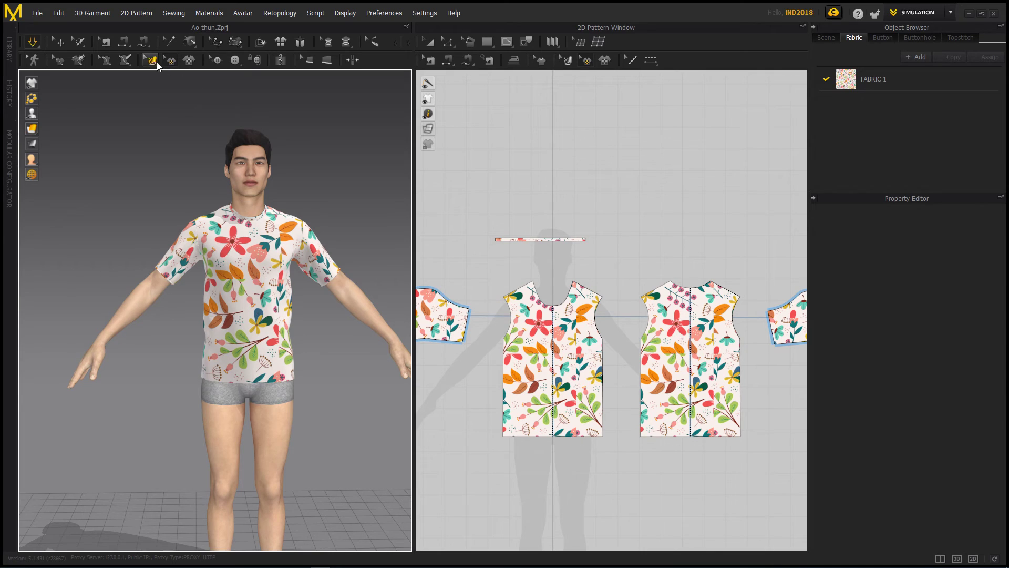
click(269, 276)
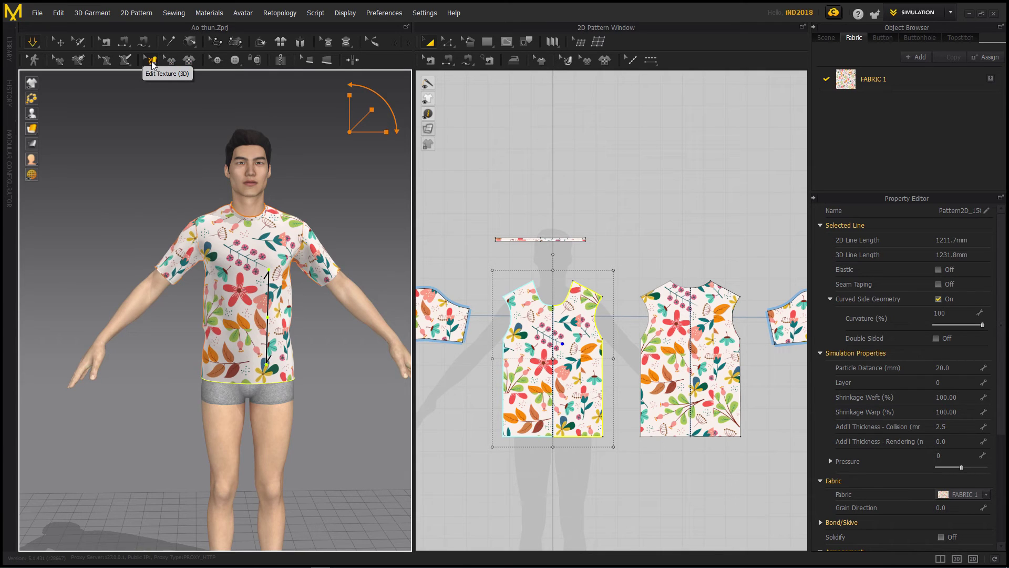
Shift the floral print on the front piece using the Edit Texture gizmo.
click(152, 64)
mouse_move(267, 317)
mouse_down()
mouse_move(303, 241)
mouse_move(269, 253)
mouse_move(258, 288)
mouse_up()
scroll(258, 288, up, 1)
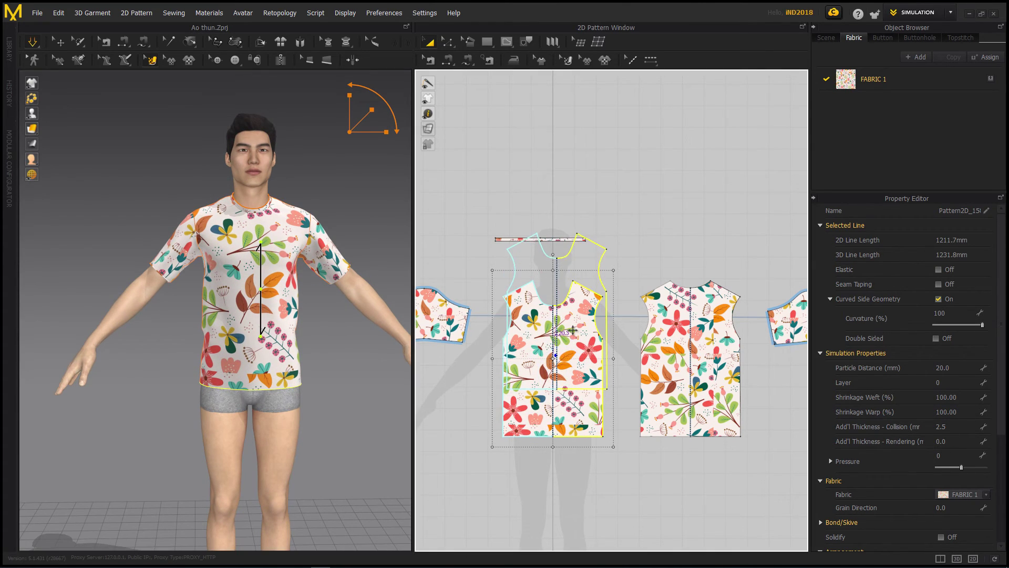
drag(574, 374, 570, 371)
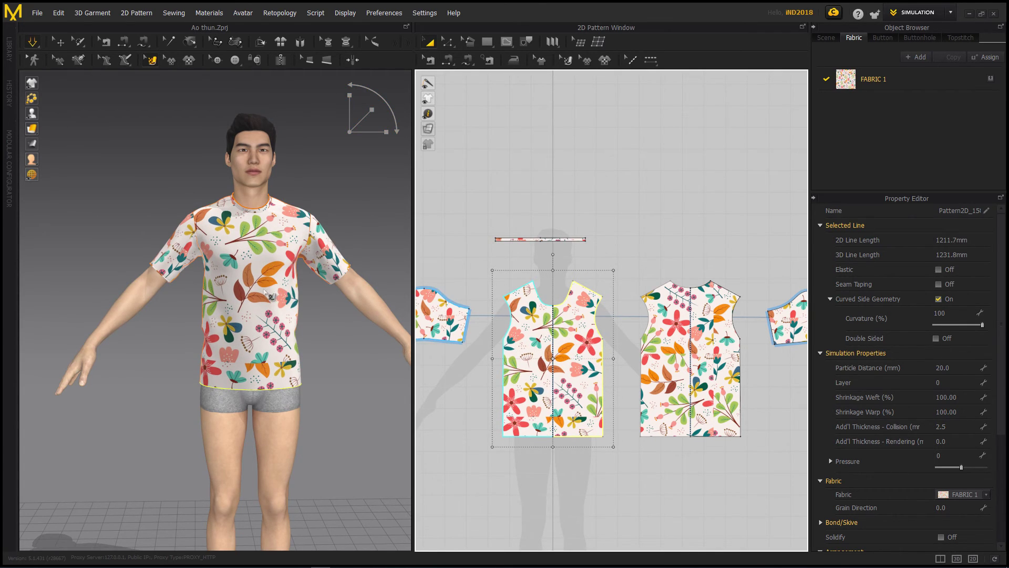
click(272, 267)
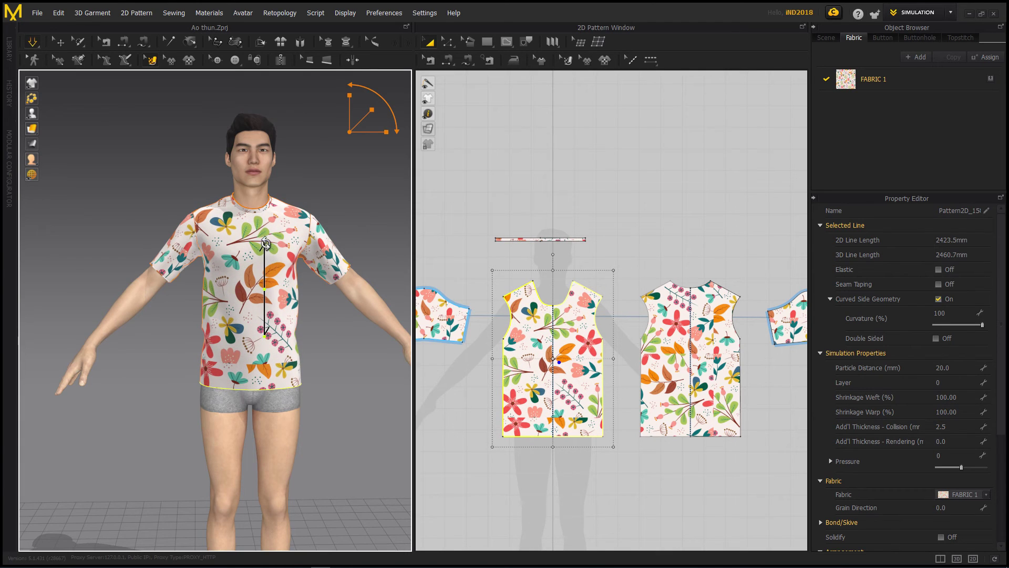
drag(265, 242, 264, 252)
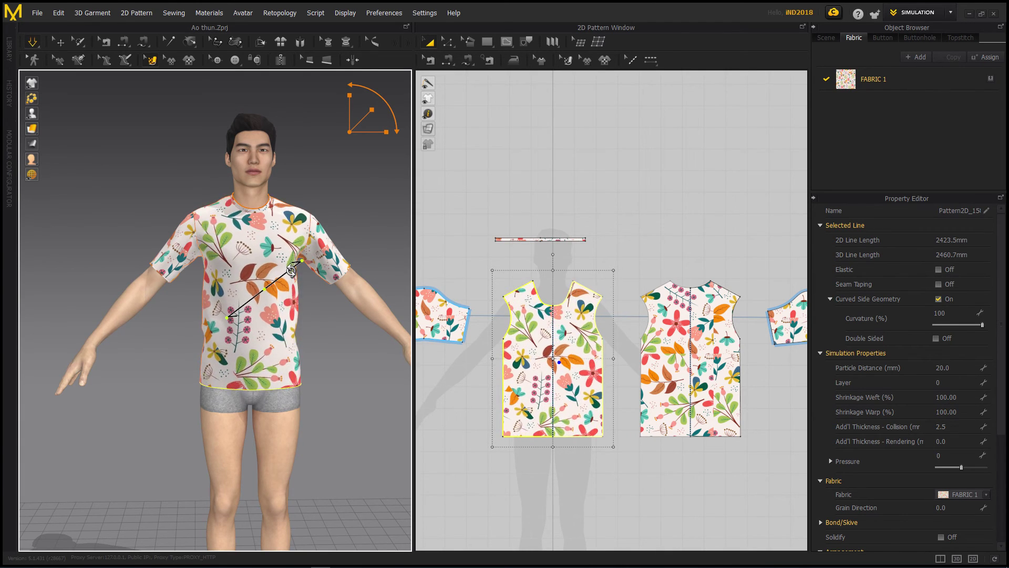
scroll(267, 270, up, 3)
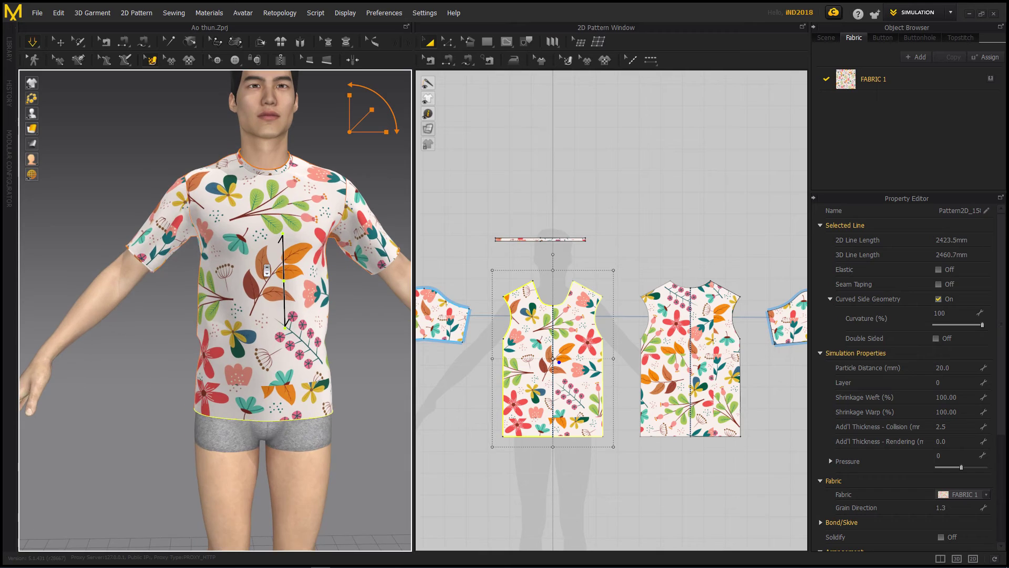
Rotate the front print to 357.6° and nudge it into its final position.
mouse_move(280, 233)
mouse_down()
mouse_move(302, 253)
mouse_move(285, 253)
mouse_up()
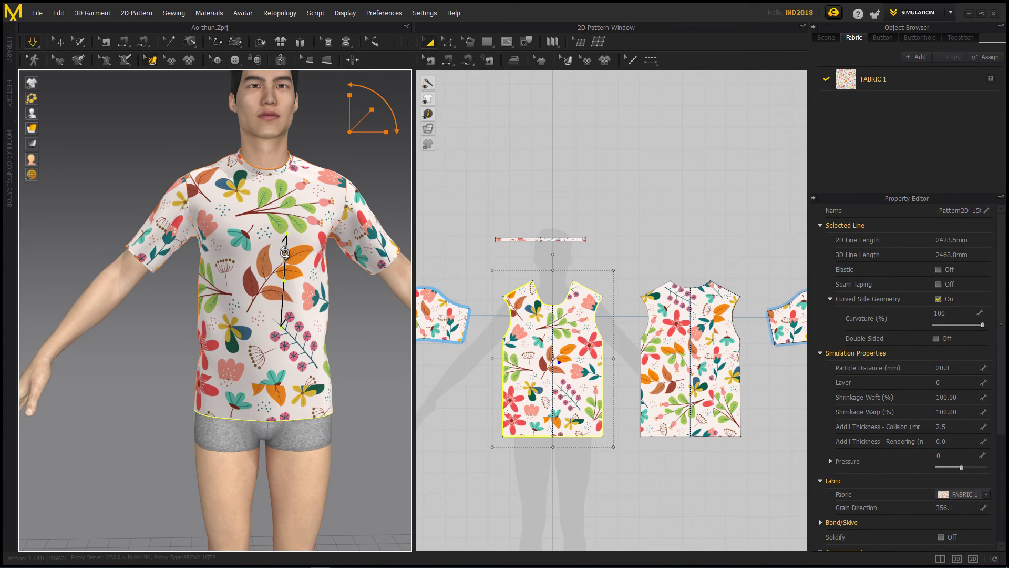
drag(286, 236, 284, 258)
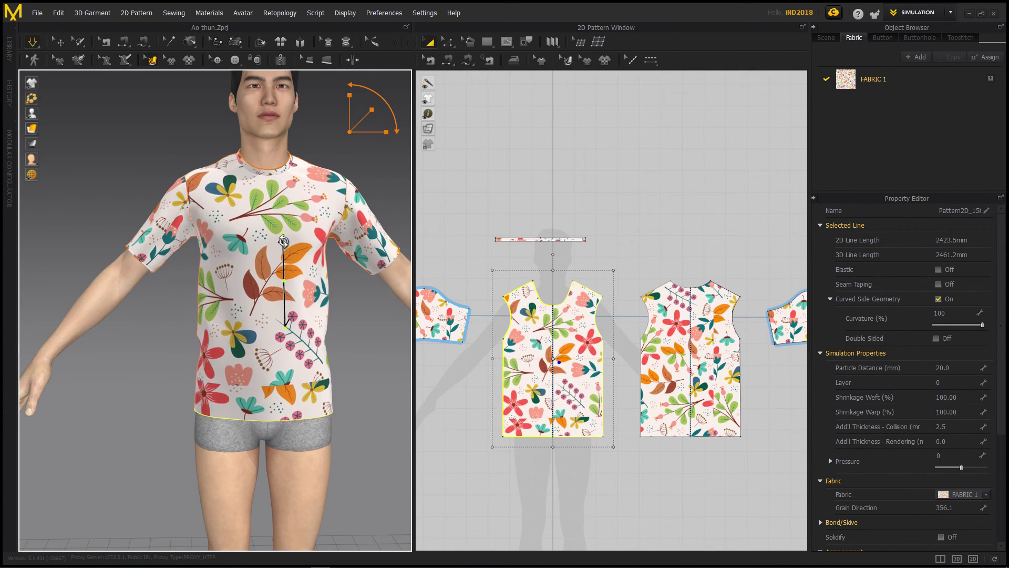
drag(284, 280, 331, 307)
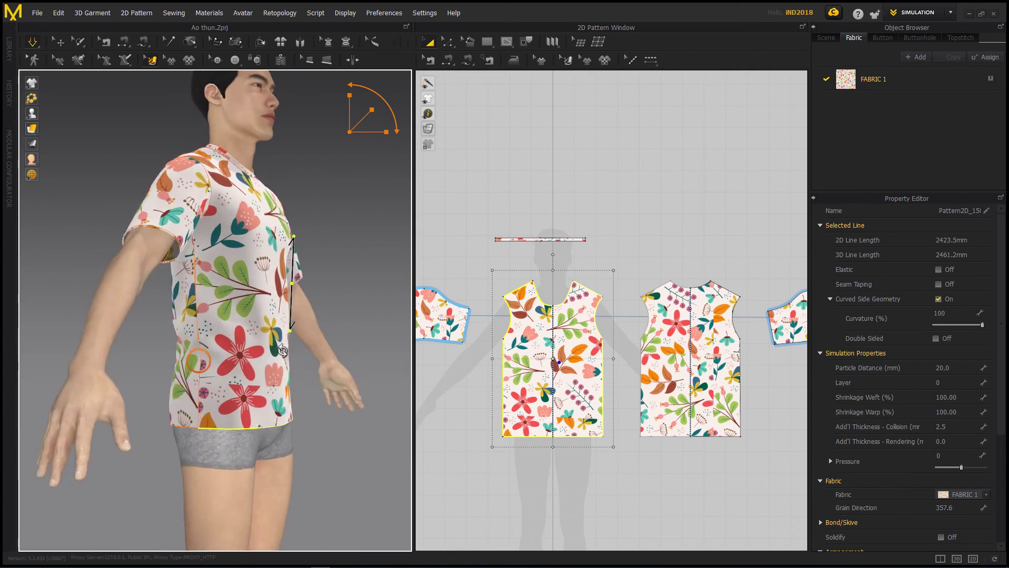
right_drag(331, 306, 253, 283)
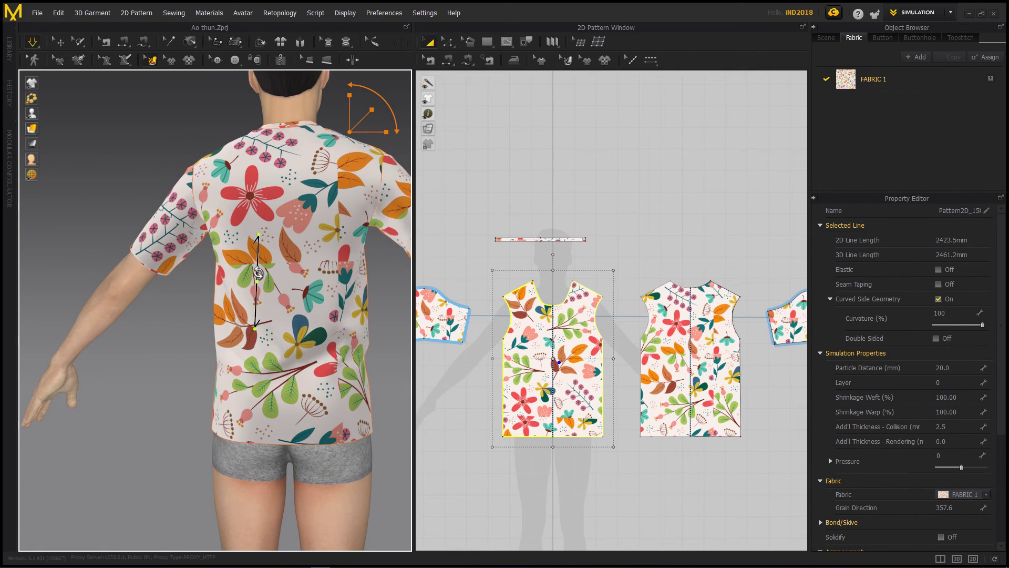
drag(257, 270, 256, 237)
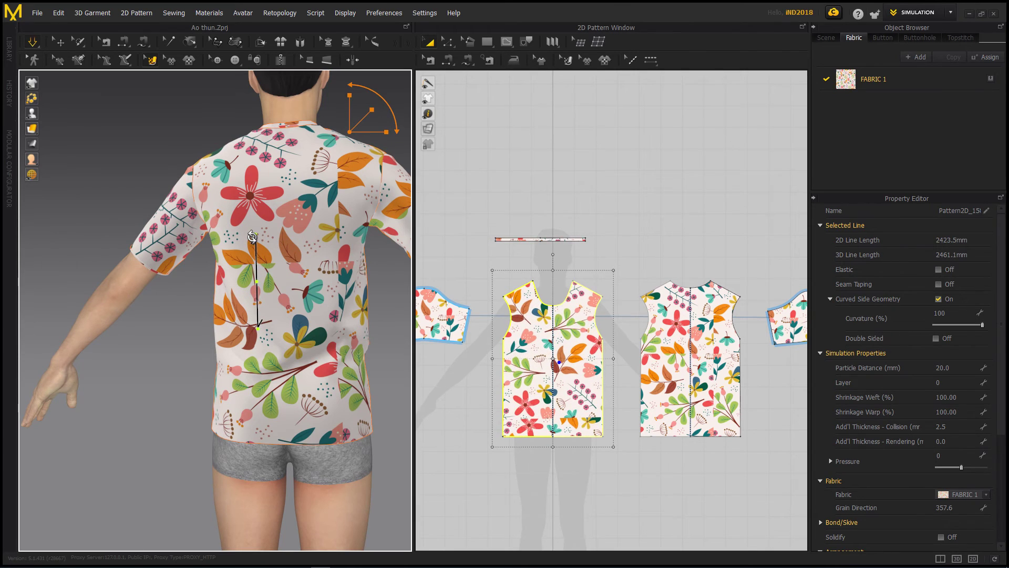
mouse_move(256, 238)
mouse_down()
mouse_move(306, 98)
mouse_move(339, 85)
mouse_up()
click(317, 225)
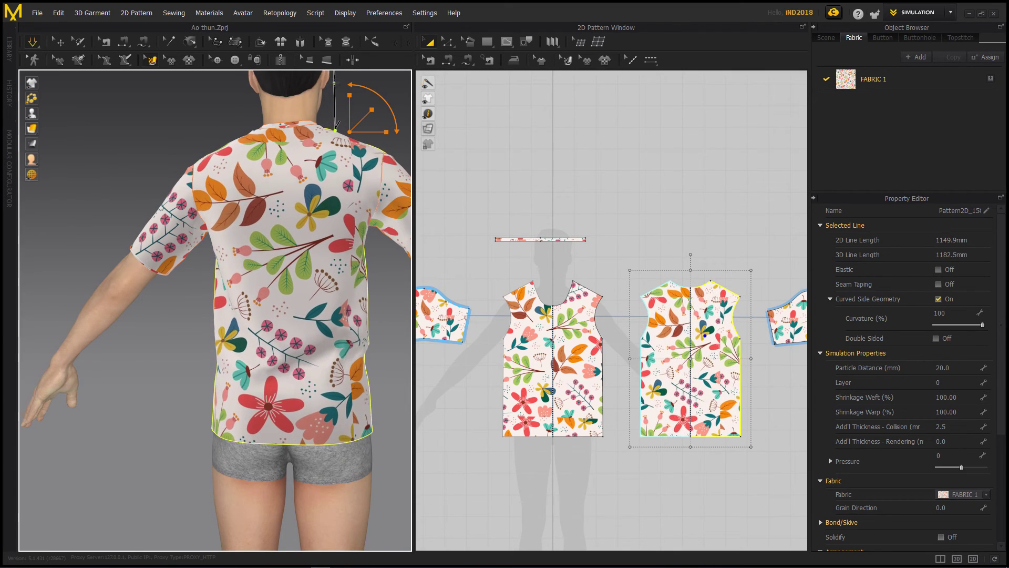
Rotate the back piece's floral print to grain direction 1.0 and verify it in the Property Editor.
middle_drag(386, 268, 347, 265)
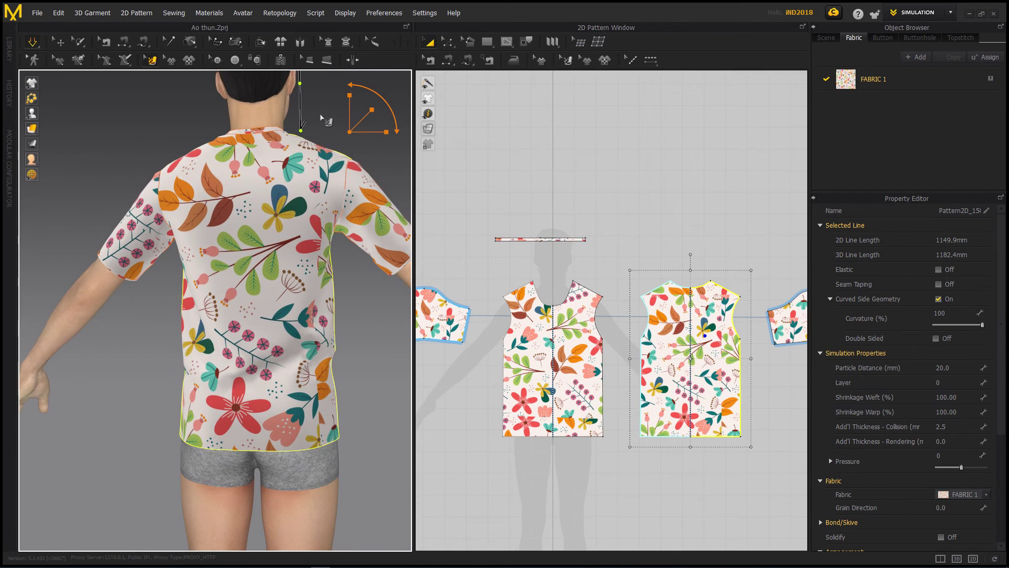
drag(303, 119, 305, 124)
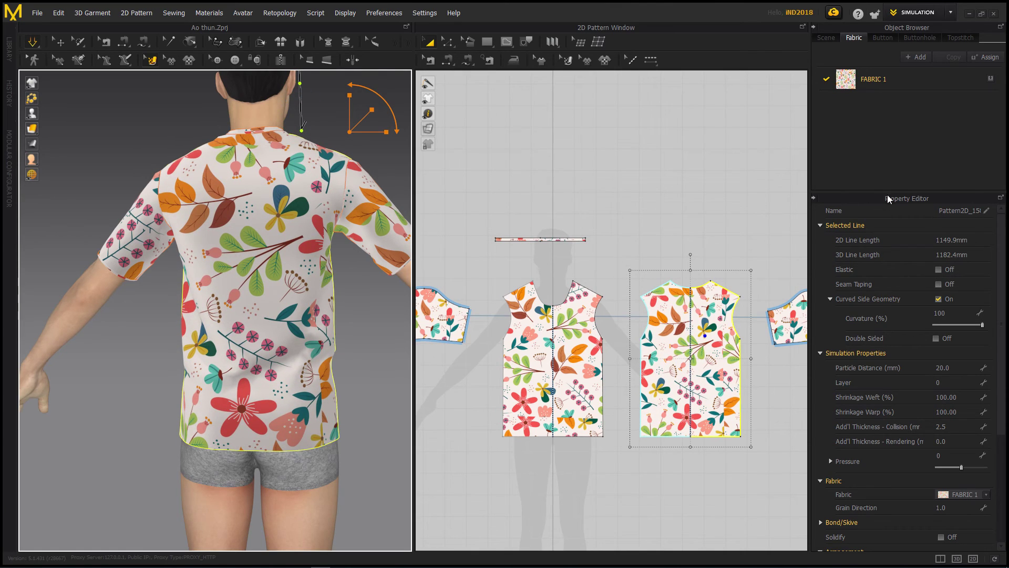
click(882, 183)
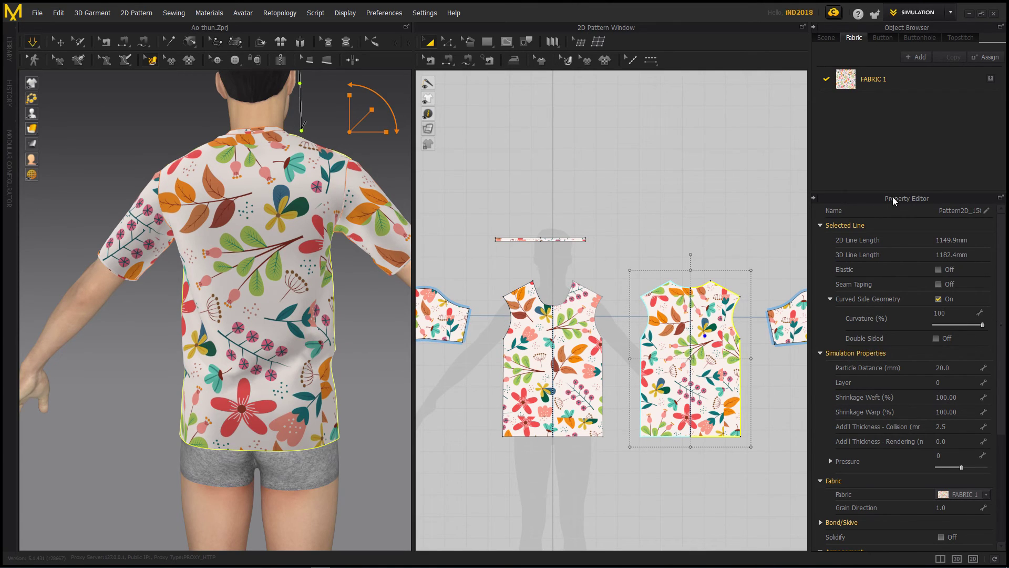
scroll(878, 320, down, 2)
scroll(876, 321, down, 2)
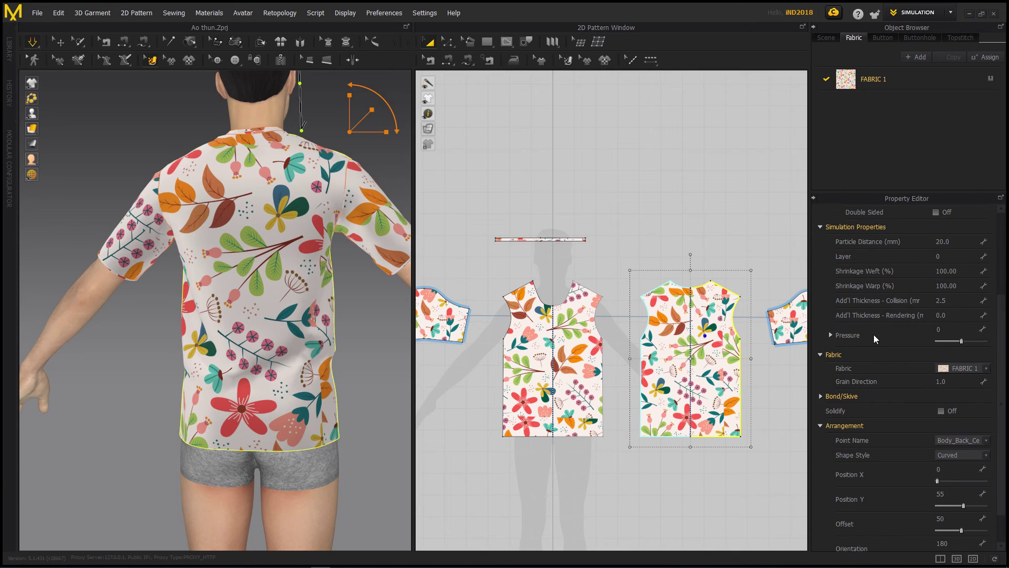
scroll(875, 337, down, 1)
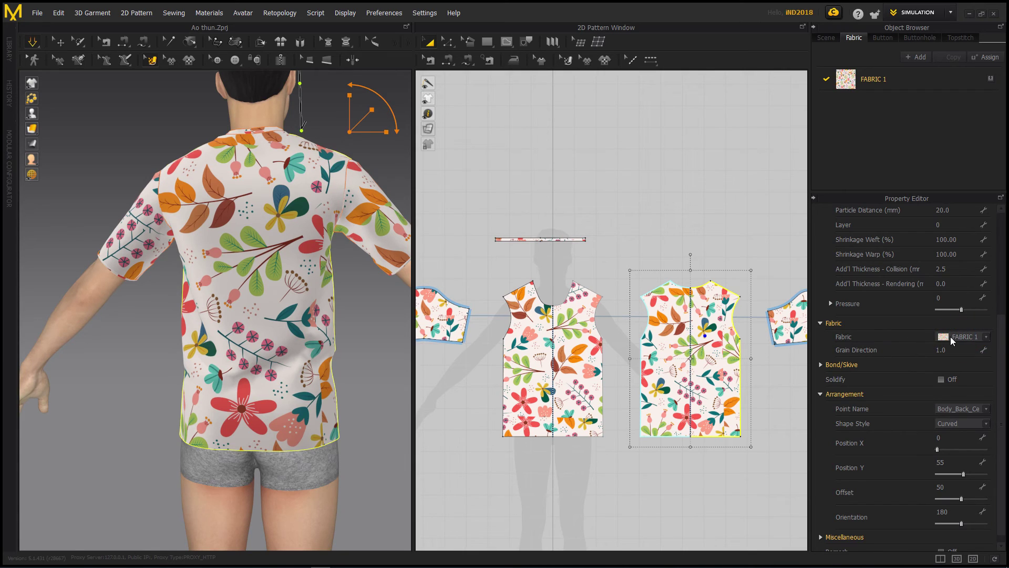
scroll(949, 401, down, 1)
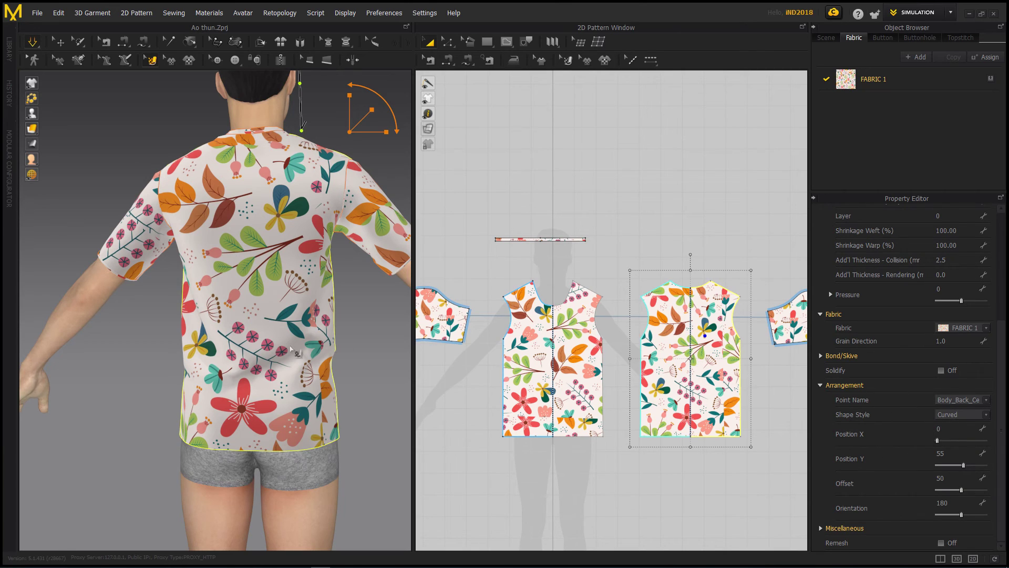
mouse_move(378, 342)
right_down()
mouse_move(225, 333)
mouse_move(183, 359)
right_up()
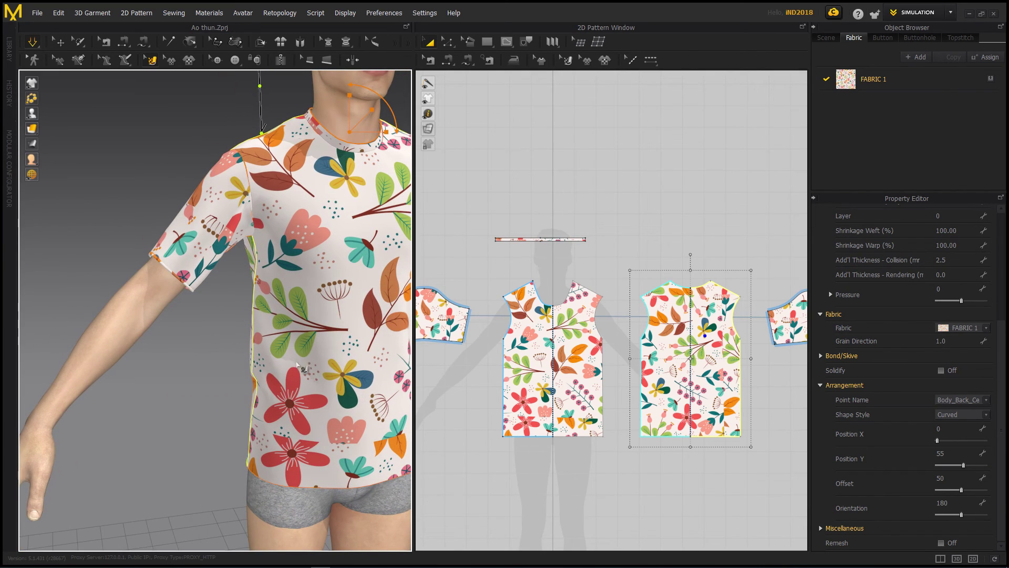
Show only the 3D view and orbit around the avatar to inspect the shirt.
key(2)
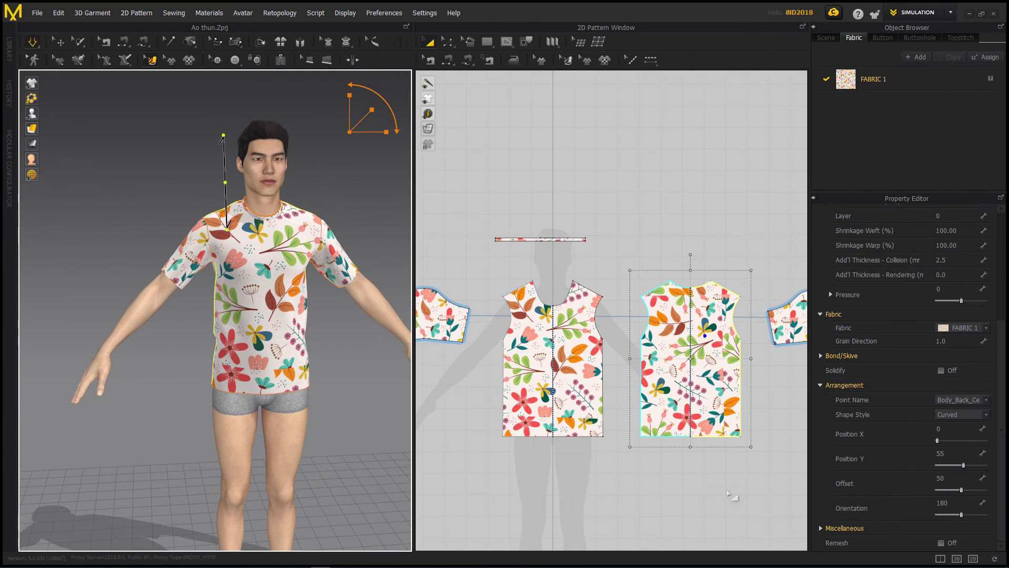
click(939, 555)
mouse_move(570, 417)
right_down()
mouse_move(581, 428)
mouse_move(486, 386)
right_up()
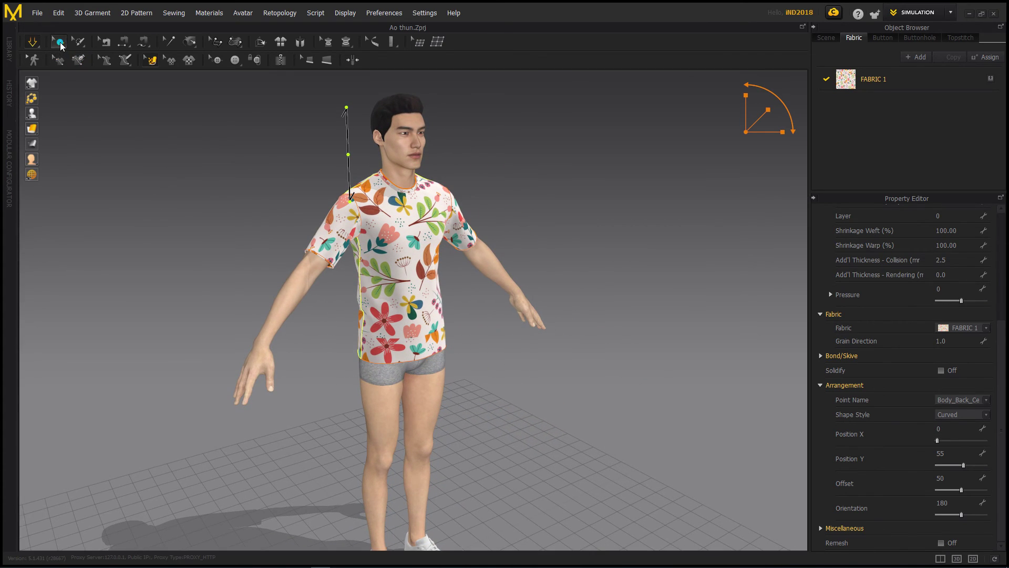
right_drag(548, 266, 448, 257)
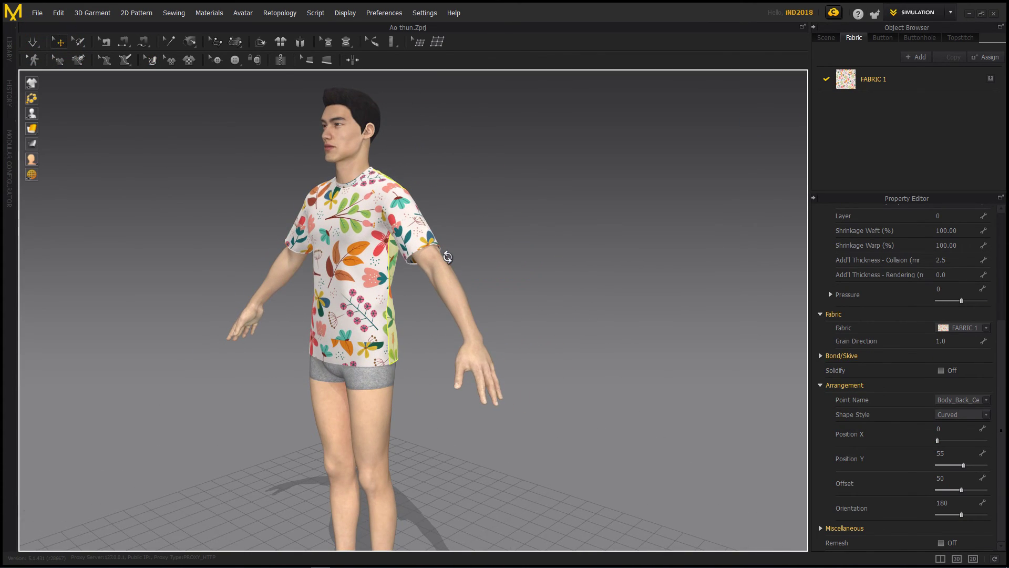
click(497, 289)
mouse_move(416, 274)
right_down()
mouse_move(509, 266)
mouse_move(491, 293)
mouse_move(499, 285)
right_up()
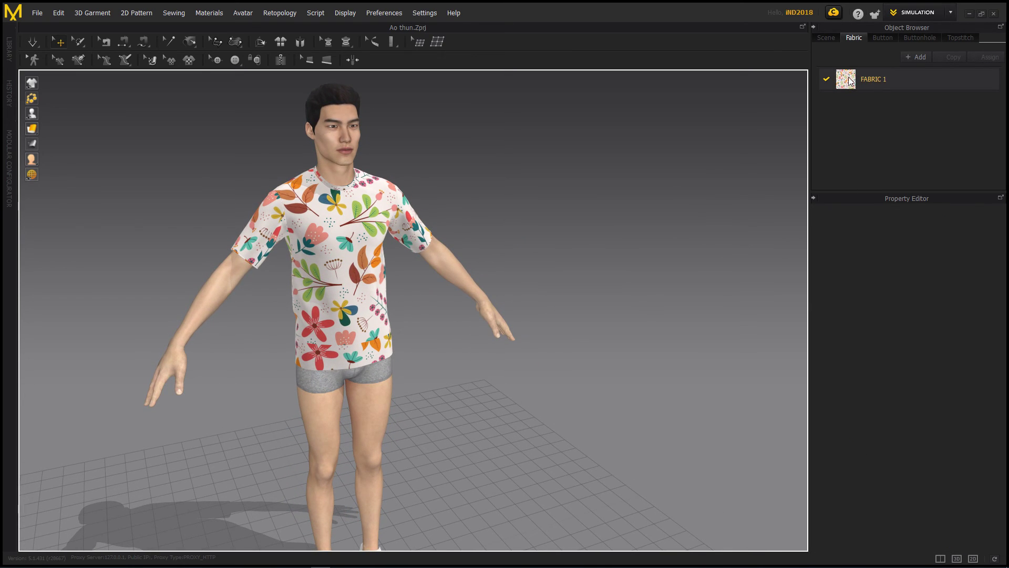
Set the front panel print's grain direction to 358.2, then deselect the shirt.
click(361, 225)
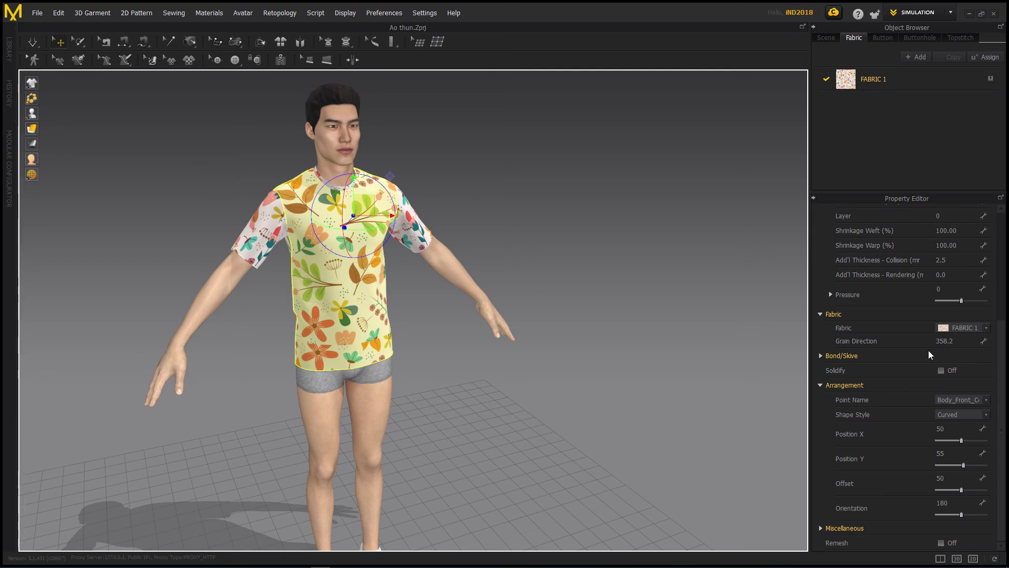
mouse_move(1004, 355)
mouse_down()
mouse_move(1000, 239)
mouse_move(1004, 374)
mouse_move(1001, 226)
mouse_up()
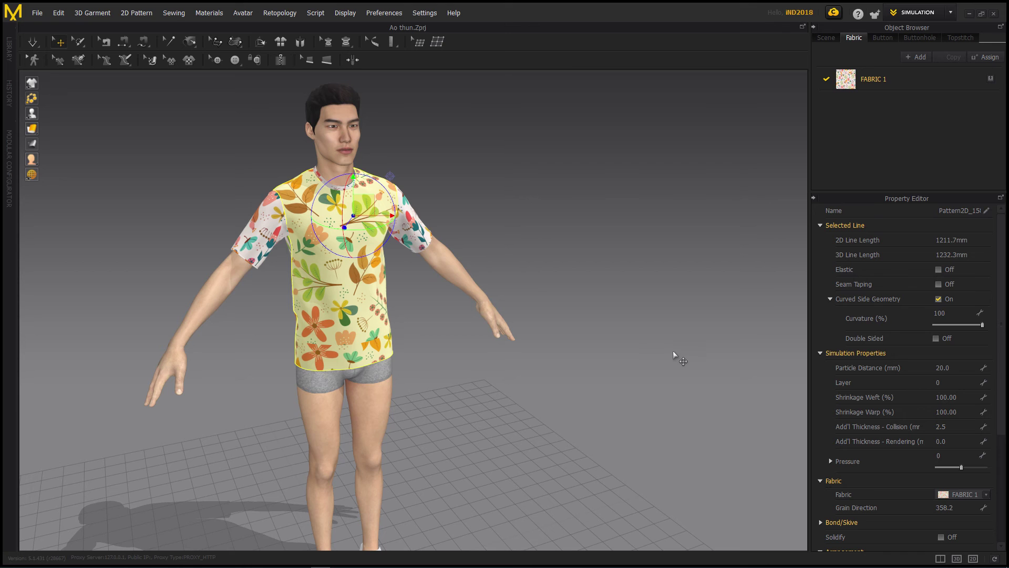
click(556, 248)
mouse_move(556, 248)
right_down()
mouse_move(518, 275)
mouse_move(450, 264)
mouse_move(502, 265)
right_up()
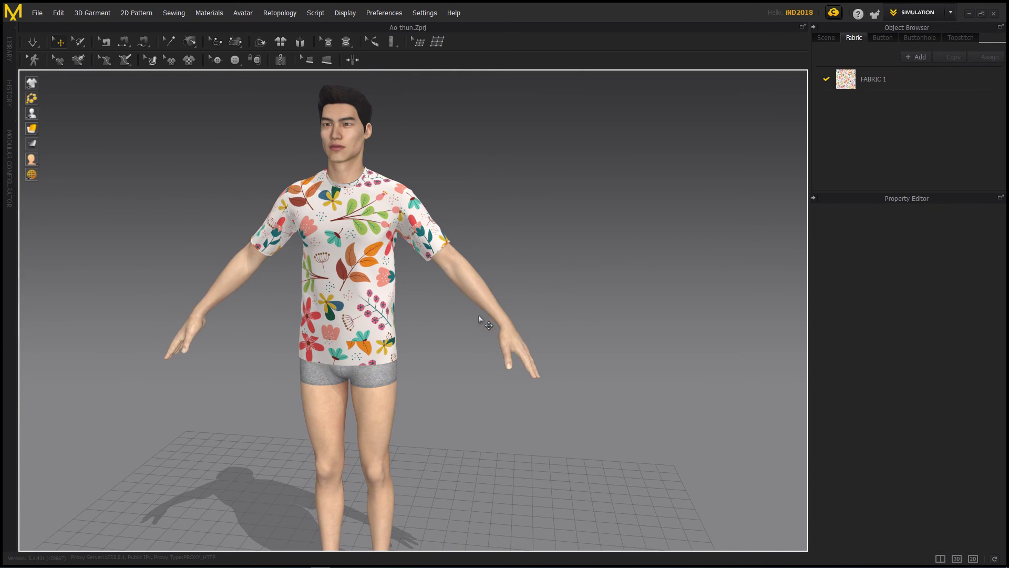
click(353, 270)
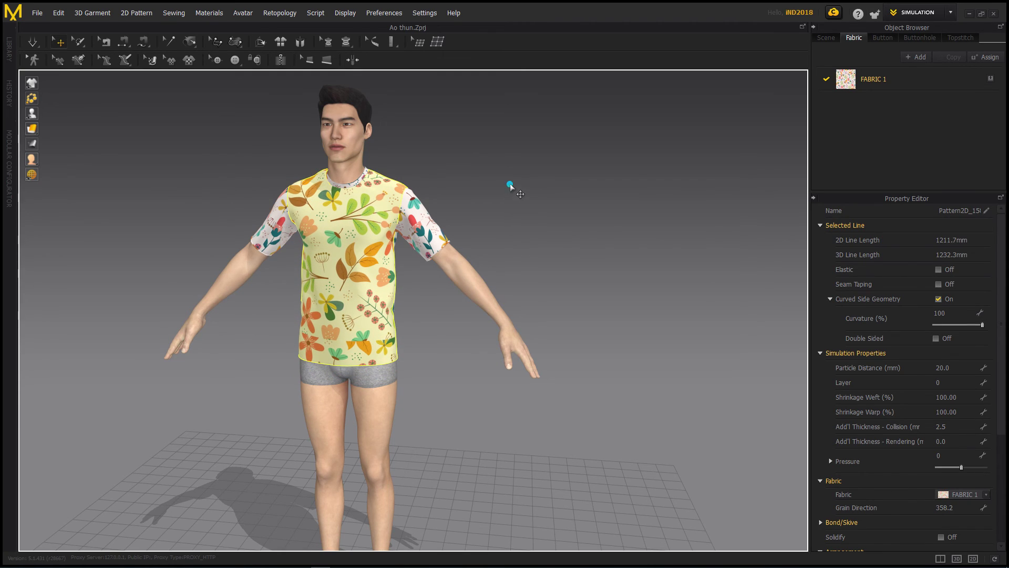
click(514, 185)
click(151, 60)
click(336, 276)
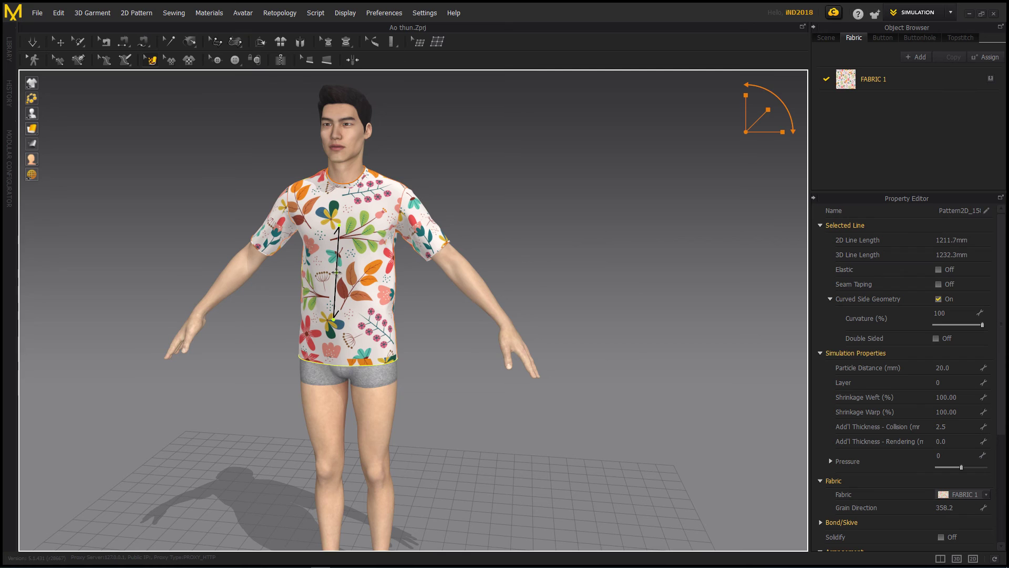
click(458, 225)
right_drag(485, 228, 491, 217)
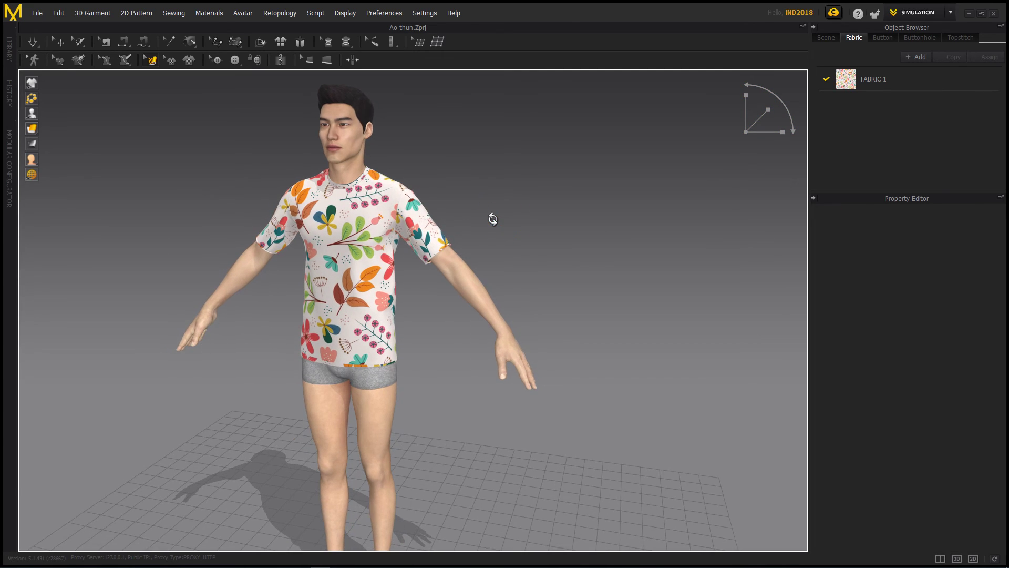
Save the project, then save the garment as Ao thun2.zpac in the 1. Ao thun folder.
click(38, 13)
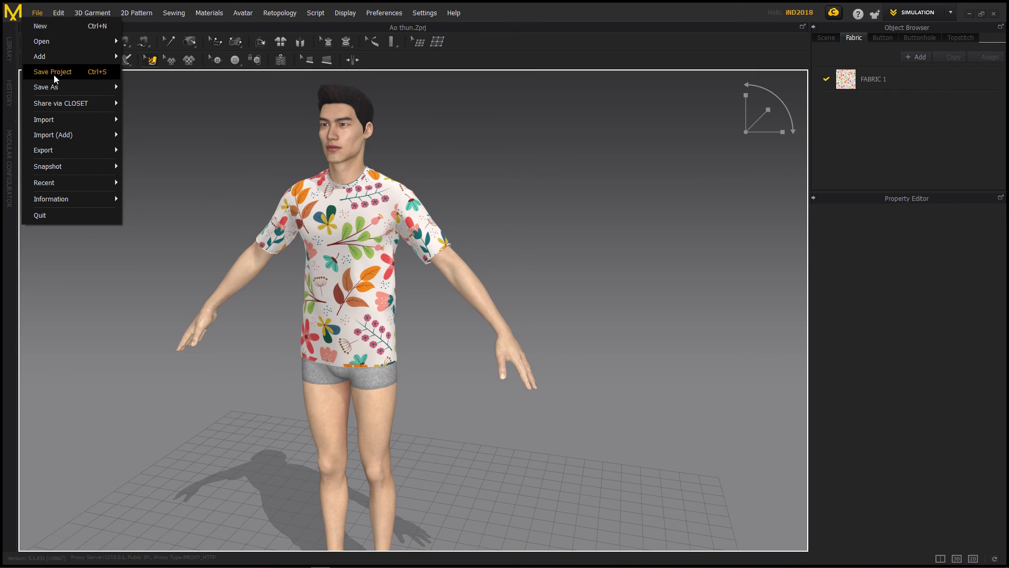
mouse_move(46, 87)
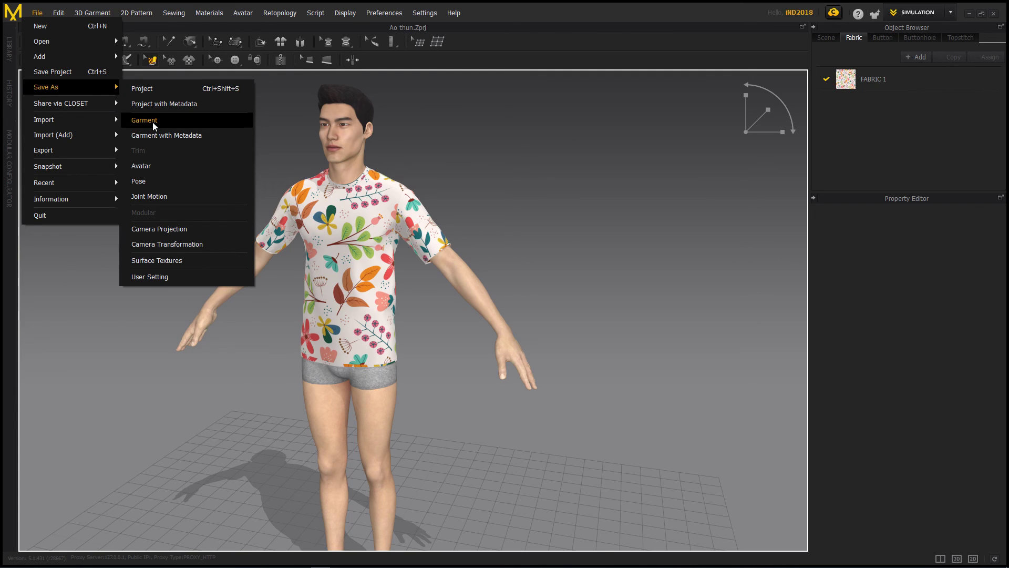
click(68, 75)
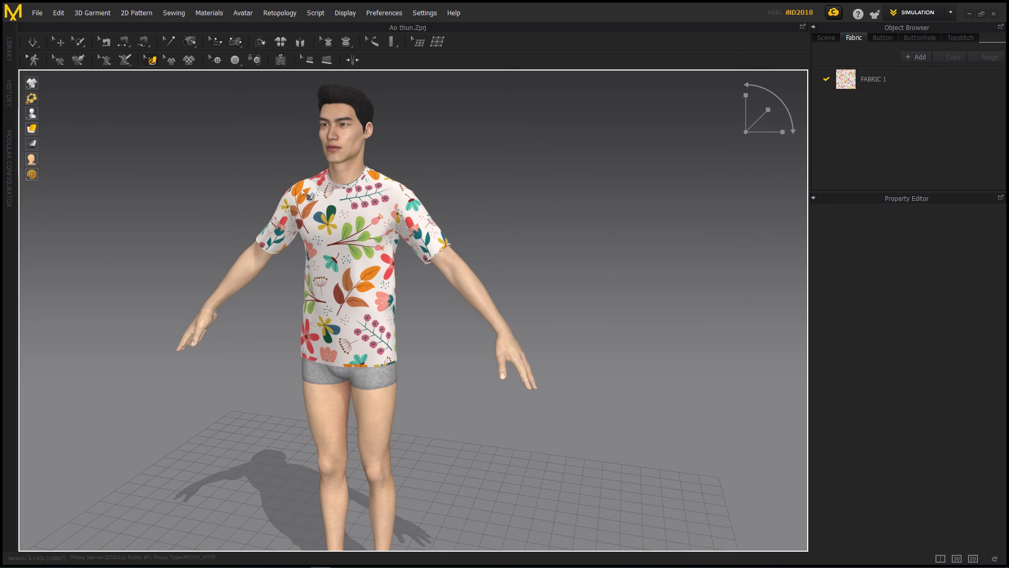
click(37, 13)
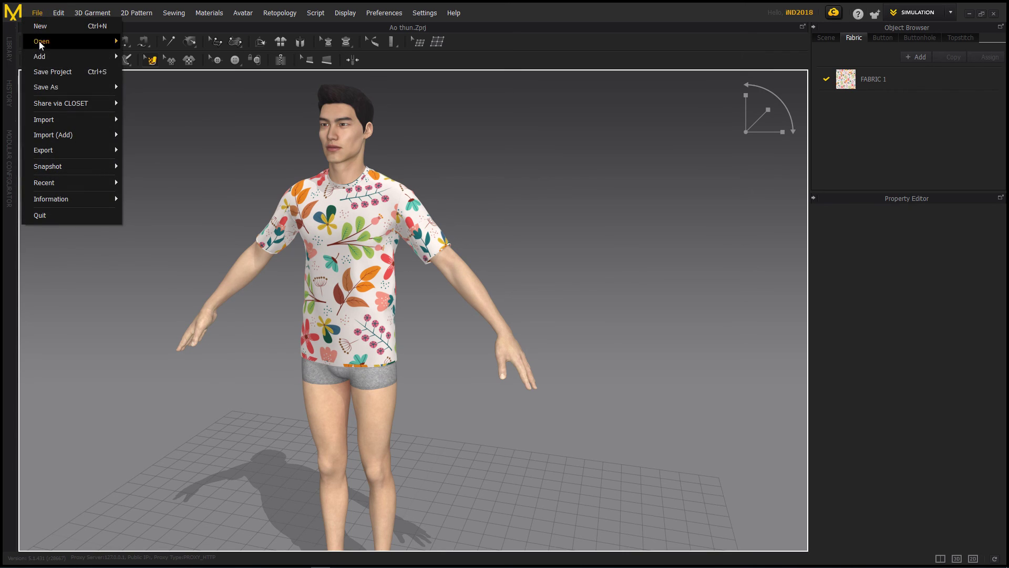
mouse_move(46, 86)
click(145, 123)
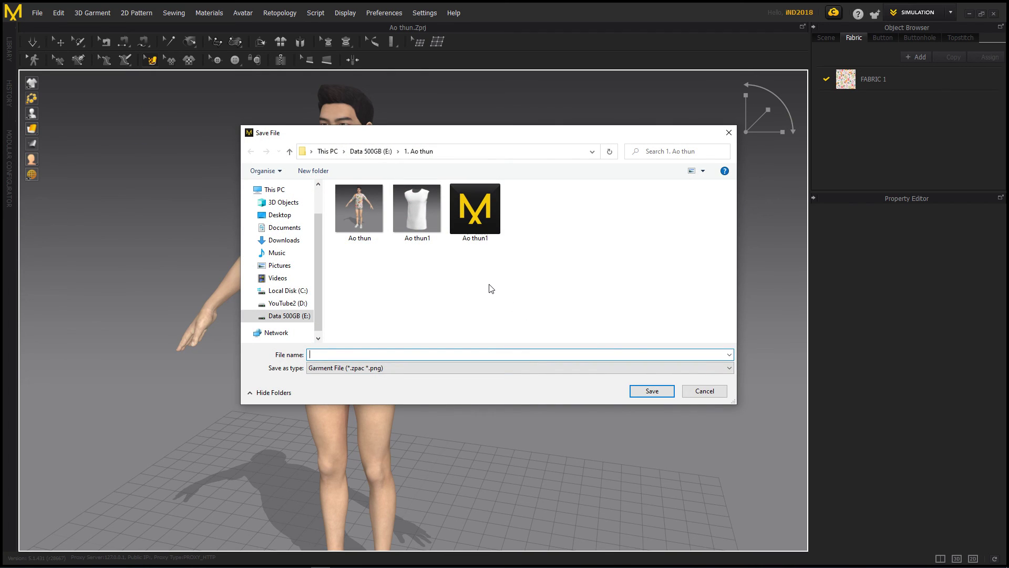
click(418, 215)
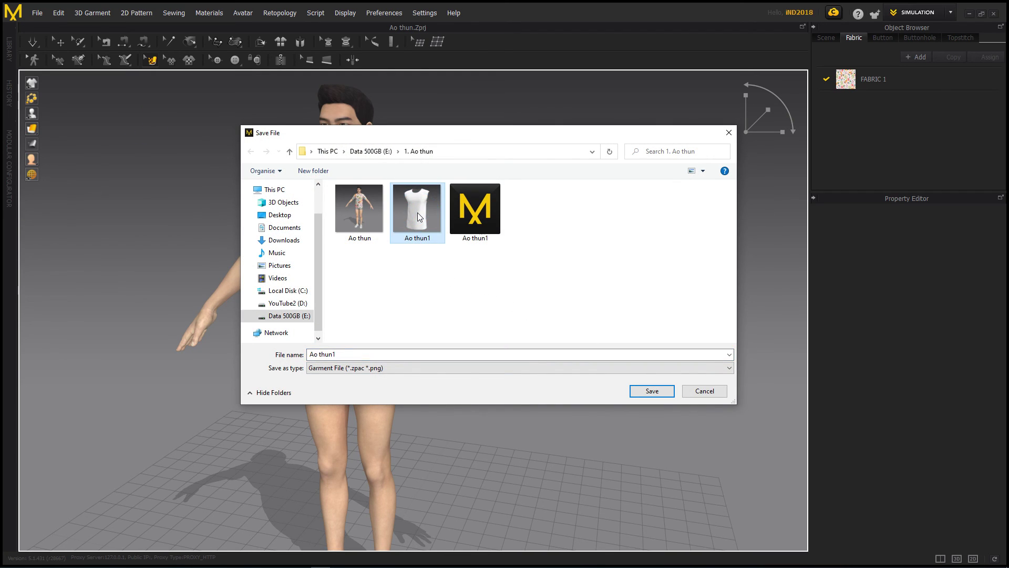
click(355, 352)
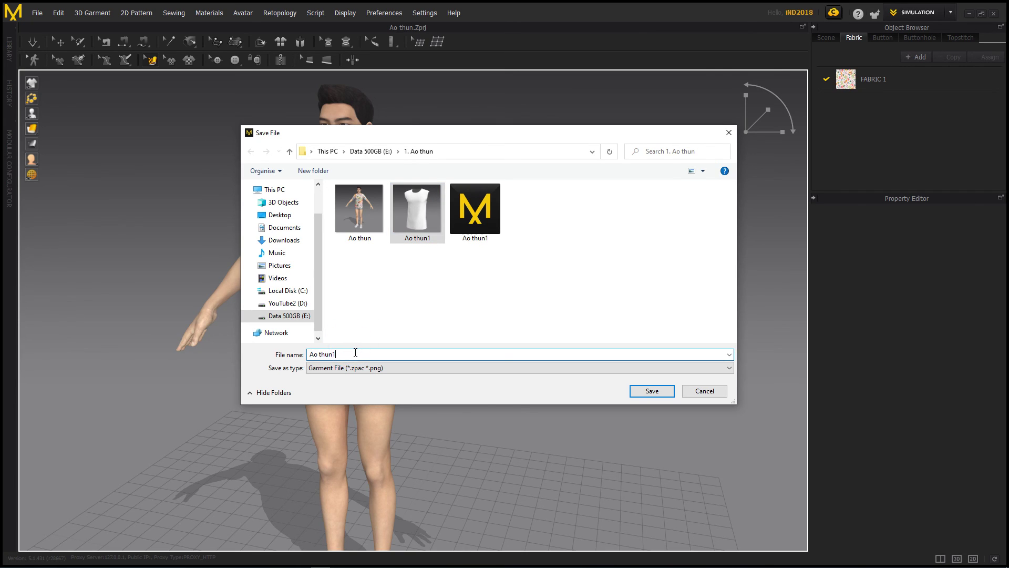
key(BackSpace)
text(2)
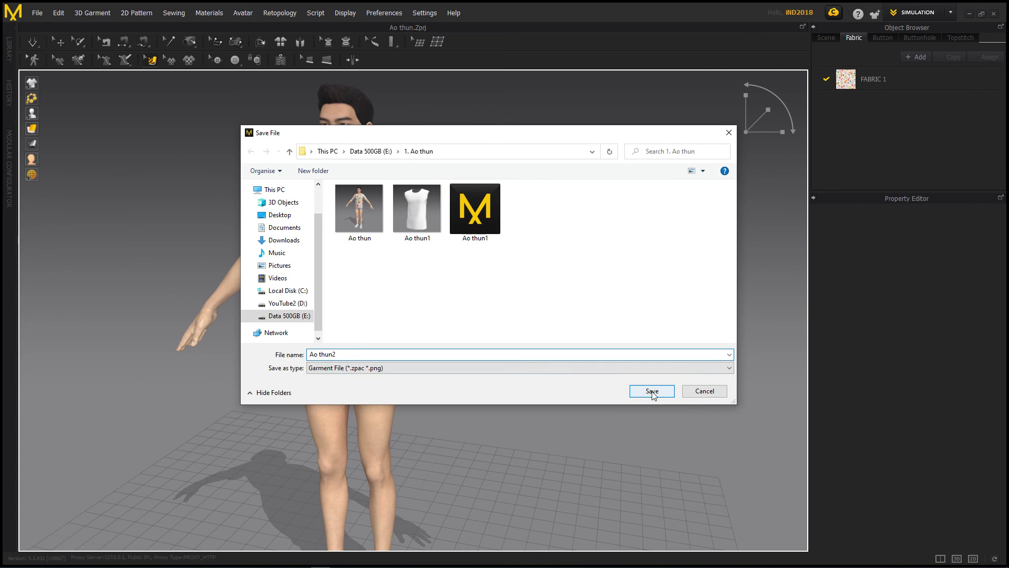
click(652, 390)
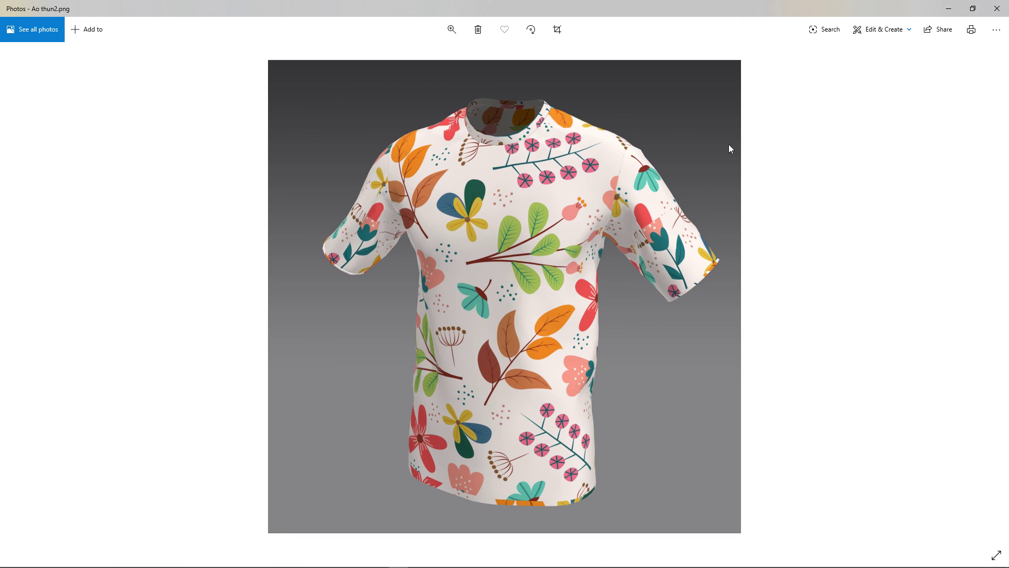
Flip between the floral Ao thun2.png and plain Ao thun1.png previews in Photos.
key(Left)
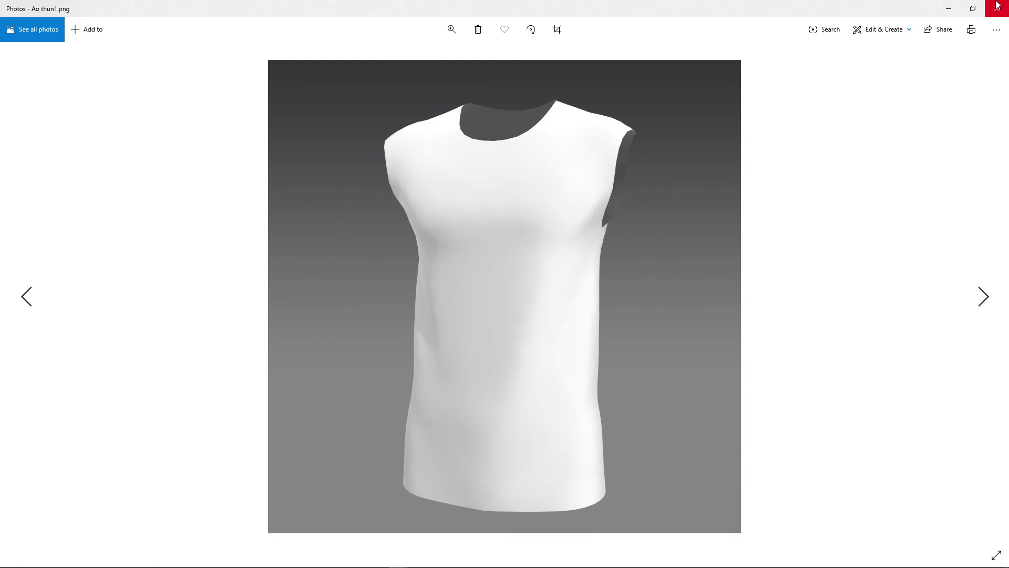
key(Right)
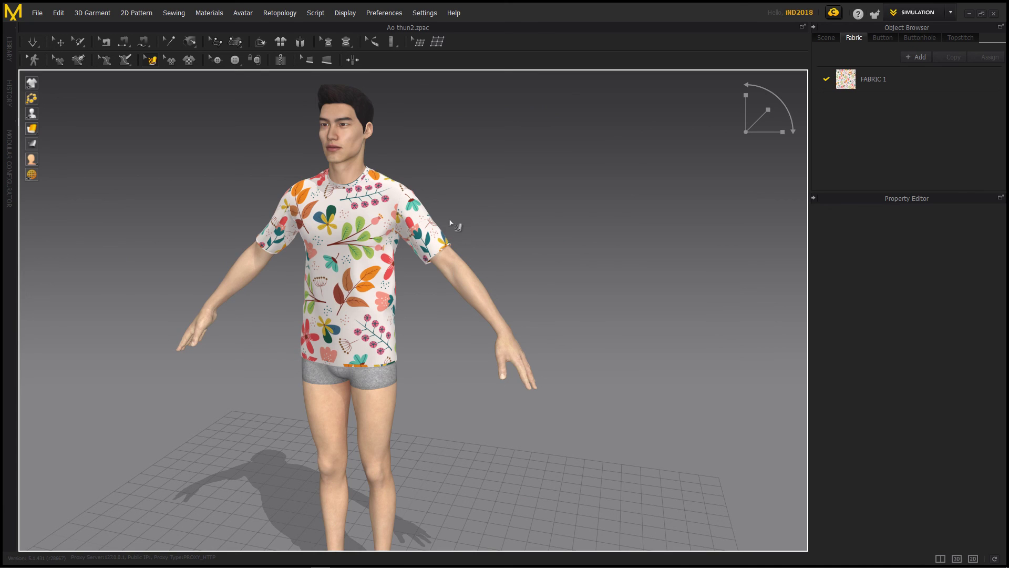
Zoom in on the collar and select the whole neckband pattern piece.
scroll(358, 205, up, 3)
scroll(334, 144, up, 3)
scroll(334, 145, down, 3)
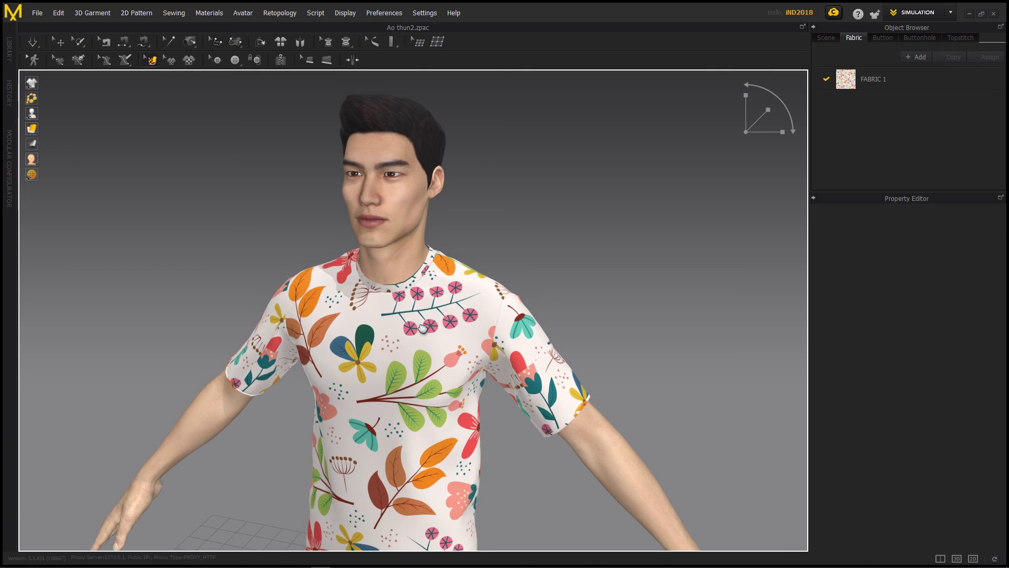
scroll(410, 178, up, 2)
scroll(451, 211, up, 4)
click(418, 231)
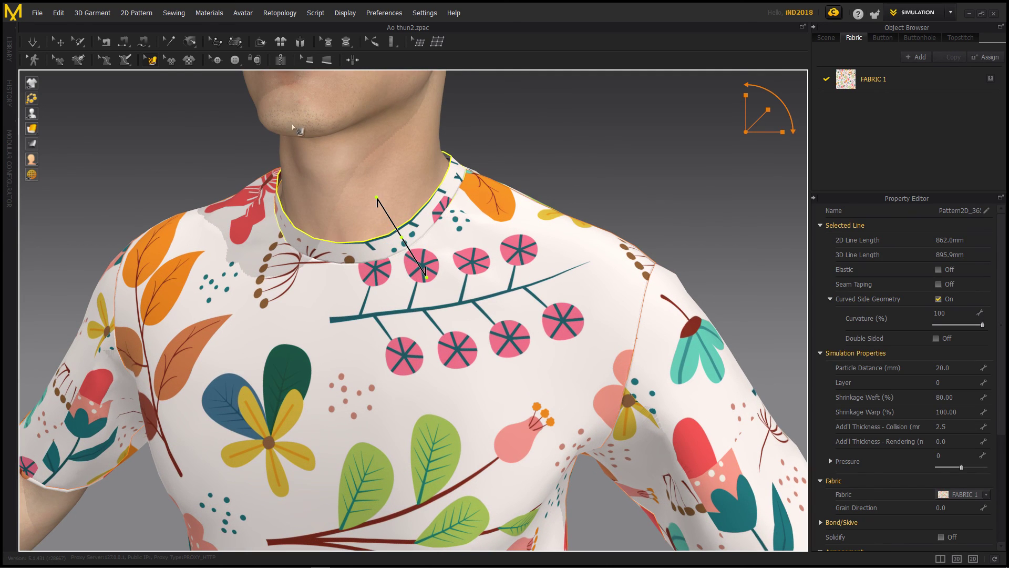
click(58, 41)
click(415, 237)
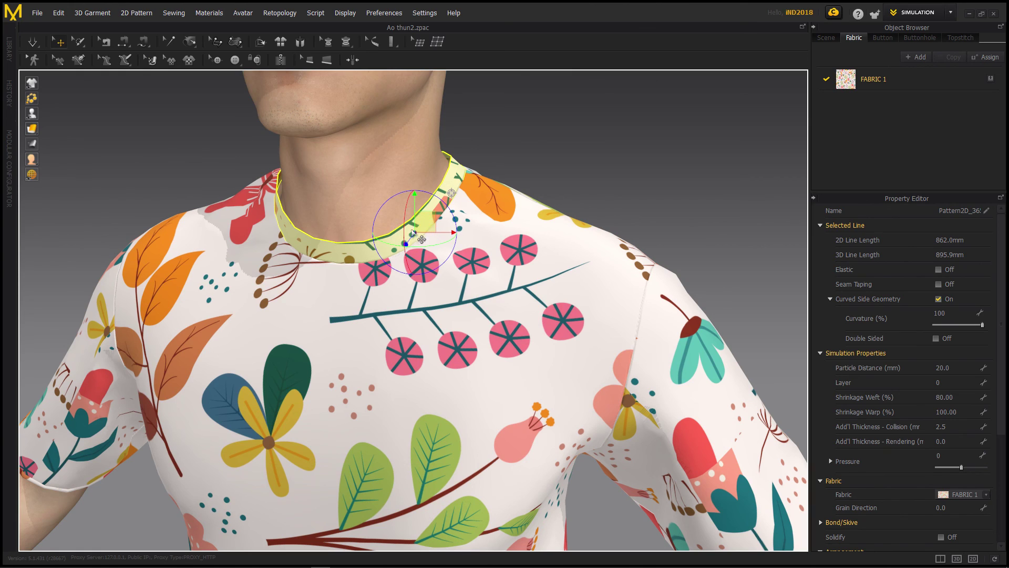
Add a new plain fabric, FABRIC 2, for the selected neckband.
click(433, 228)
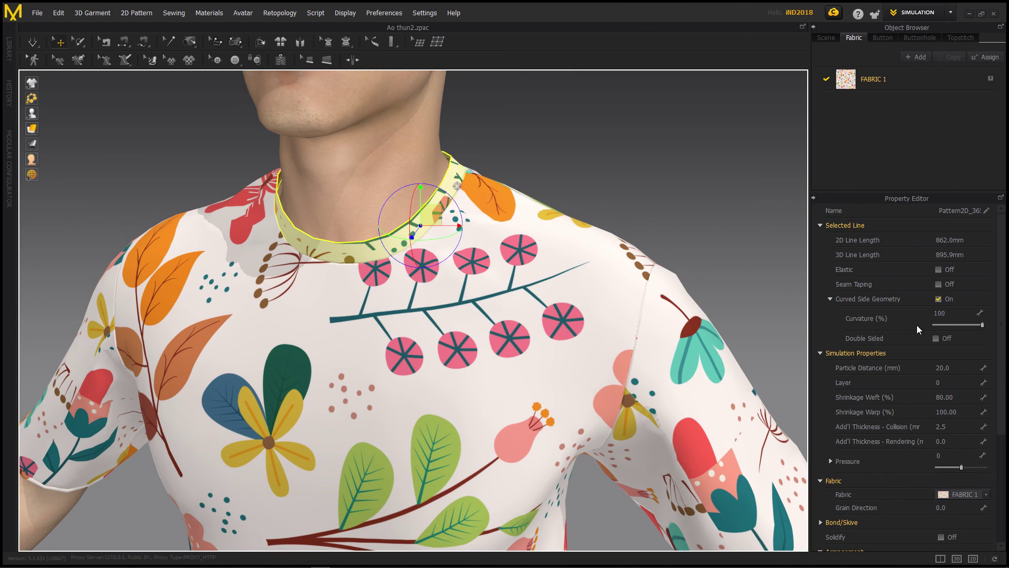
click(986, 496)
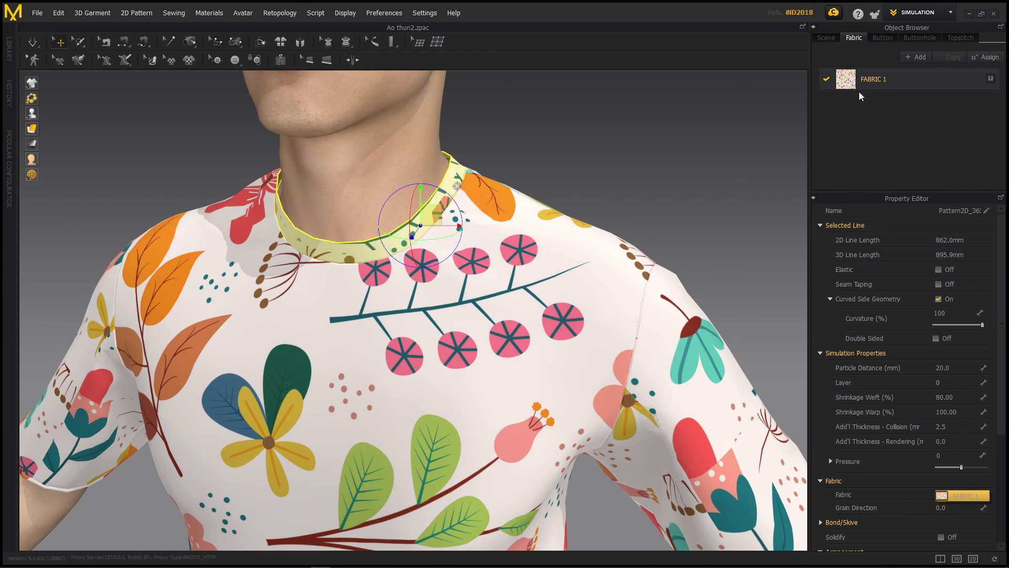
click(907, 57)
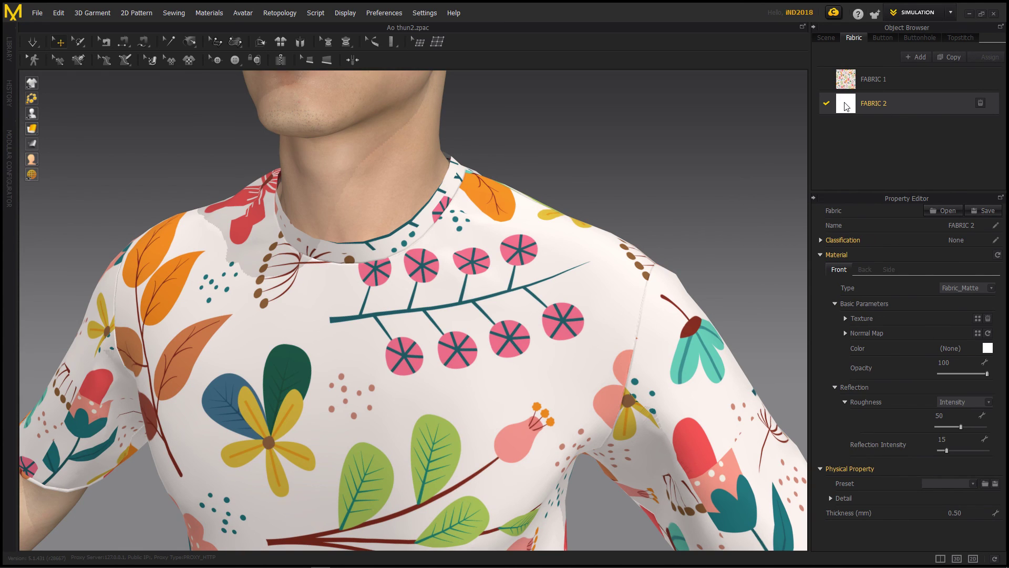
Drag FABRIC 2 onto the neckband so the collar turns plain white.
drag(846, 107, 430, 225)
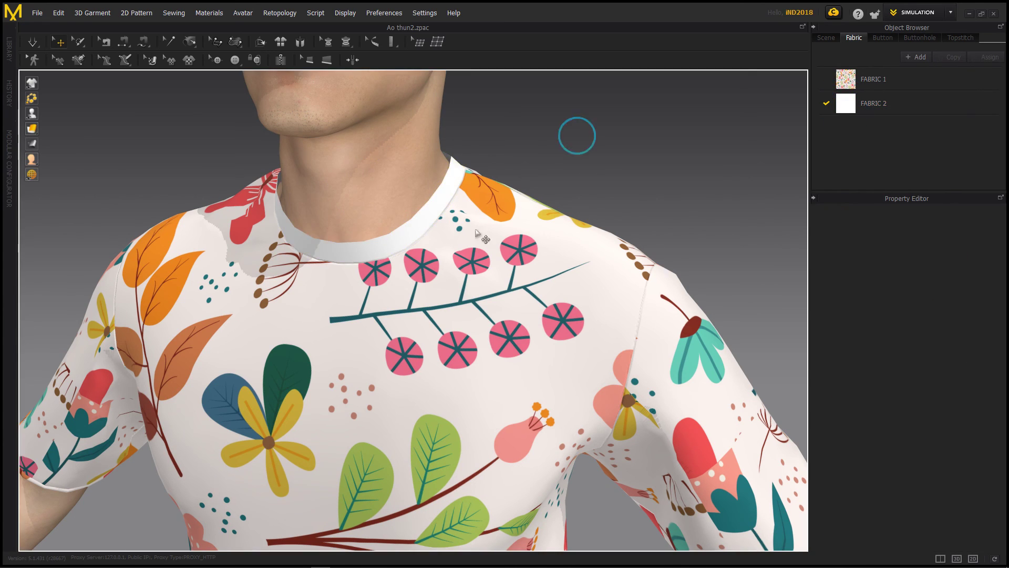
scroll(475, 232, down, 3)
scroll(489, 235, down, 2)
scroll(505, 238, up, 1)
scroll(515, 240, up, 2)
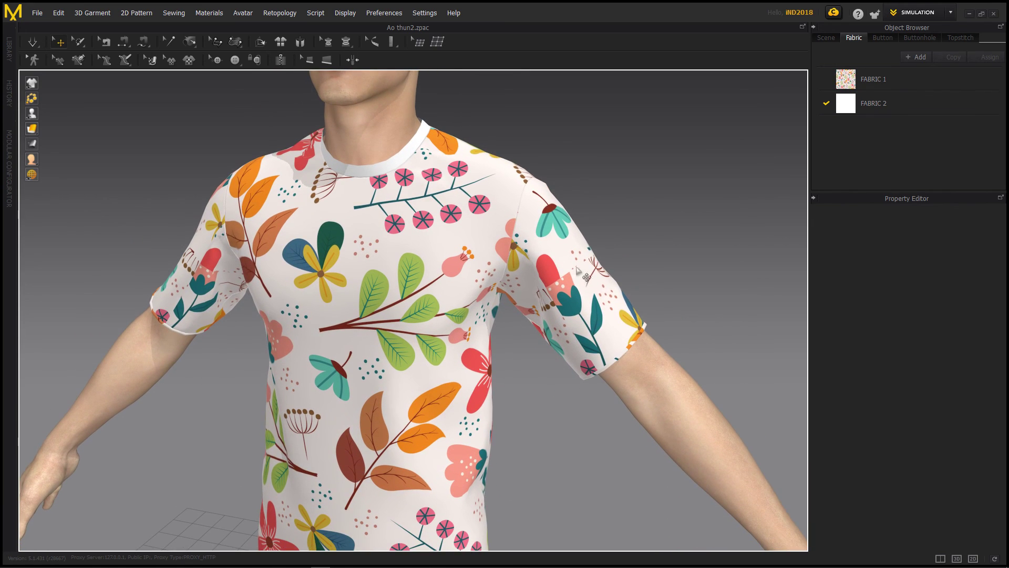
scroll(650, 355, up, 2)
Re-centre the view on the avatar and save the project.
mouse_move(511, 312)
right_down()
mouse_move(548, 317)
mouse_move(497, 313)
right_up()
scroll(495, 312, down, 5)
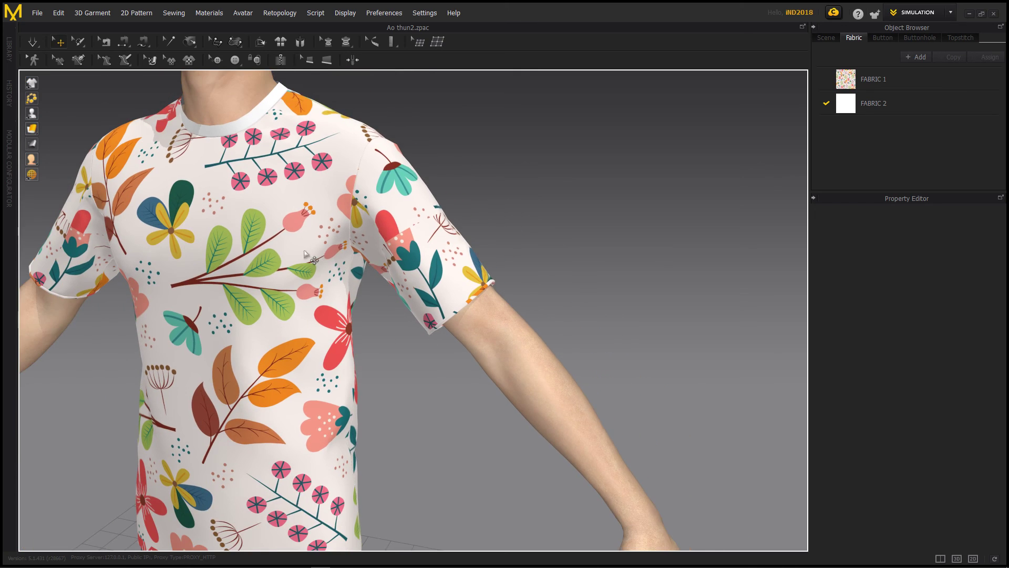
scroll(463, 295, down, 3)
middle_drag(441, 284, 408, 234)
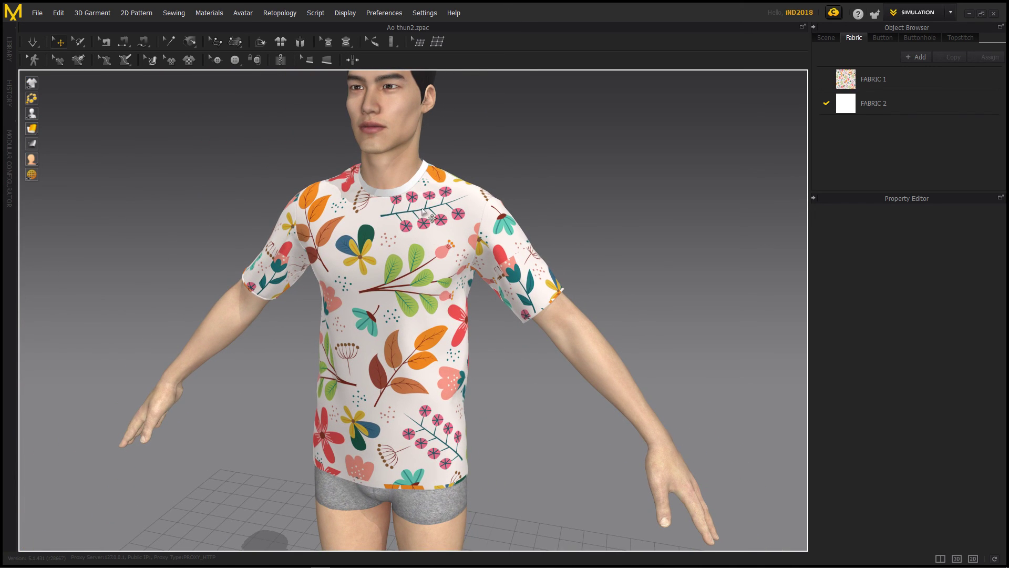
key(space)
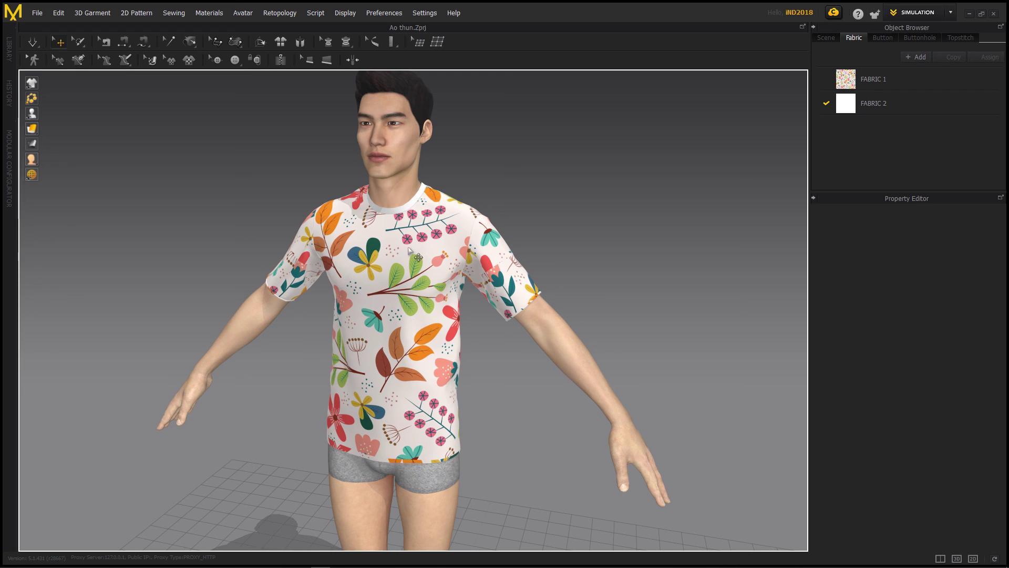
Orbit the avatar to check the white neckband from several angles.
mouse_move(559, 228)
right_down()
mouse_move(698, 221)
mouse_move(575, 216)
mouse_move(477, 231)
mouse_move(567, 229)
mouse_move(434, 257)
right_up()
scroll(529, 237, up, 2)
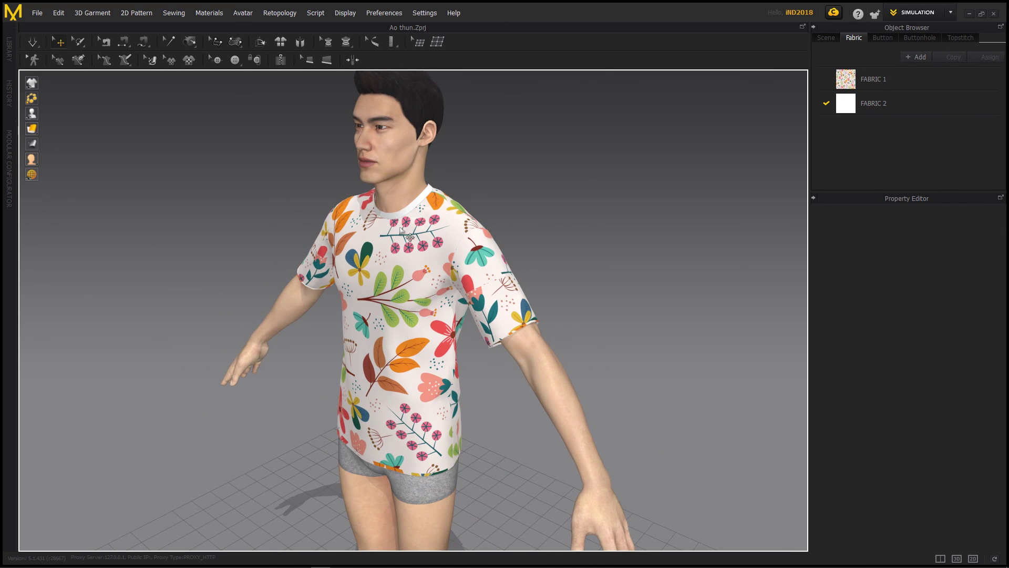
mouse_move(546, 247)
right_down()
mouse_move(698, 235)
mouse_move(511, 250)
mouse_move(619, 248)
mouse_move(573, 251)
right_up()
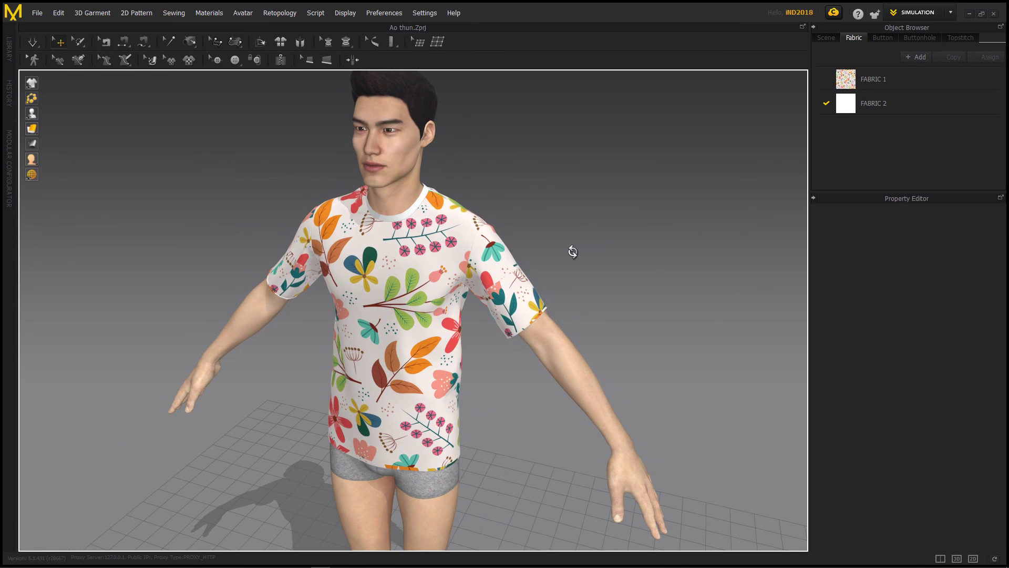